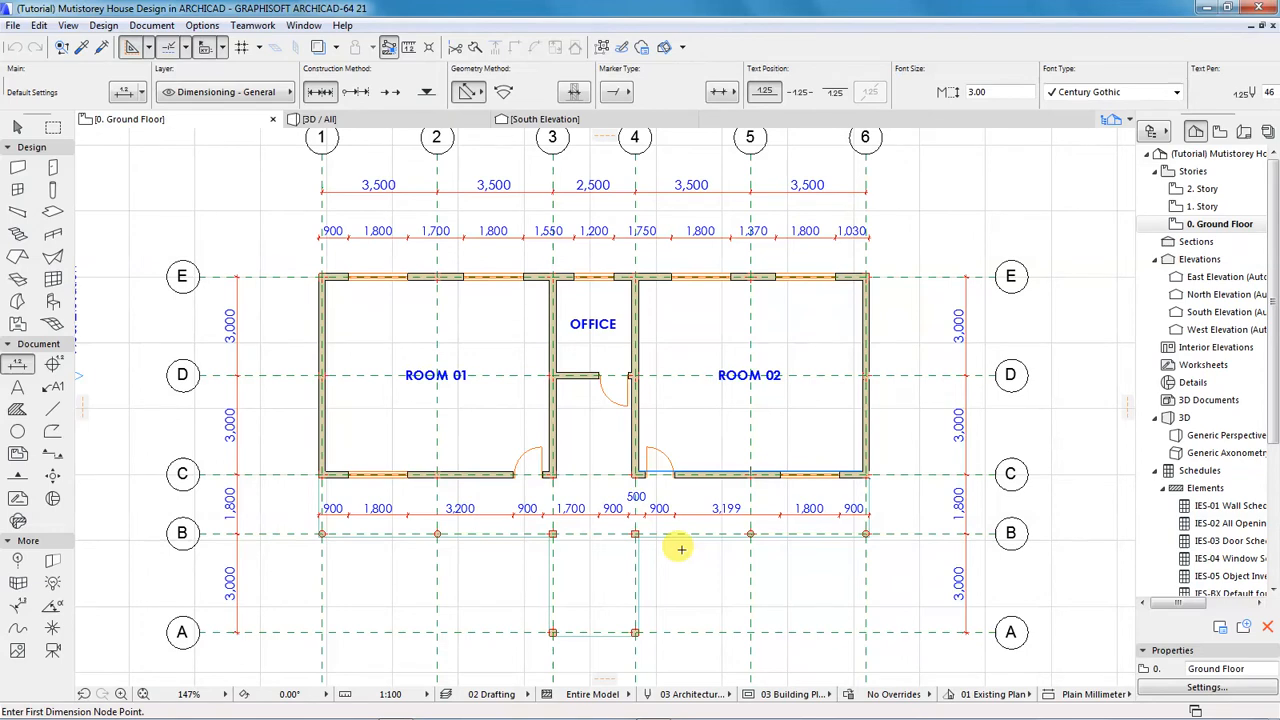
# - Activate the Zone tool and set the font of its default zone stamp to Century Gothic
pyautogui.click(101, 26)
pyautogui.moveTo(118, 45)
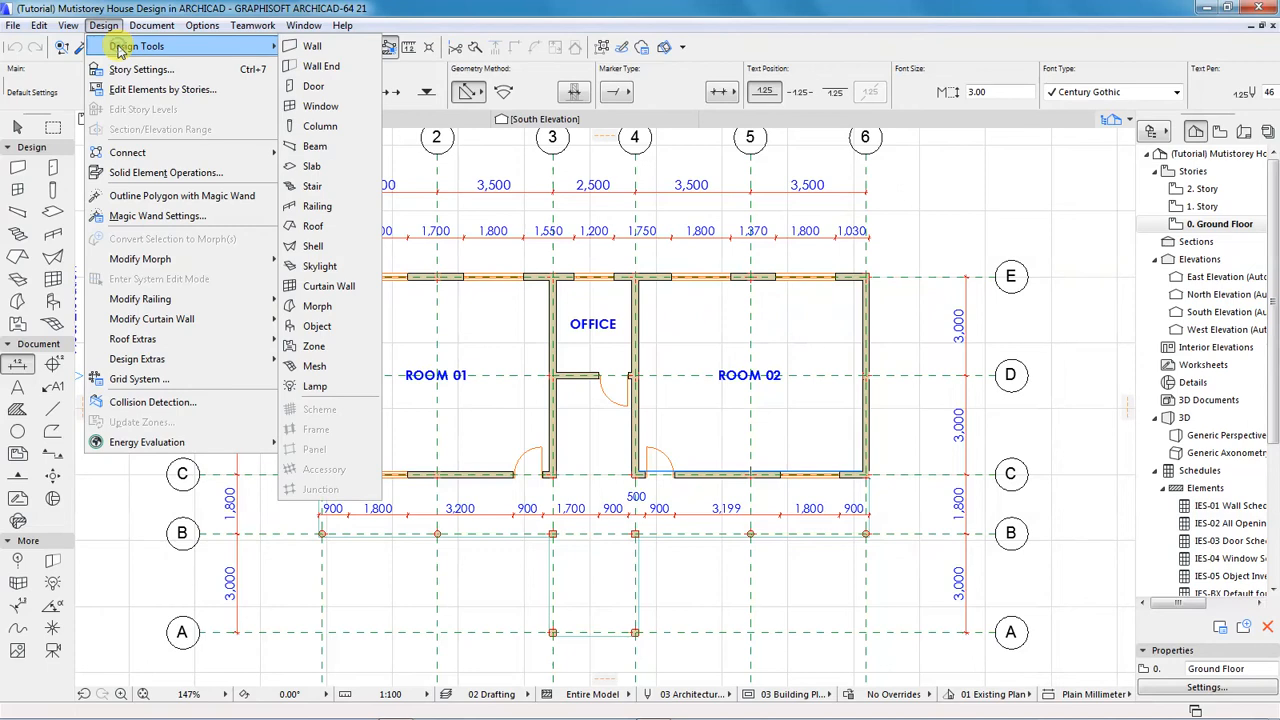
pyautogui.click(313, 345)
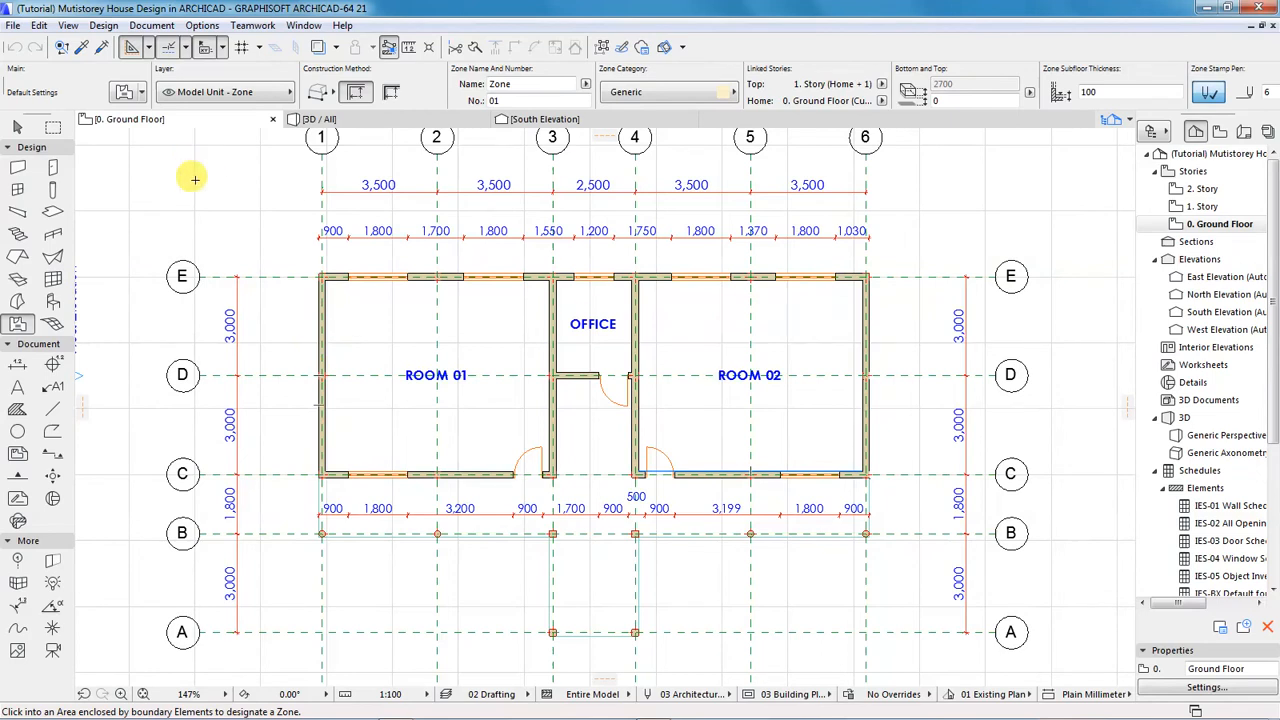
pyautogui.click(122, 92)
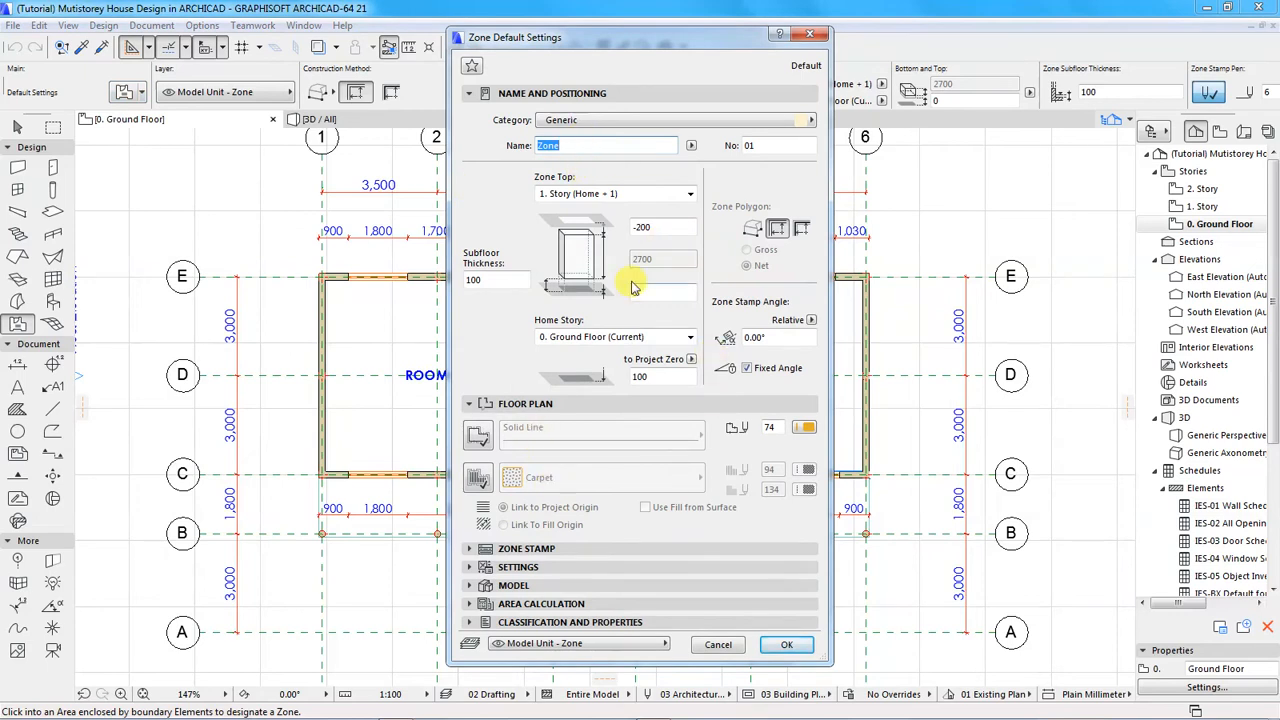
pyautogui.click(538, 551)
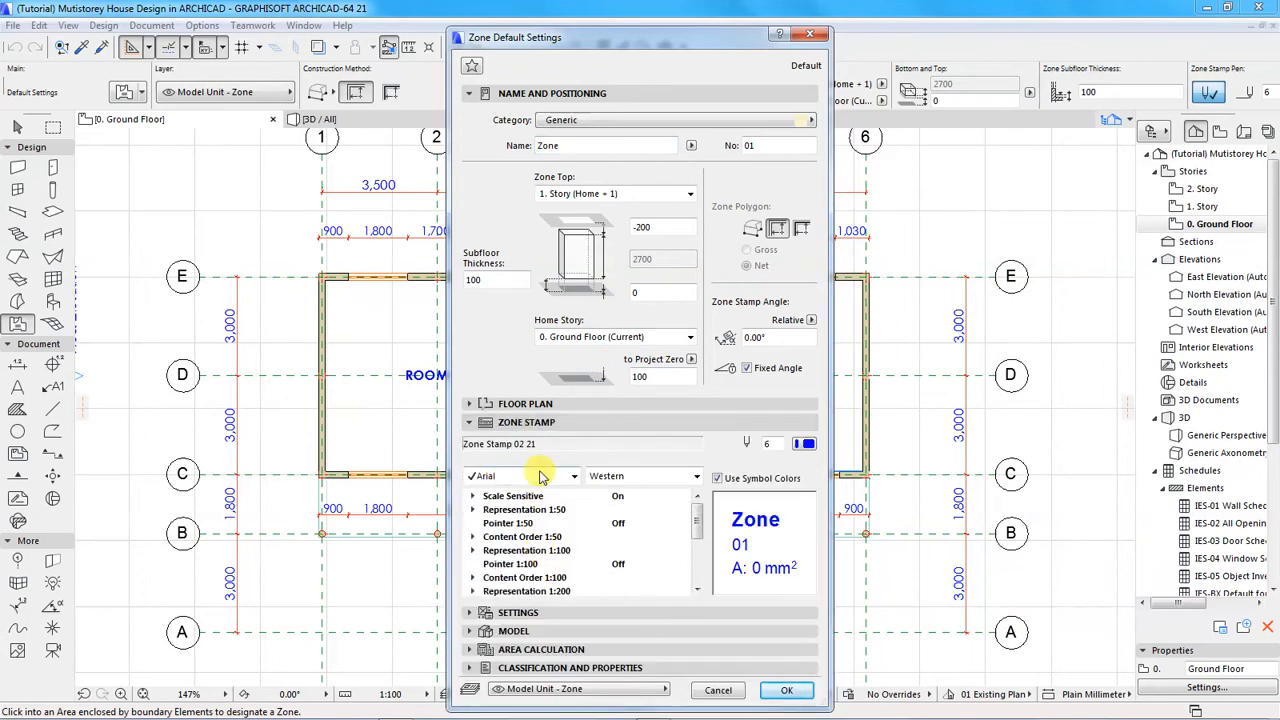
pyautogui.click(575, 477)
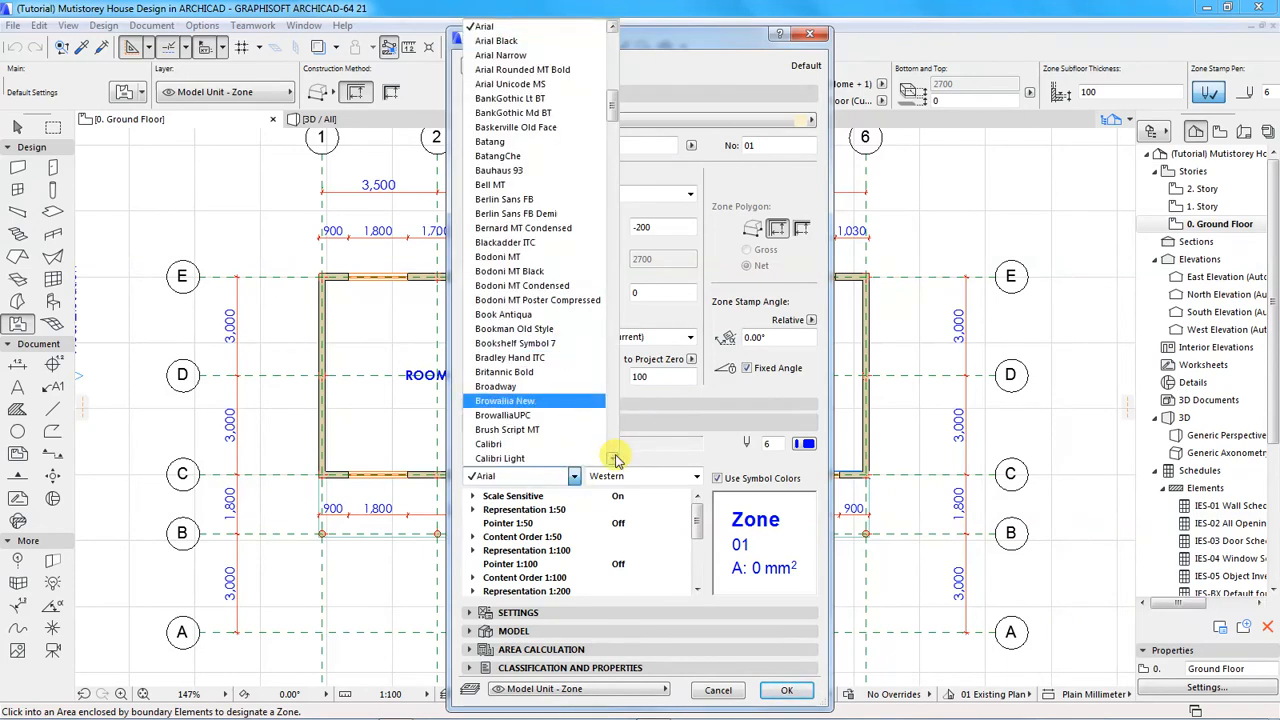
pyautogui.click(615, 457)
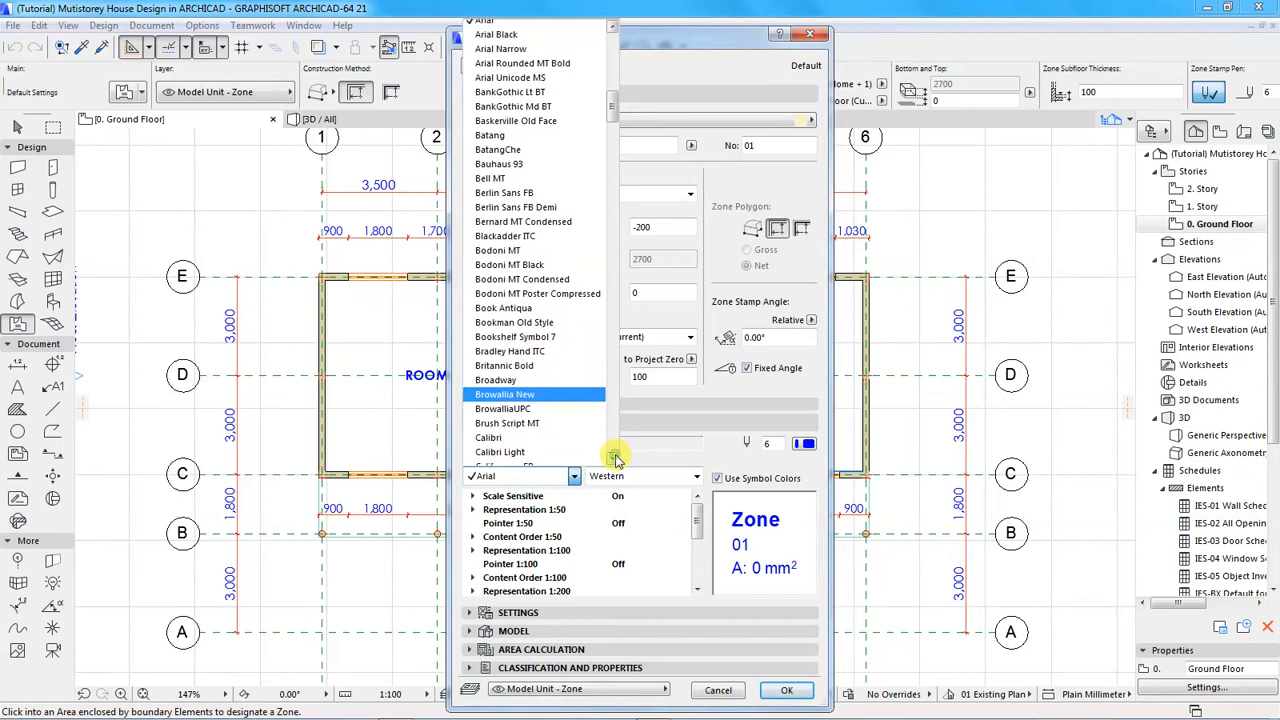
pyautogui.click(615, 457)
pyautogui.click(615, 457)
pyautogui.click(615, 458)
pyautogui.click(615, 458)
pyautogui.click(615, 458)
pyautogui.click(615, 458)
pyautogui.click(615, 458)
pyautogui.click(615, 458)
pyautogui.click(615, 458)
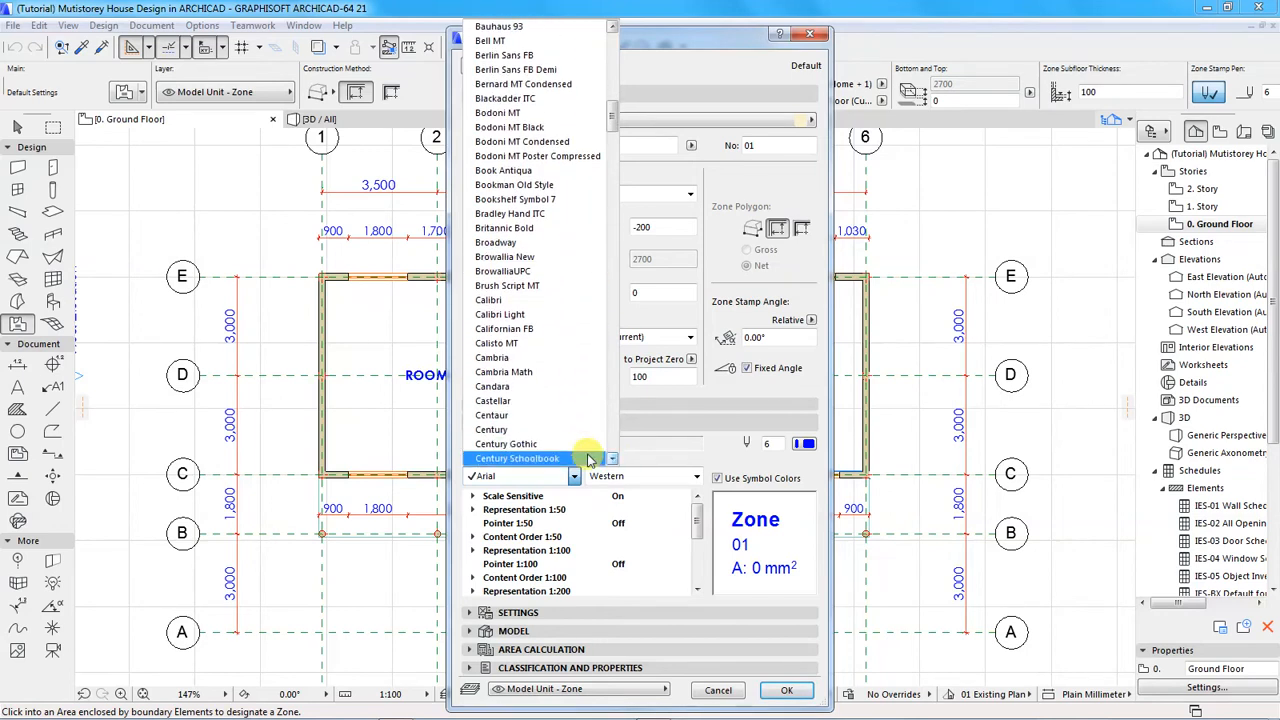
pyautogui.click(530, 444)
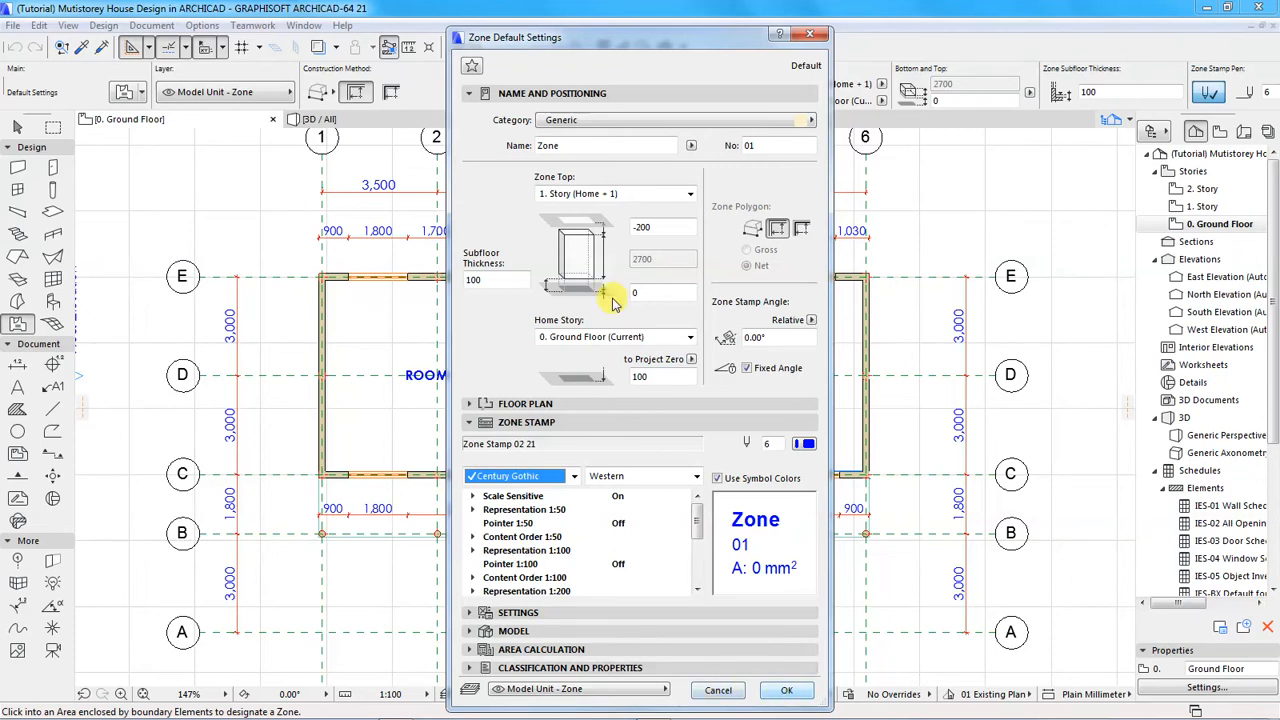
# - Review the default zone's content order, model surface and area calculation options, and accept the zone settings
pyautogui.click(525, 612)
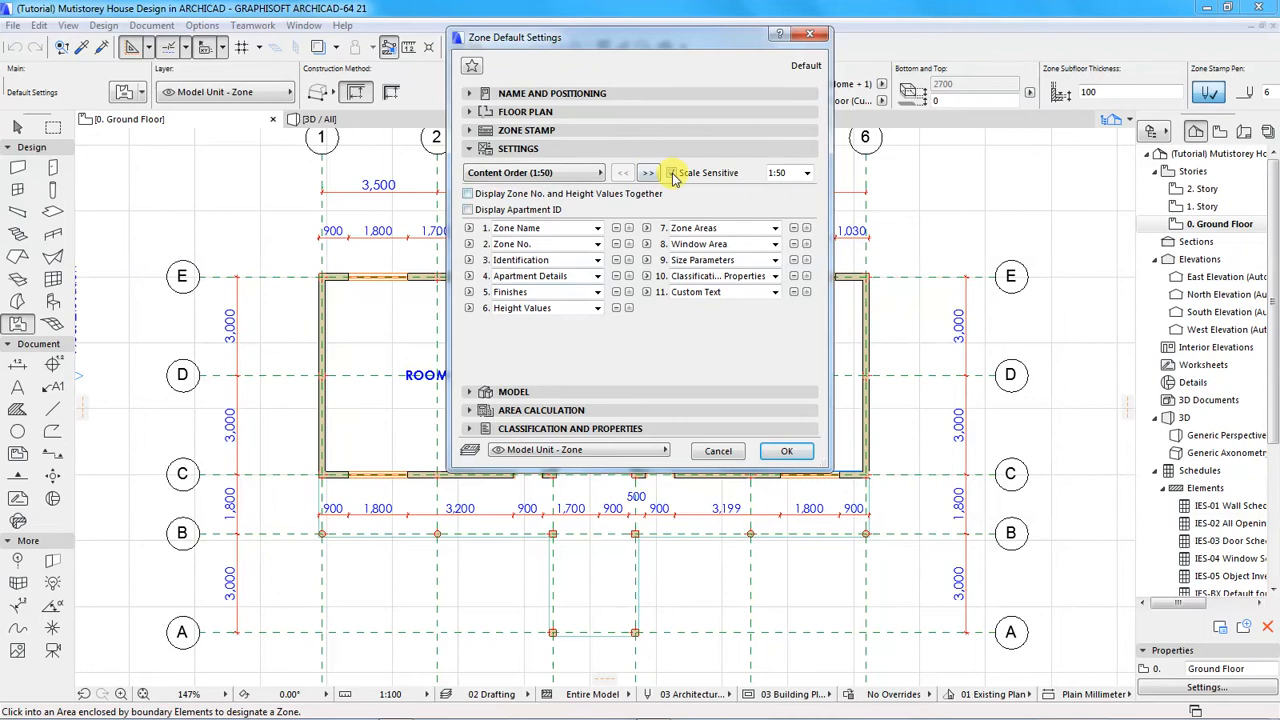
pyautogui.click(514, 392)
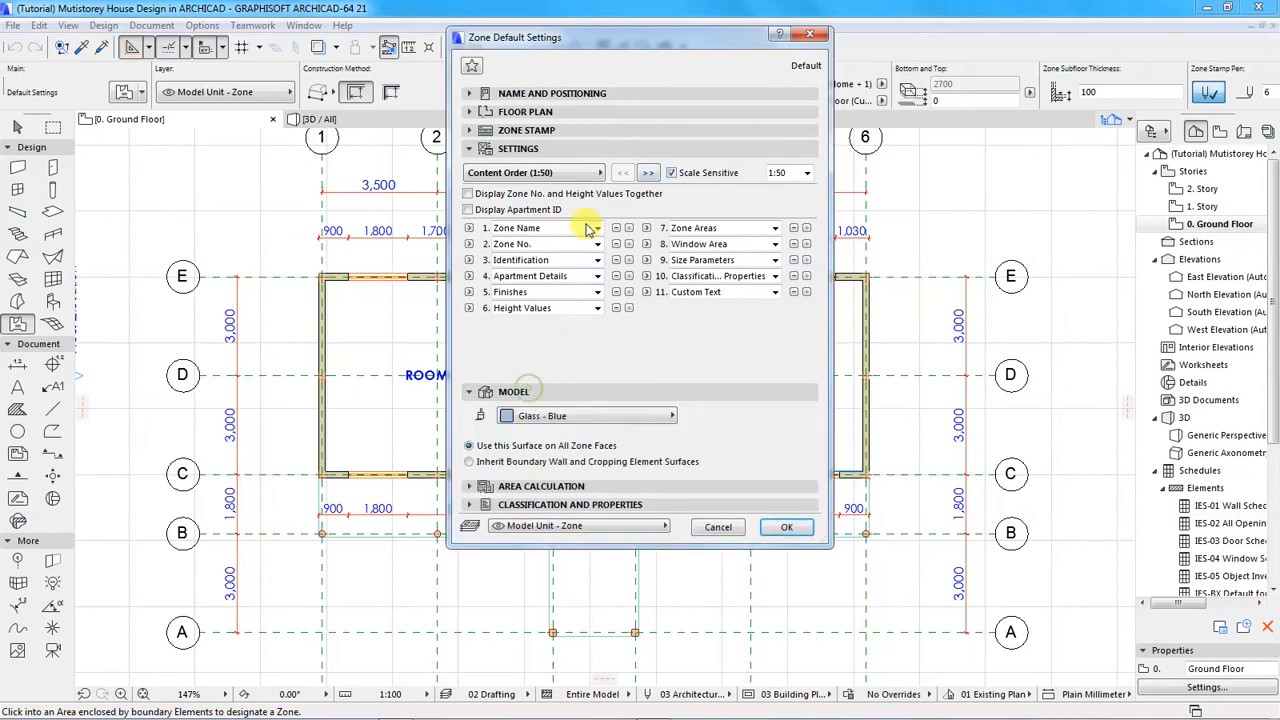
pyautogui.click(565, 486)
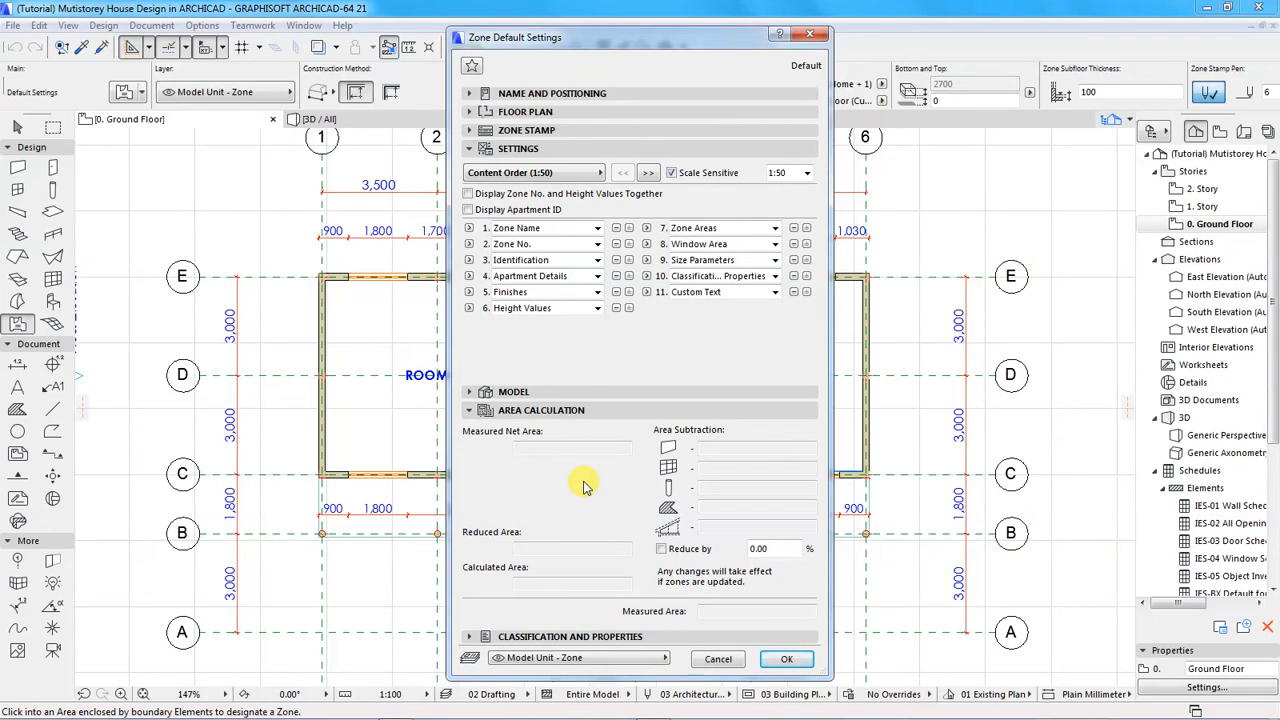
pyautogui.click(786, 659)
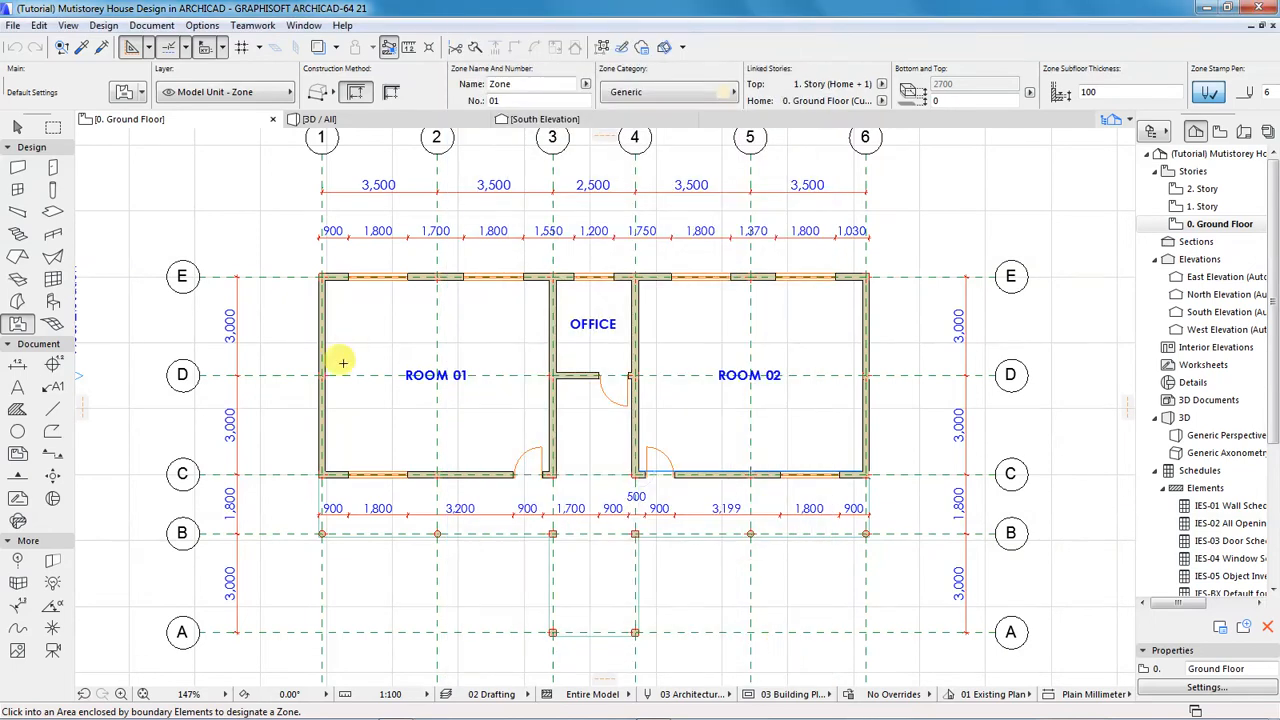
# - Delete the ROOM 01, OFFICE and ROOM 02 text labels from the ground floor plan
pyautogui.scroll(2, 484, 350)
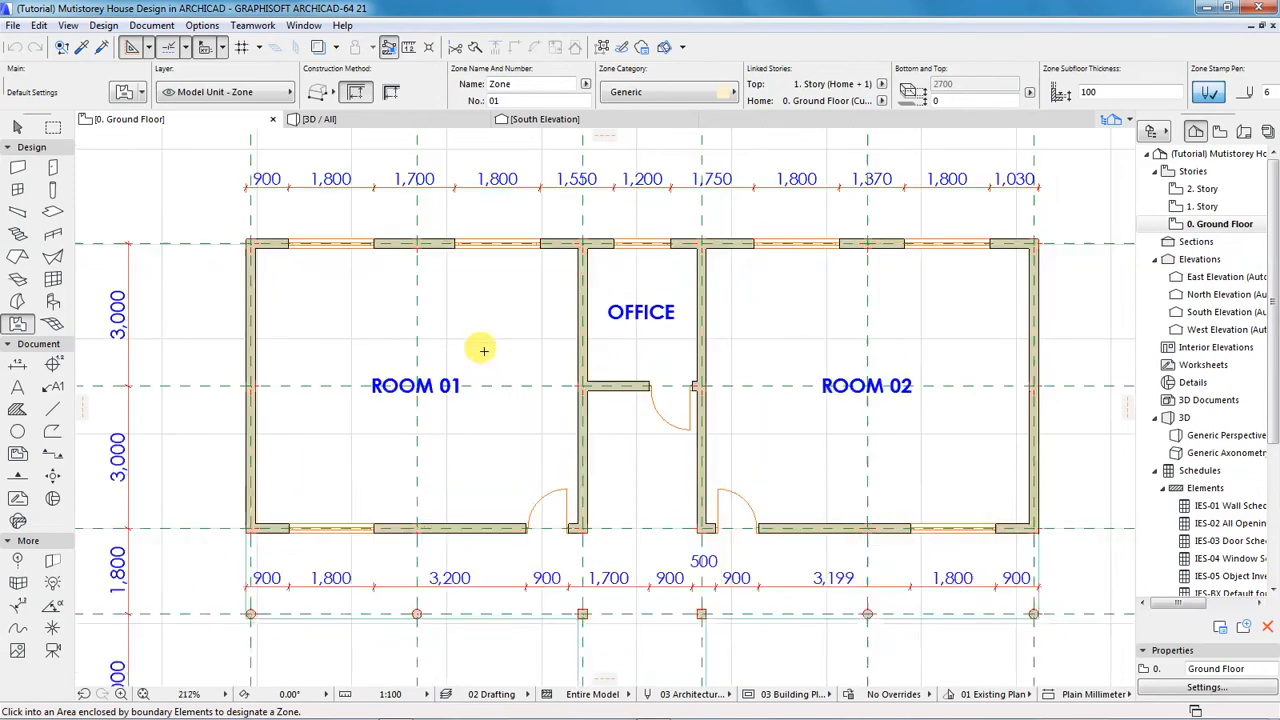
pyautogui.click(375, 401)
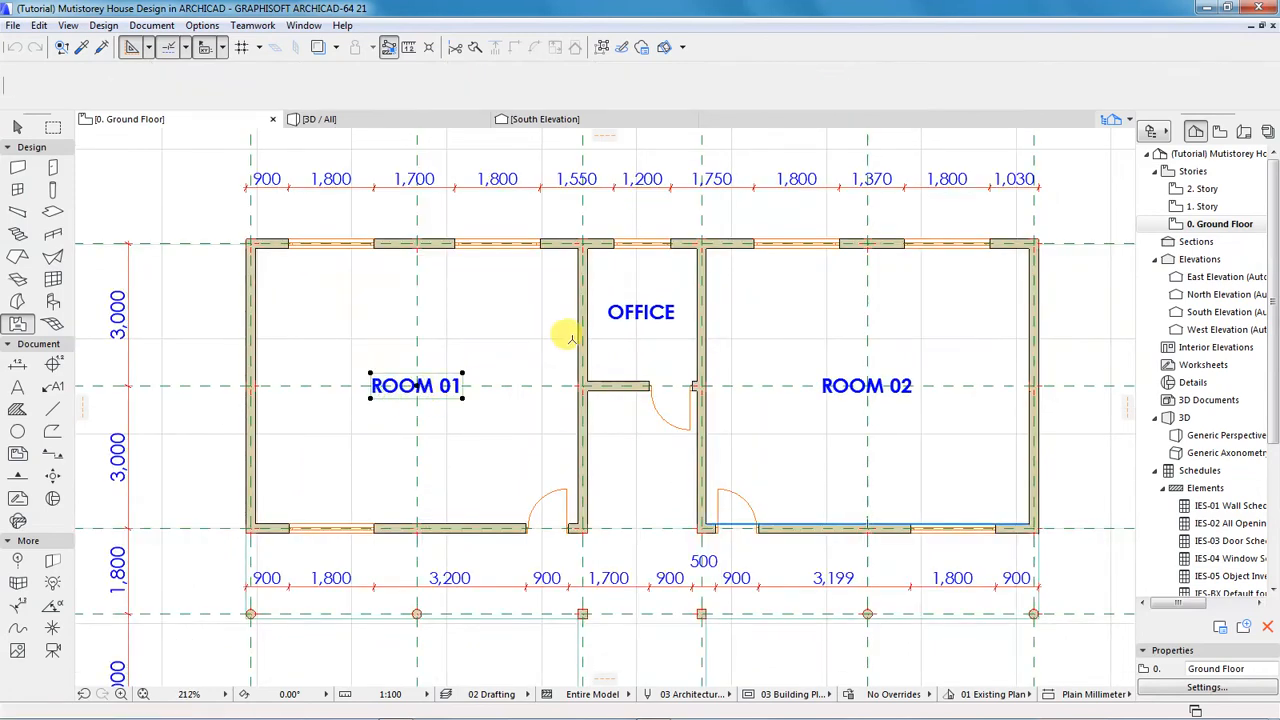
pyautogui.keyDown('shift'); pyautogui.click(618, 318); pyautogui.keyUp('shift')
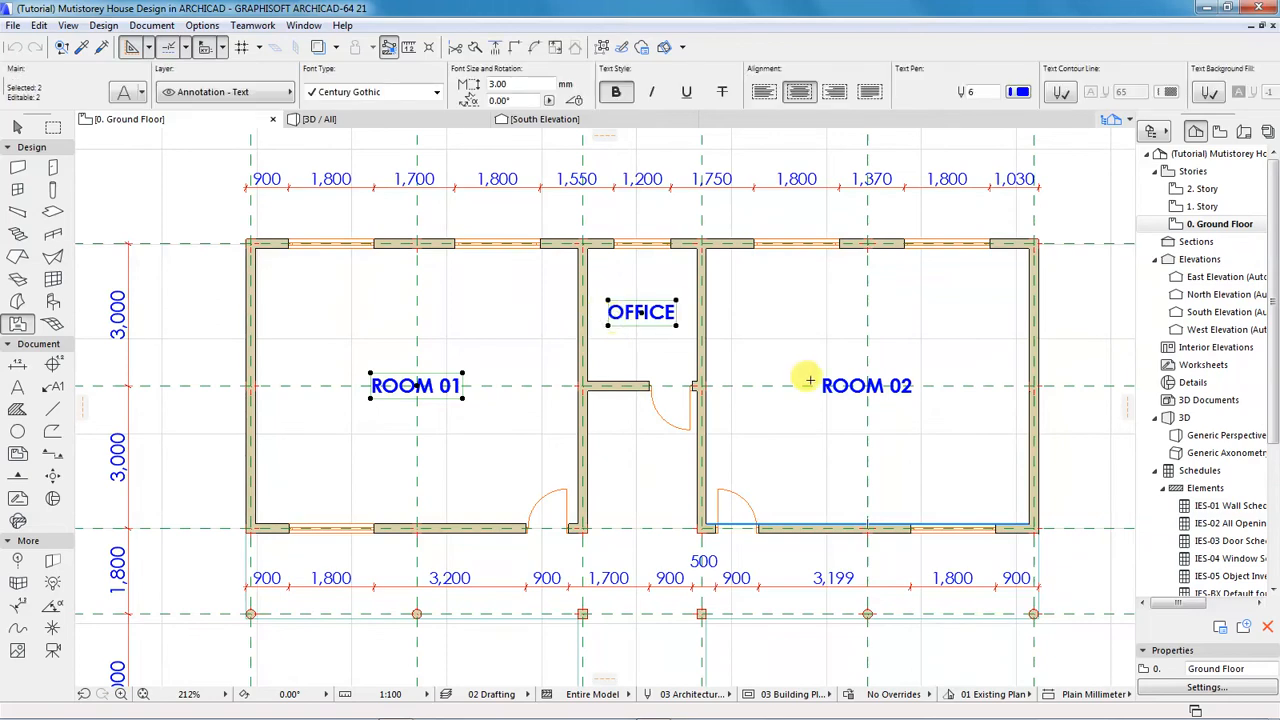
pyautogui.keyDown('shift'); pyautogui.click(828, 391); pyautogui.keyUp('shift')
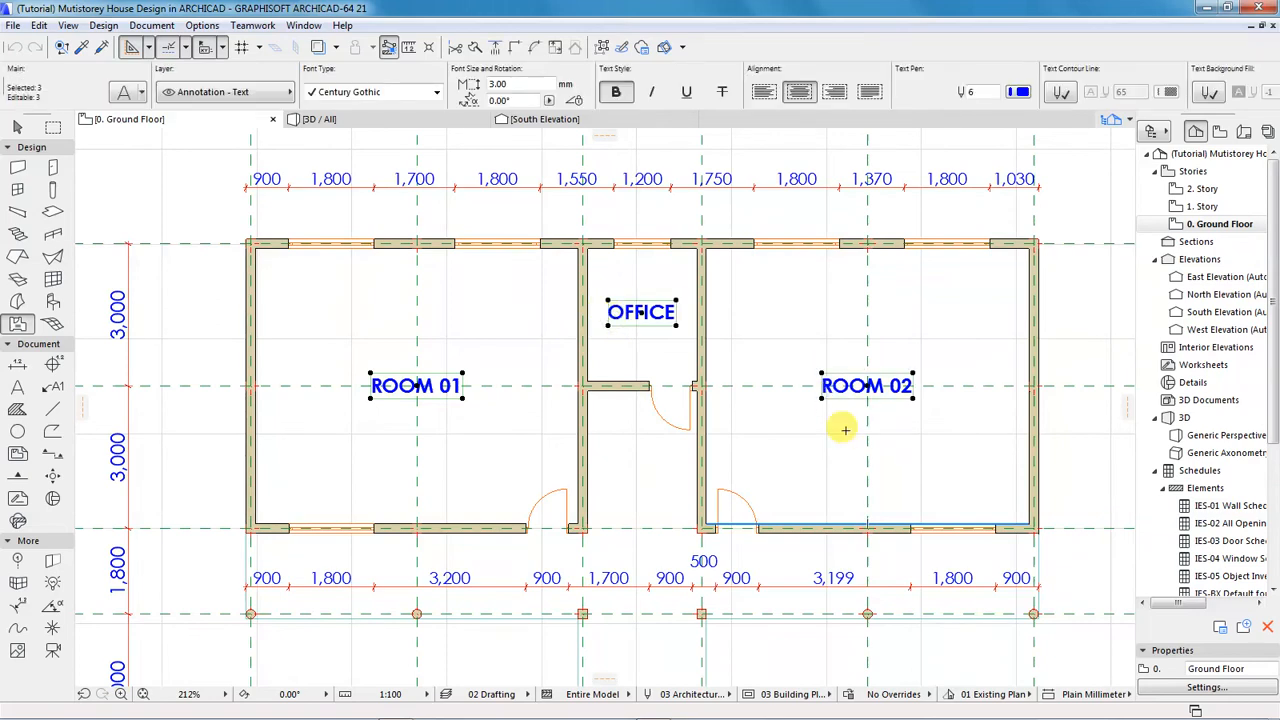
pyautogui.press('Delete')
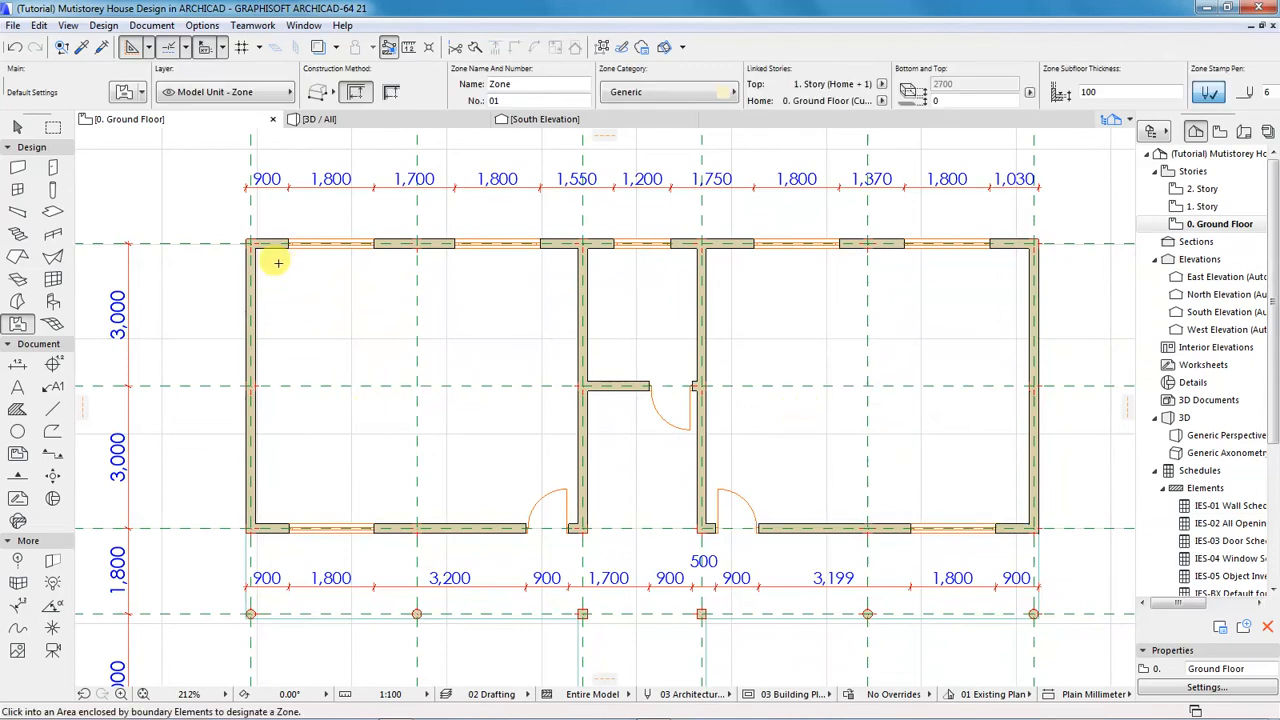
# - Place a Generic zone with its stamp near the middle of the large room between grid lines 1 and 3
pyautogui.scroll(1, 278, 261)
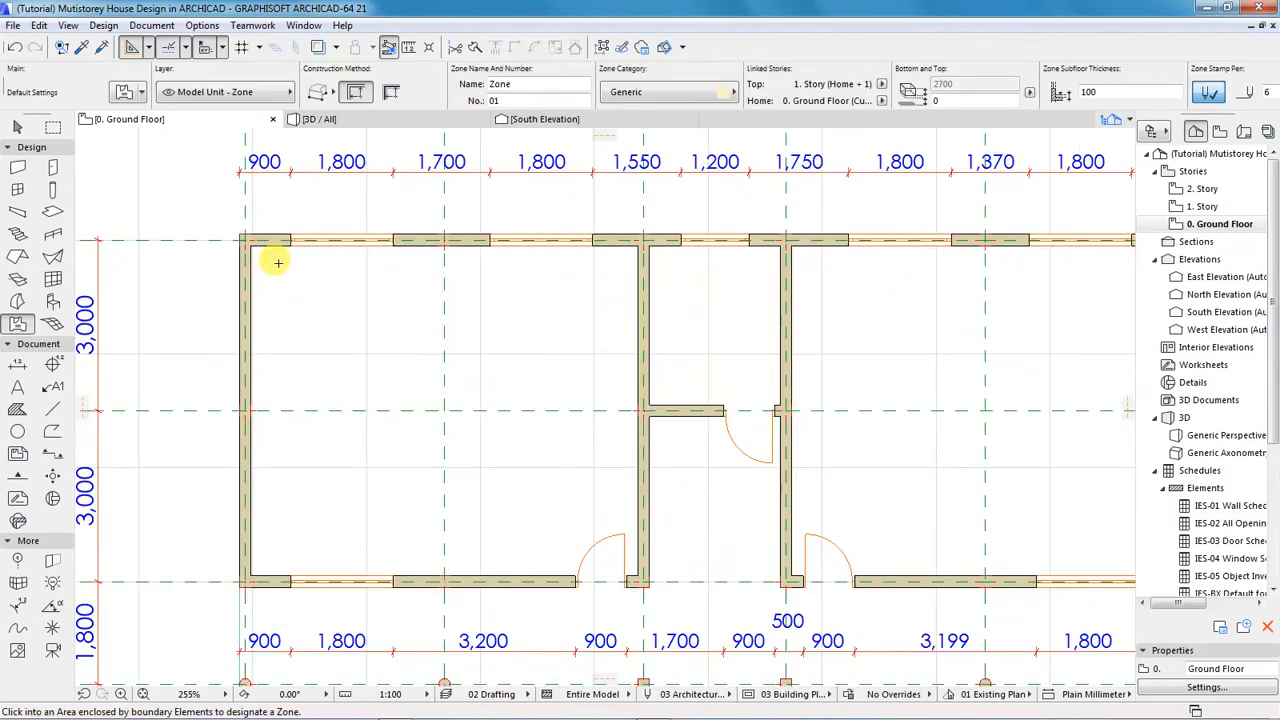
pyautogui.click(421, 395)
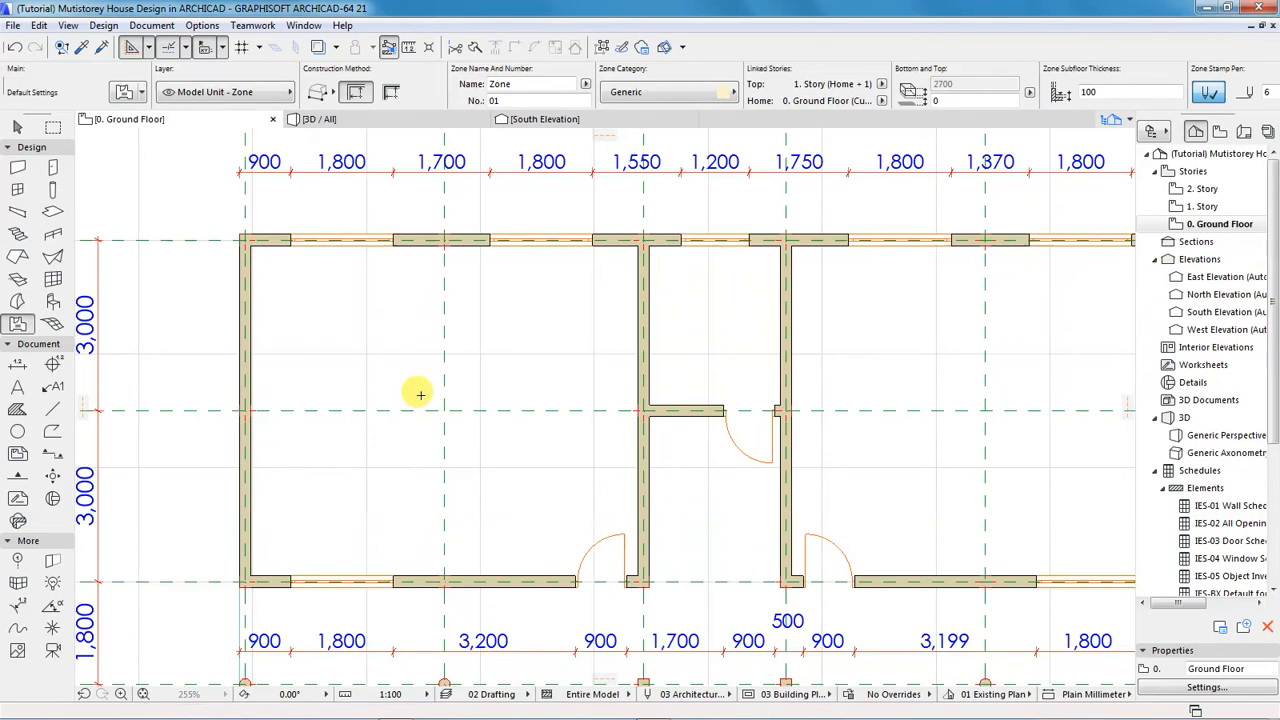
pyautogui.click(421, 389)
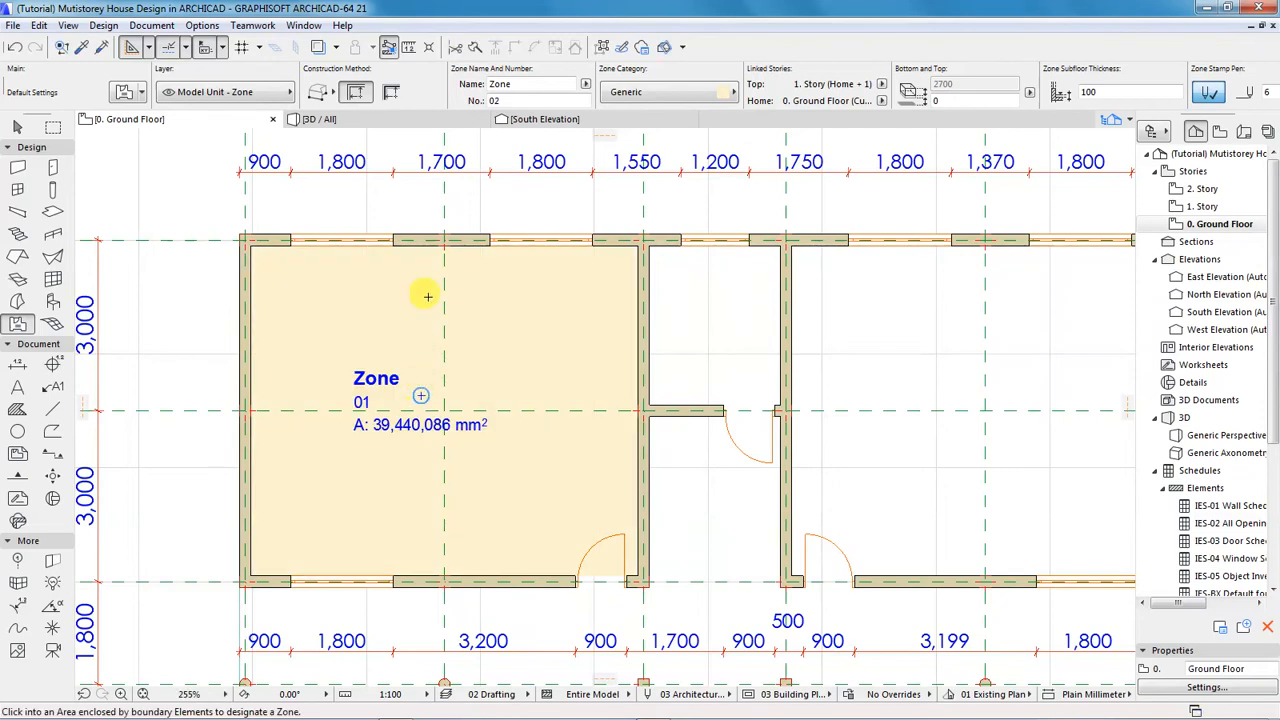
# - Rename the zone between grid lines 1 and 3 as Room 01
pyautogui.scroll(-5, 405, 388)
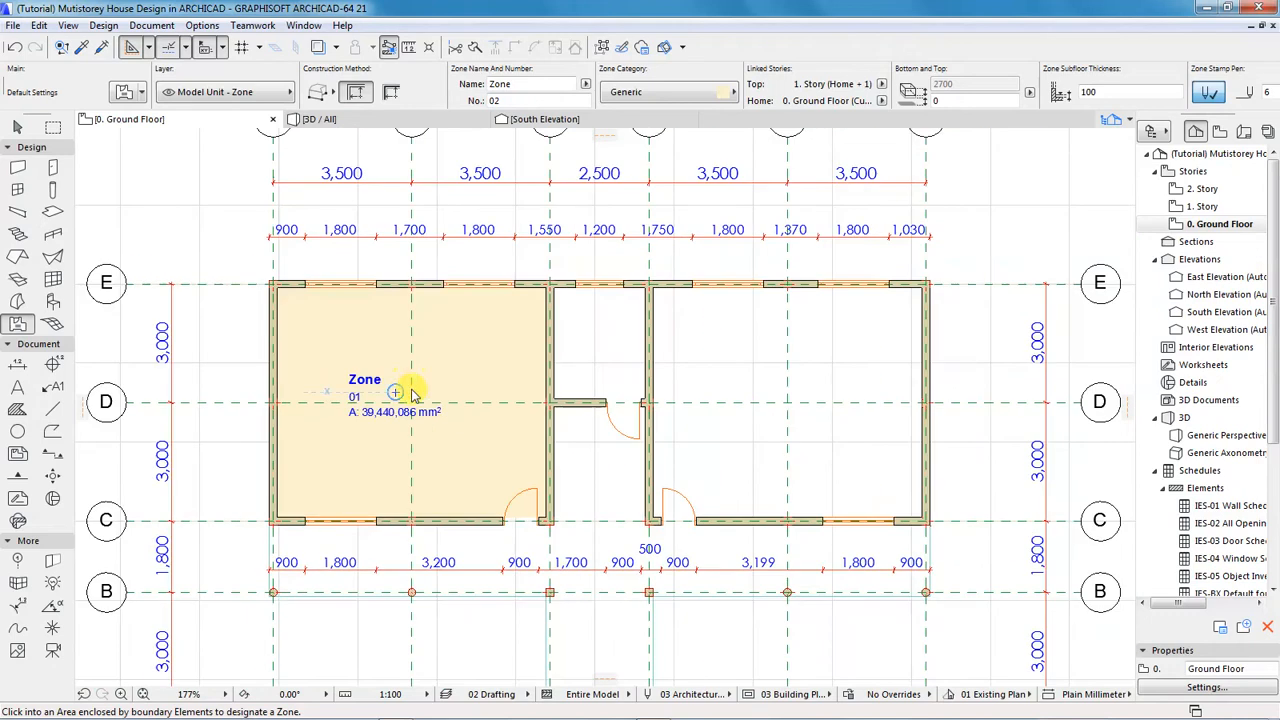
pyautogui.scroll(6, 392, 395)
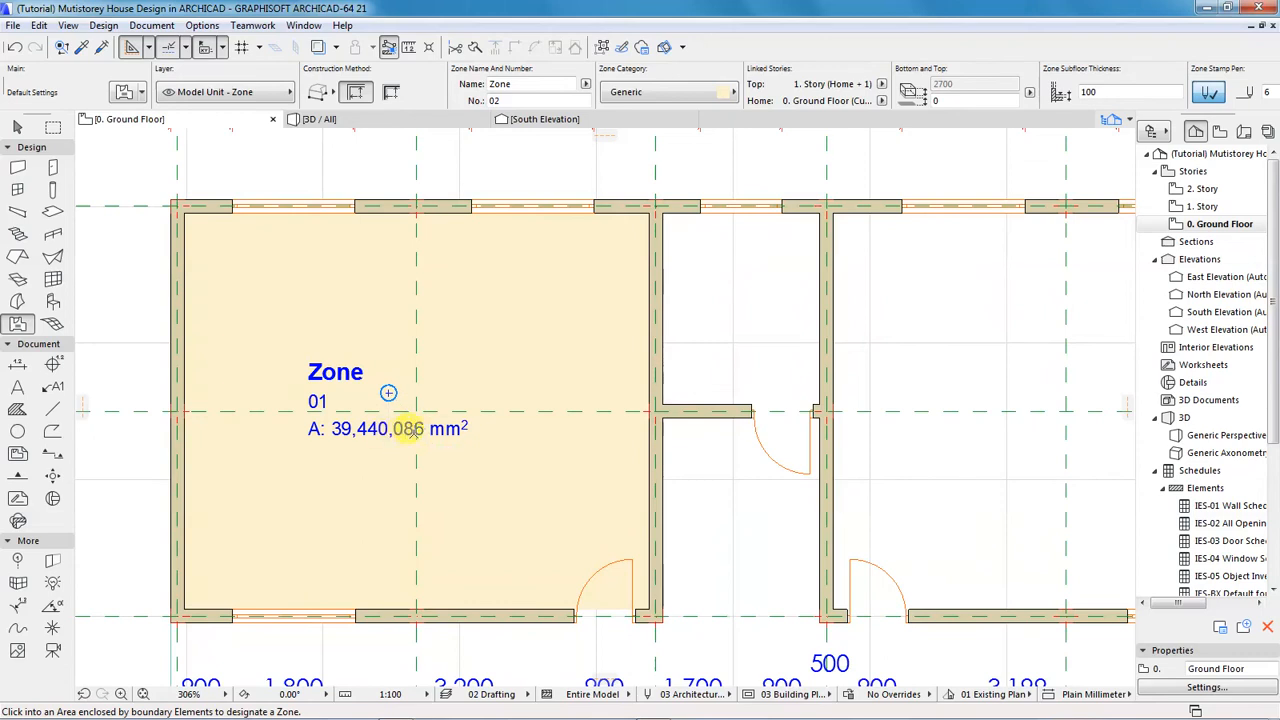
pyautogui.click(484, 372)
pyautogui.click(482, 368)
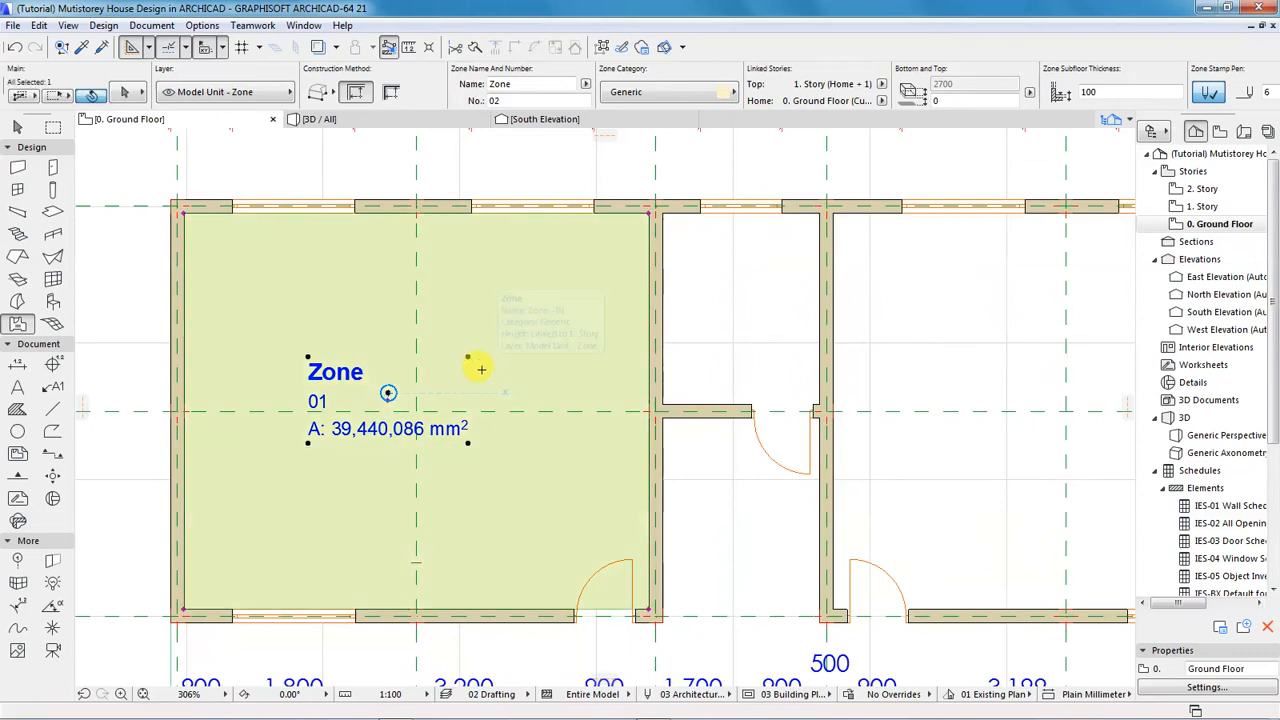
pyautogui.click(500, 86)
pyautogui.write('Room 01')
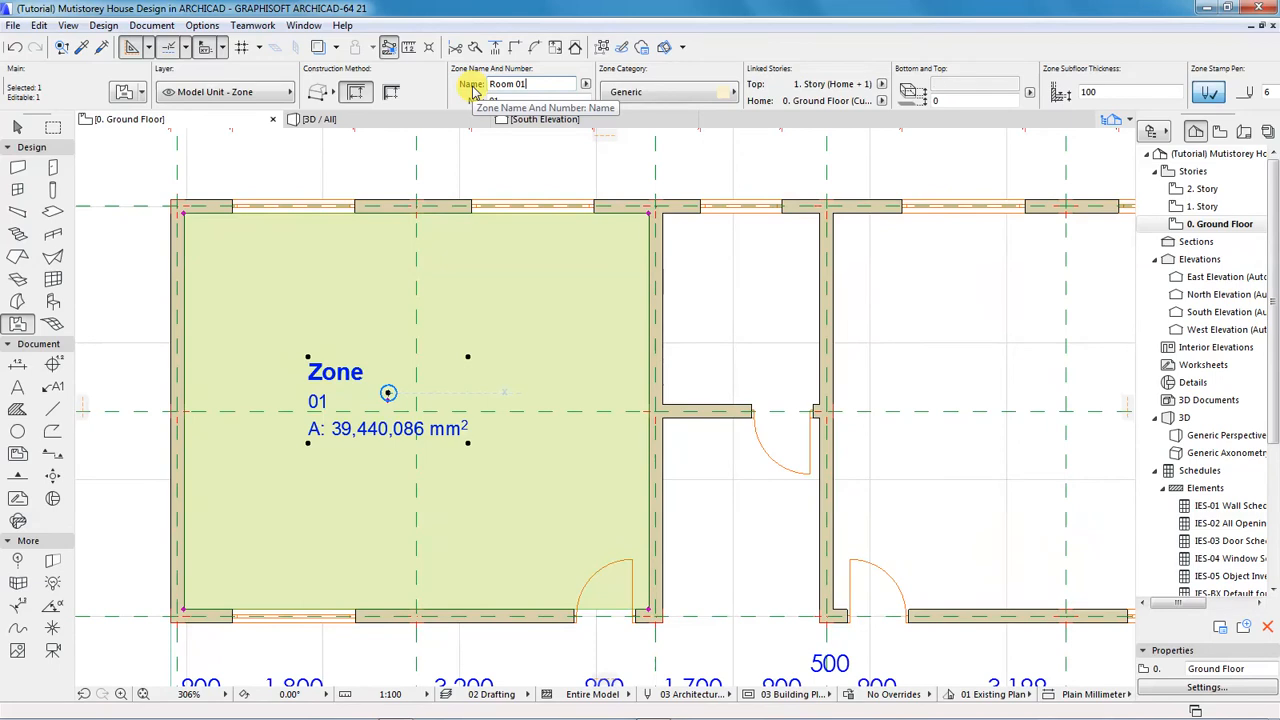
pyautogui.press('Return')
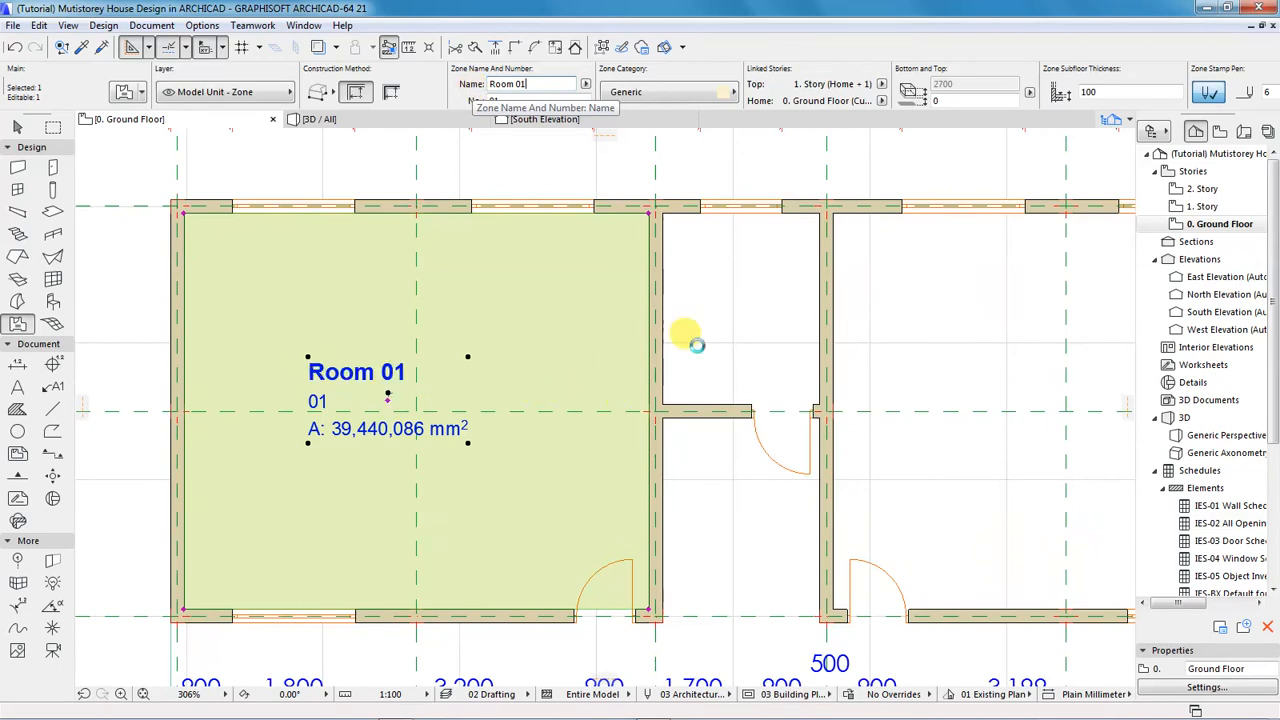
pyautogui.press('Escape')
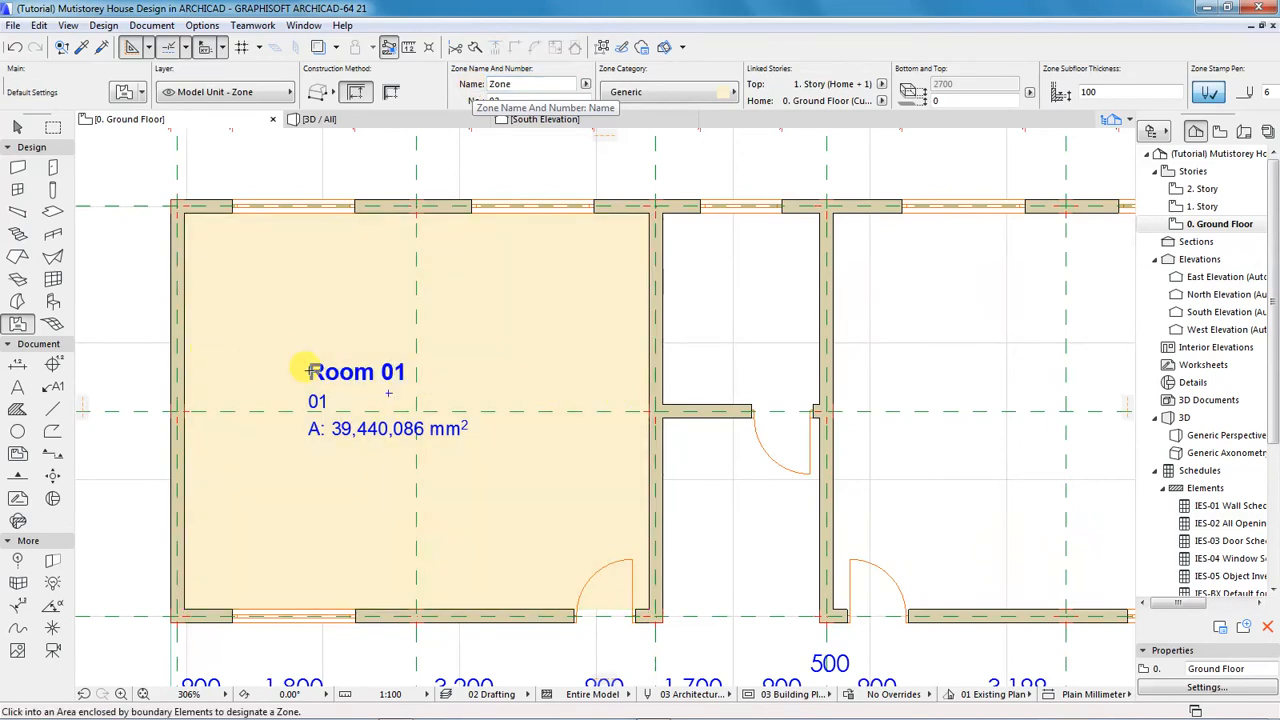
# - Change the category of the Room 01 zone to Education & Culture
pyautogui.scroll(-3, 300, 365)
pyautogui.scroll(3, 251, 371)
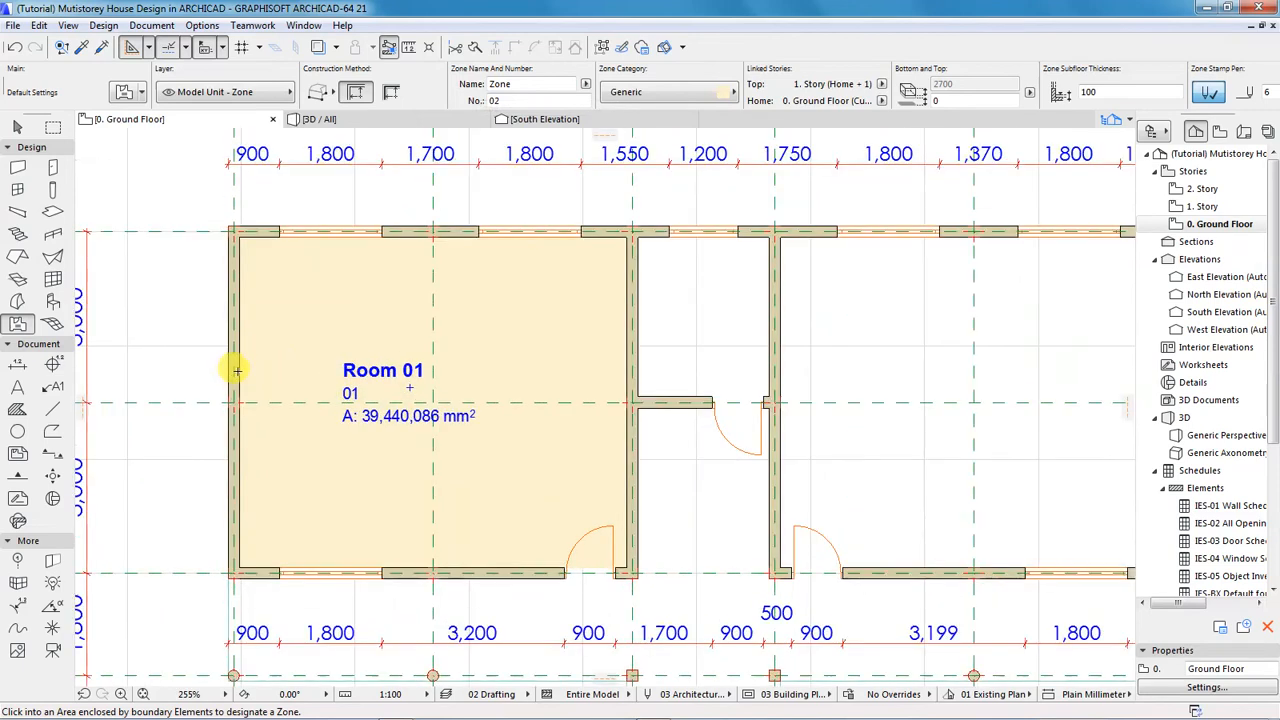
pyautogui.click(491, 353)
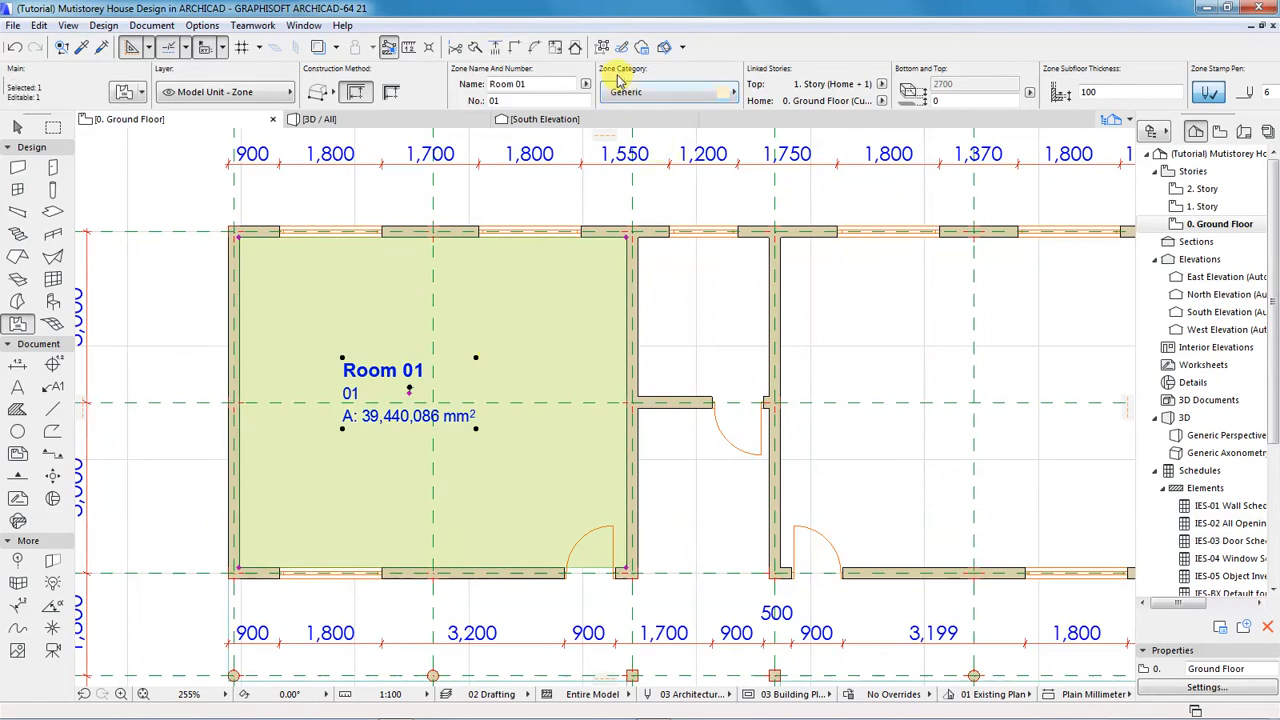
pyautogui.click(731, 92)
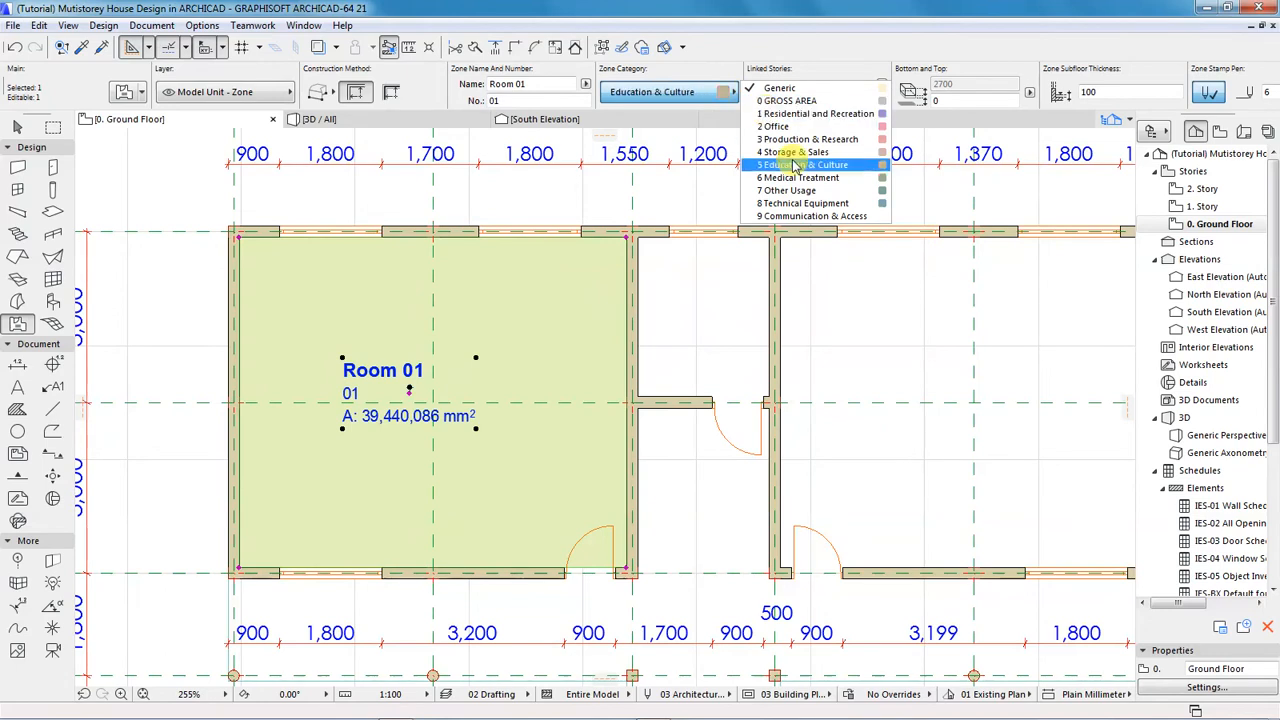
pyautogui.click(501, 417)
pyautogui.press('Escape')
pyautogui.scroll(-2, 250, 433)
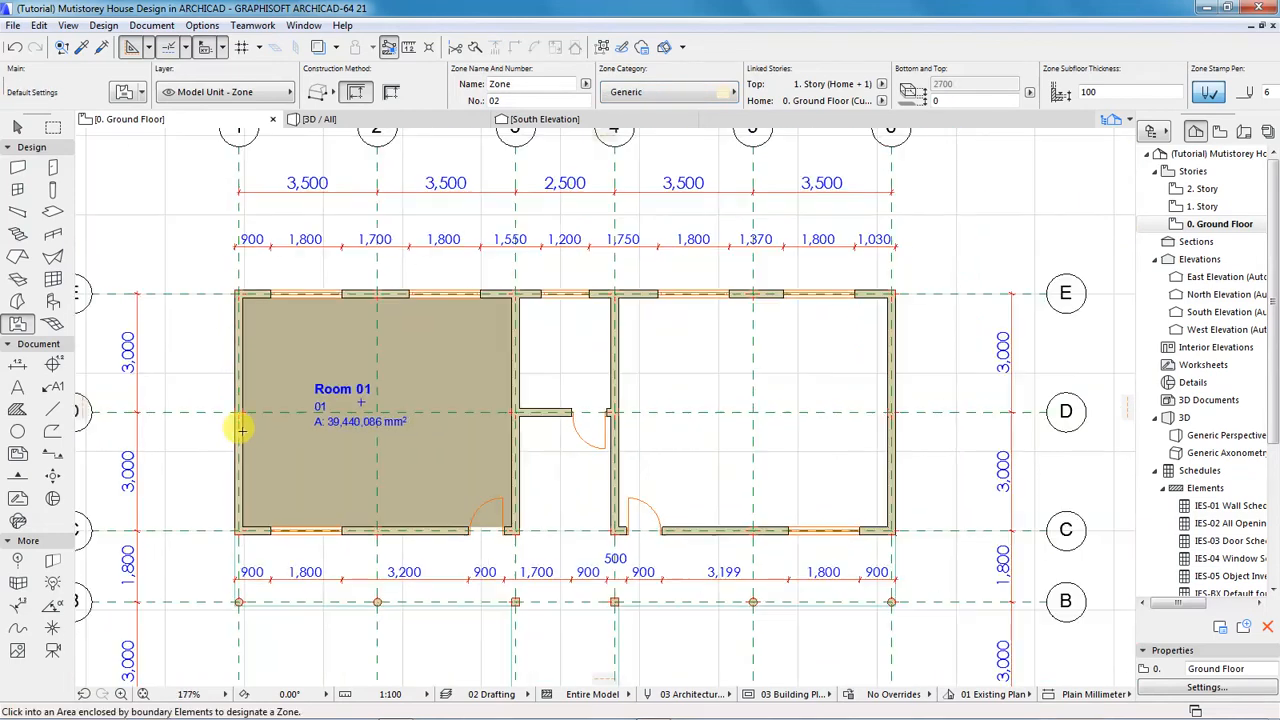
# - Place a zone with its stamp near the middle of the large room between grid lines 4 and 6
pyautogui.scroll(-1, 244, 428)
pyautogui.scroll(2, 313, 423)
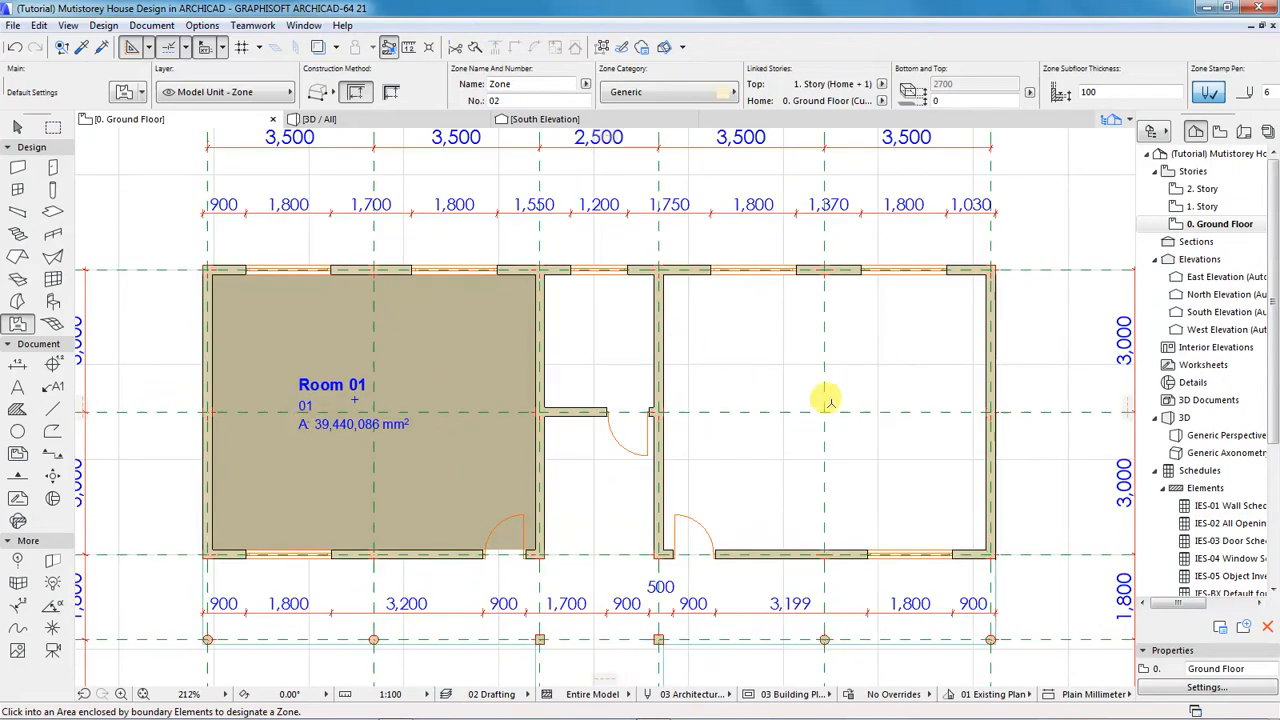
pyautogui.click(839, 394)
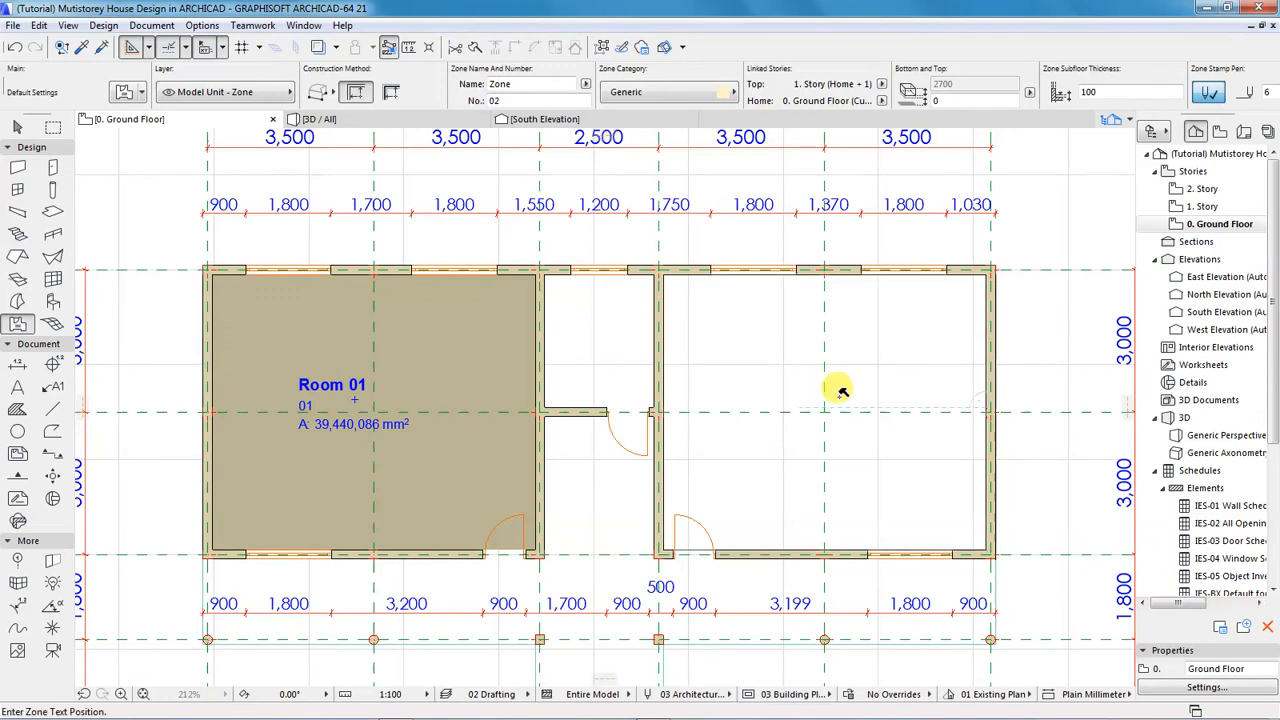
pyautogui.click(840, 394)
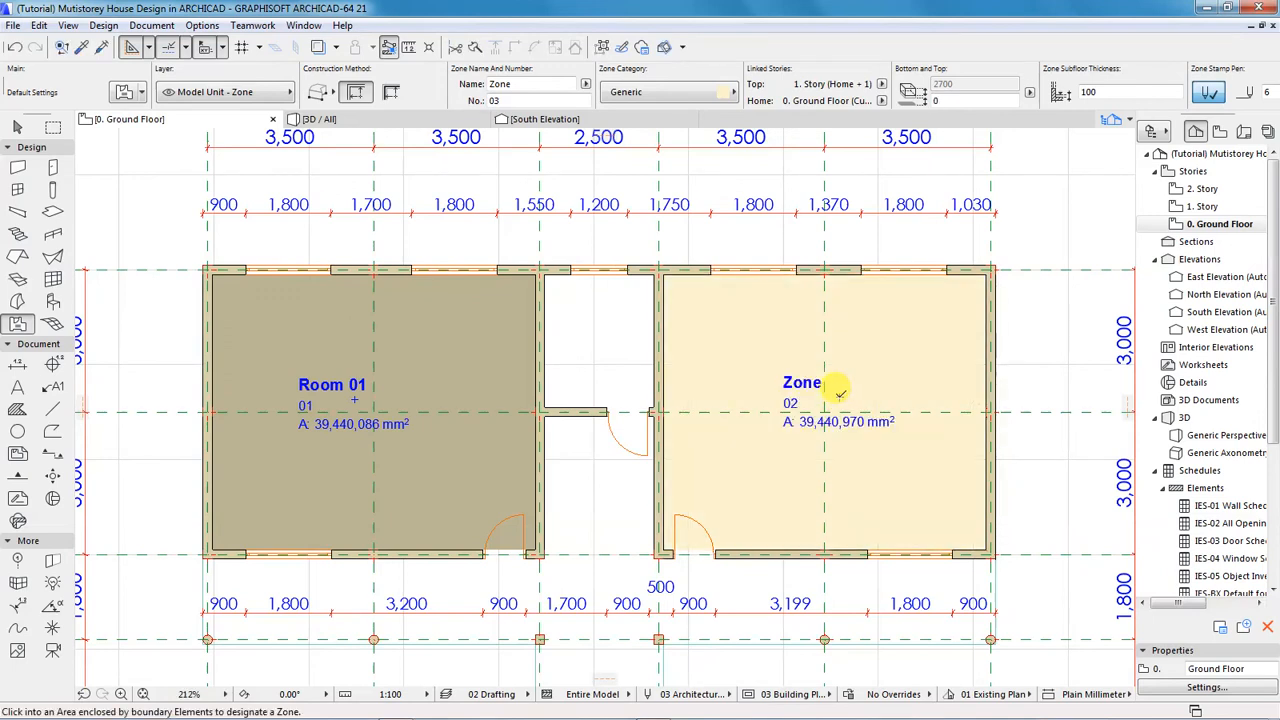
# - Set the zone between grid lines 4 and 6 to category 5 Education & Culture and rename it Room 02
pyautogui.keyDown('shift'); pyautogui.click(850, 386); pyautogui.keyUp('shift')
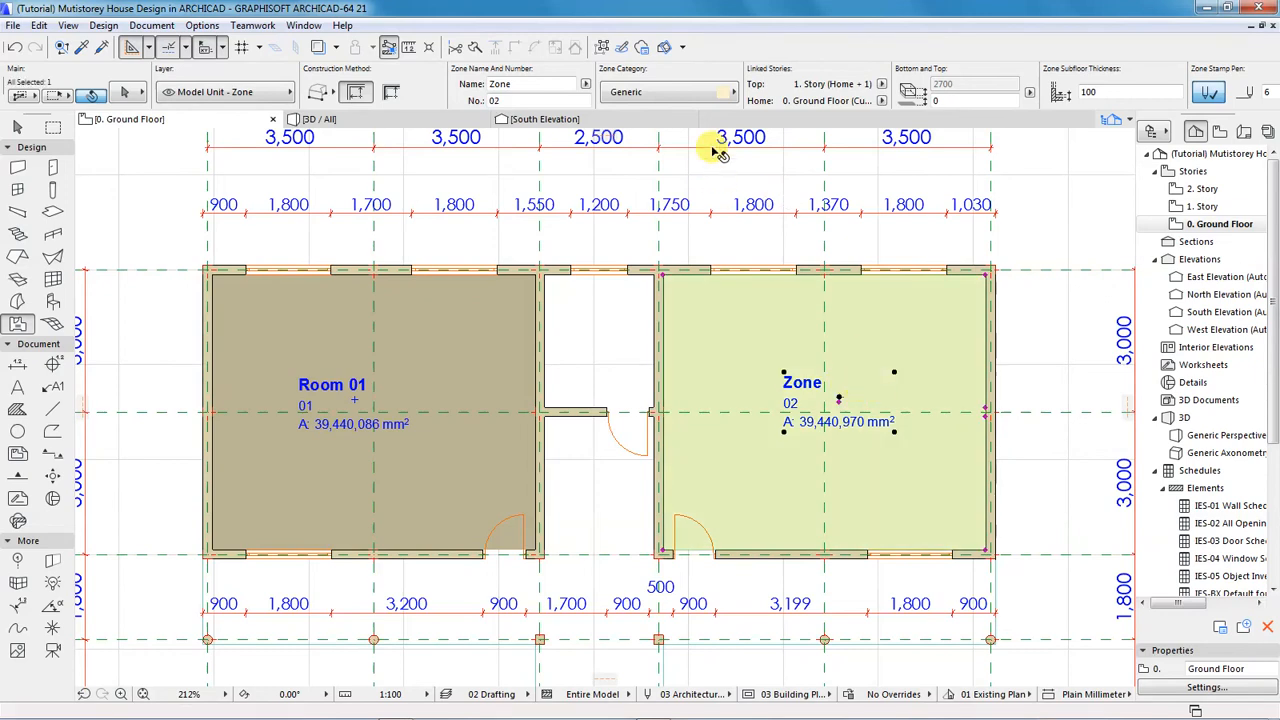
pyautogui.click(733, 93)
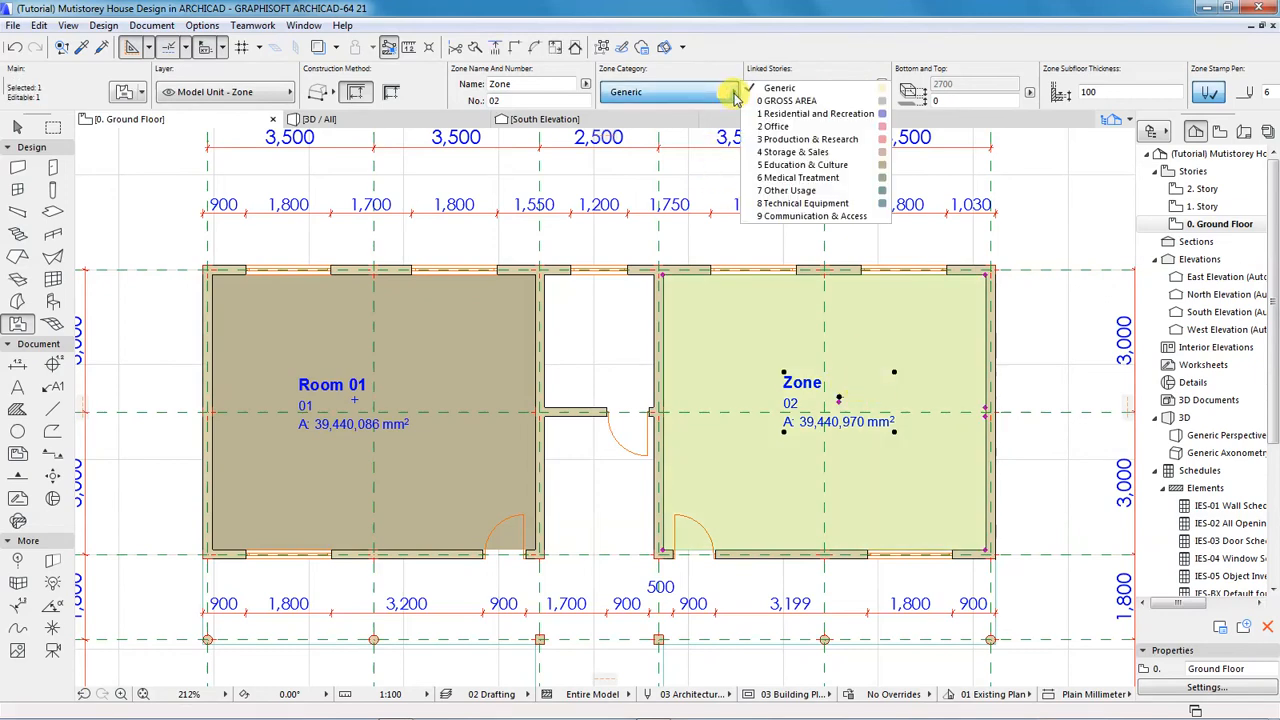
pyautogui.click(800, 164)
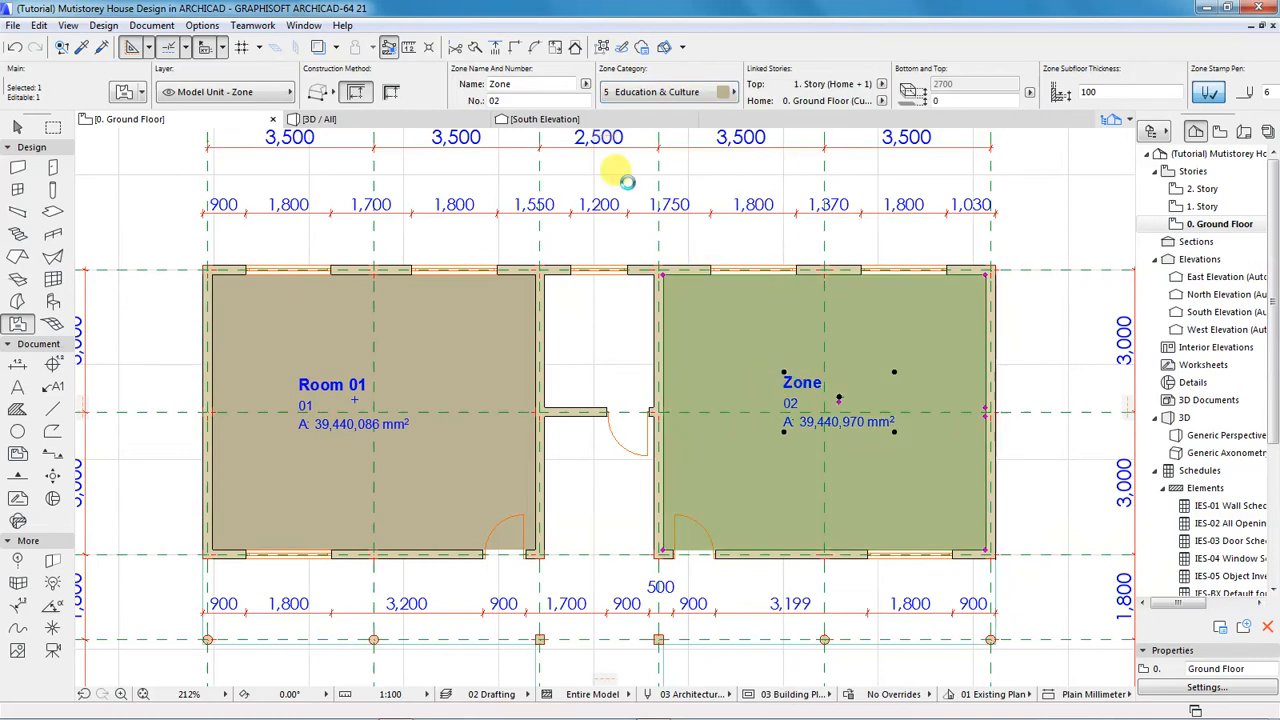
pyautogui.doubleClick(500, 84)
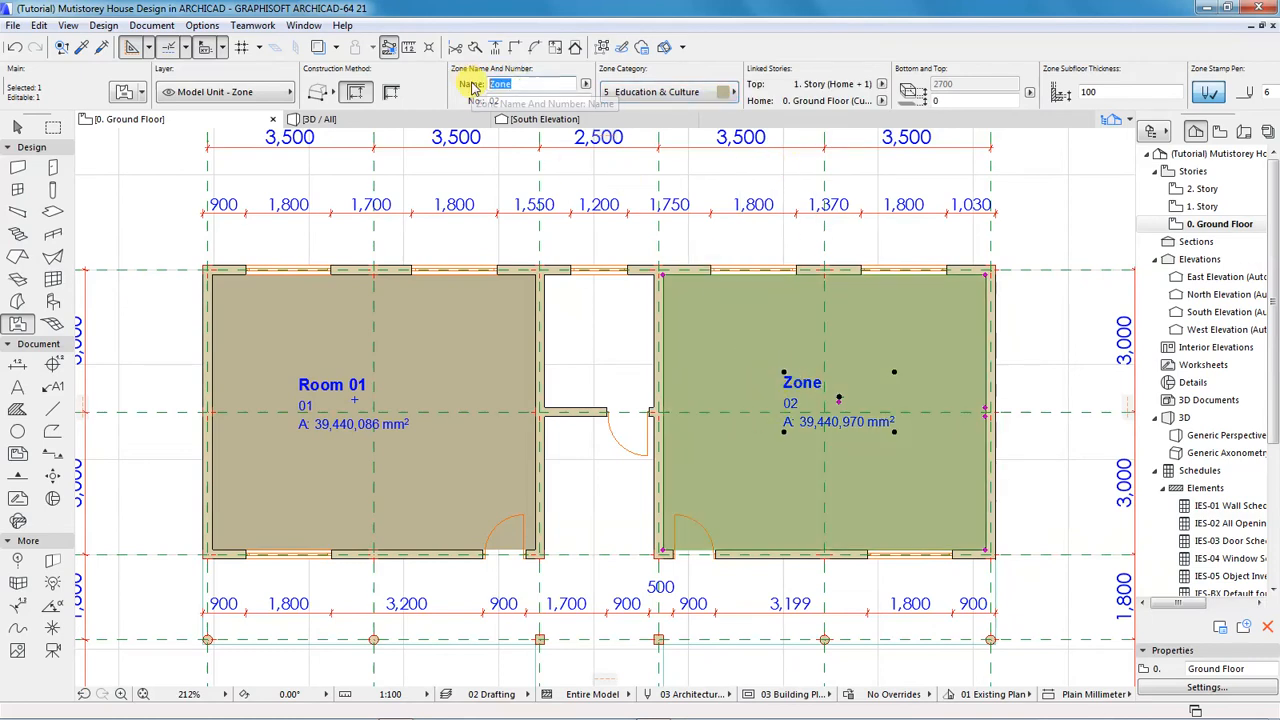
pyautogui.write('Room 02')
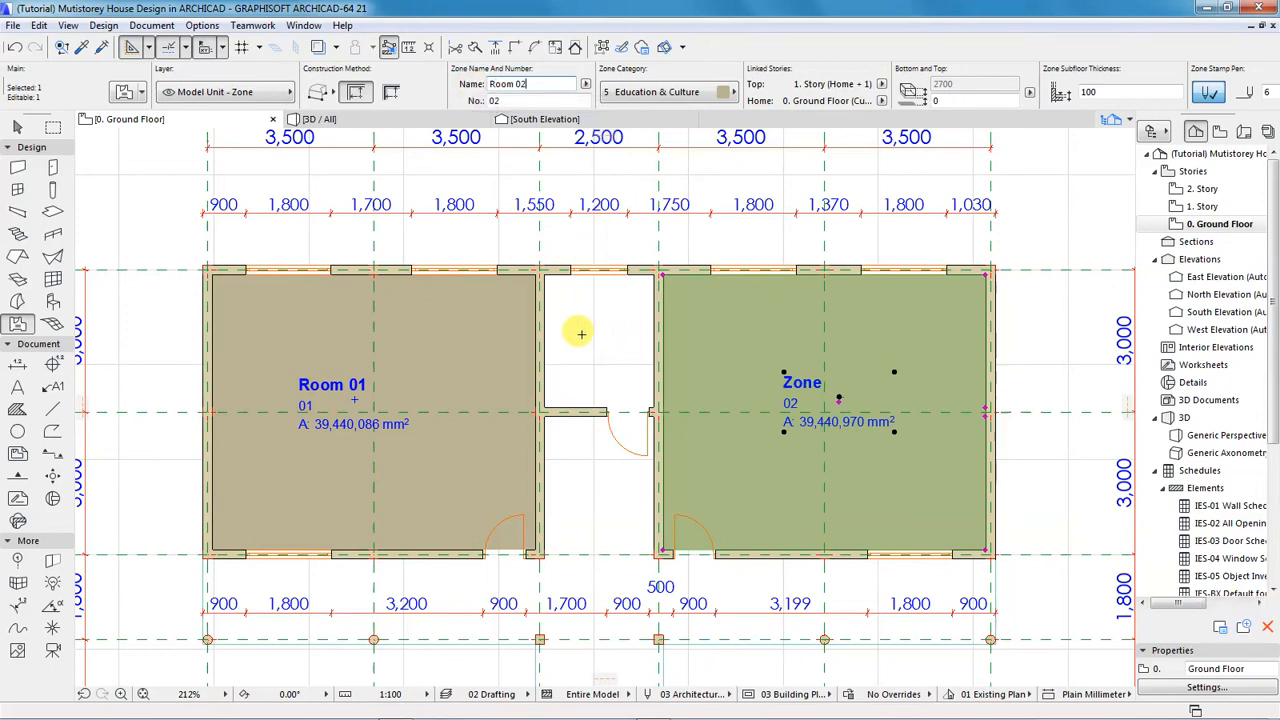
pyautogui.press('Escape')
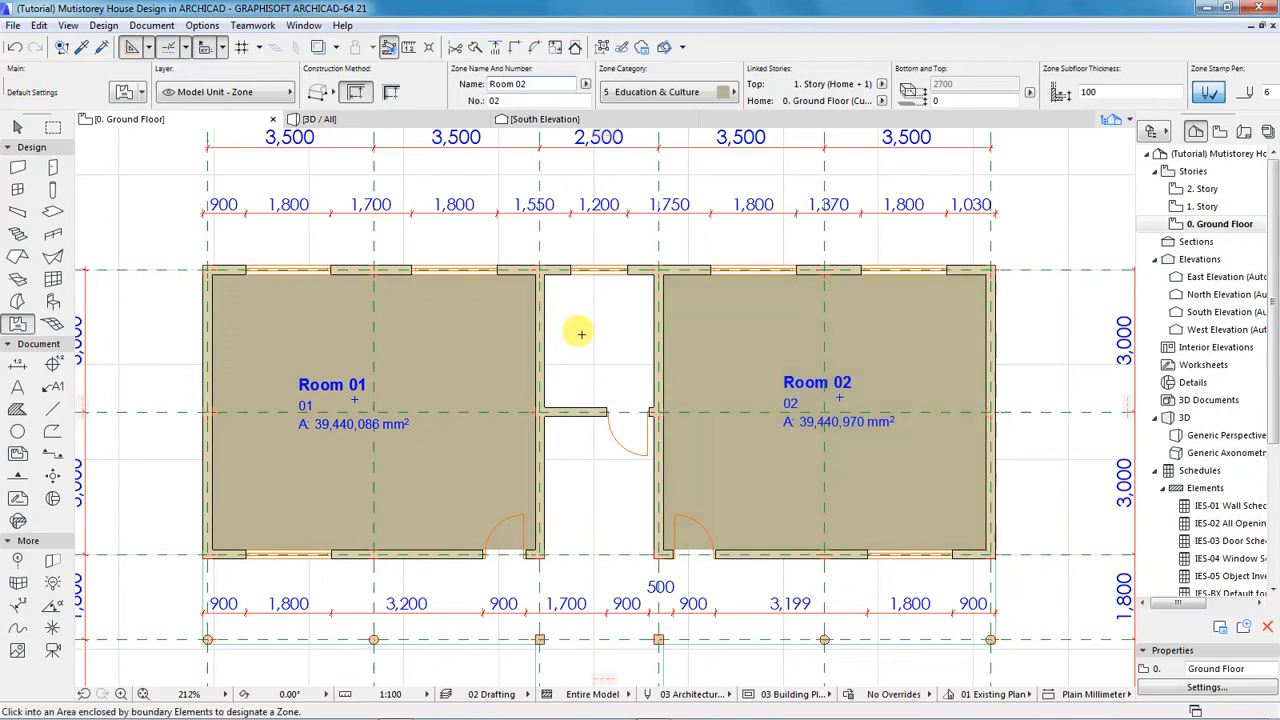
# - Place a zone with its stamp in the small room between grid lines 3 and 4, and name it Office 01
pyautogui.click(581, 334)
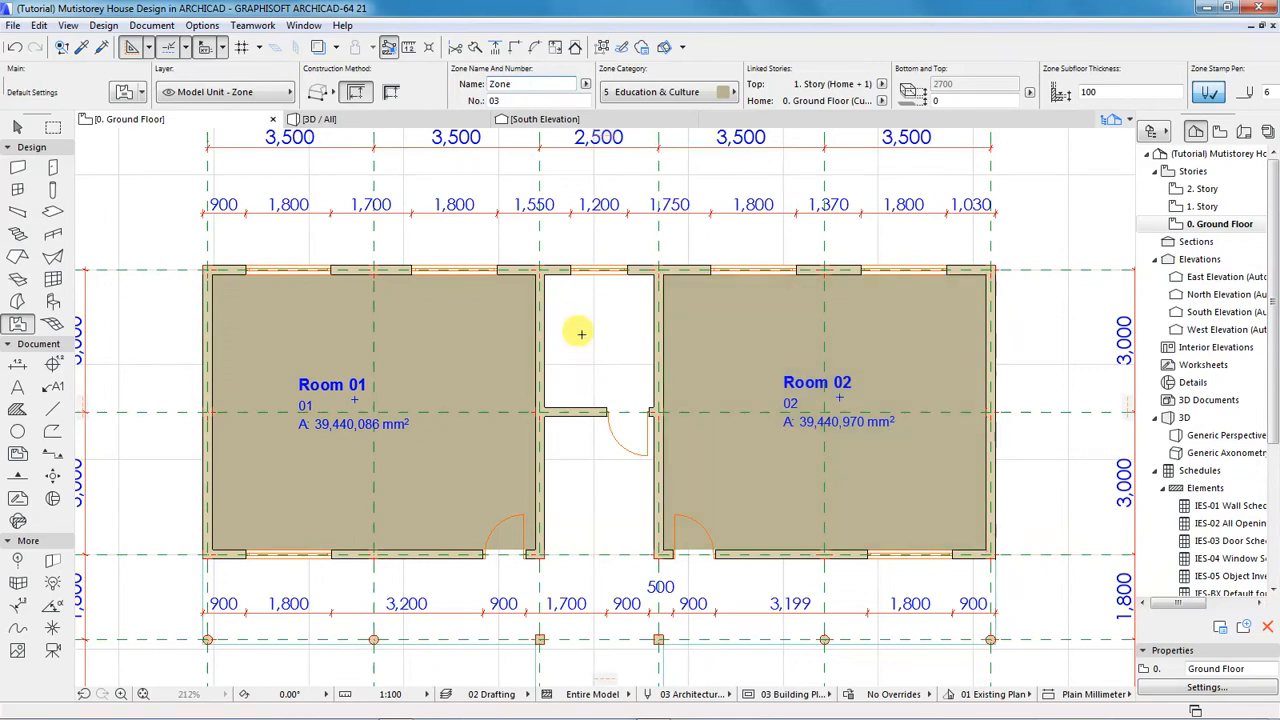
pyautogui.click(575, 325)
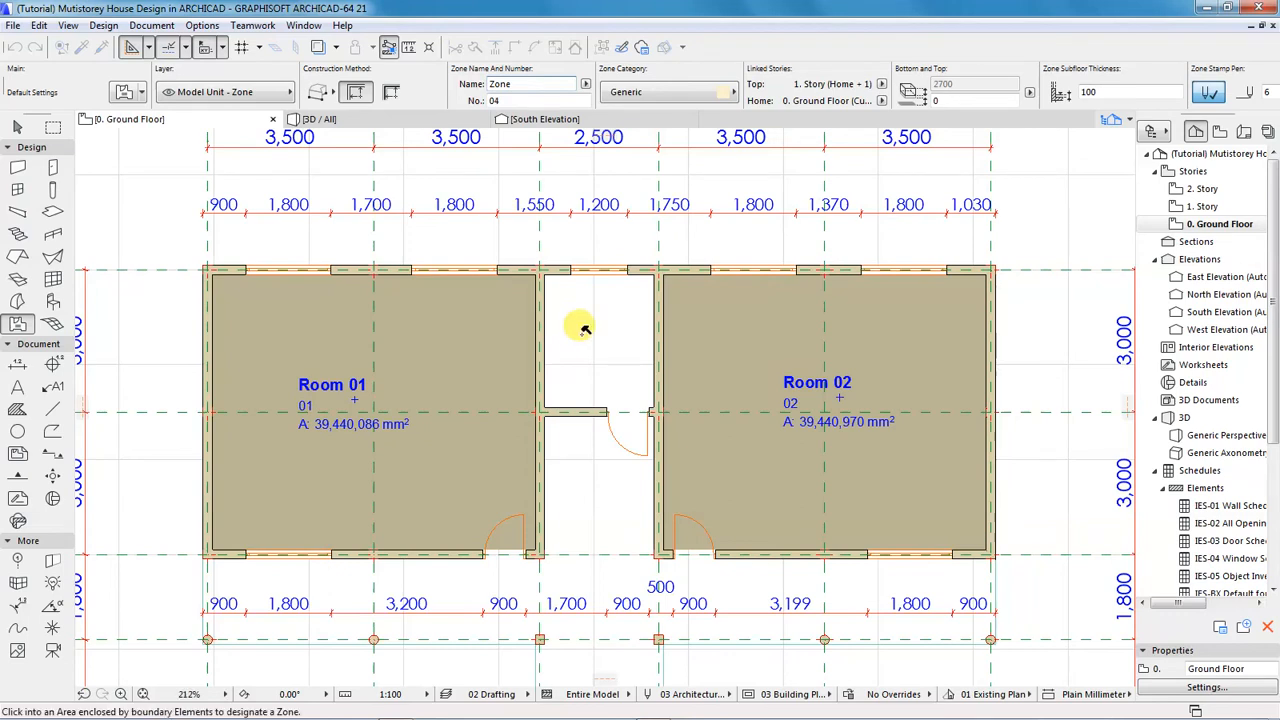
pyautogui.scroll(4, 578, 318)
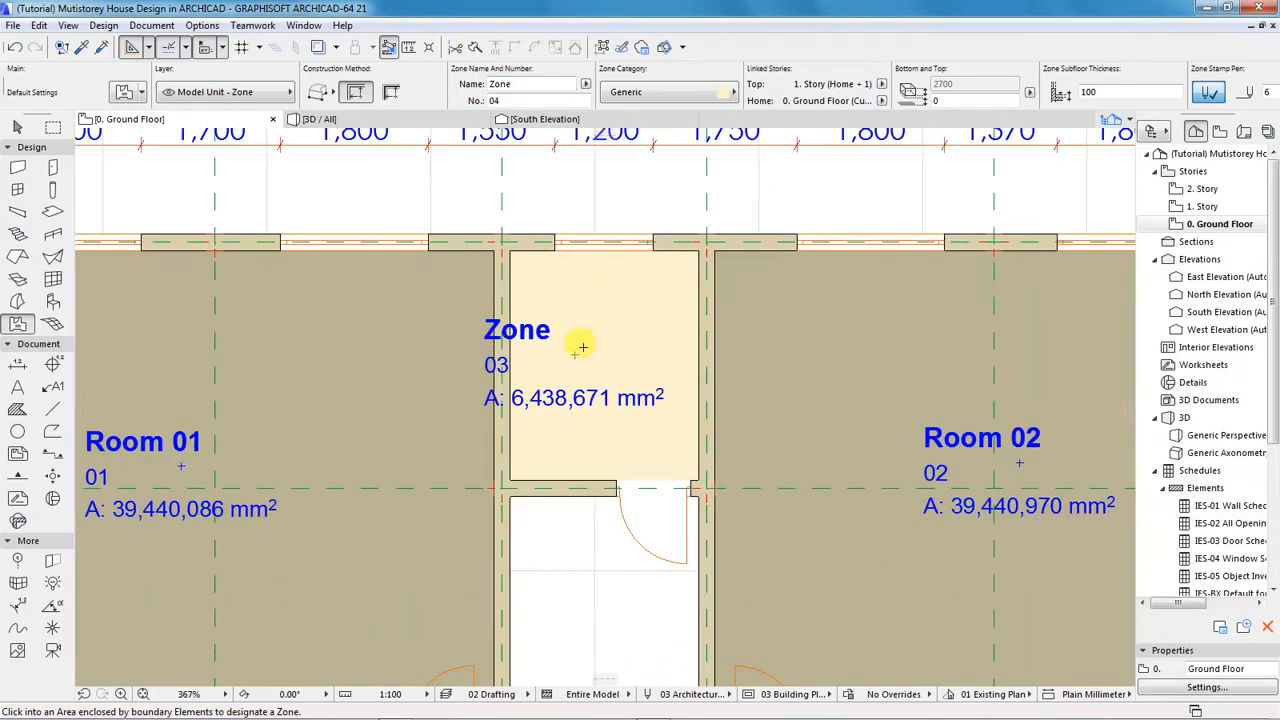
pyautogui.keyDown('shift'); pyautogui.click(602, 340); pyautogui.keyUp('shift')
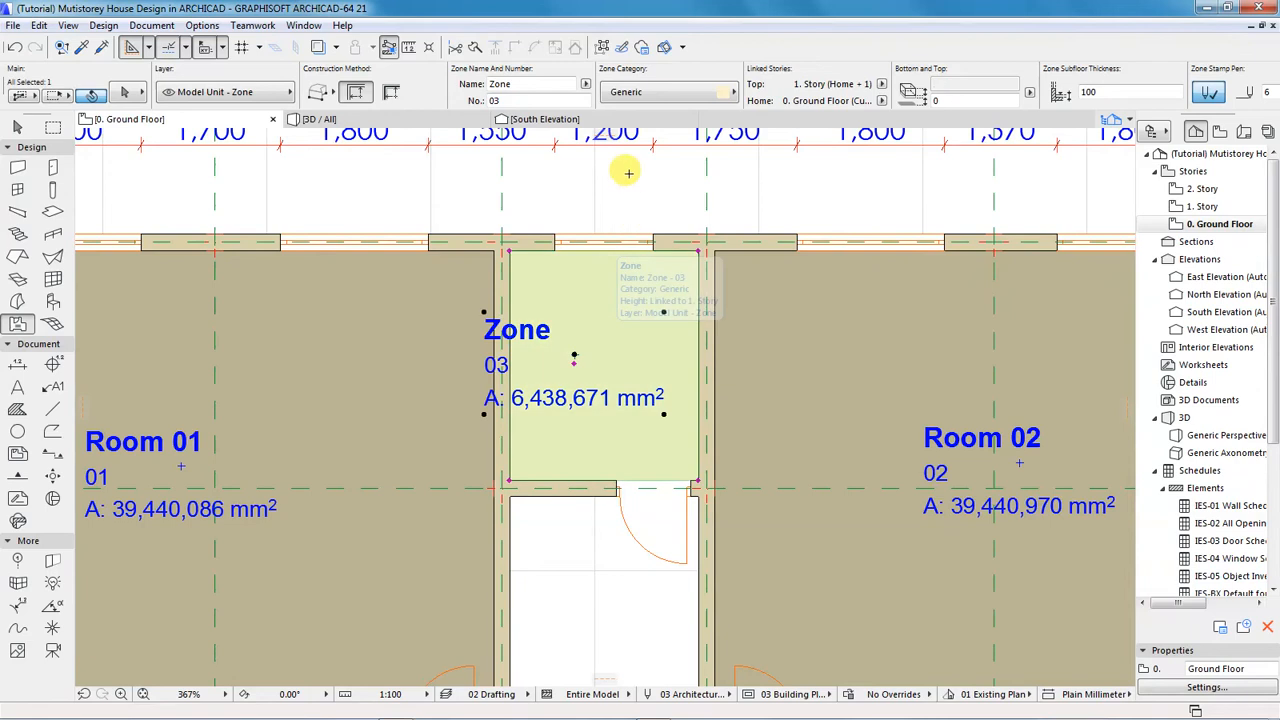
pyautogui.click(515, 84)
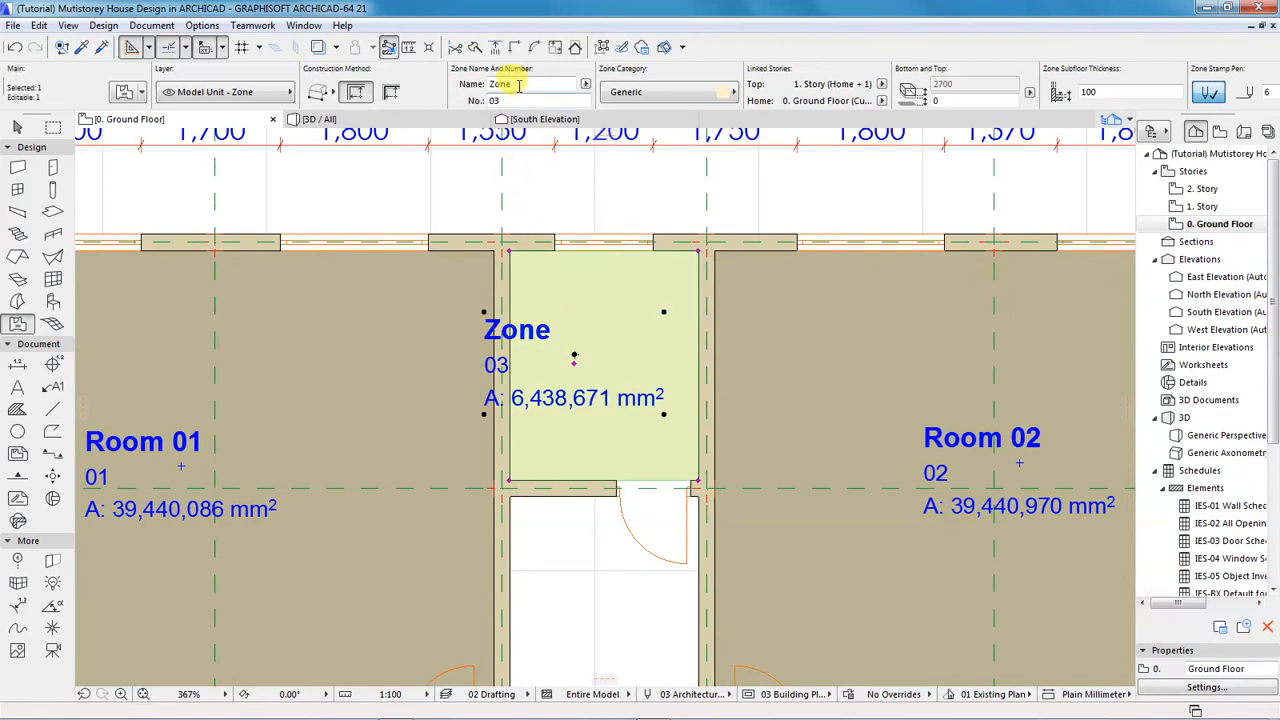
pyautogui.write('Office 01')
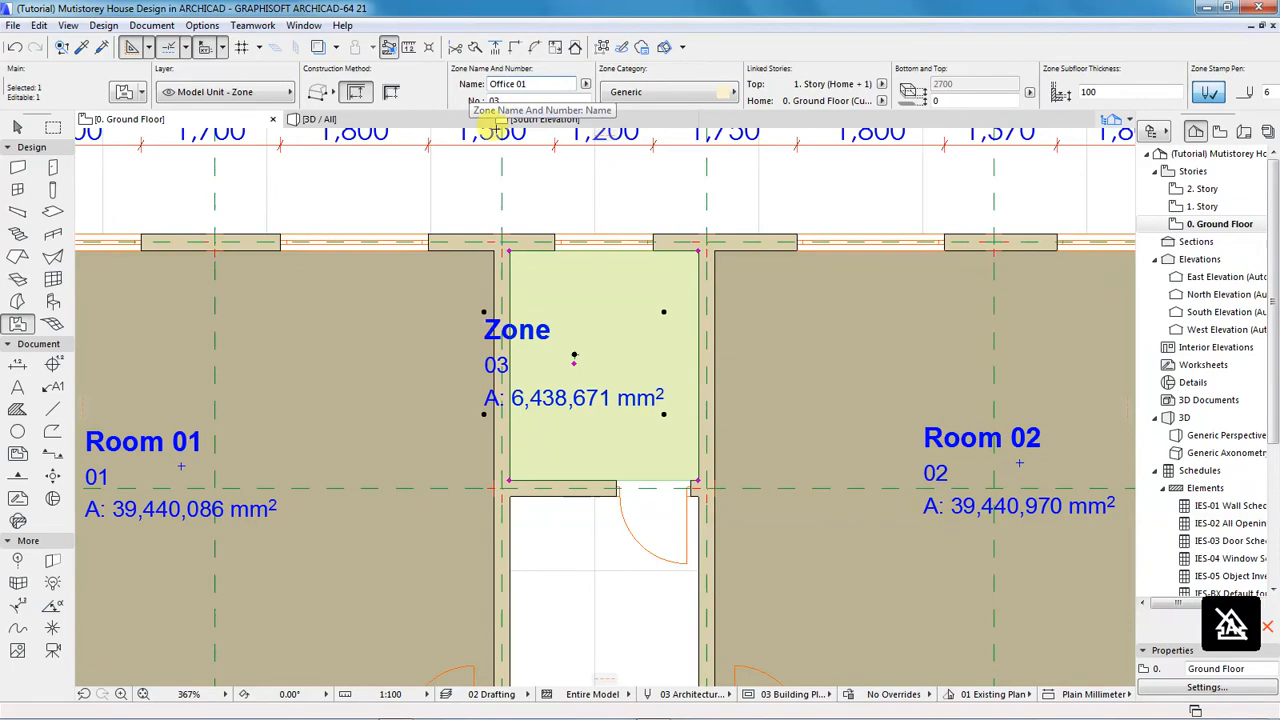
pyautogui.click(556, 188)
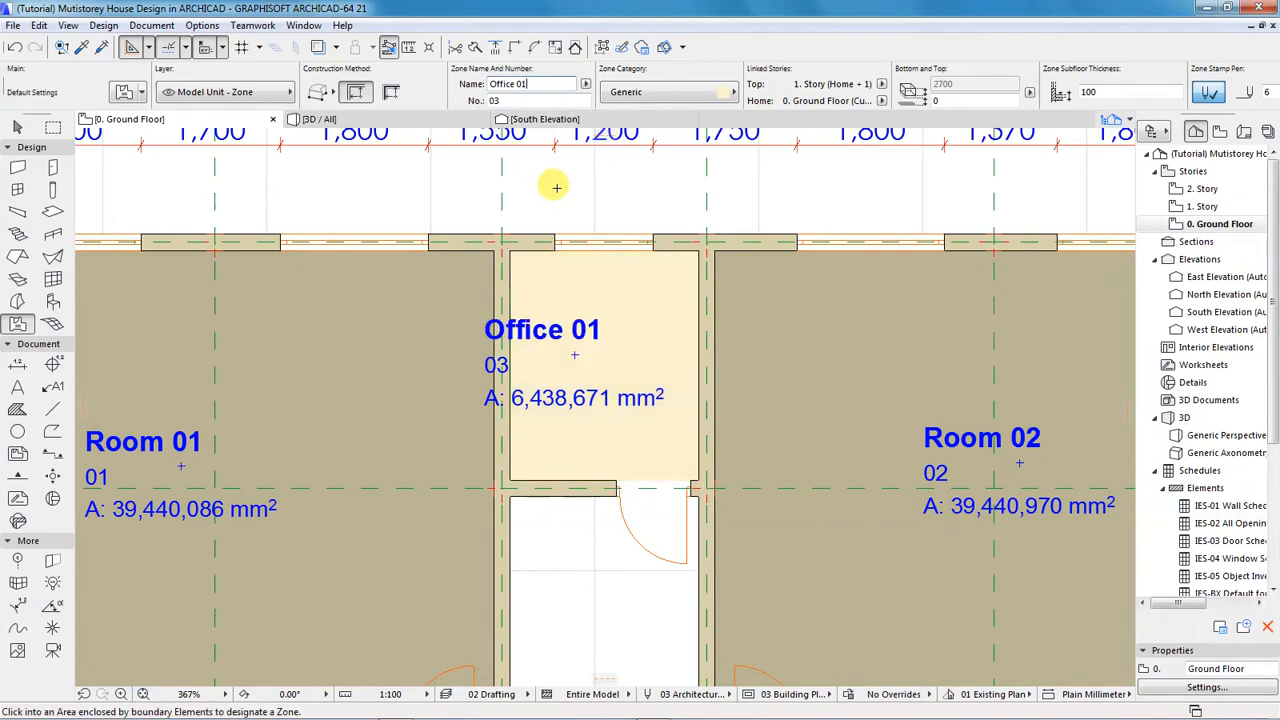
# - Change the category of the Office 01 zone to 2 Office
pyautogui.click(643, 350)
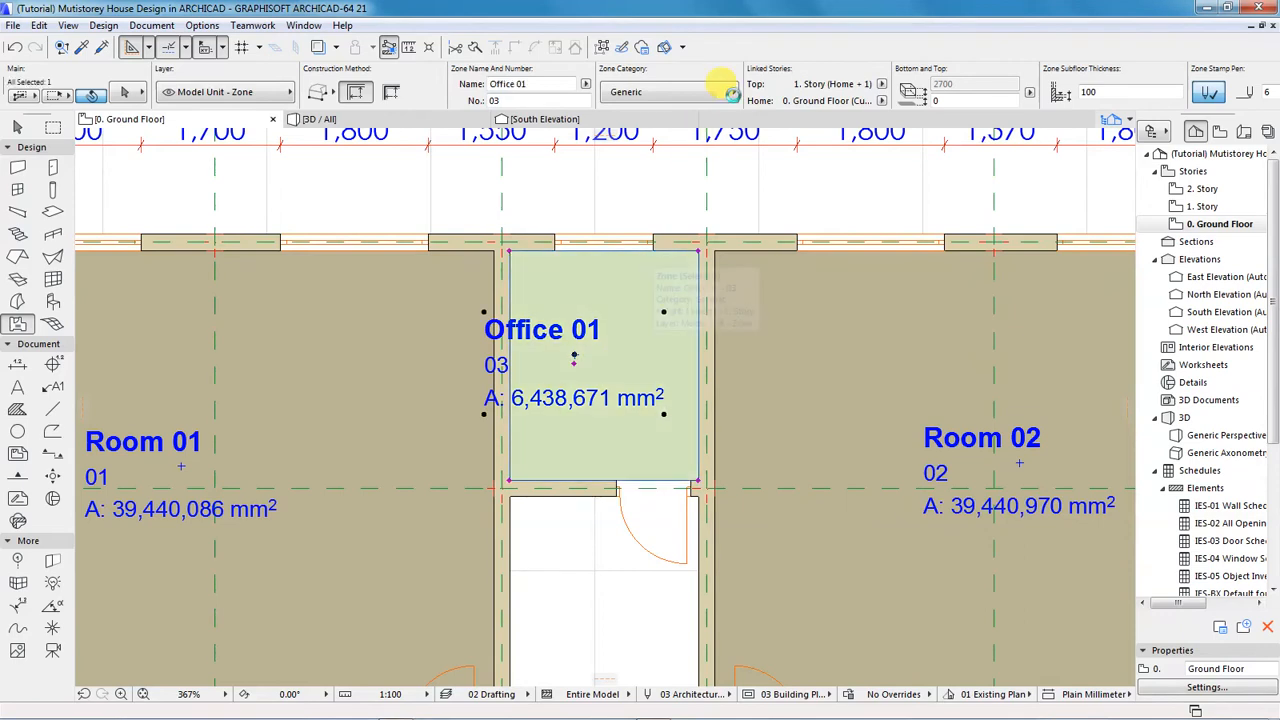
pyautogui.click(728, 91)
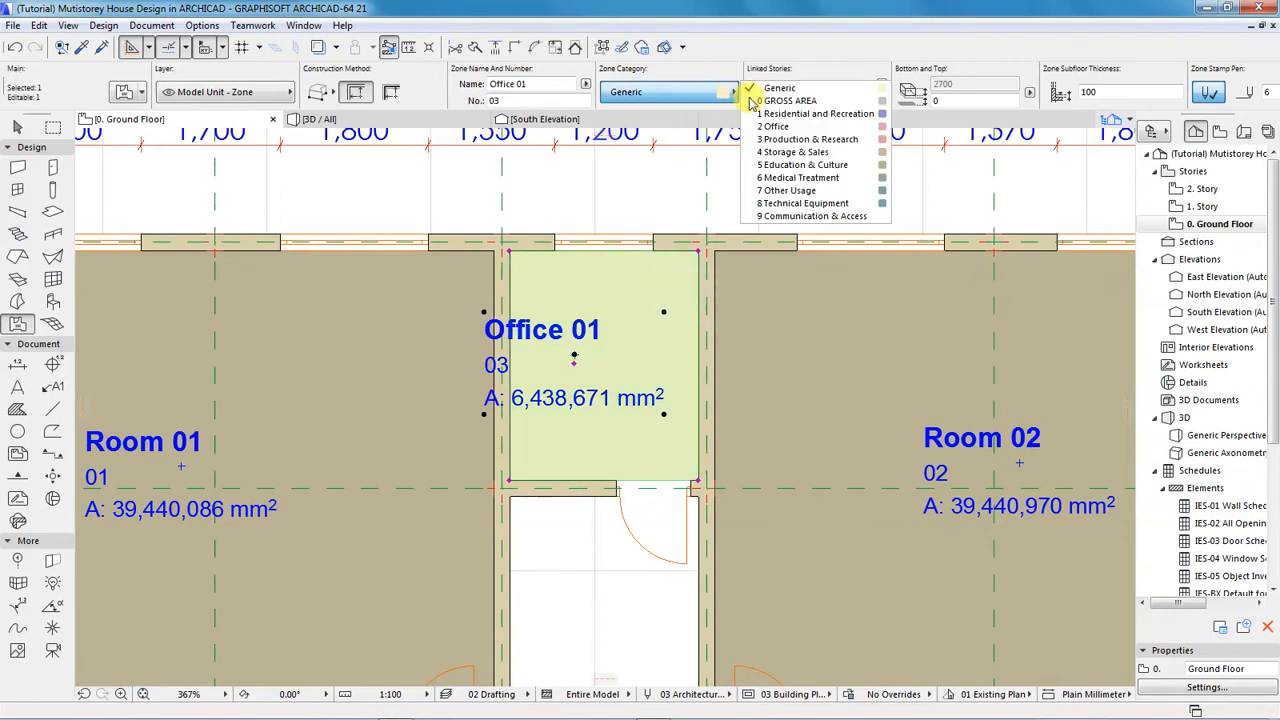
pyautogui.click(788, 129)
pyautogui.click(572, 383)
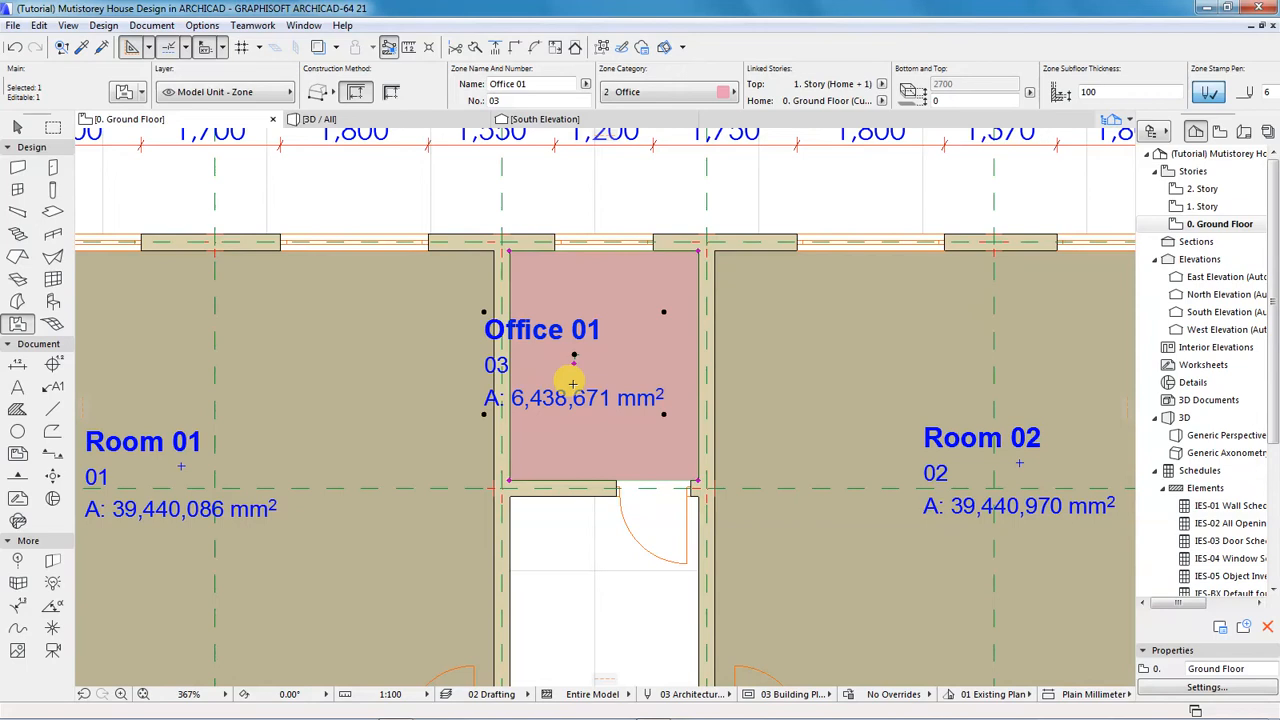
# - Move the Office 01 zone stamp about 340 mm horizontally toward grid line 4 so its text fits inside the room
pyautogui.scroll(2, 625, 343)
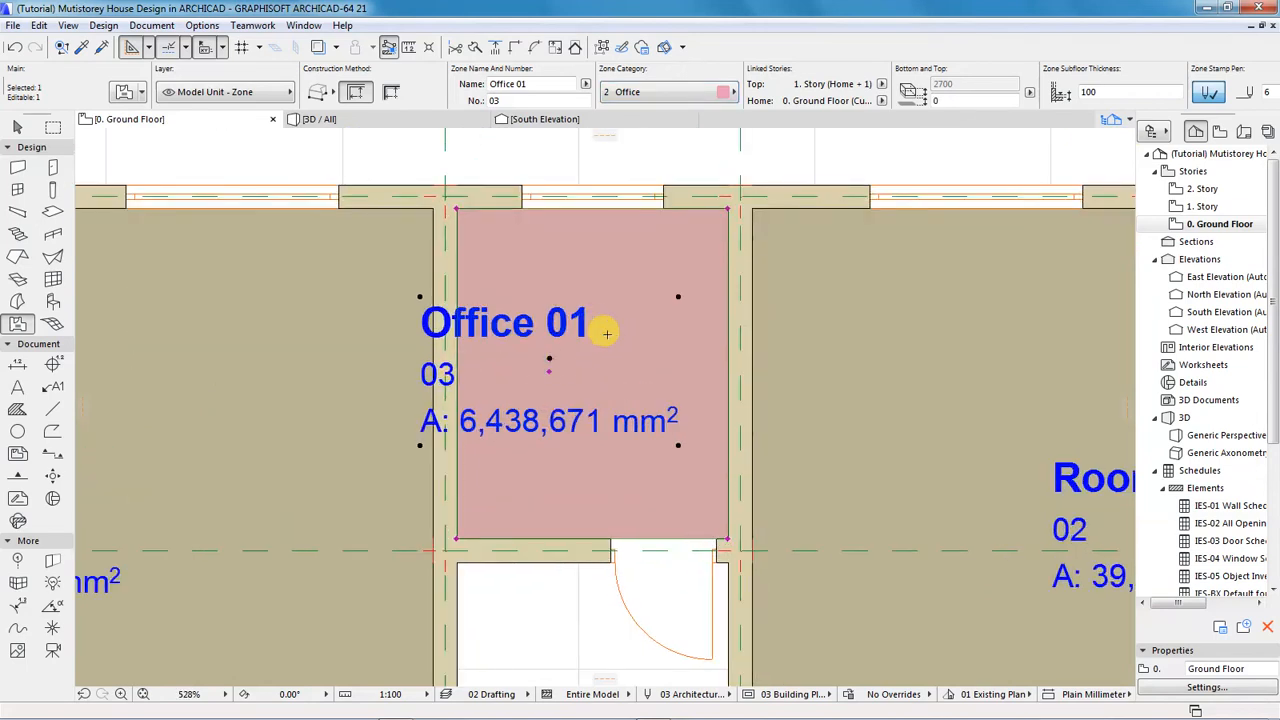
pyautogui.scroll(1, 607, 333)
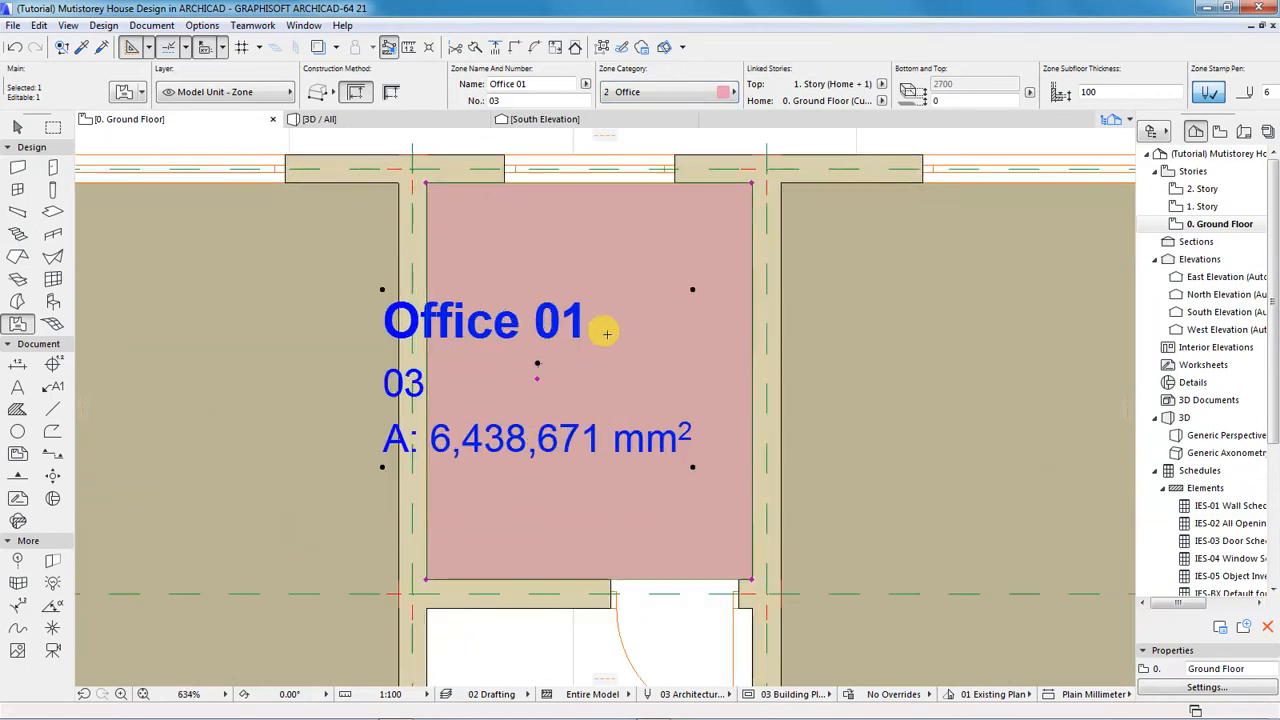
pyautogui.click(538, 373)
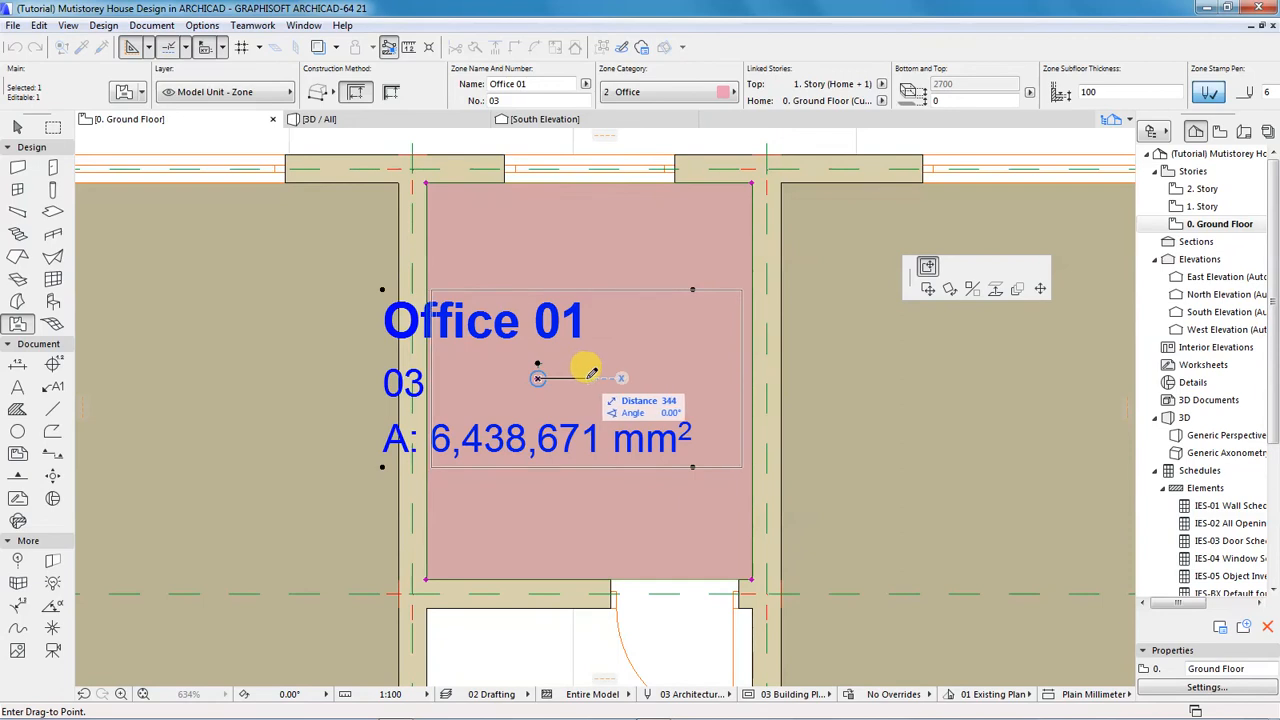
pyautogui.click(586, 377)
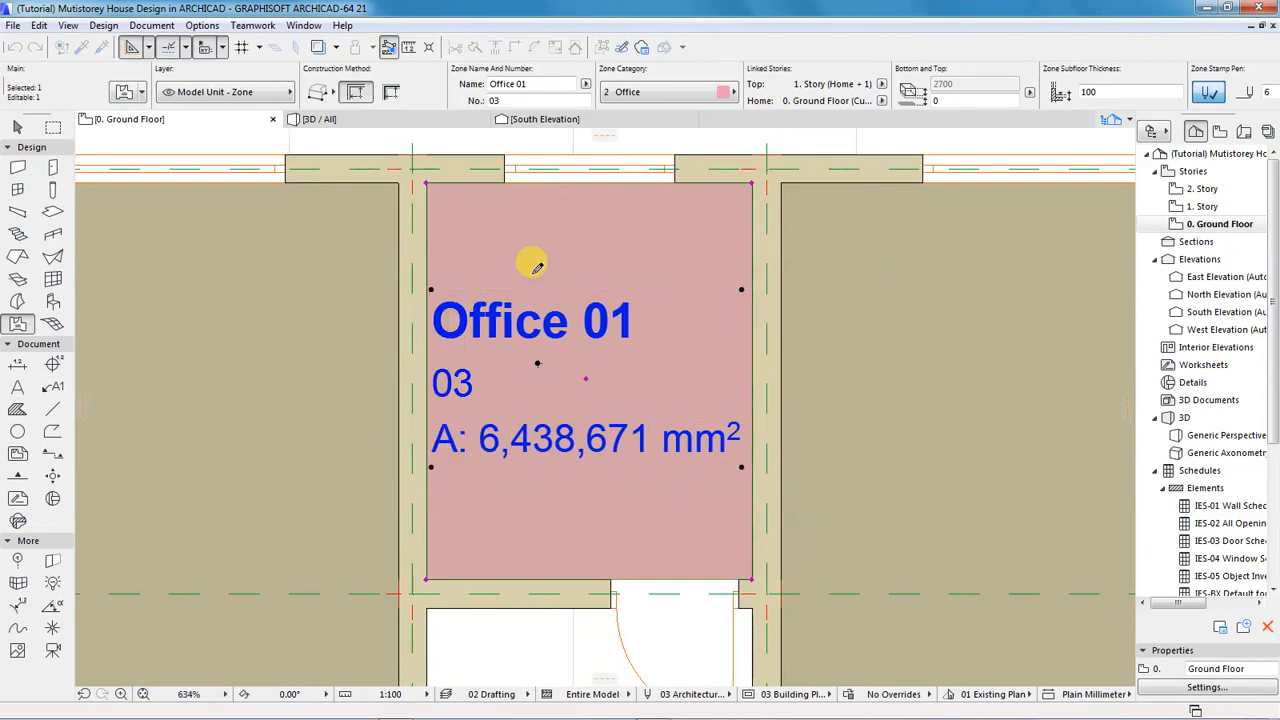
pyautogui.scroll(-5, 540, 265)
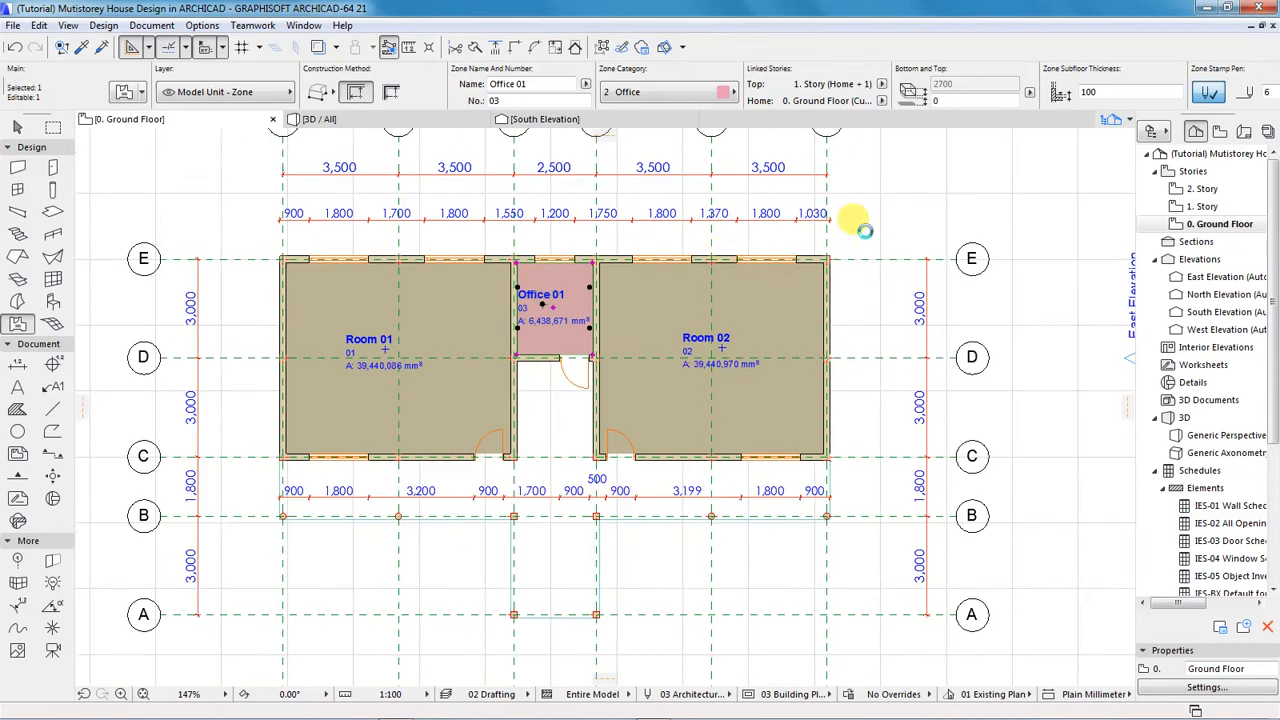
pyautogui.press('Escape')
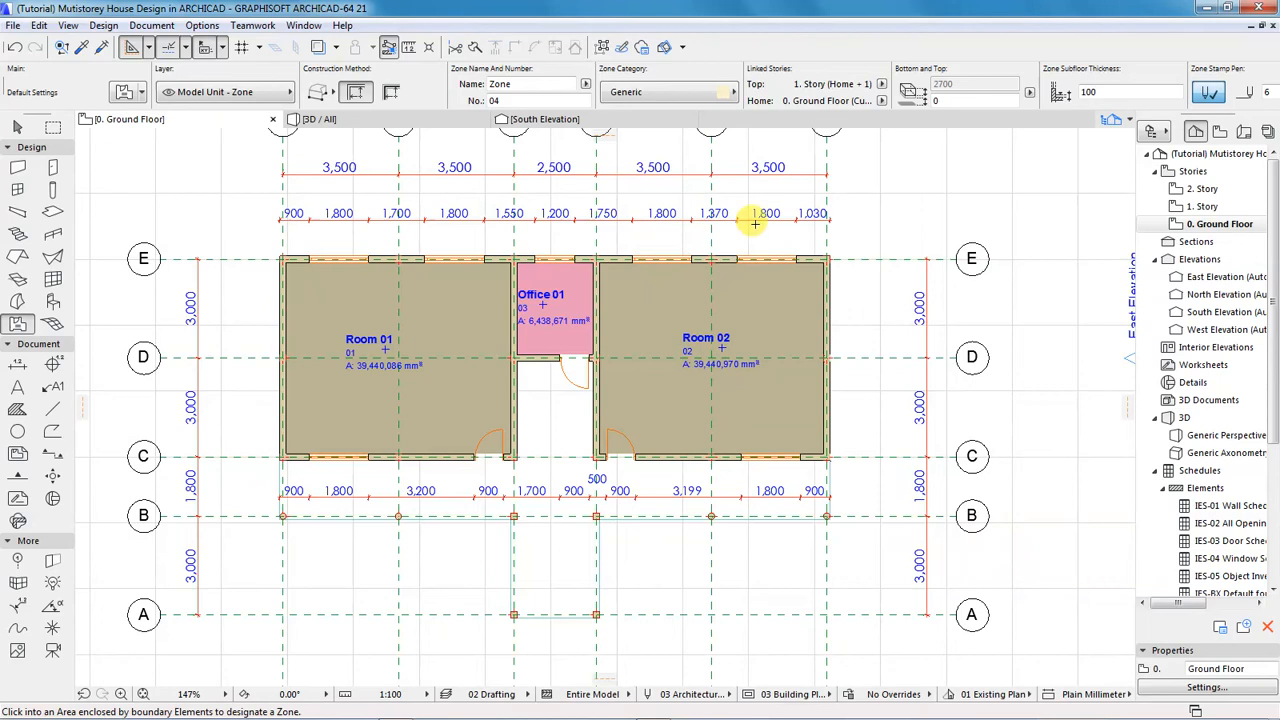
# - Open the Rooms/Stories zone list and examine each room's height, perimeter, wall surface and measured area
pyautogui.scroll(2, 508, 264)
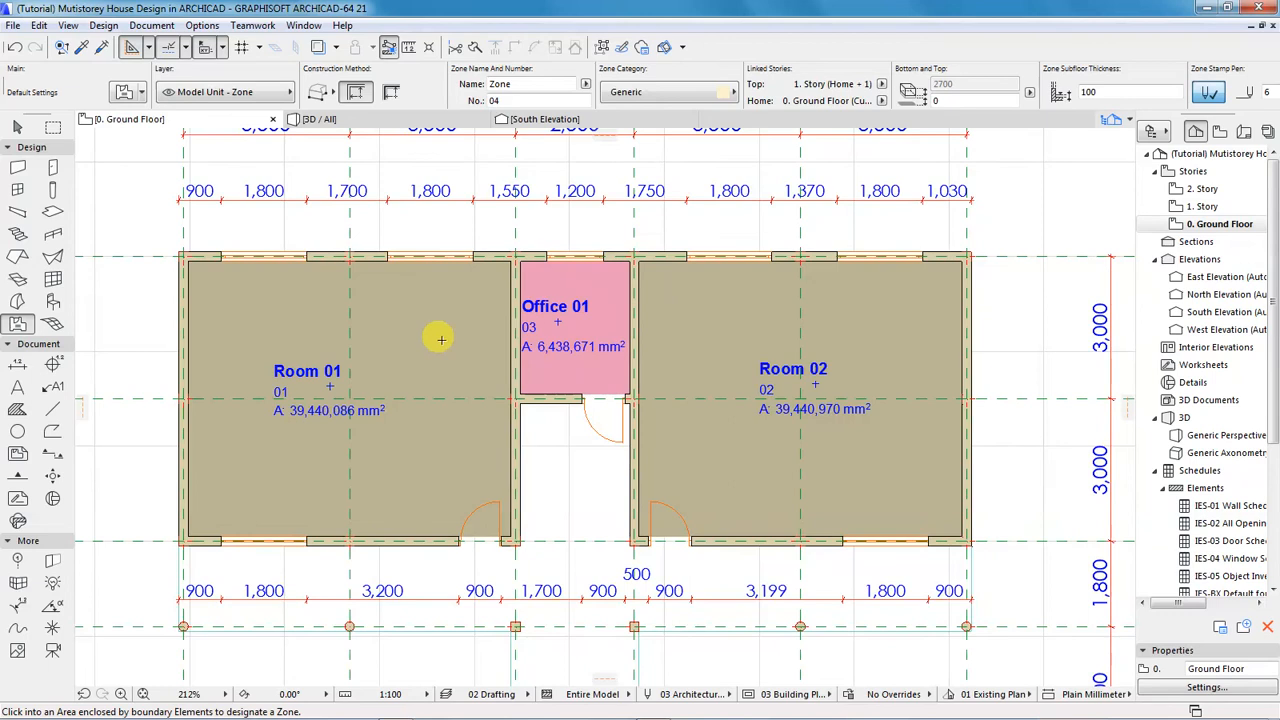
pyautogui.click(1270, 407)
pyautogui.moveTo(1276, 403); pyautogui.dragTo(1276, 541)
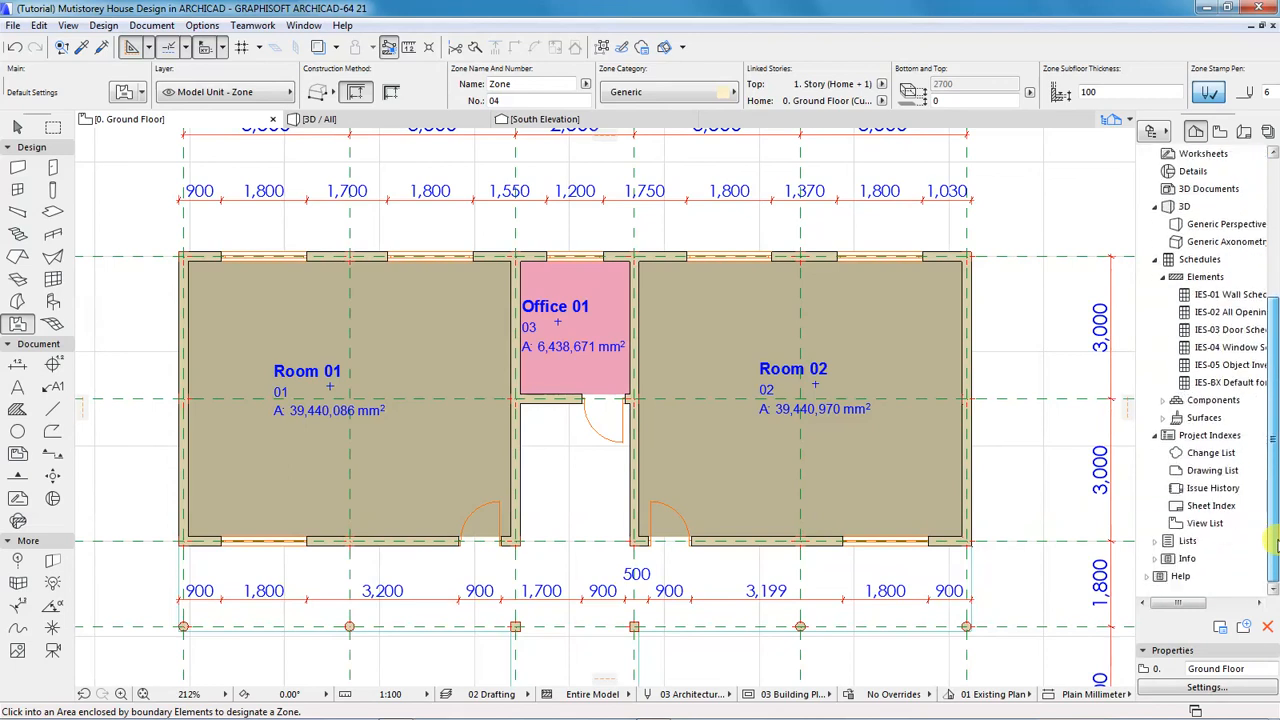
pyautogui.doubleClick(1165, 541)
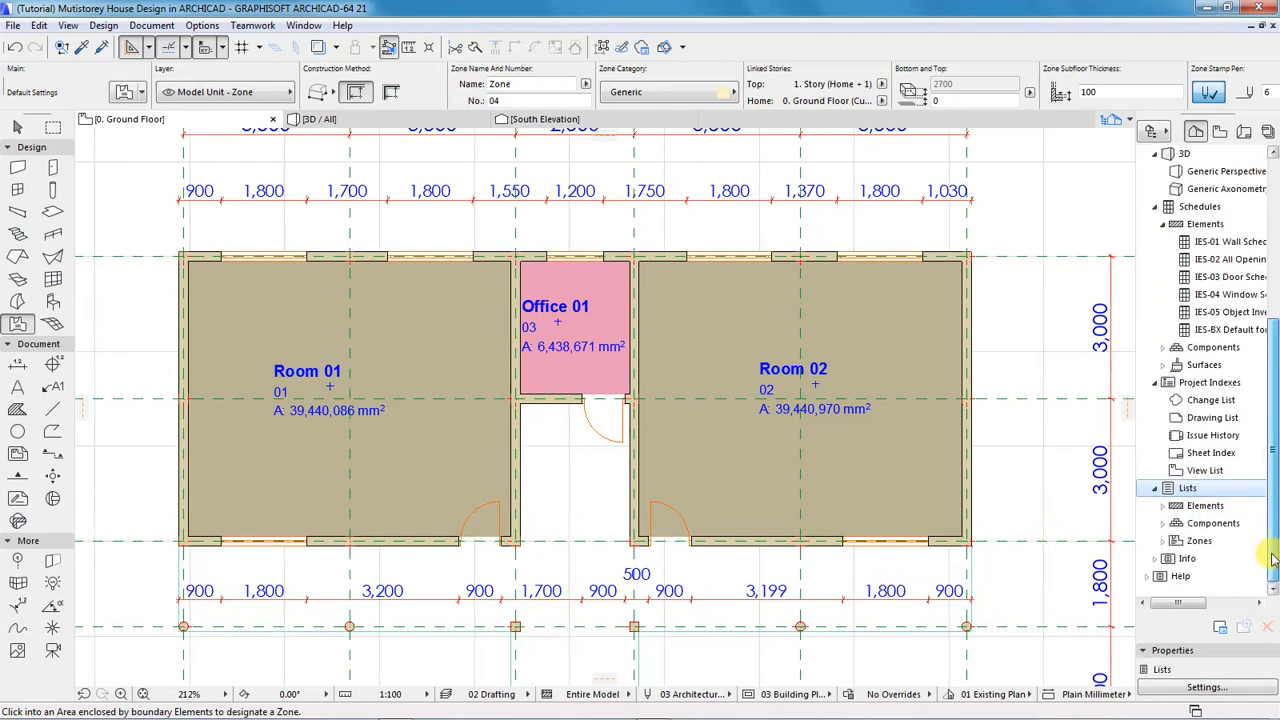
pyautogui.doubleClick(1199, 576)
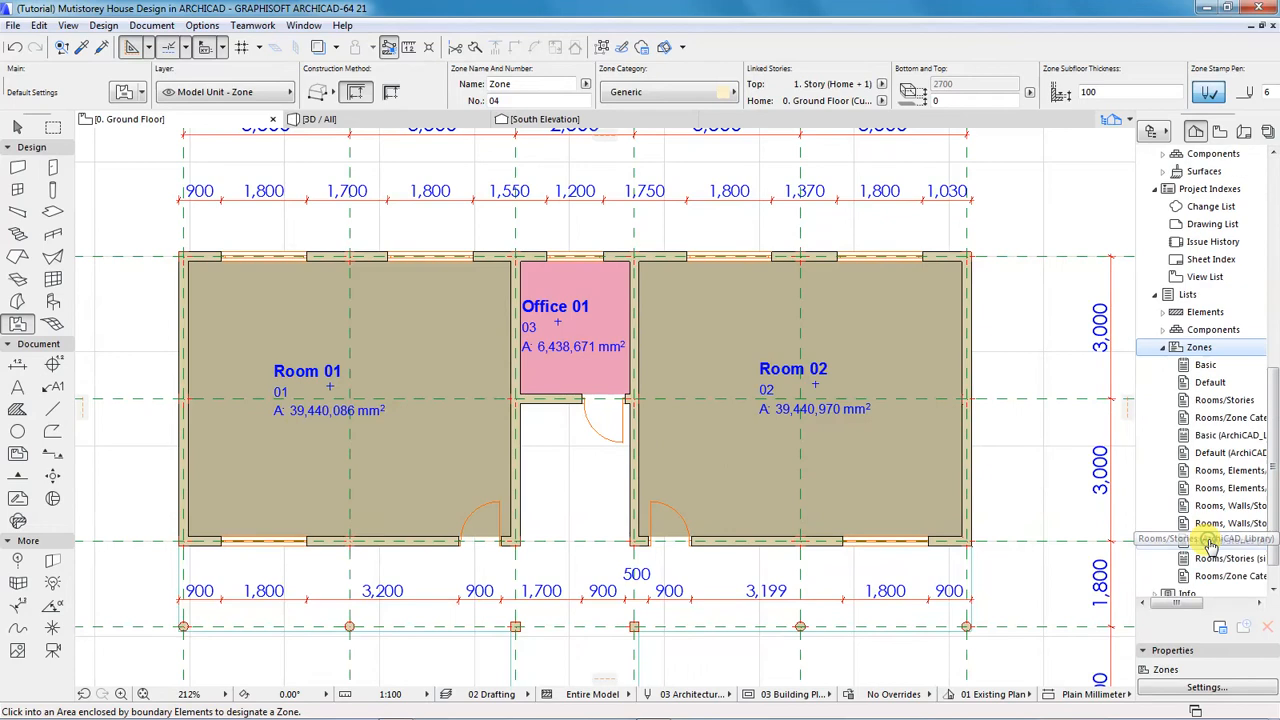
pyautogui.click(1222, 401)
pyautogui.doubleClick(1221, 403)
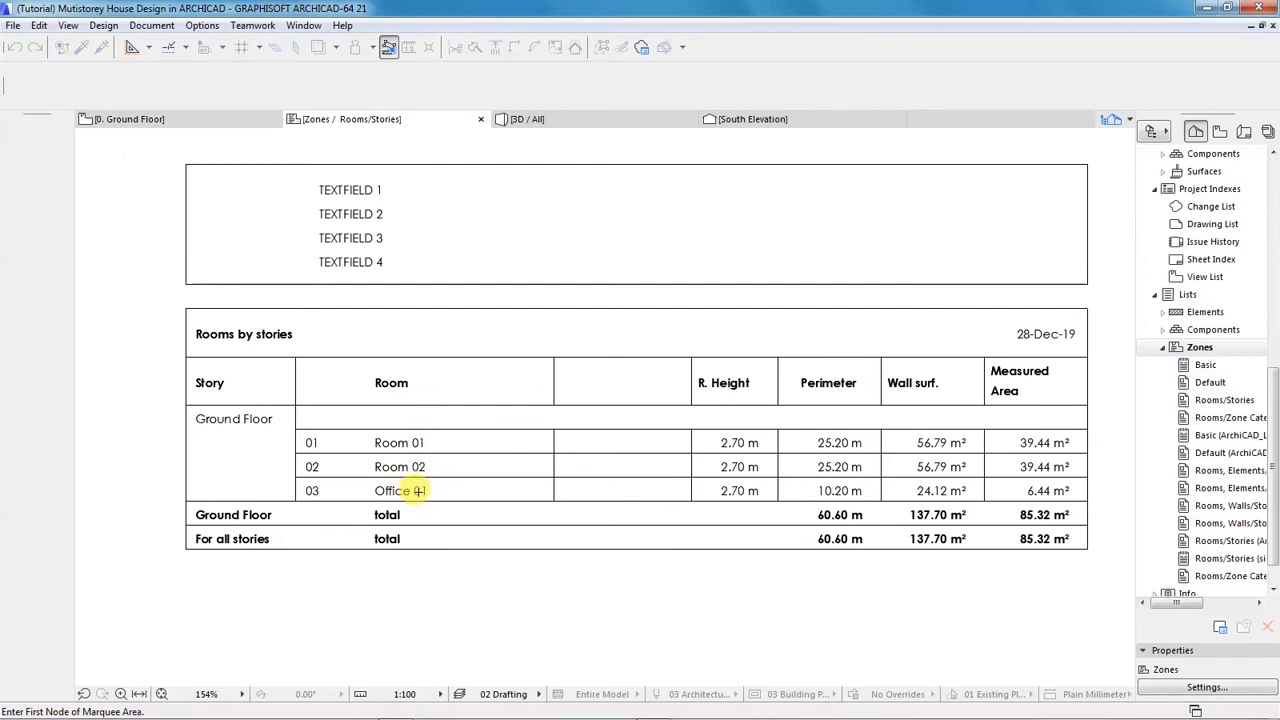
pyautogui.scroll(-2, 172, 486)
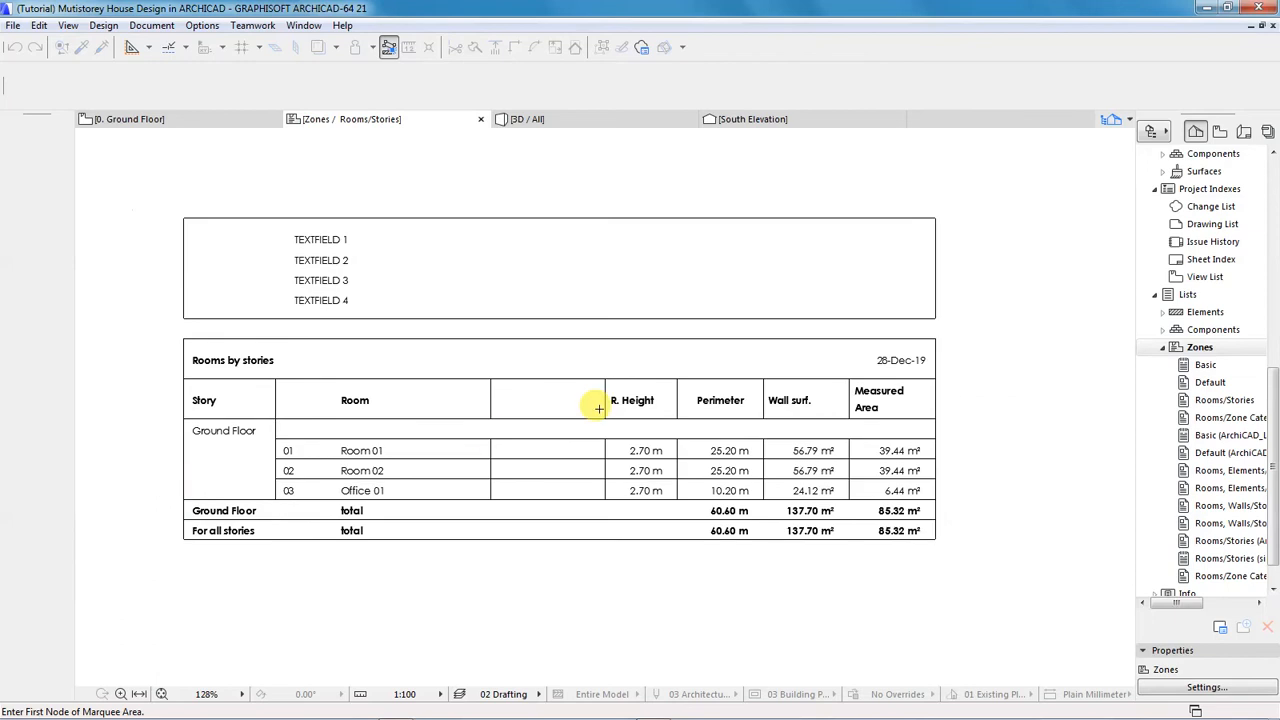
pyautogui.scroll(1, 806, 432)
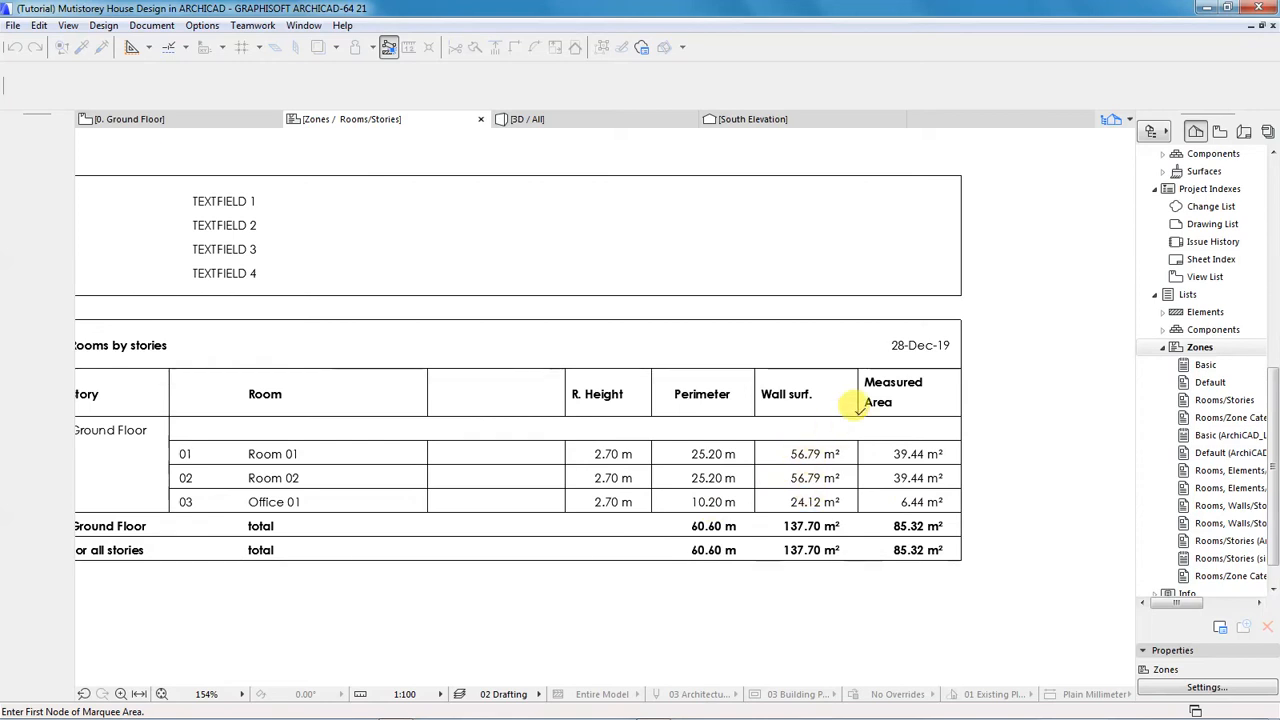
pyautogui.scroll(-1, 858, 404)
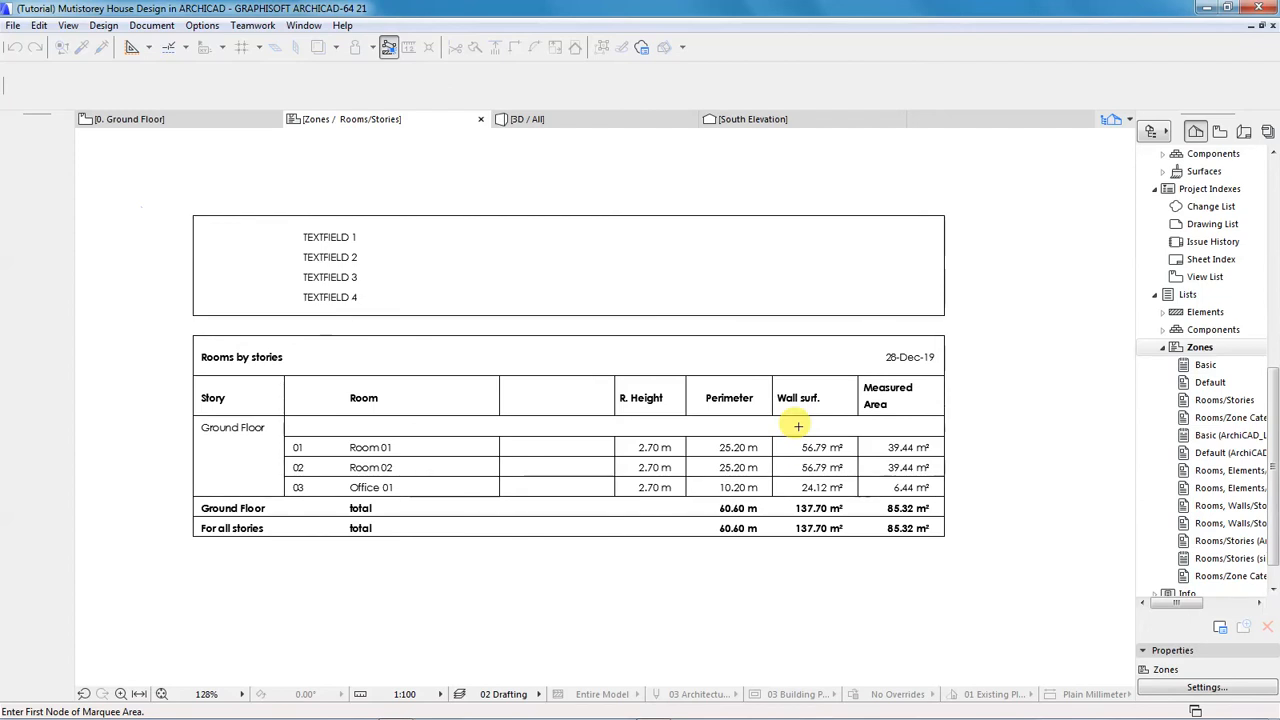
# - Return from the zone list to the ground floor plan, and open the floor plan of 1. Story
pyautogui.click(140, 121)
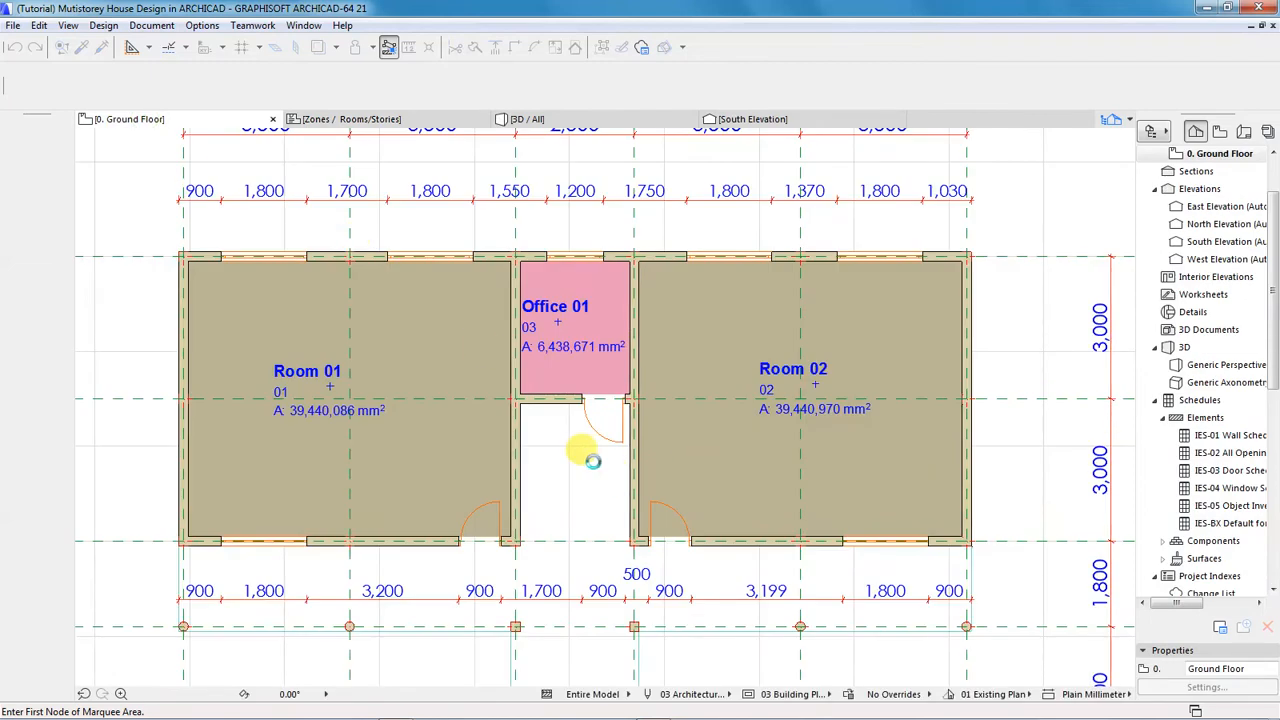
pyautogui.scroll(-3, 593, 461)
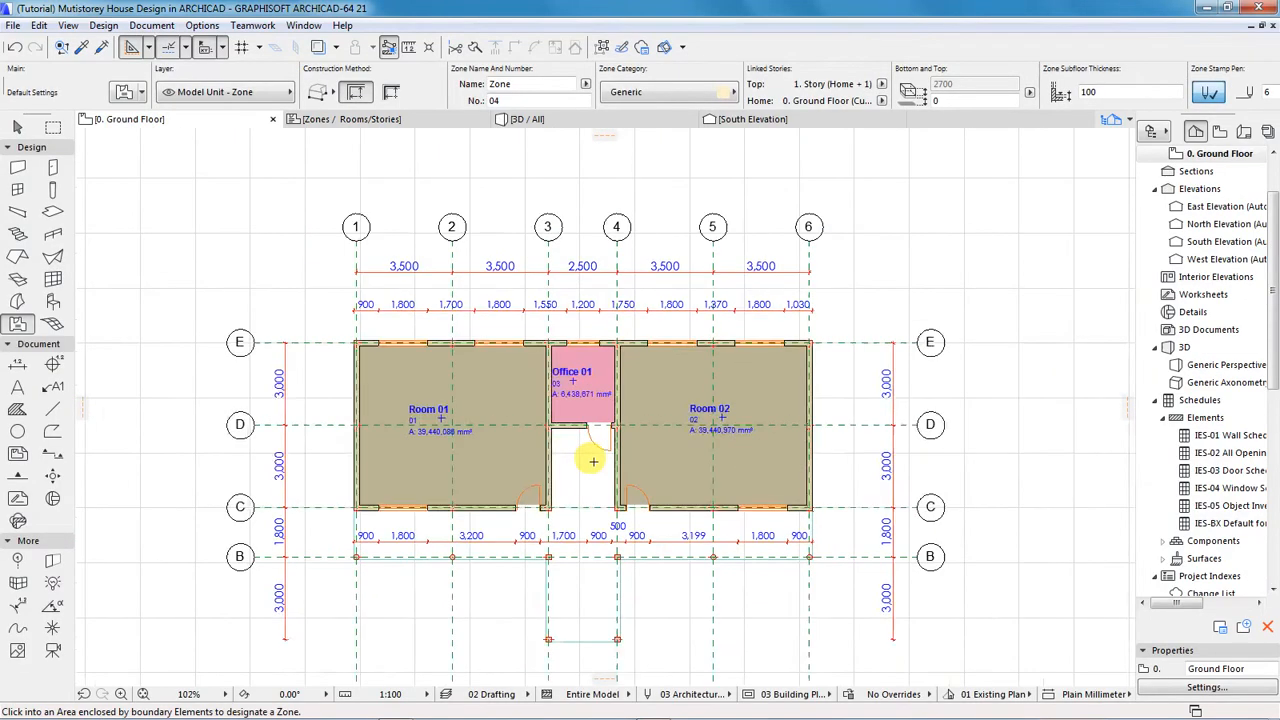
pyautogui.scroll(2, 590, 461)
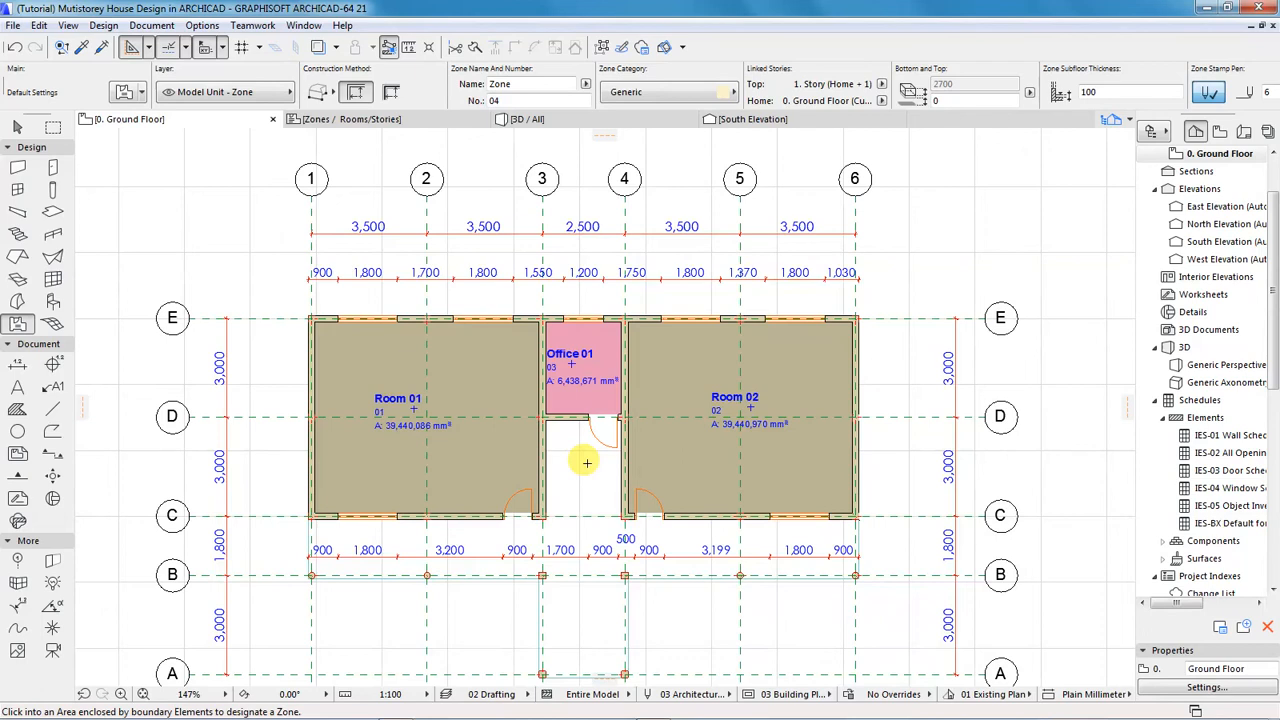
pyautogui.scroll(3, 1265, 280)
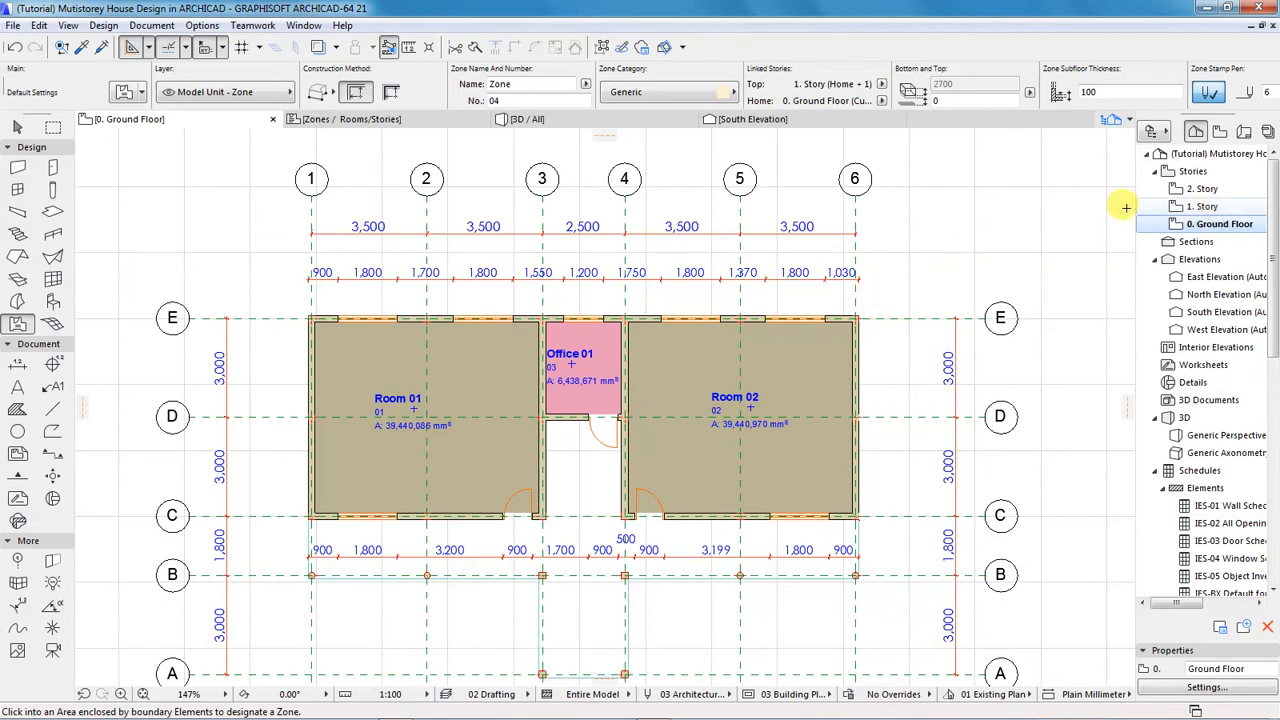
pyautogui.doubleClick(1205, 207)
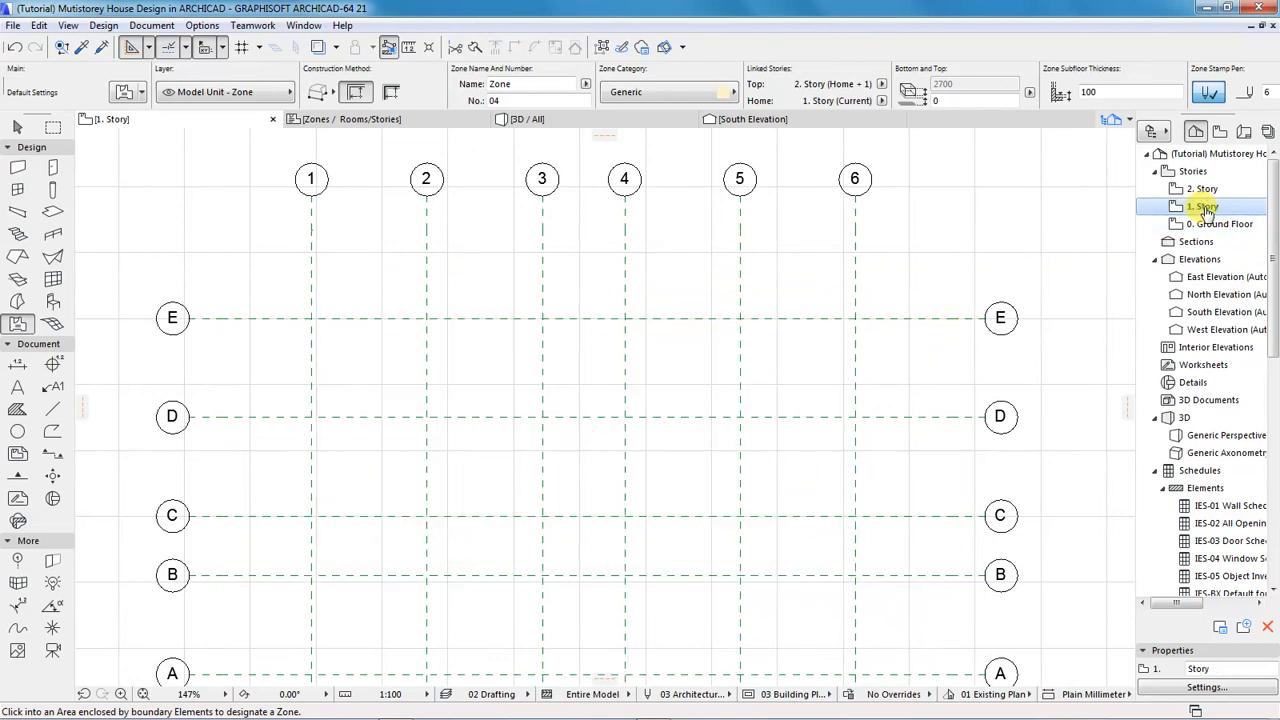
# - Show the ground floor plan as a trace reference beneath the 1. Story plan
pyautogui.scroll(-2, 660, 269)
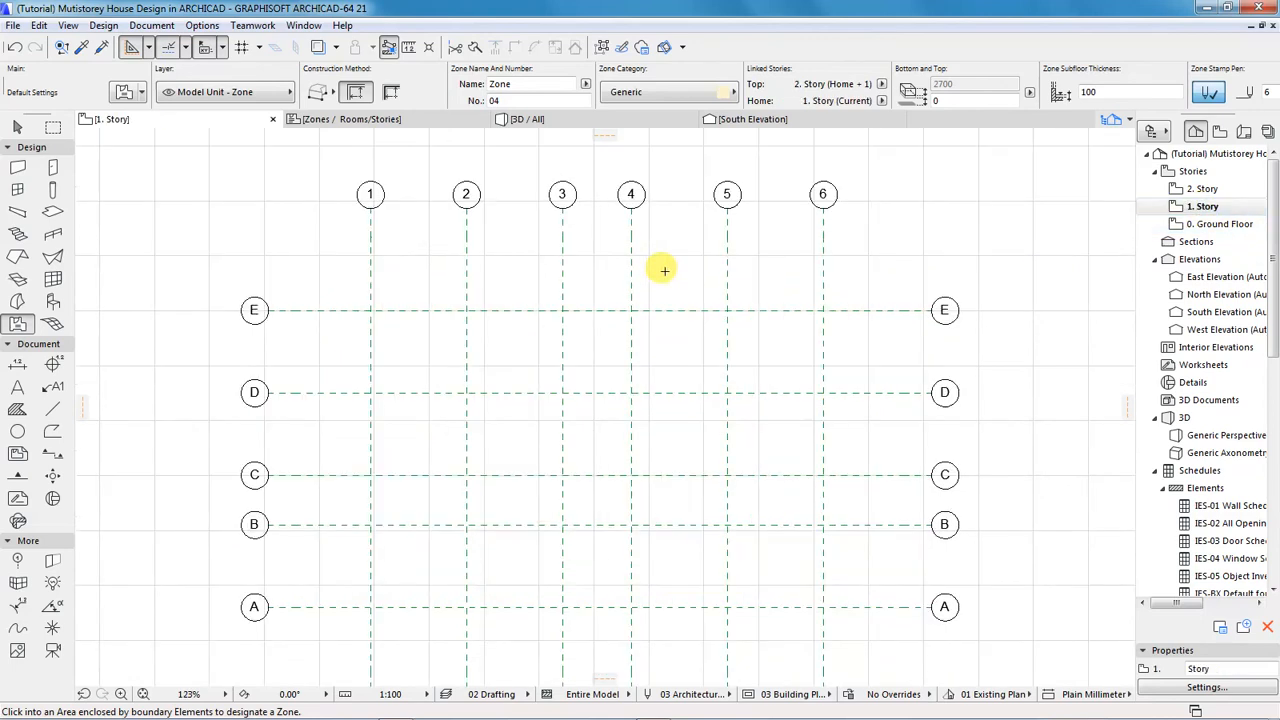
pyautogui.scroll(-2, 612, 314)
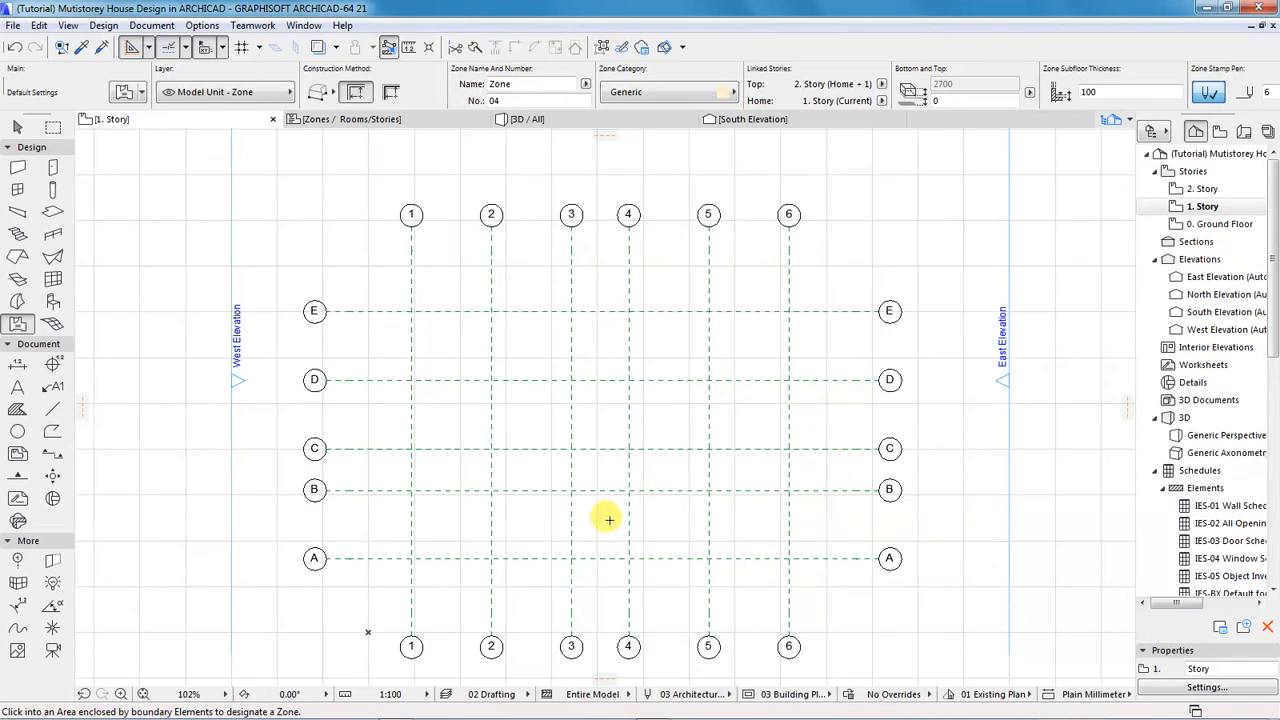
pyautogui.scroll(2, 610, 521)
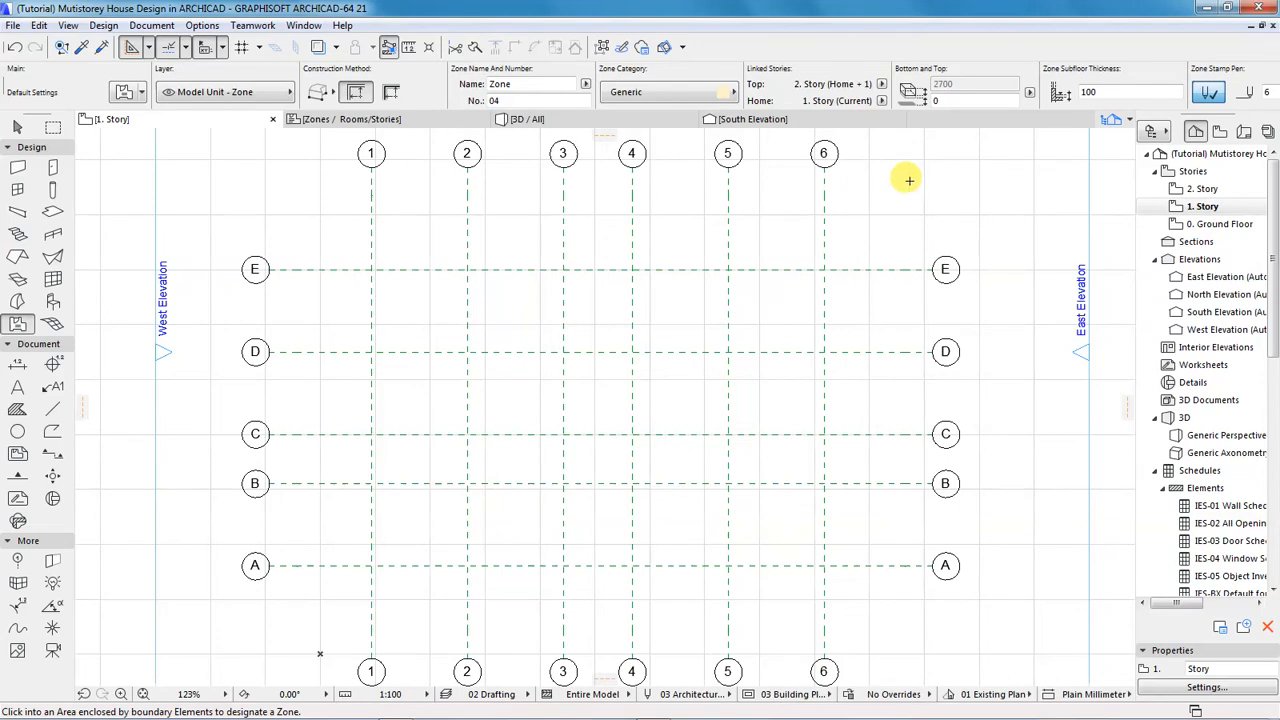
pyautogui.click(1206, 228)
pyautogui.rightClick(1206, 228)
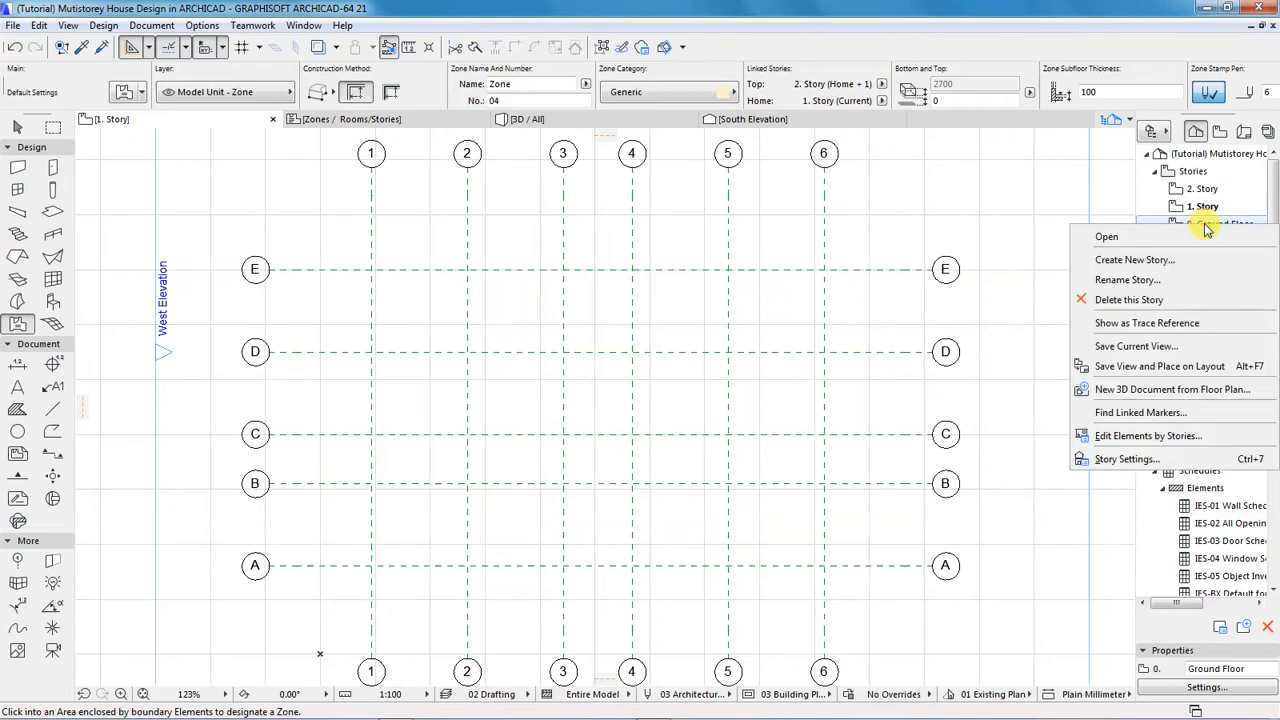
pyautogui.click(1131, 324)
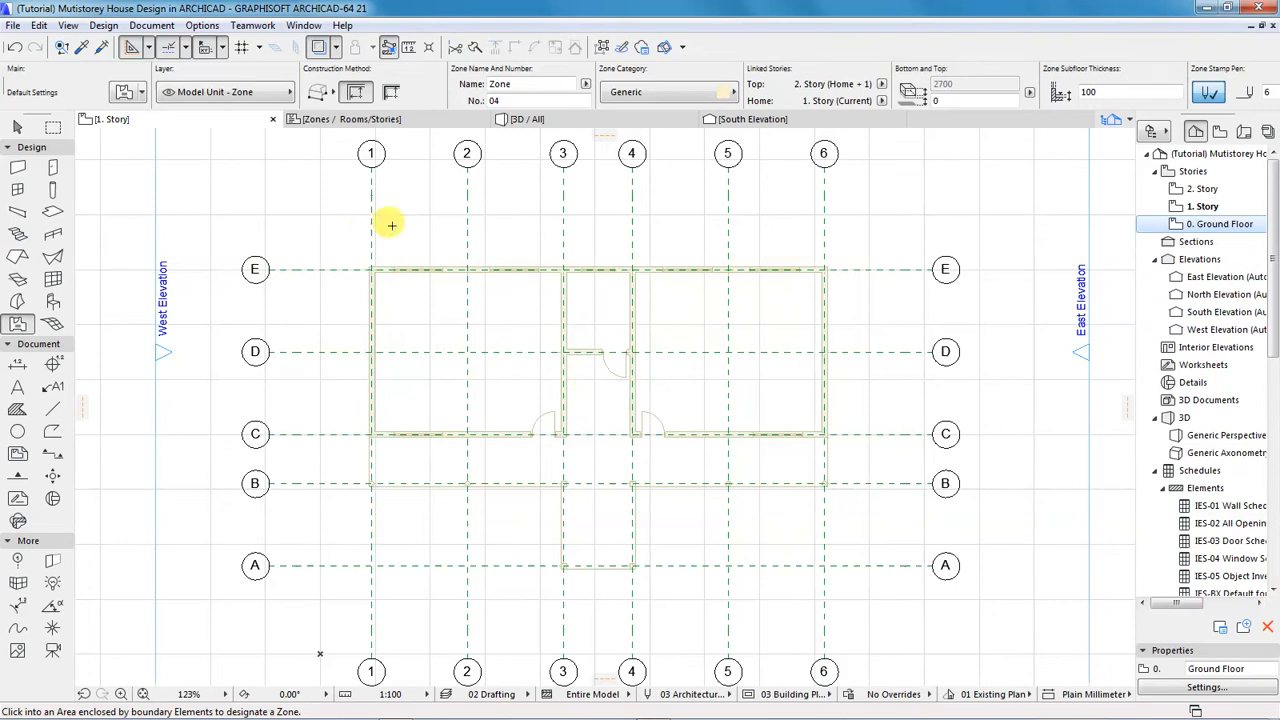
# - Start the Column tool and accept defaults of a 200 × 200 core with the top linked to 2. Story at a -200 offset
pyautogui.click(53, 190)
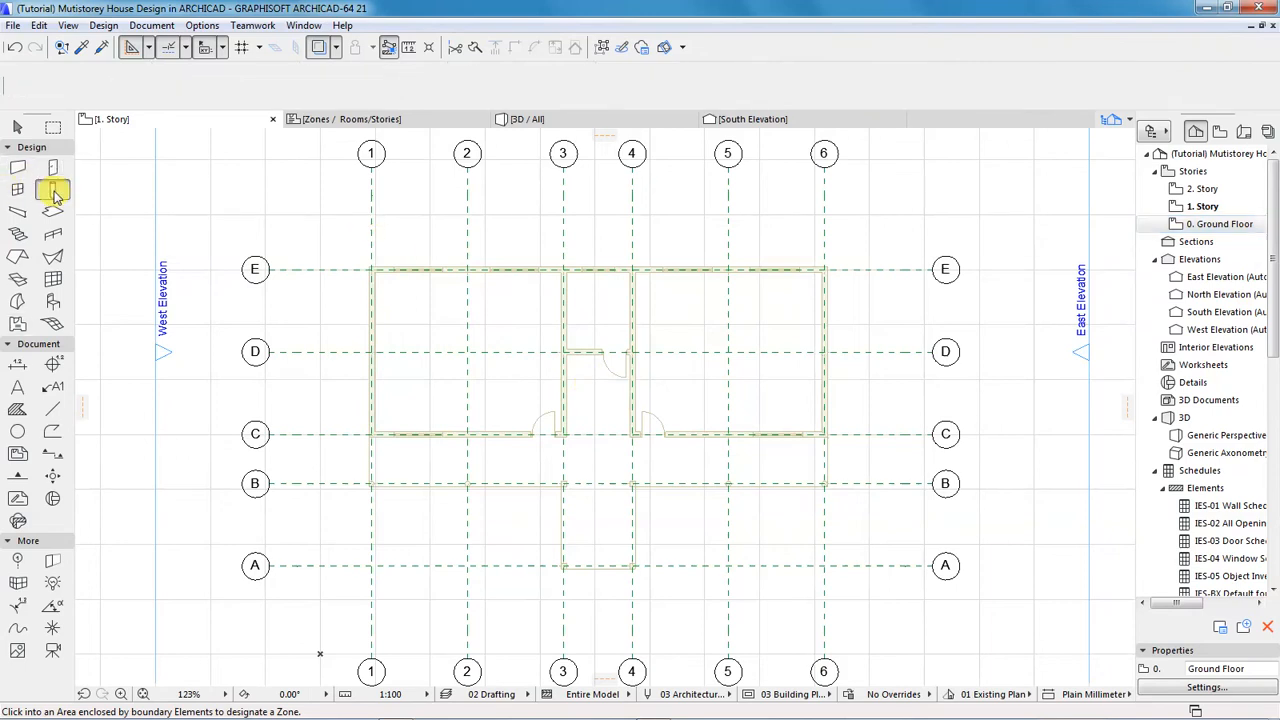
pyautogui.click(123, 92)
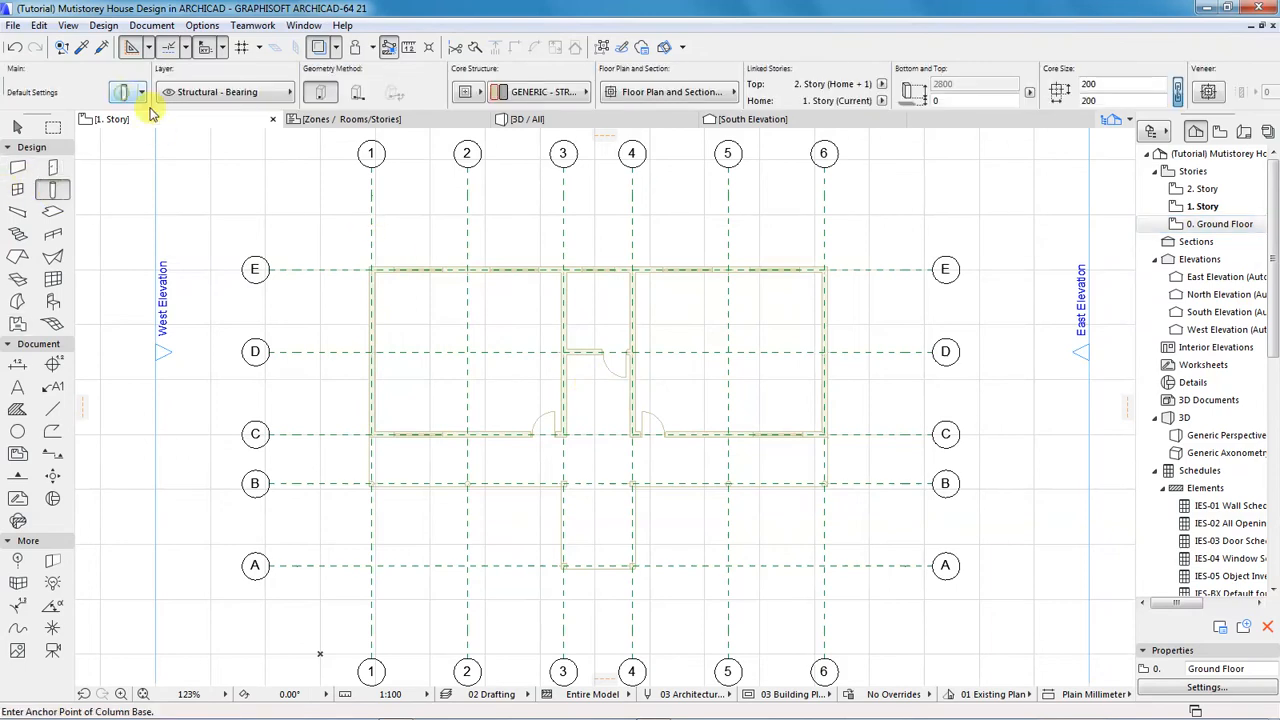
pyautogui.click(772, 117)
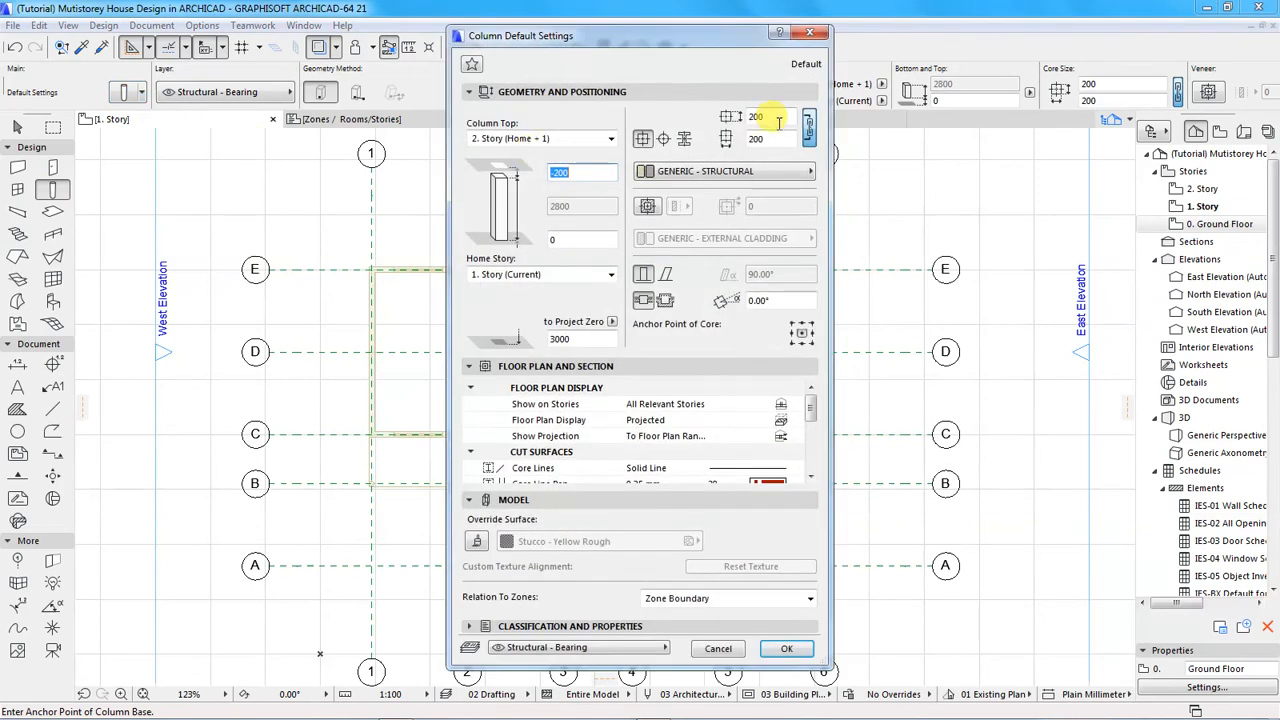
pyautogui.click(577, 173)
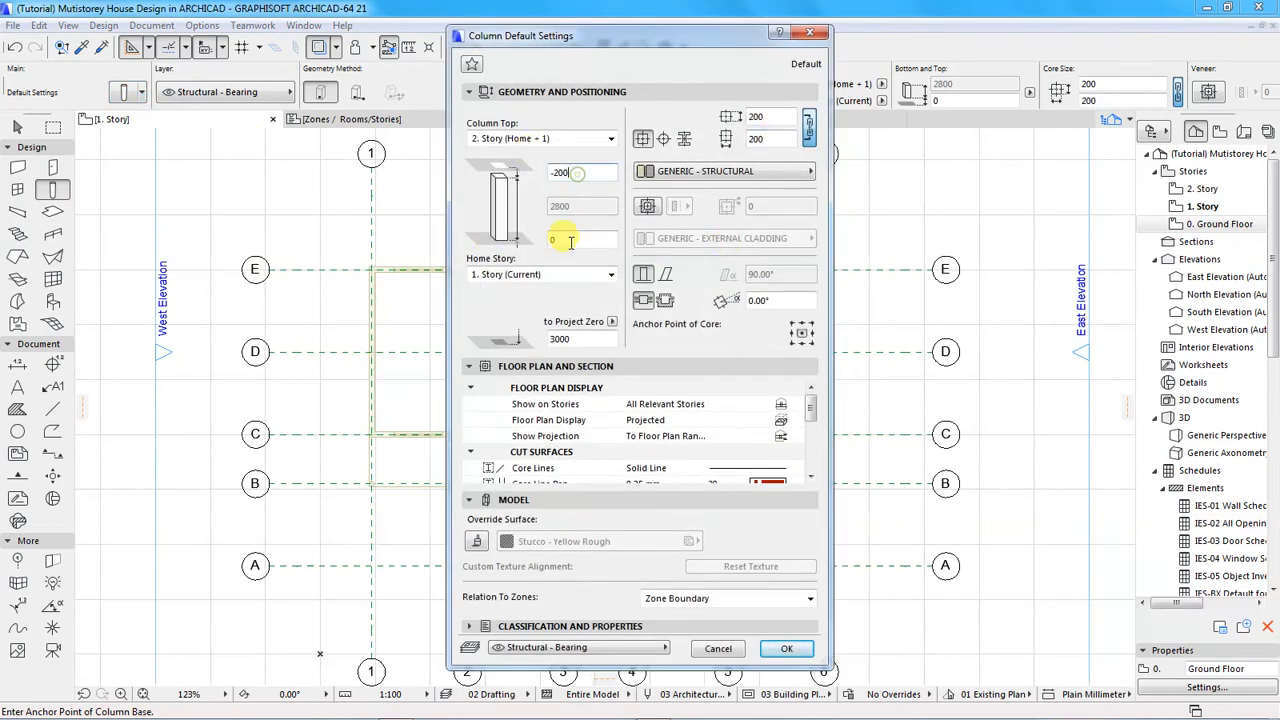
pyautogui.click(781, 648)
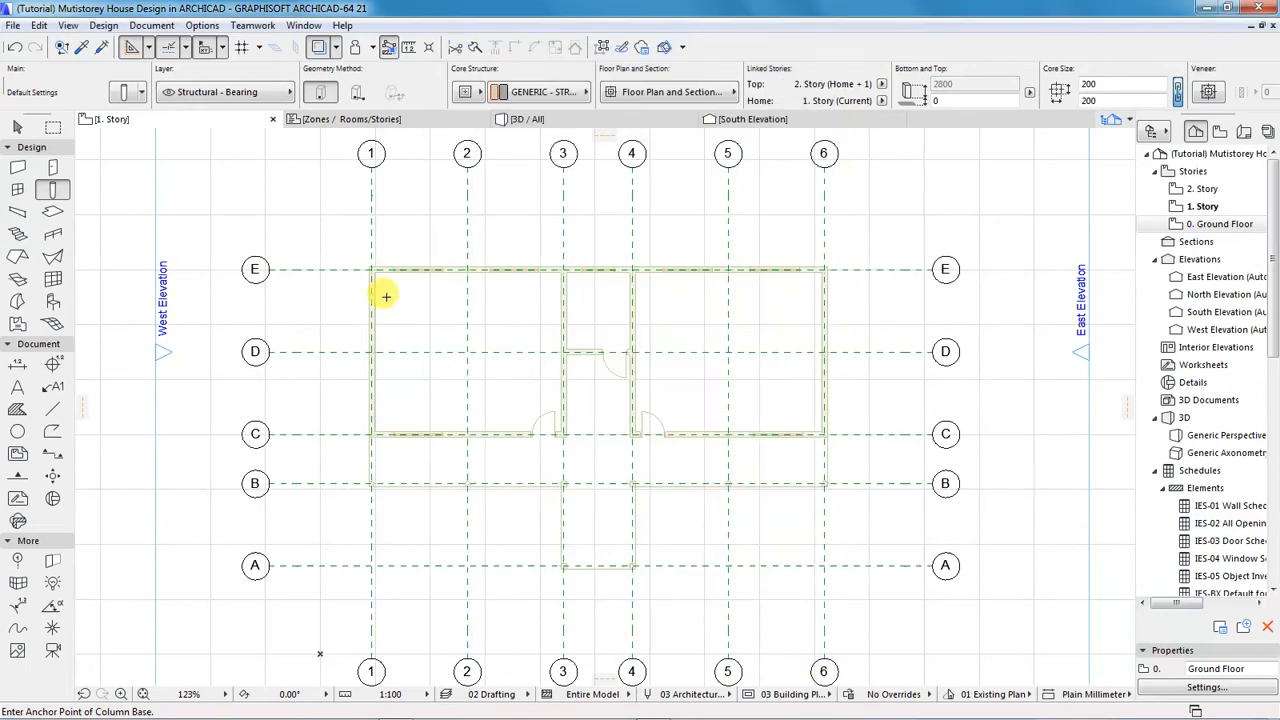
# - Place columns on grid line E at its intersections with grid lines 1, 2 and 3
pyautogui.scroll(5, 370, 264)
pyautogui.scroll(3, 370, 262)
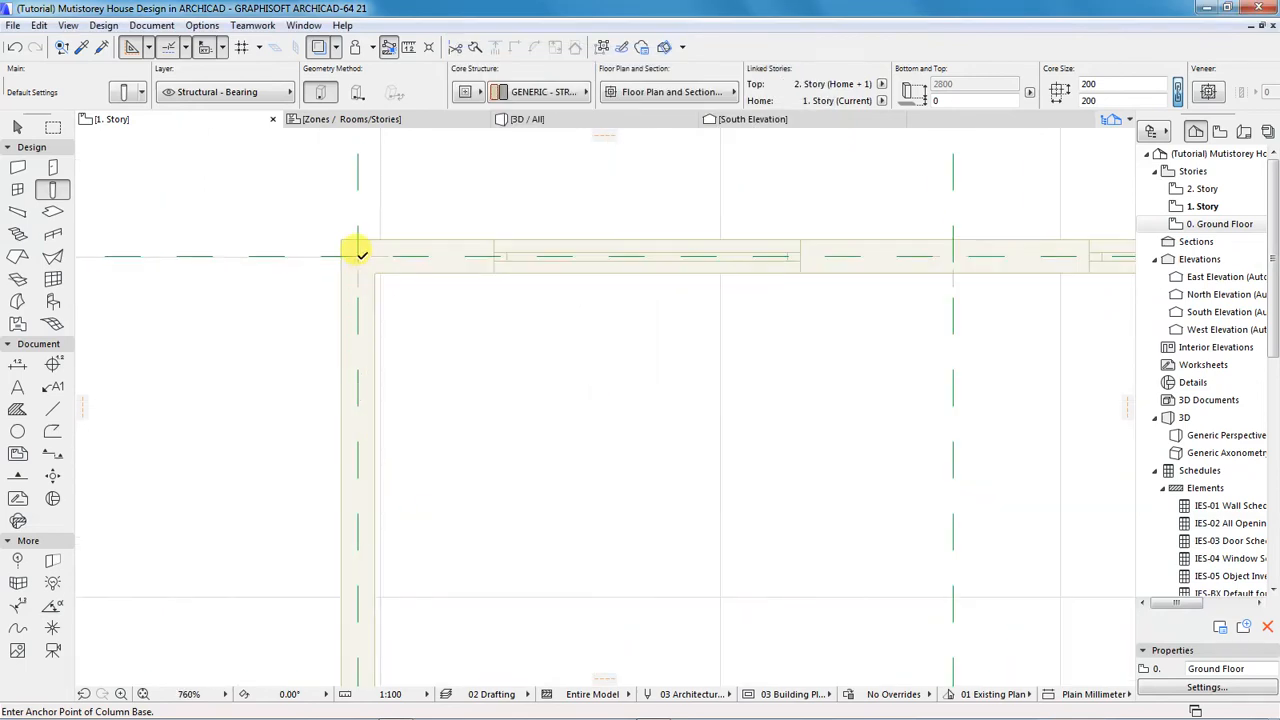
pyautogui.click(358, 255)
pyautogui.scroll(-7, 202, 285)
pyautogui.scroll(6, 400, 285)
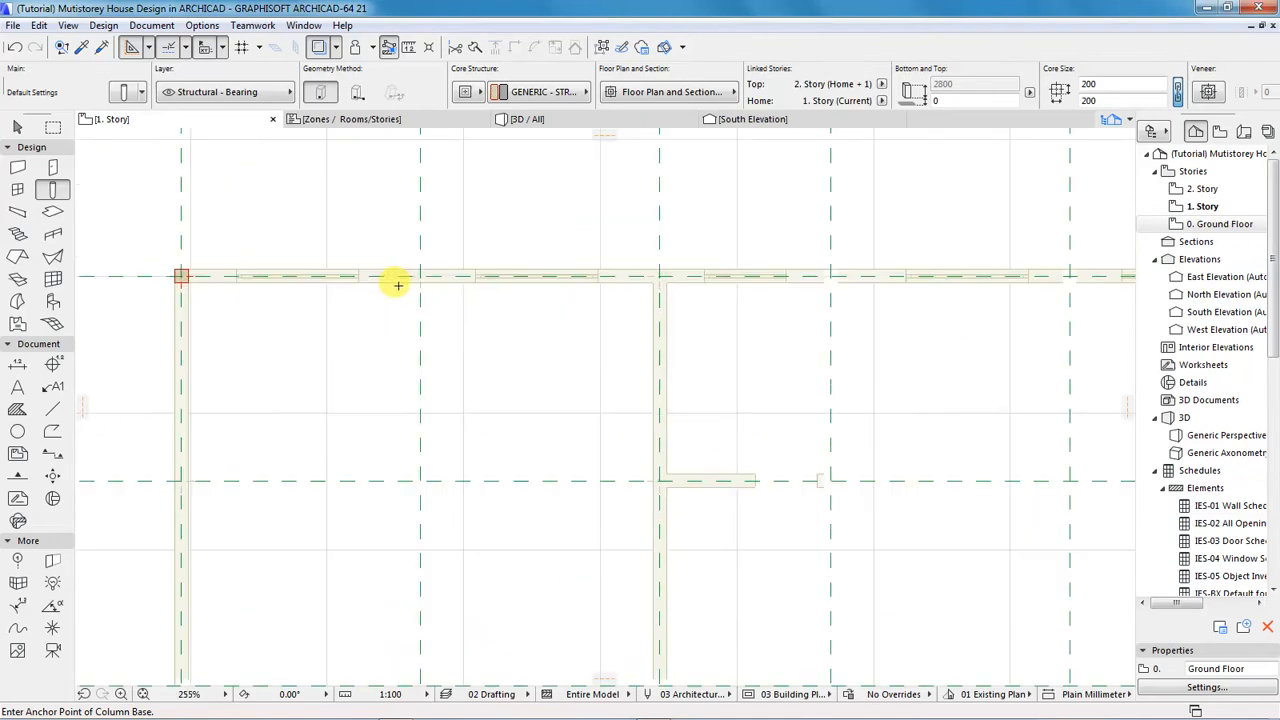
pyautogui.click(437, 263)
pyautogui.scroll(-5, 262, 280)
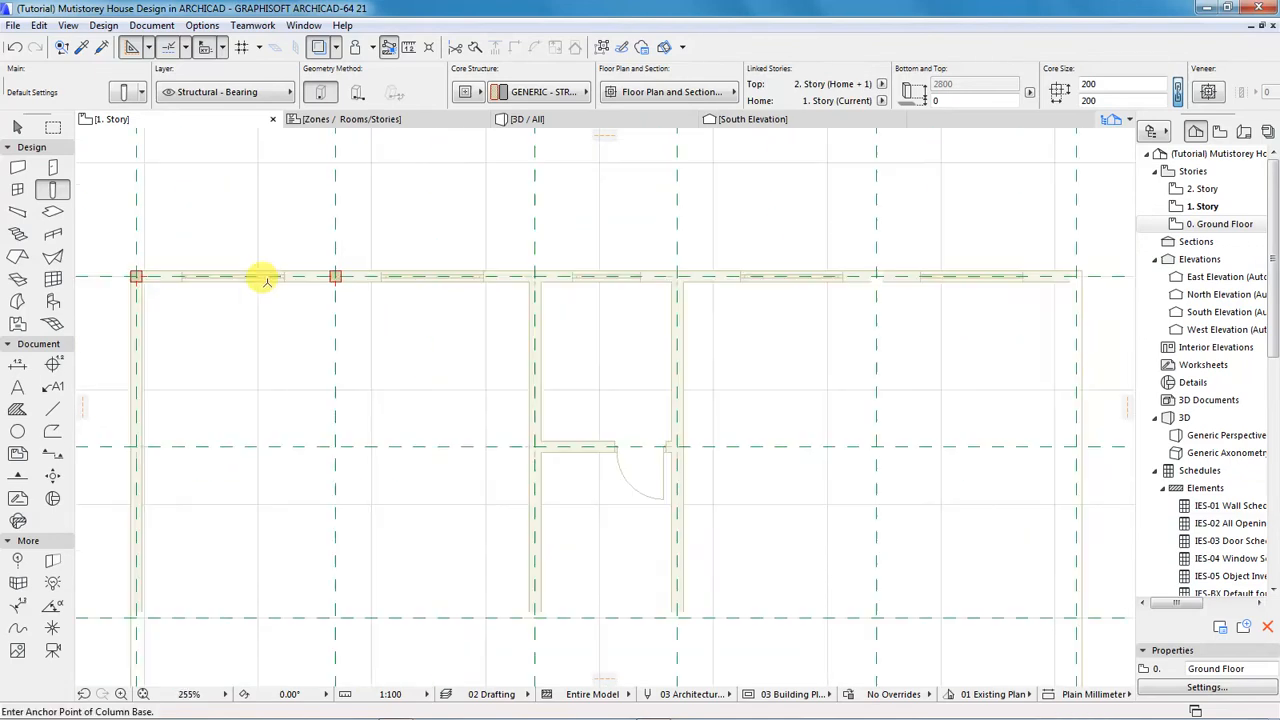
pyautogui.scroll(4, 550, 272)
pyautogui.click(512, 270)
pyautogui.scroll(-4, 560, 280)
# - Continue the column row on grid line E at its intersections with grid lines 4, 5 and 6
pyautogui.scroll(5, 526, 281)
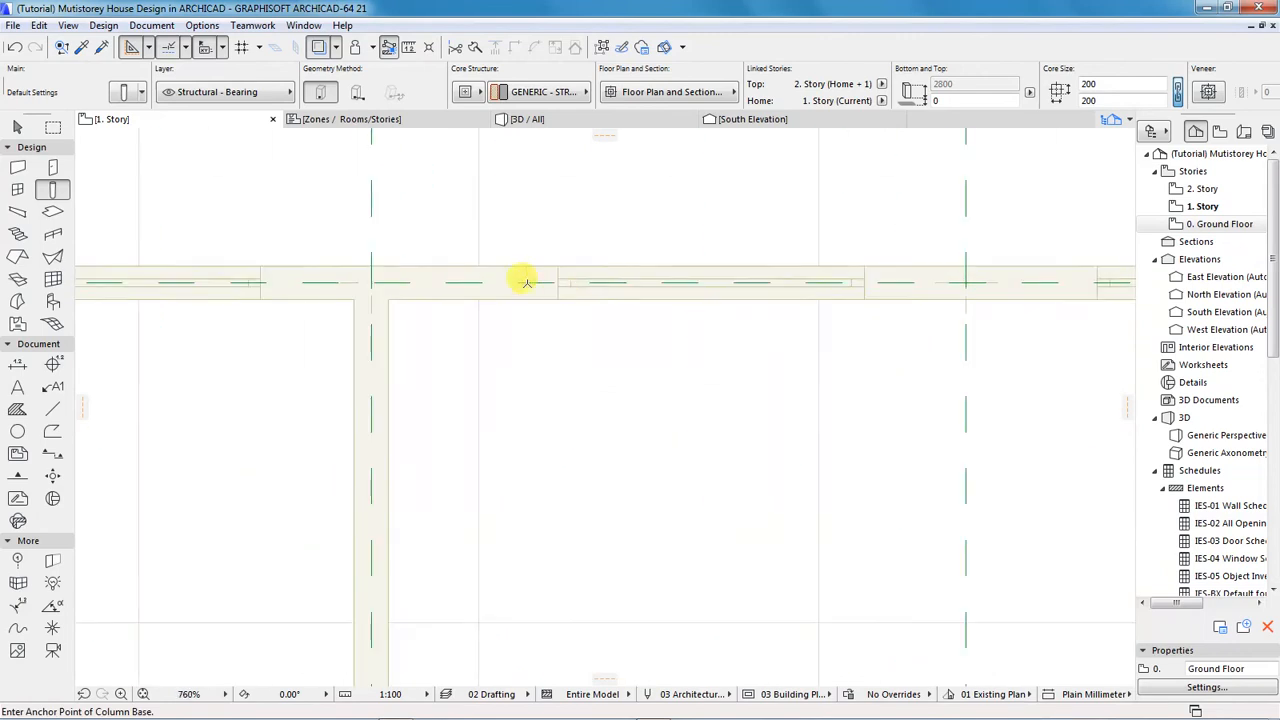
pyautogui.click(371, 278)
pyautogui.scroll(-3, 294, 291)
pyautogui.scroll(2, 580, 286)
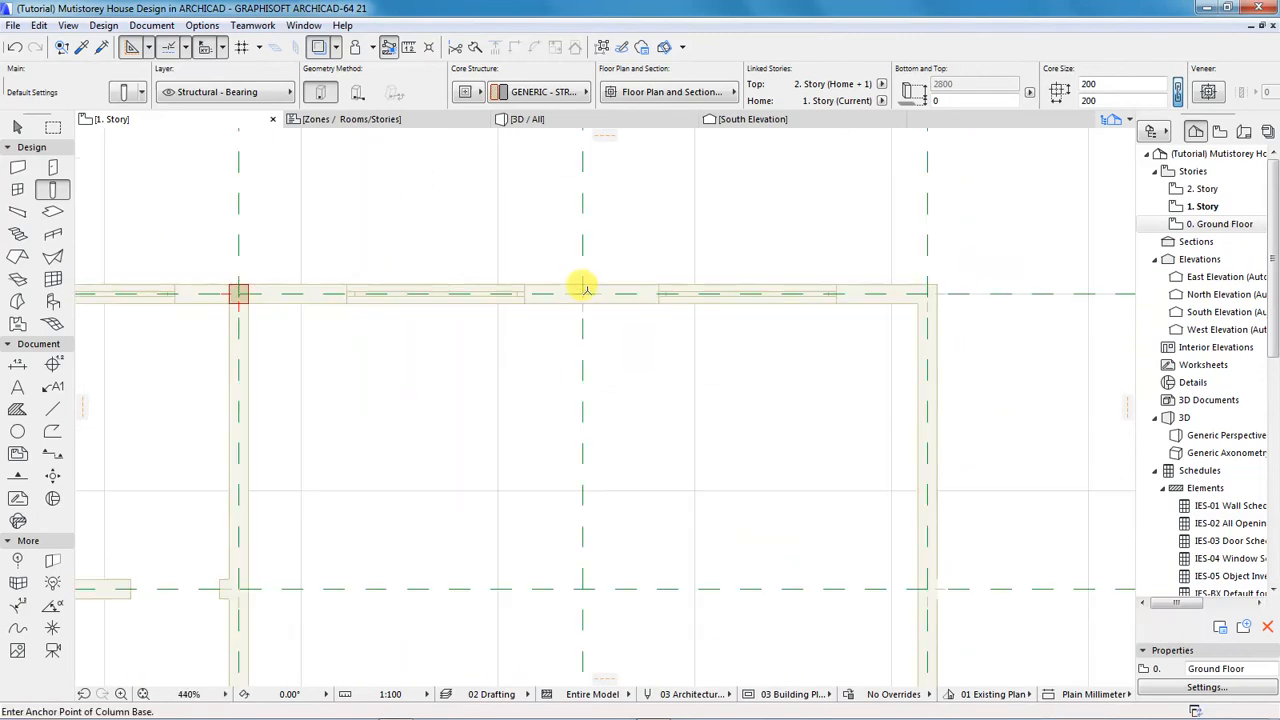
pyautogui.click(582, 290)
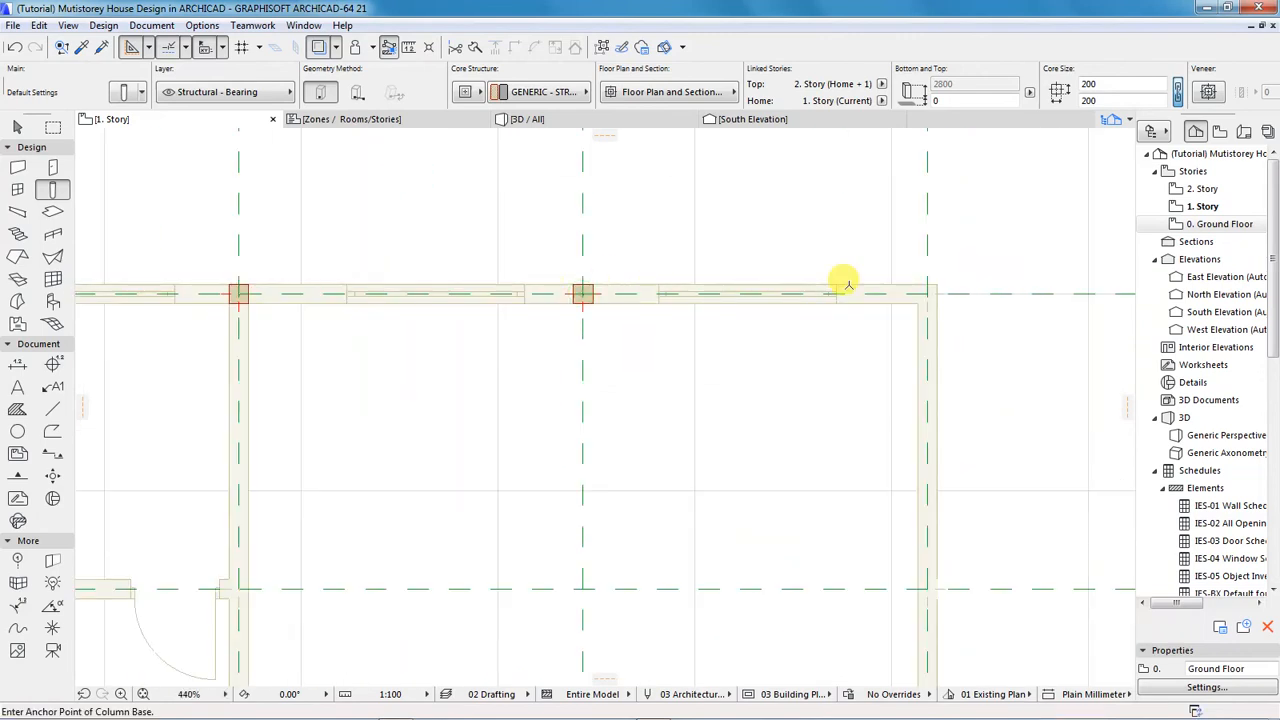
pyautogui.click(924, 291)
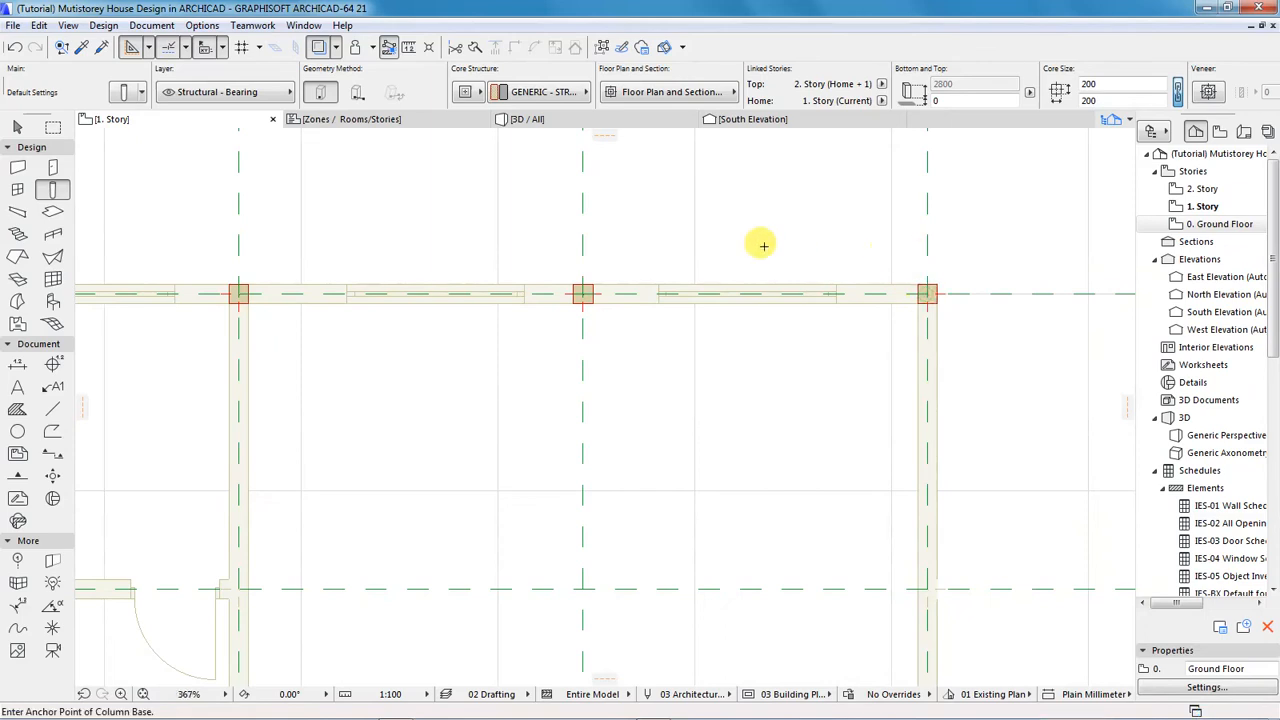
# - Place columns along grid line 6 at its intersections with grid lines D, C and B
pyautogui.scroll(-3, 763, 240)
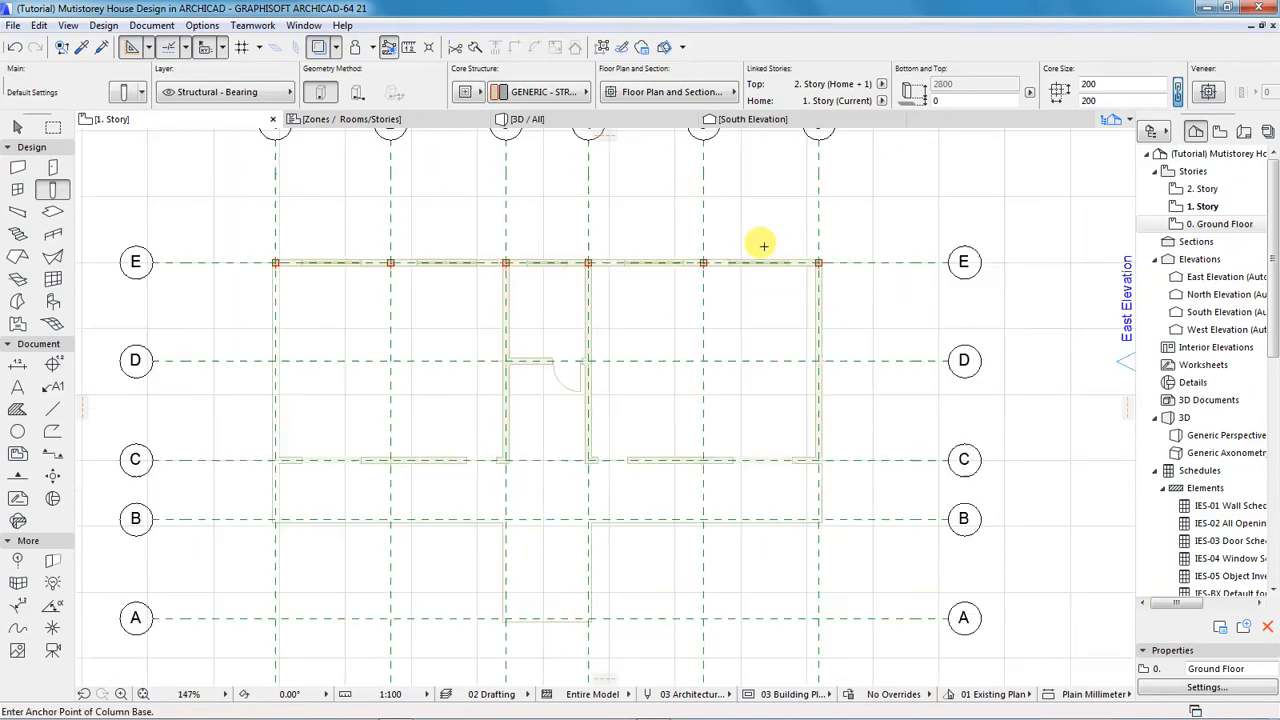
pyautogui.scroll(2, 818, 358)
pyautogui.click(808, 347)
pyautogui.scroll(-3, 808, 400)
pyautogui.scroll(2, 808, 458)
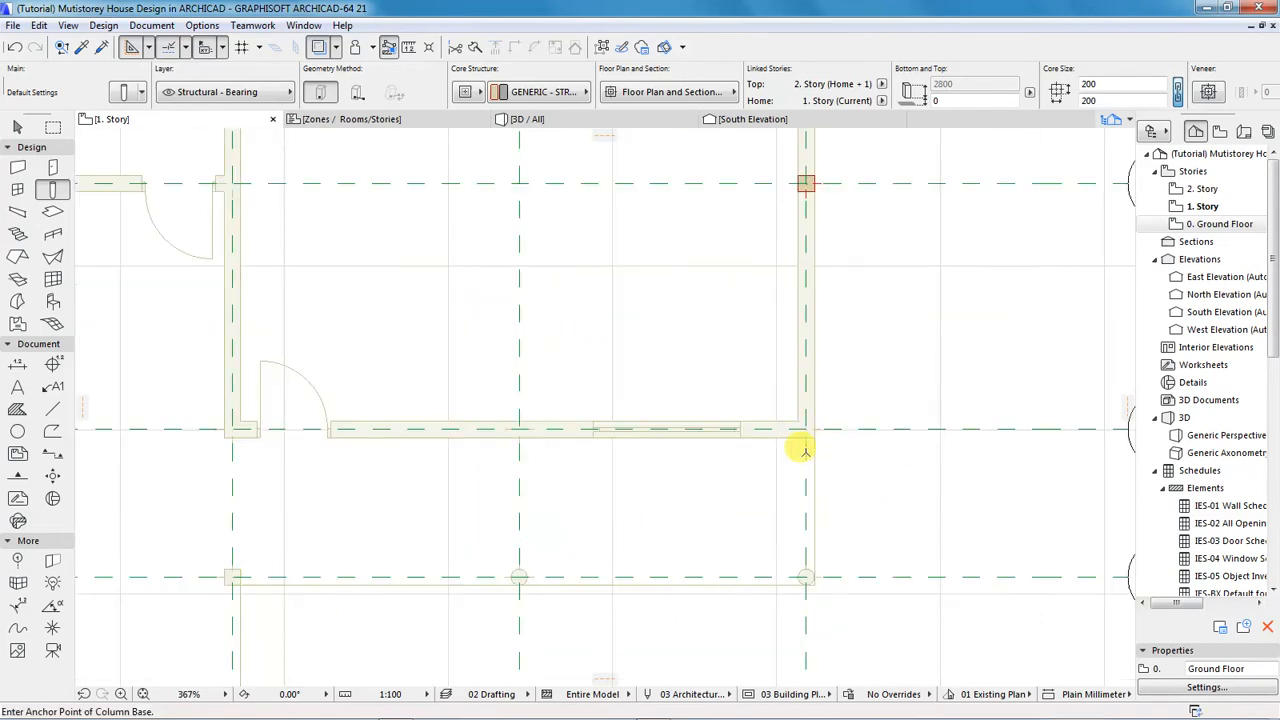
pyautogui.click(806, 428)
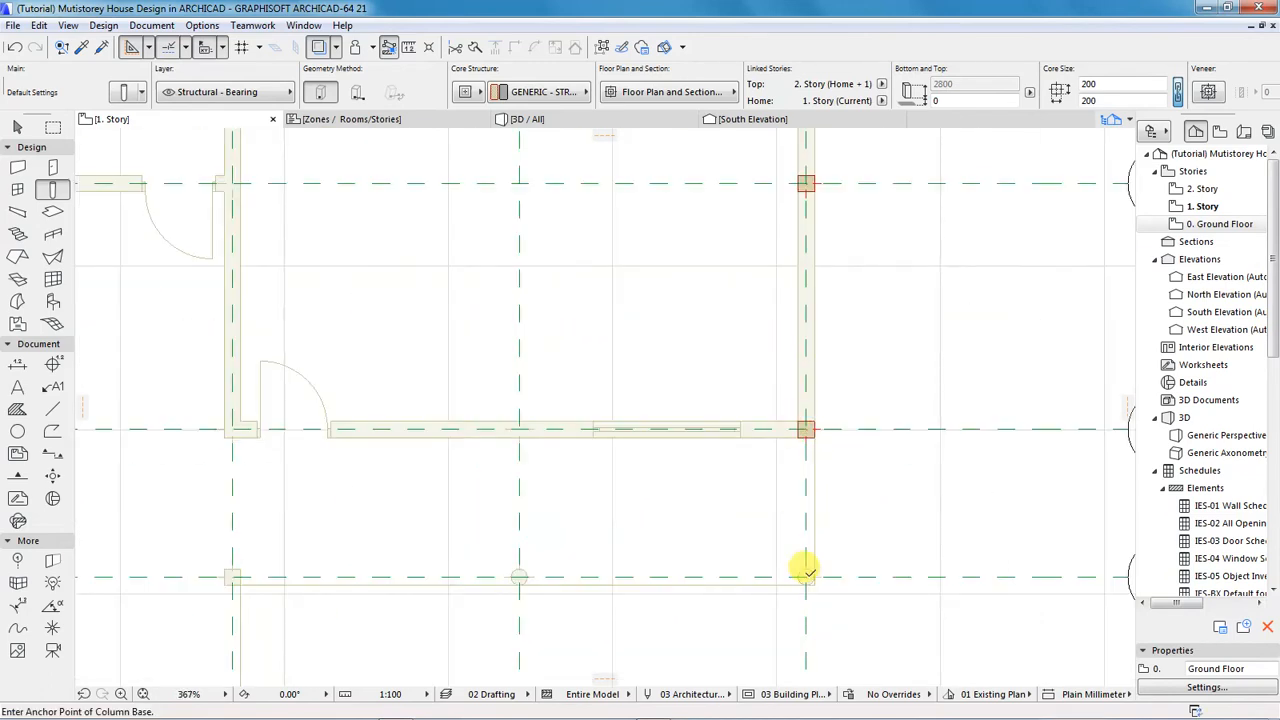
pyautogui.scroll(-2, 857, 491)
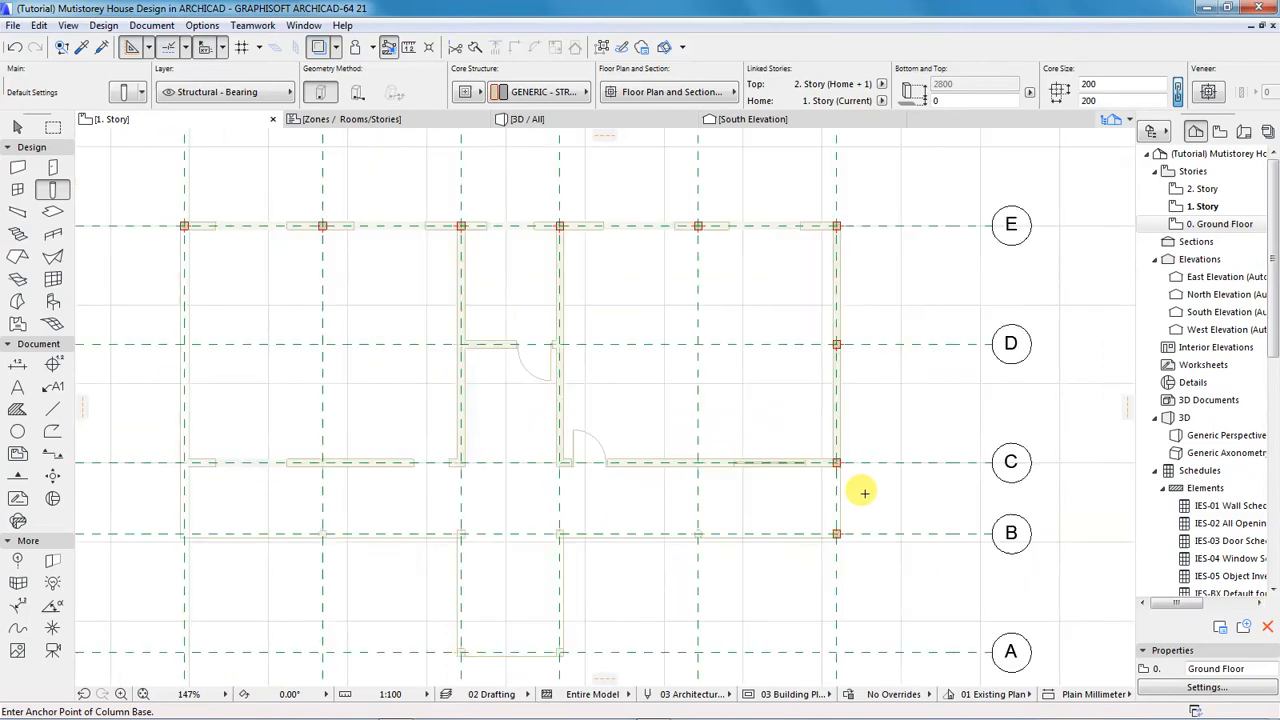
# - Place columns along grid line B at its intersections with grid lines 5, 4, 3, 2 and 1
pyautogui.scroll(2, 829, 549)
pyautogui.click(913, 456)
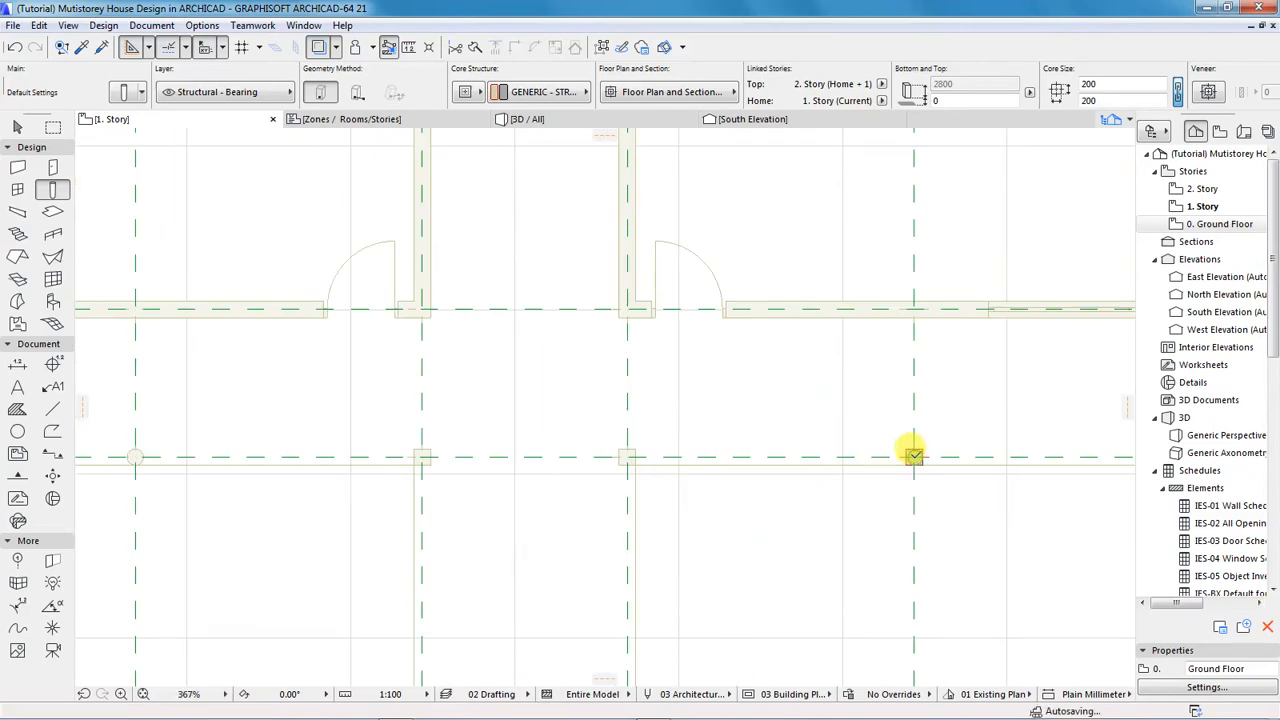
pyautogui.click(627, 456)
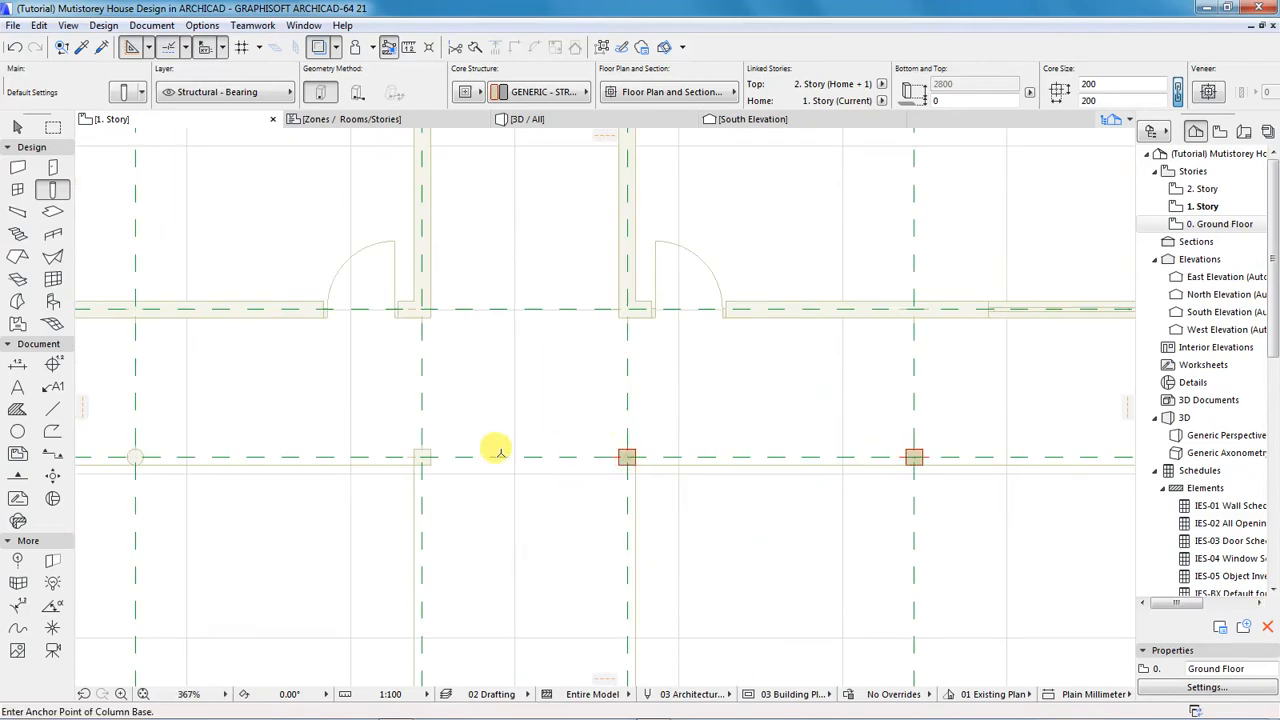
pyautogui.click(422, 456)
pyautogui.scroll(-3, 594, 431)
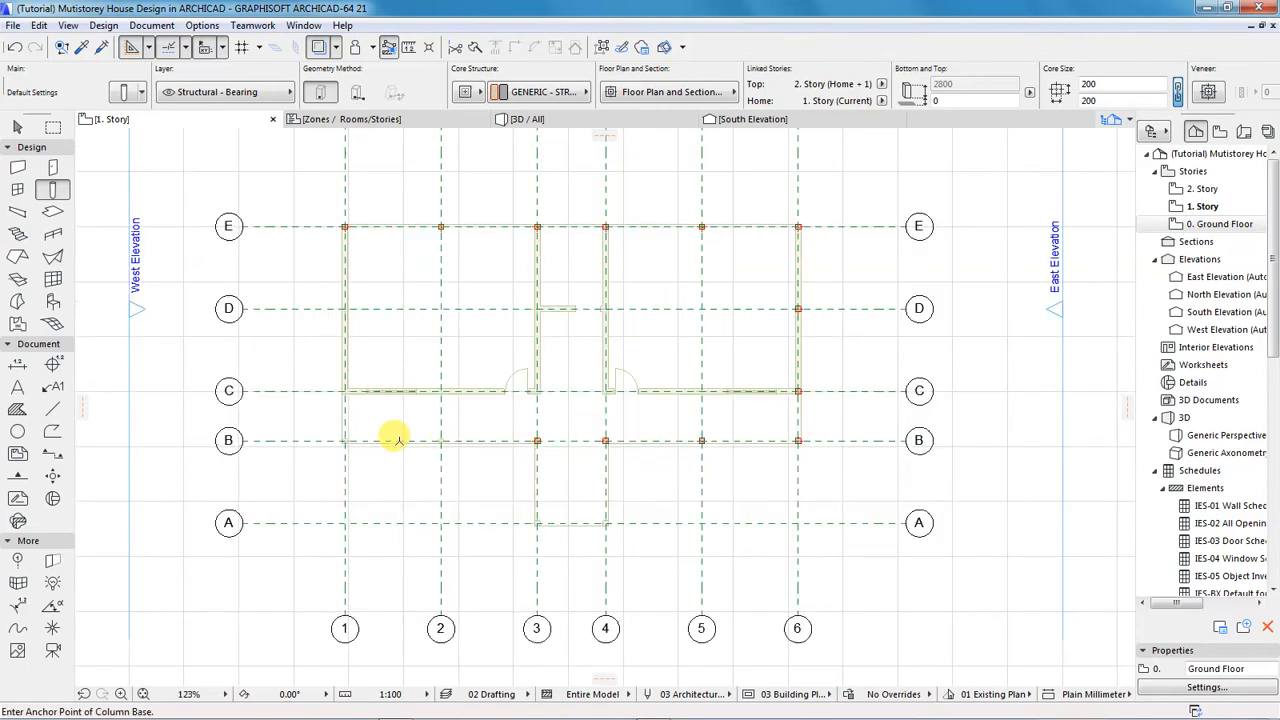
pyautogui.scroll(2, 465, 437)
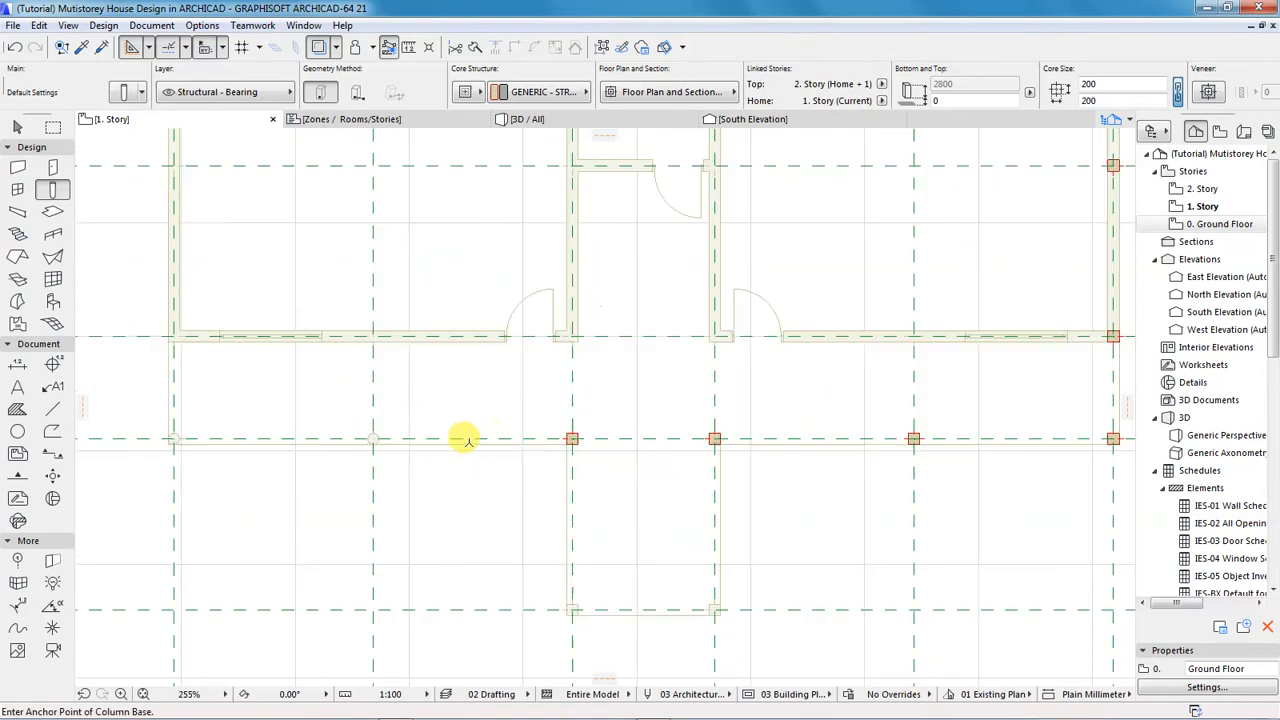
pyautogui.click(373, 438)
pyautogui.click(172, 438)
pyautogui.scroll(-1, 306, 380)
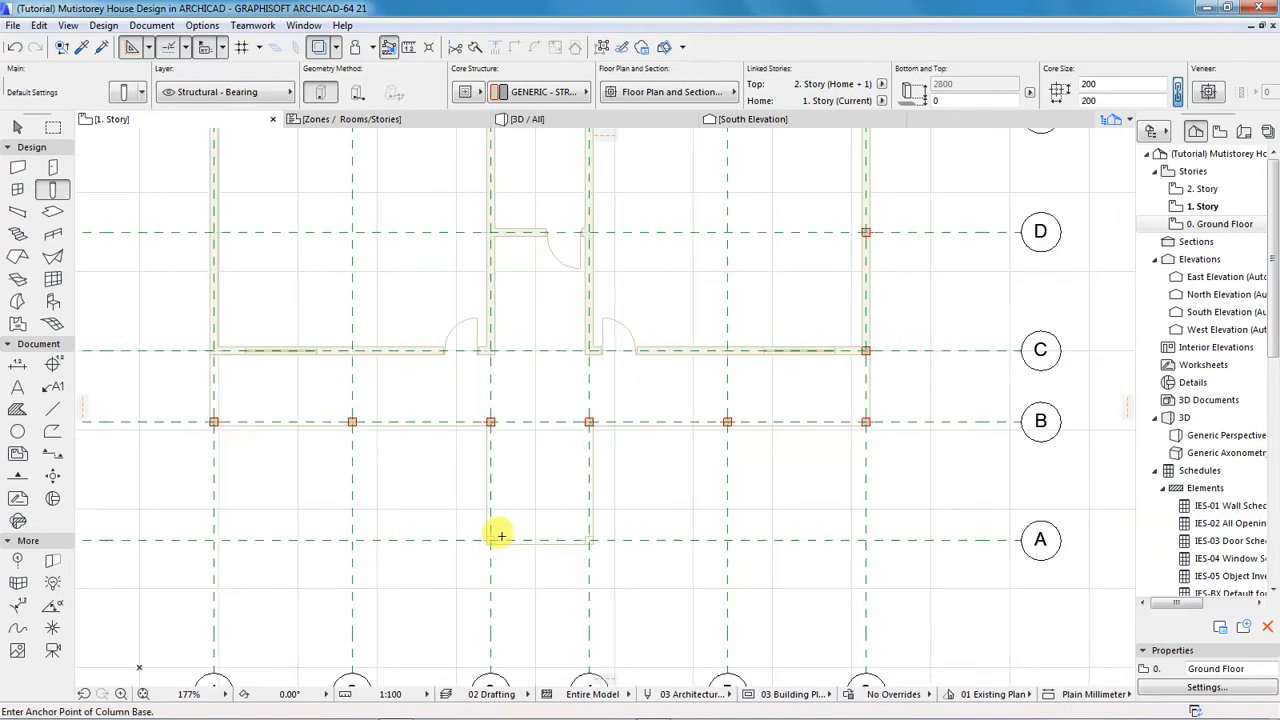
# - Place columns on grid line A at its intersections with grid lines 3 and 4
pyautogui.scroll(2, 502, 541)
pyautogui.click(478, 542)
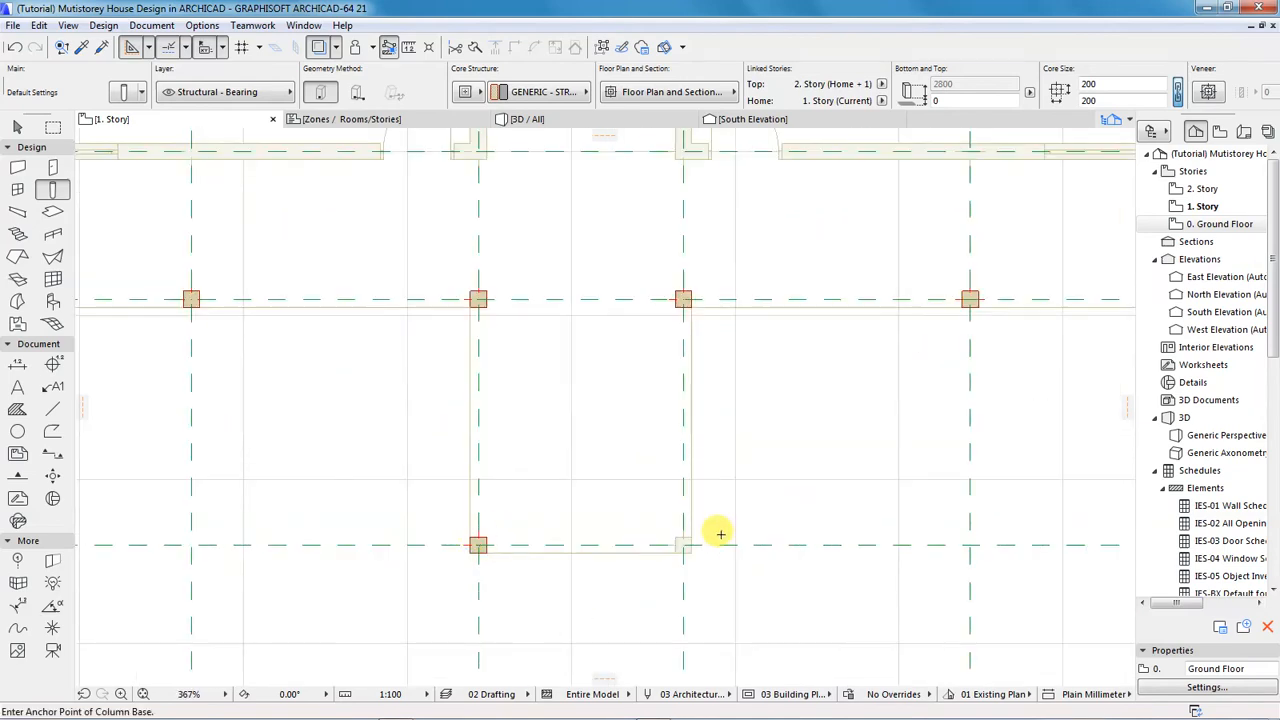
pyautogui.scroll(-3, 616, 585)
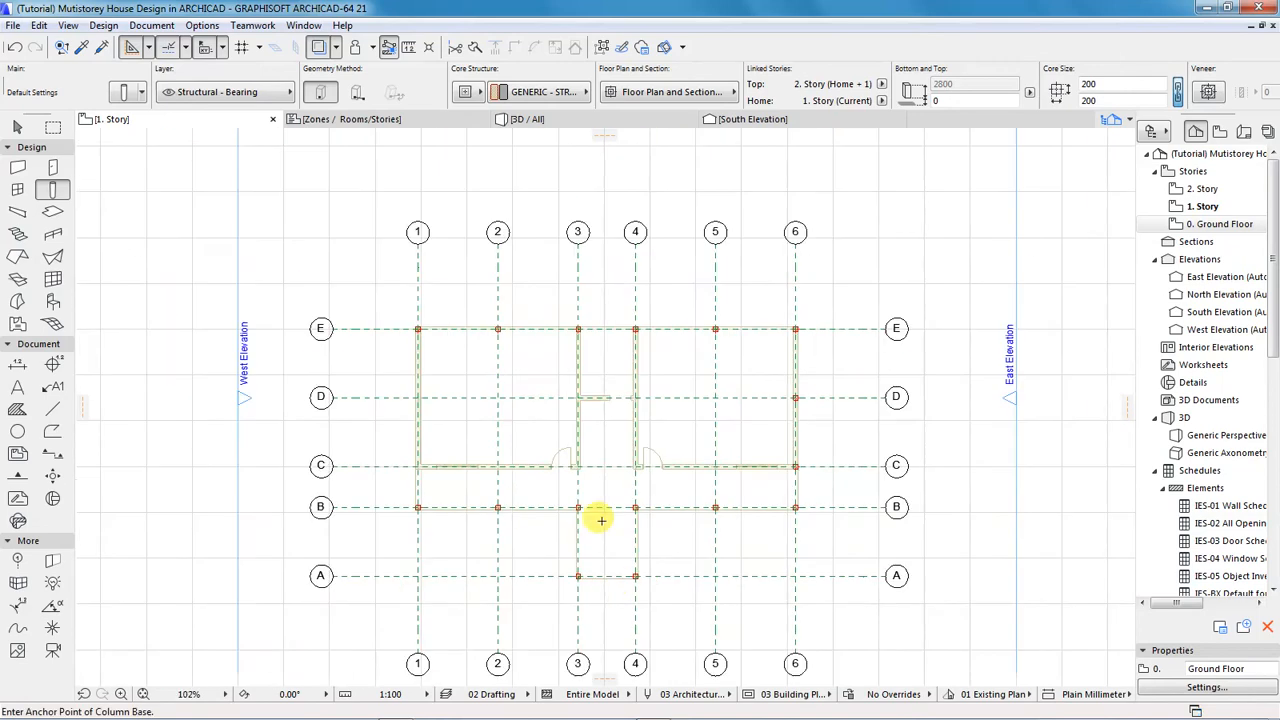
# - Place columns along grid line C at its intersections with grid lines 1, 2, 3 and 4
pyautogui.scroll(2, 535, 420)
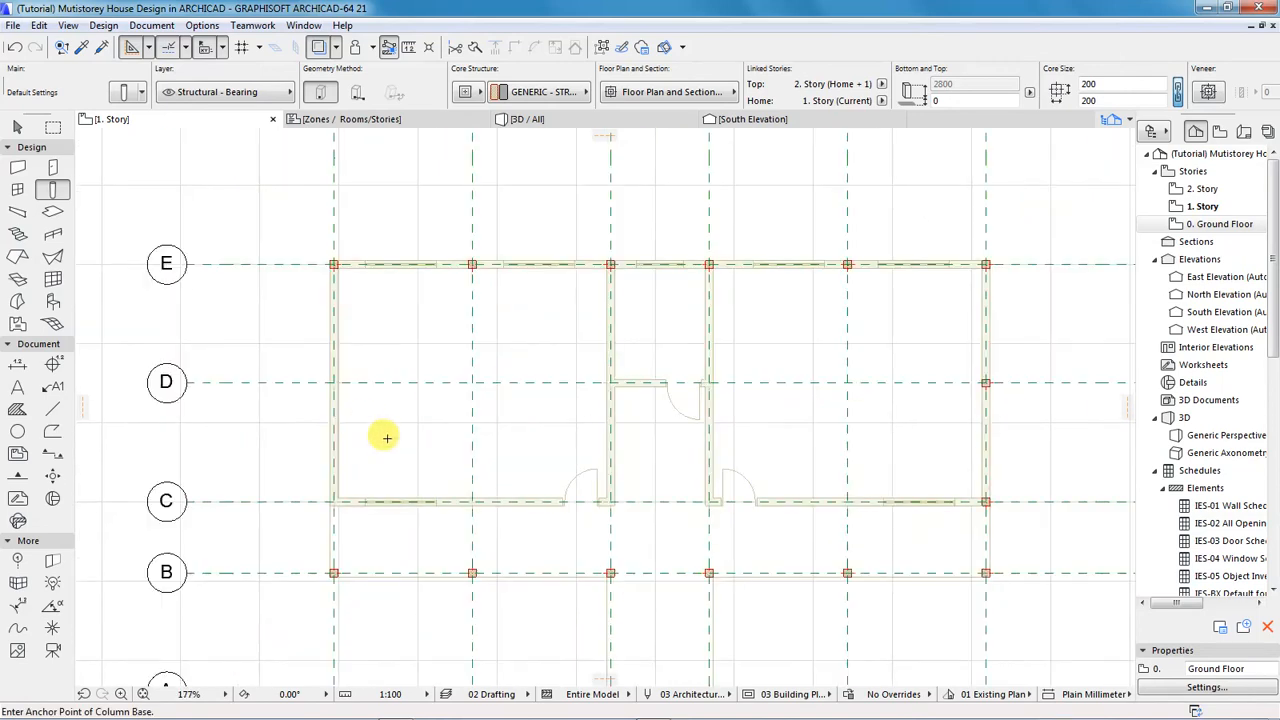
pyautogui.click(334, 497)
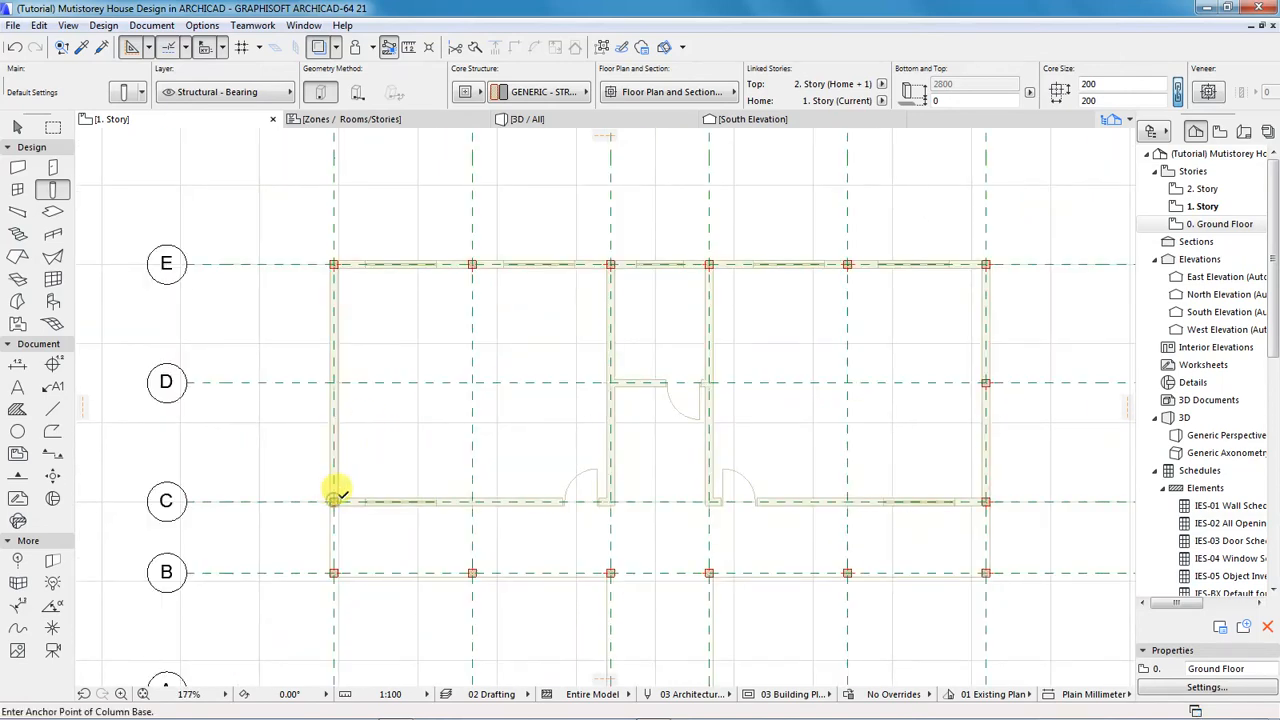
pyautogui.click(471, 497)
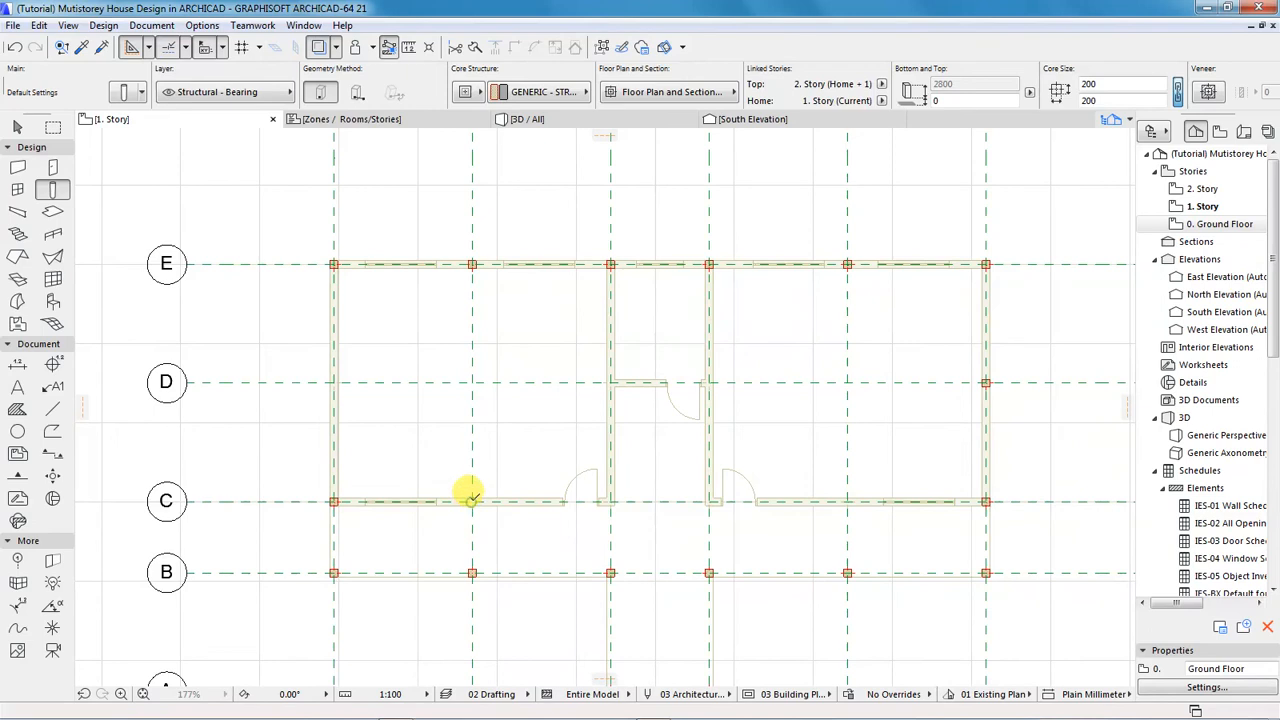
pyautogui.click(610, 497)
pyautogui.click(709, 497)
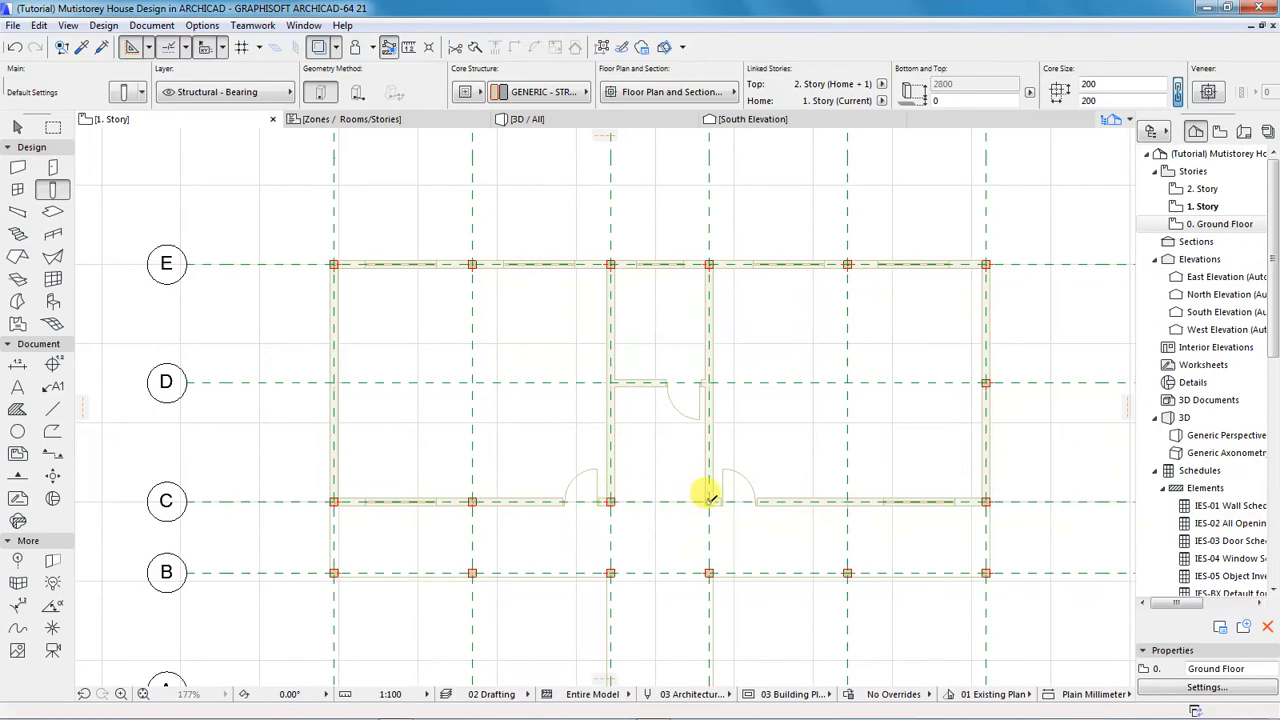
# - Place columns along grid line D at its intersections with grid lines 4, 3 and 1
pyautogui.click(709, 380)
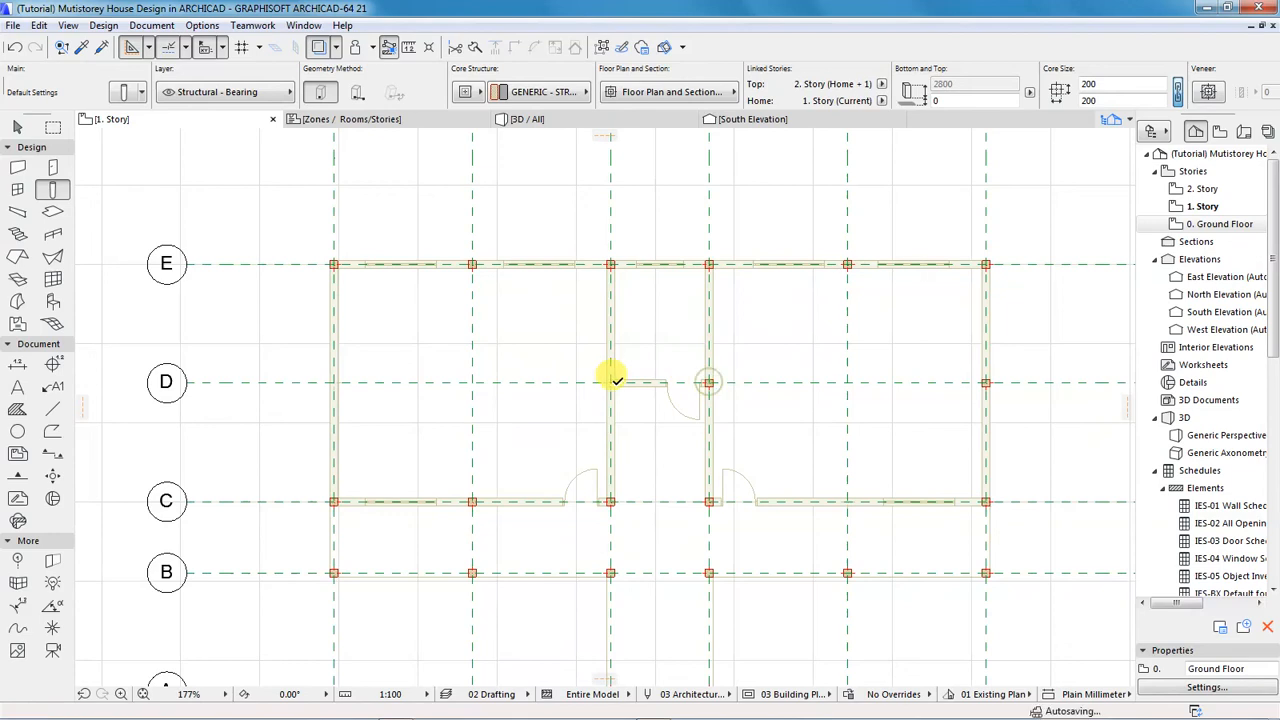
pyautogui.click(610, 380)
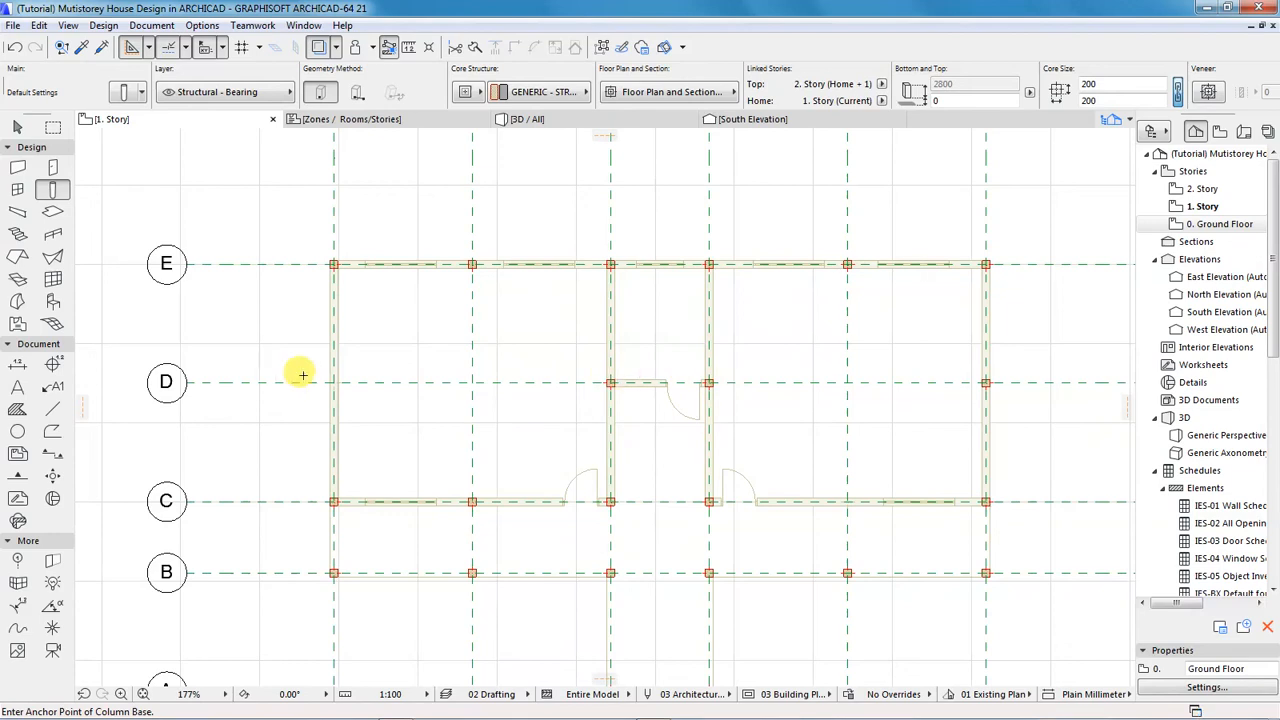
pyautogui.scroll(3, 315, 397)
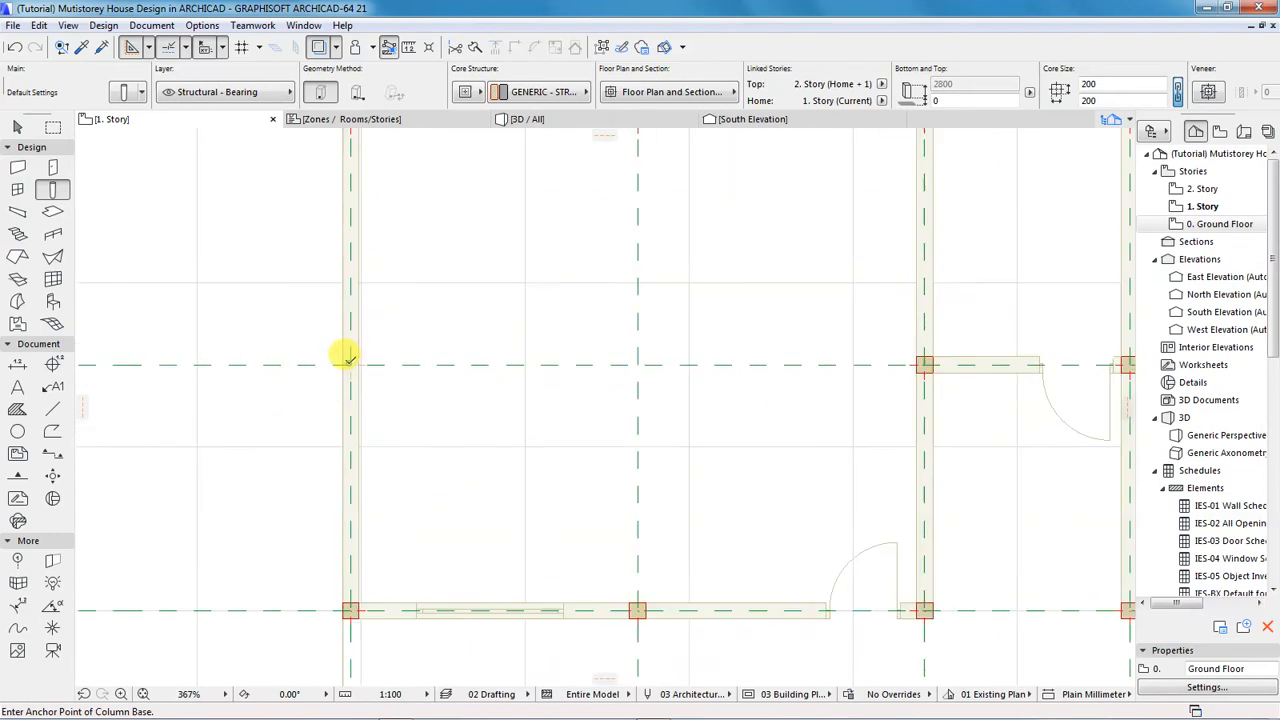
pyautogui.scroll(-6, 300, 322)
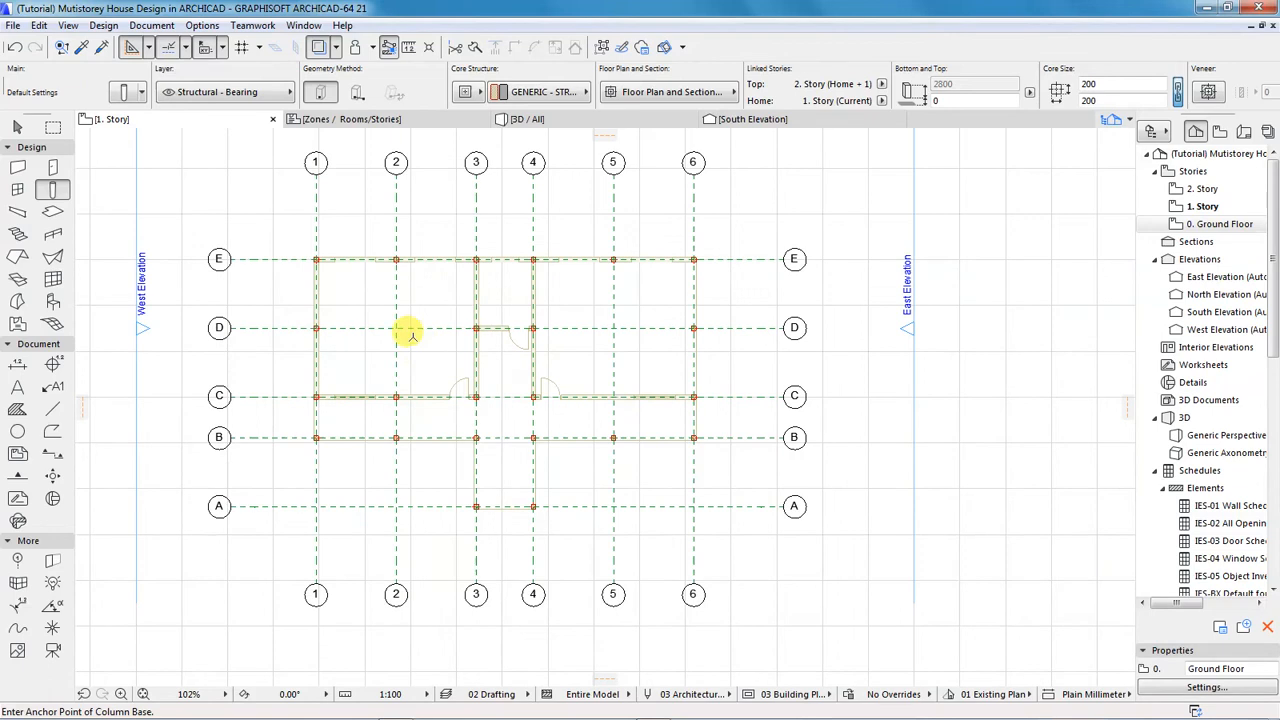
# - Change the four columns on grid line B at grid lines 1, 2, 5 and 6 to a circular core profile
pyautogui.scroll(3, 412, 340)
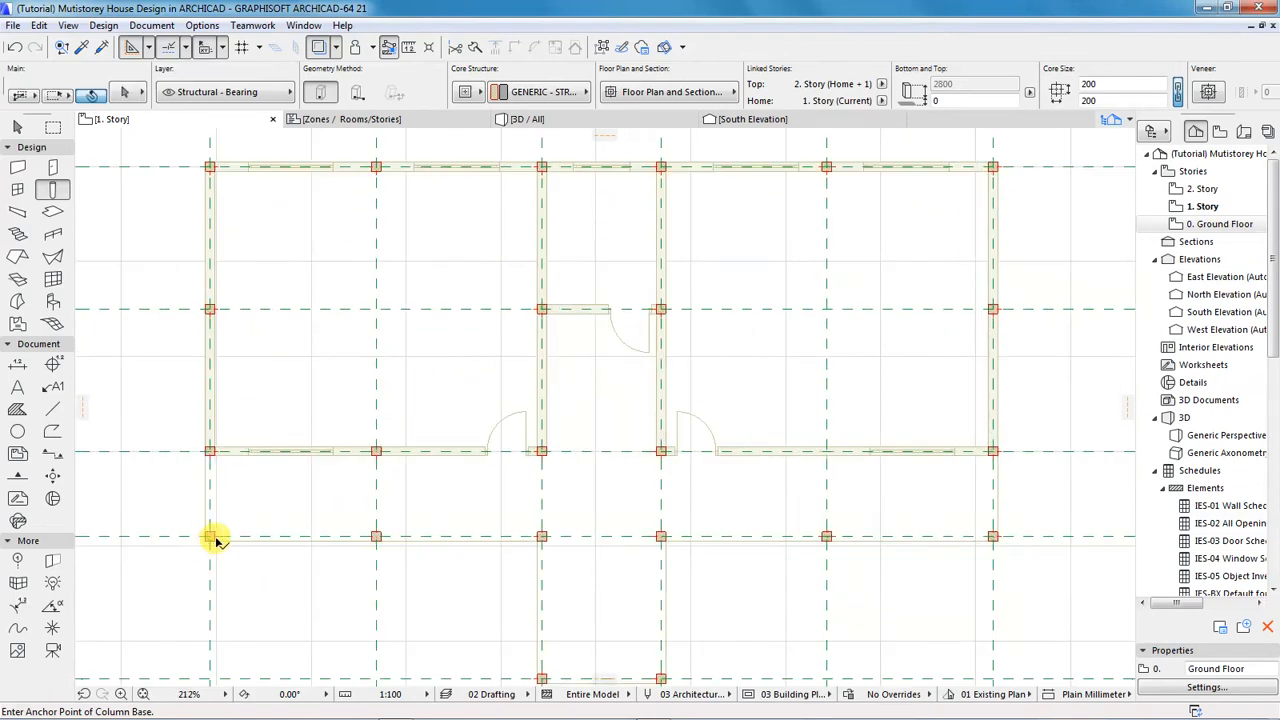
pyautogui.keyDown('shift'); pyautogui.click(210, 537); pyautogui.keyUp('shift')
pyautogui.keyDown('shift'); pyautogui.click(376, 537); pyautogui.keyUp('shift')
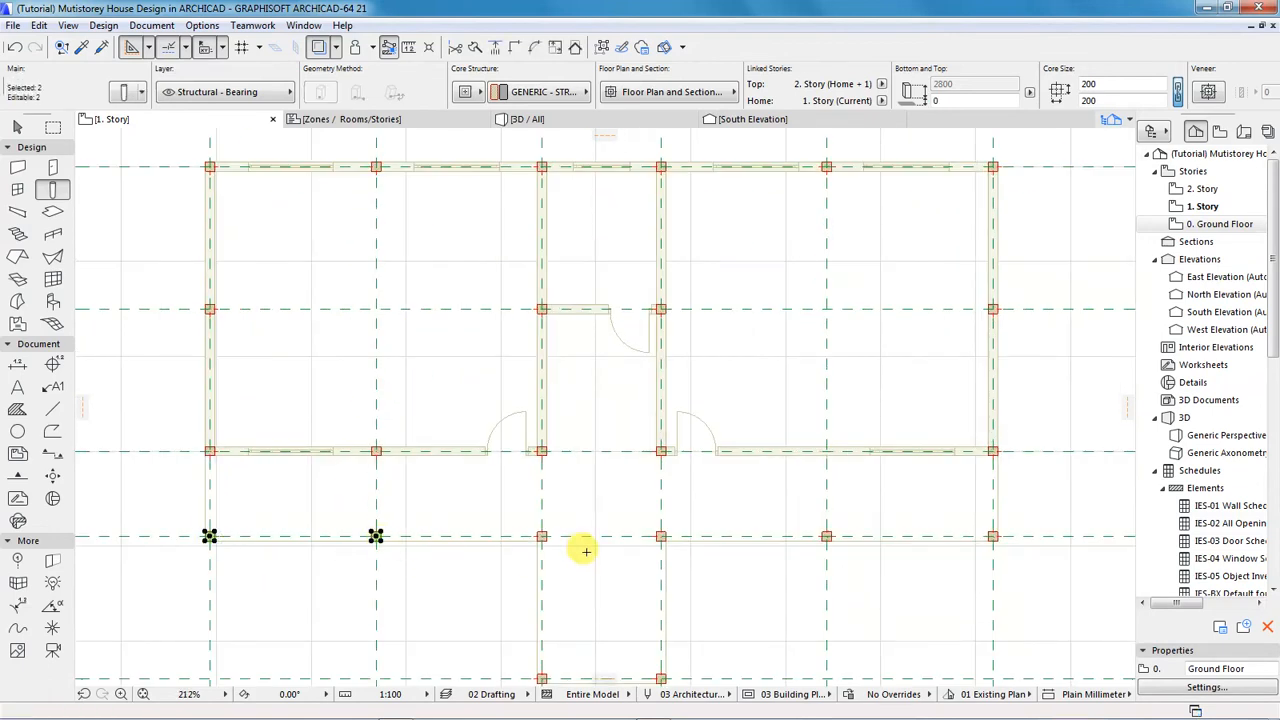
pyautogui.keyDown('shift'); pyautogui.click(826, 537); pyautogui.keyUp('shift')
pyautogui.keyDown('shift'); pyautogui.click(995, 540); pyautogui.keyUp('shift')
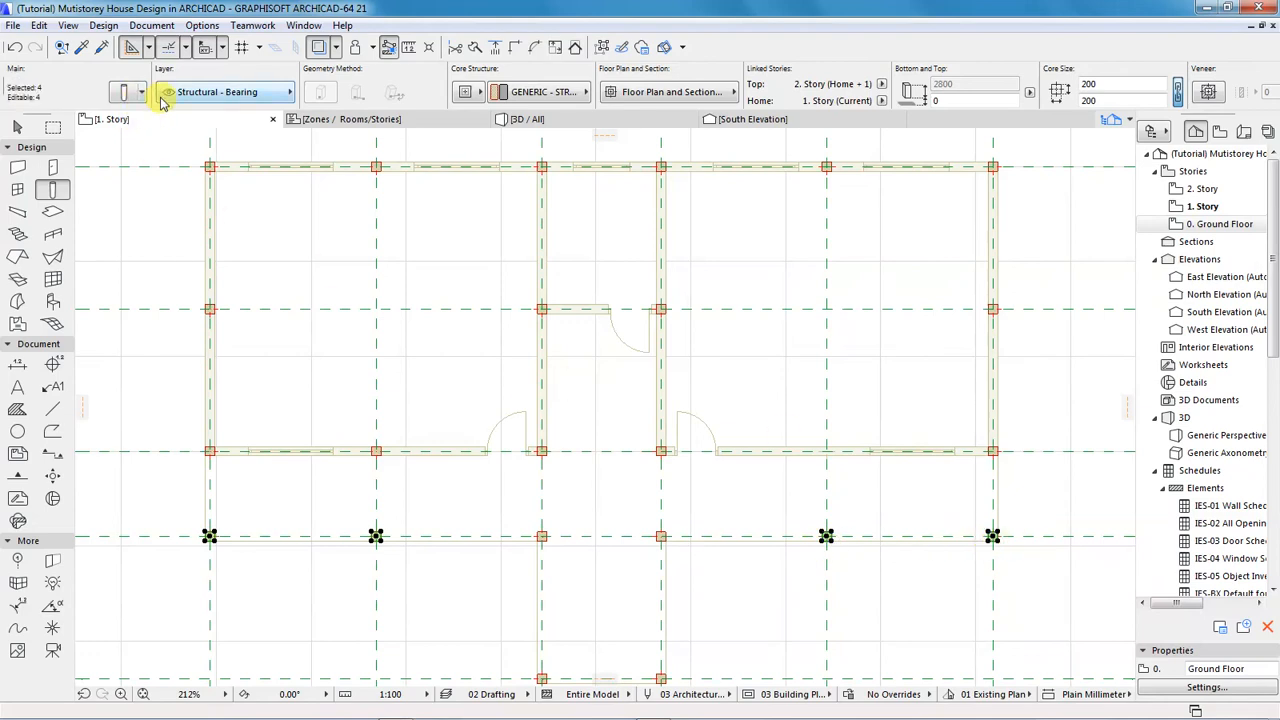
pyautogui.click(123, 95)
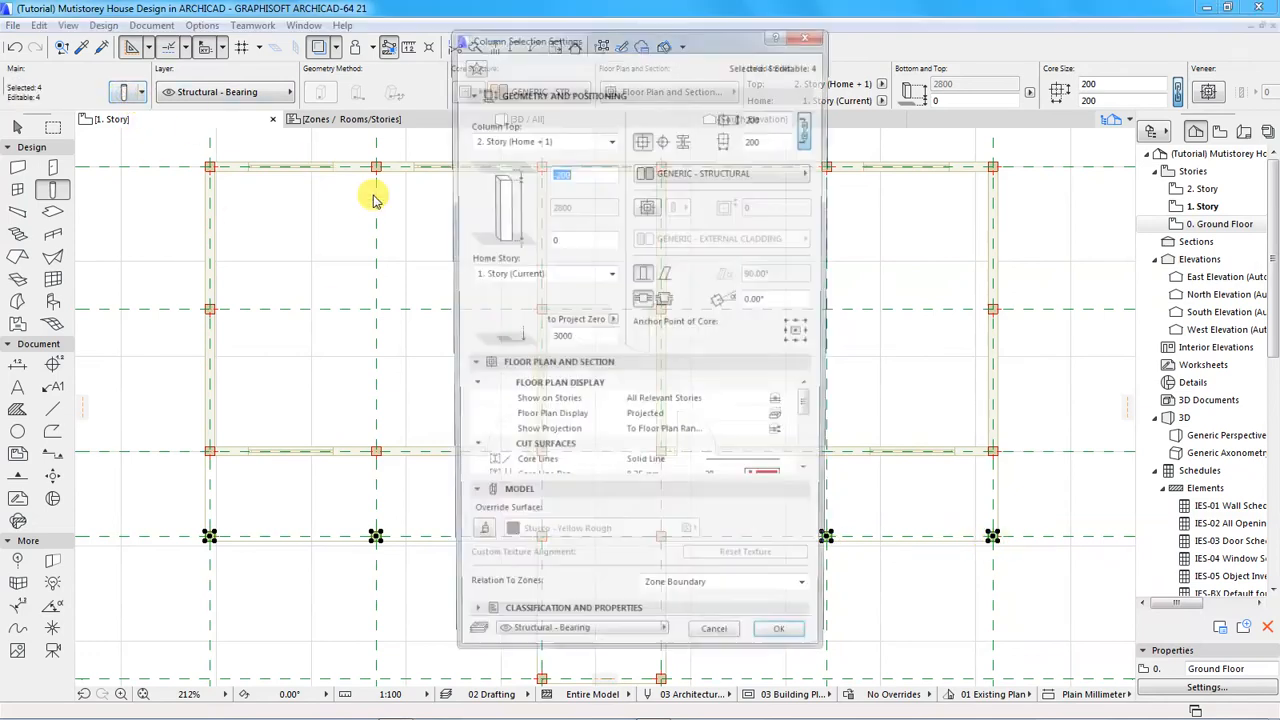
pyautogui.click(663, 139)
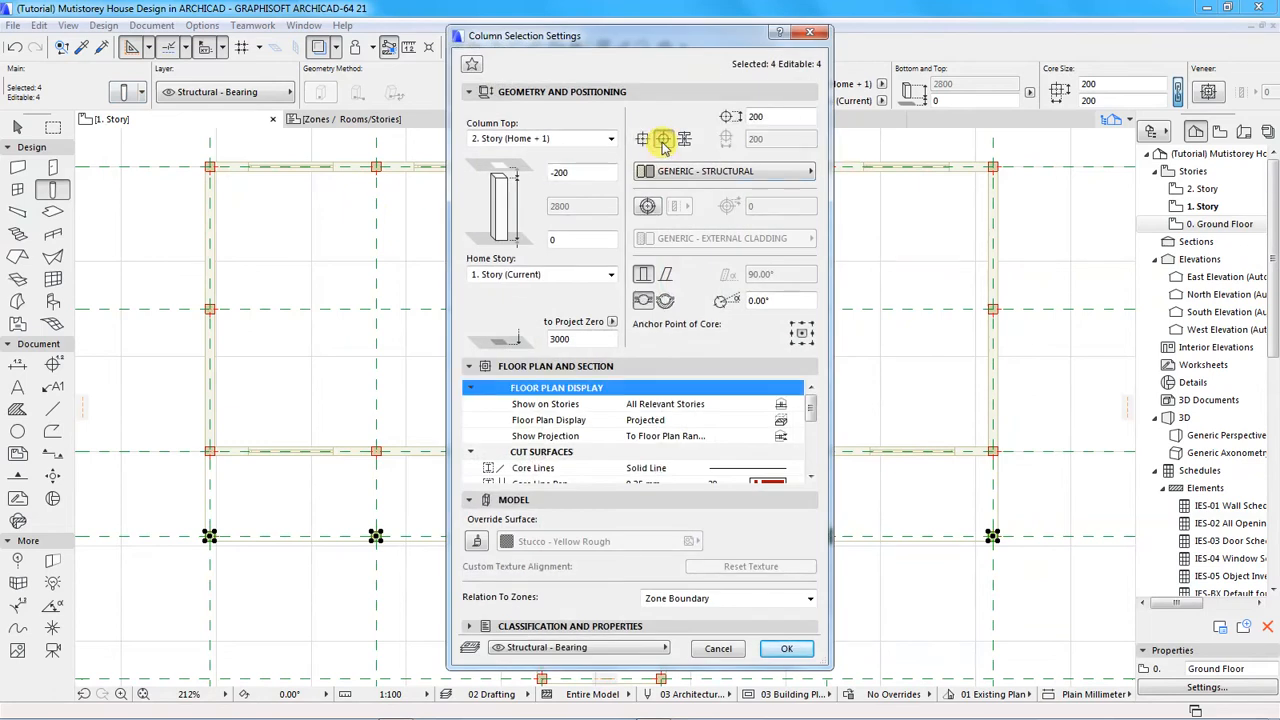
pyautogui.click(786, 648)
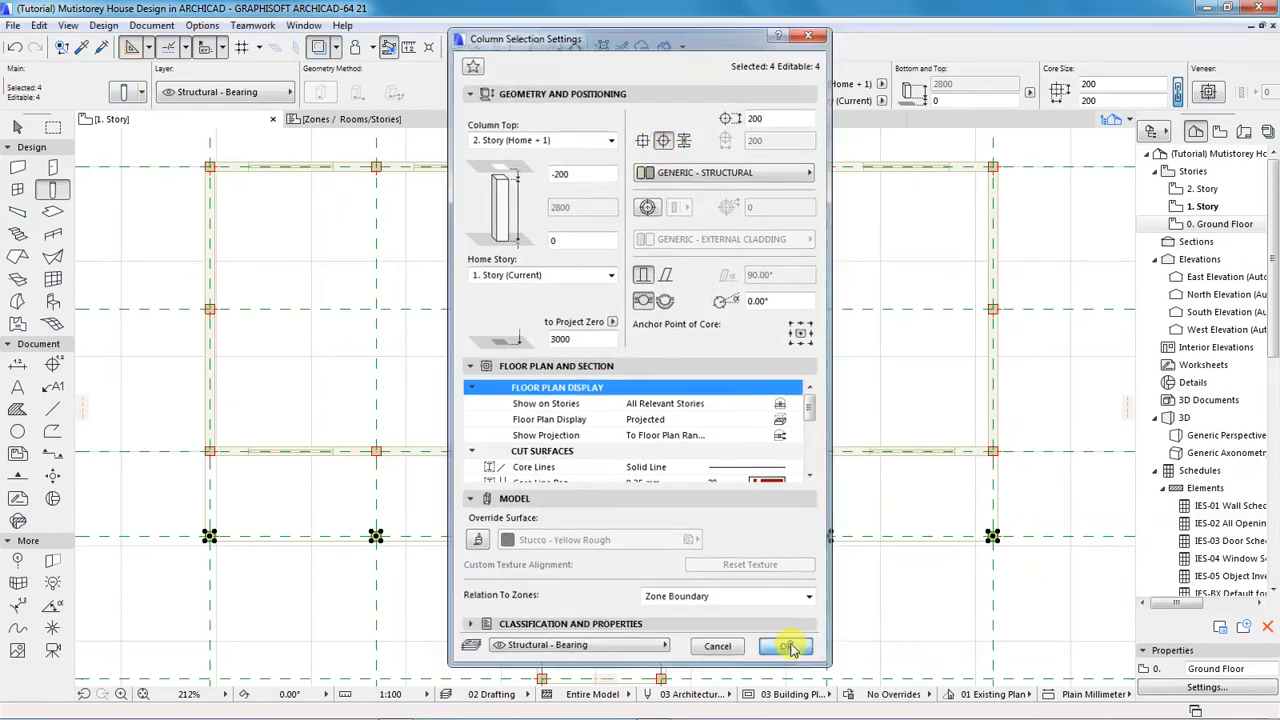
pyautogui.press('Escape')
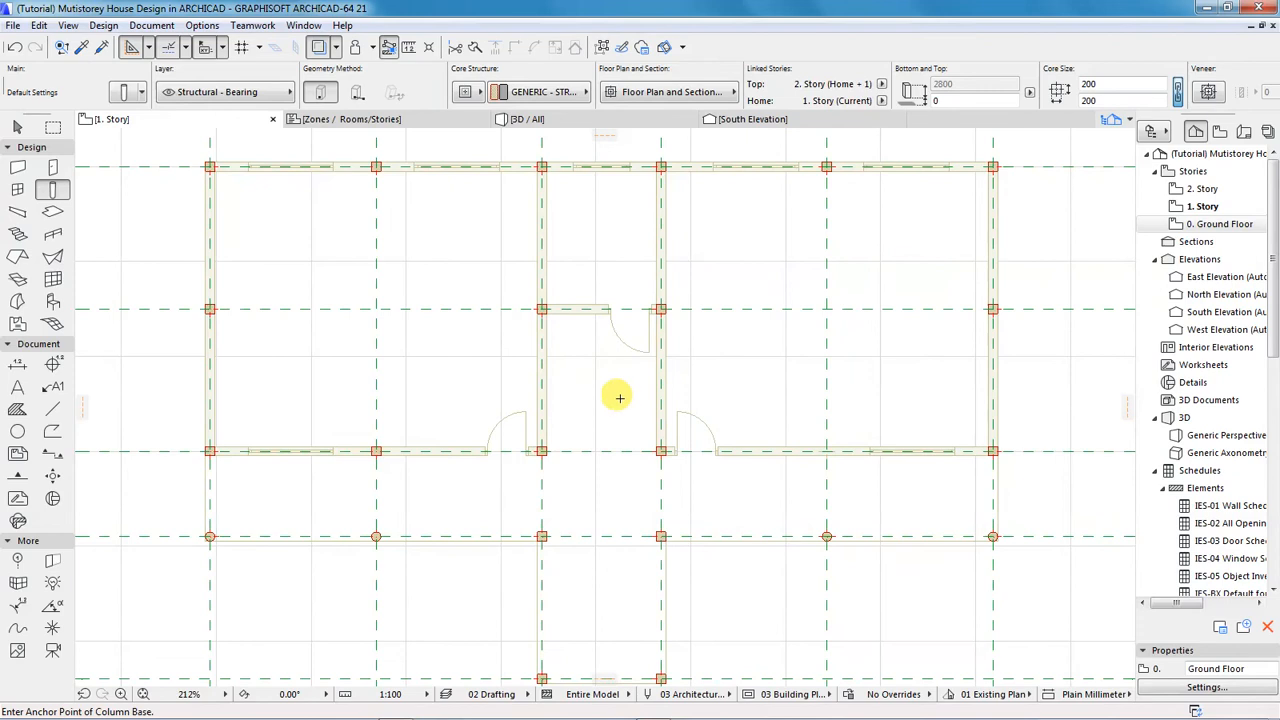
# - Draw a wall about 16,700 mm long along grid line E, from the column at grid line 1 to the one at grid line 6
pyautogui.scroll(-2, 595, 412)
pyautogui.scroll(-2, 595, 412)
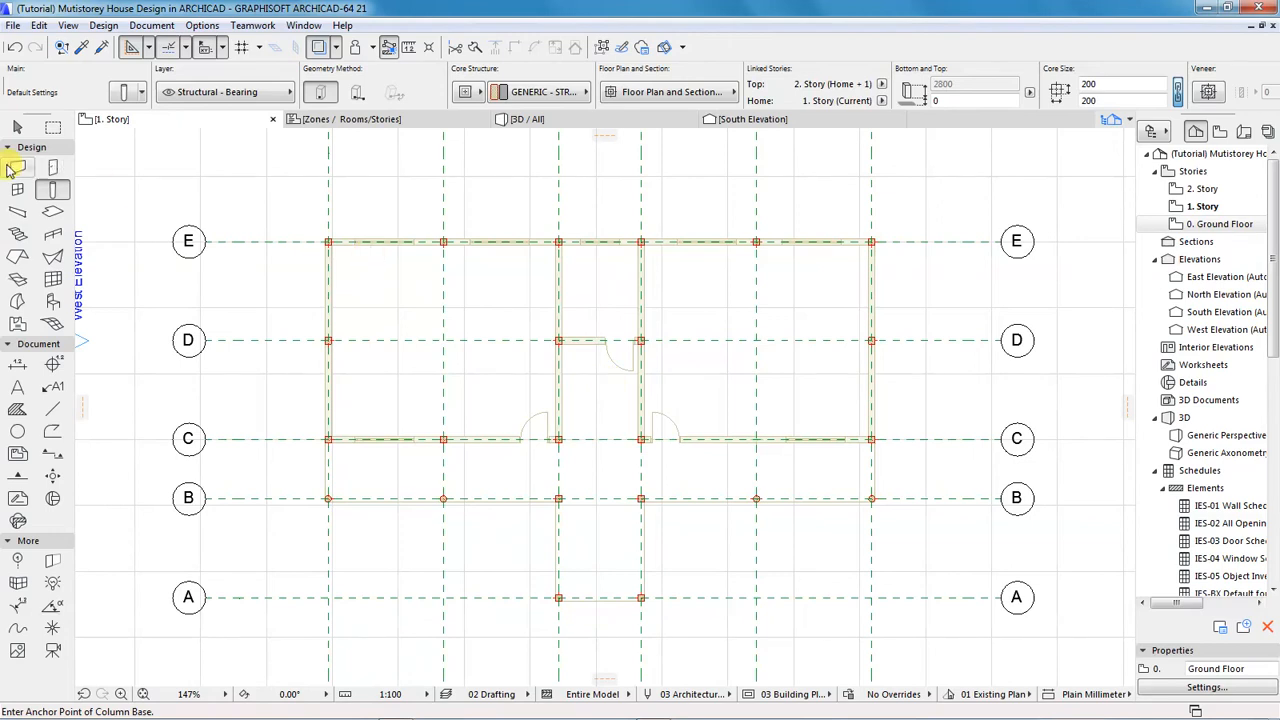
pyautogui.click(103, 26)
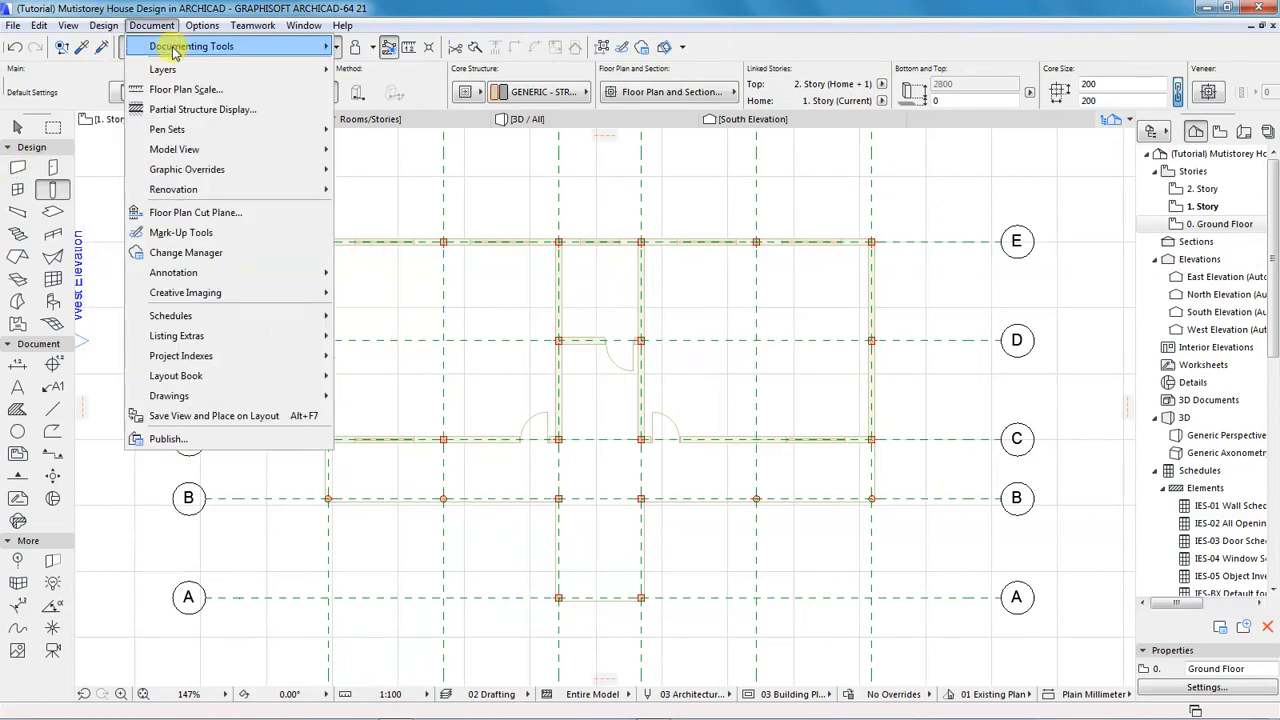
pyautogui.moveTo(115, 46)
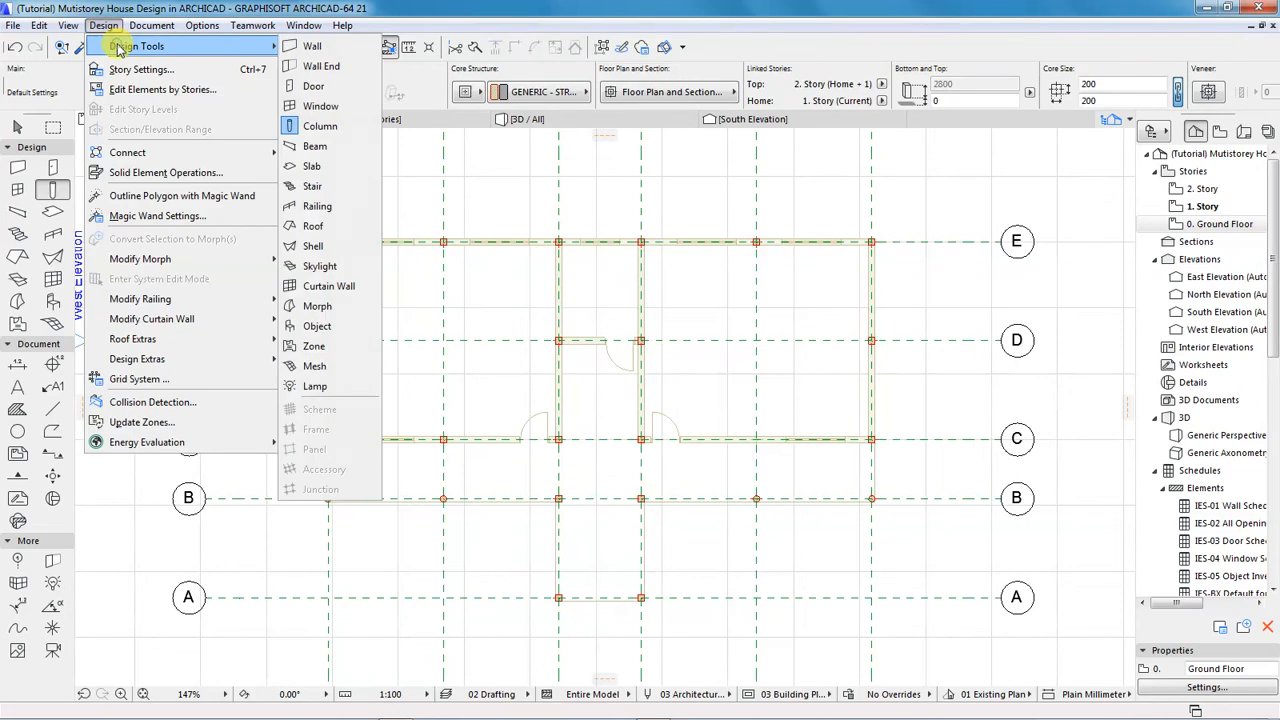
pyautogui.click(311, 48)
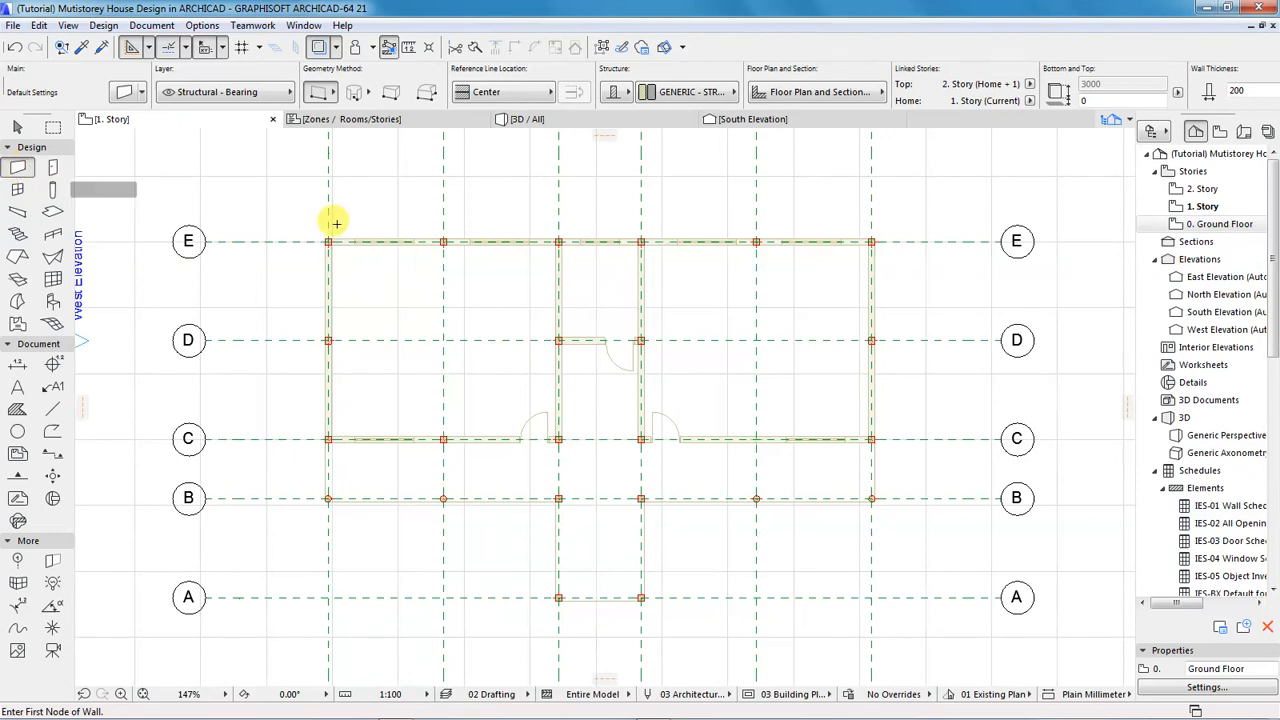
pyautogui.scroll(10, 320, 243)
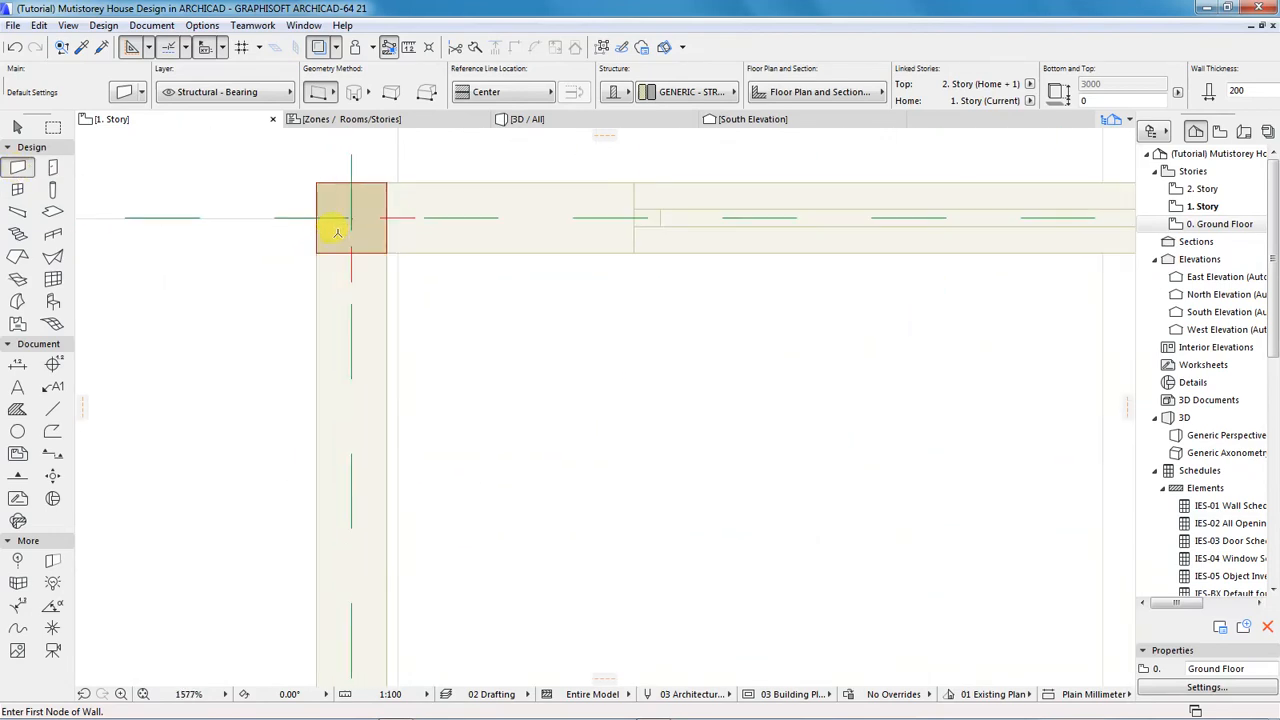
pyautogui.click(388, 254)
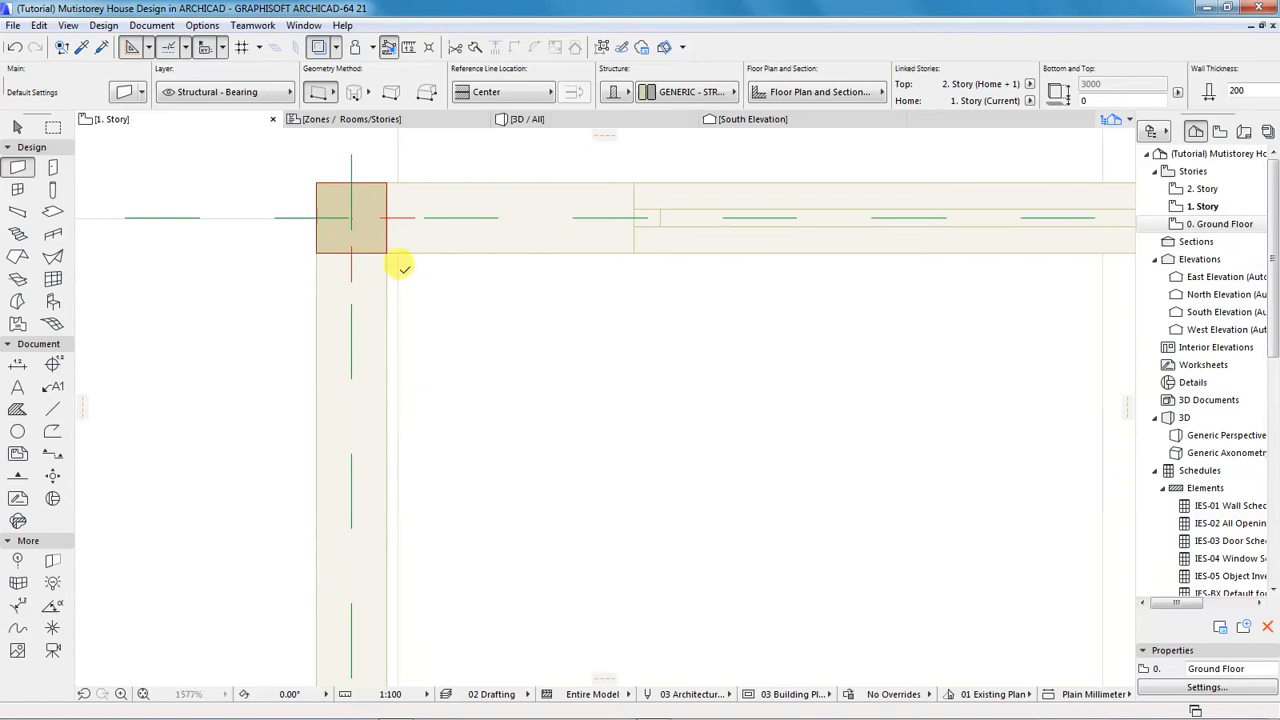
pyautogui.scroll(-7, 243, 323)
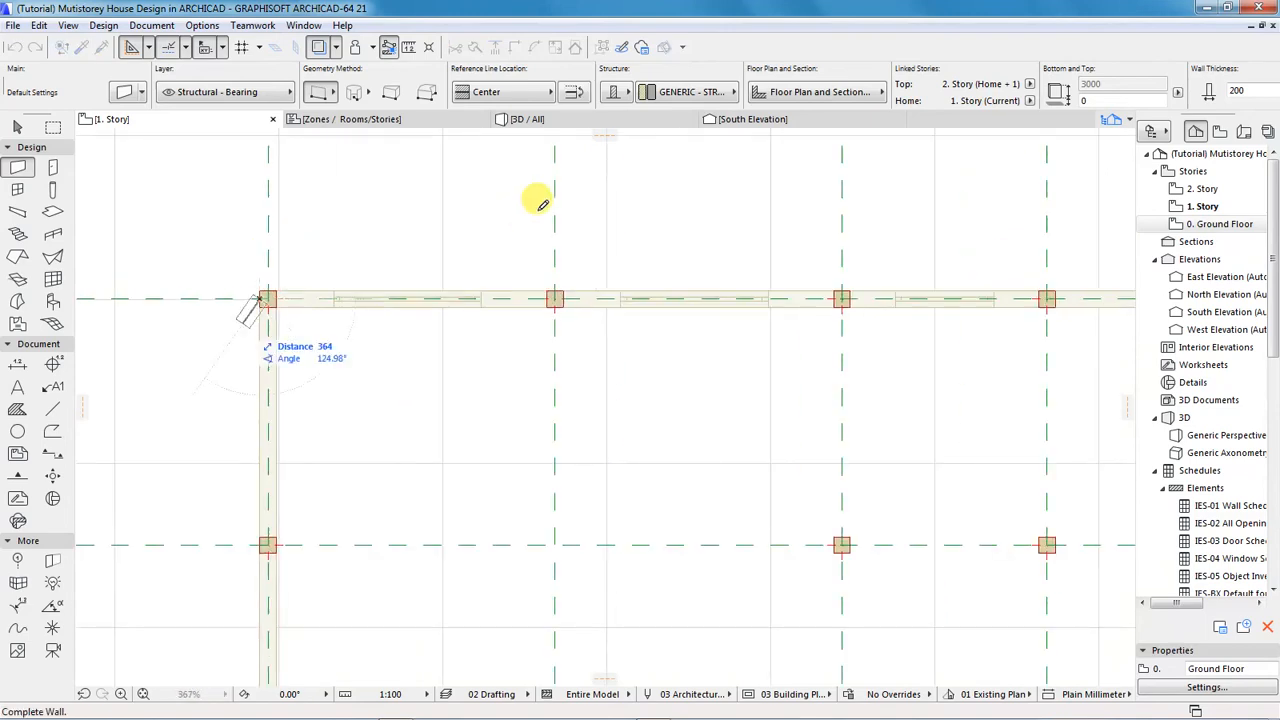
pyautogui.scroll(-3, 436, 270)
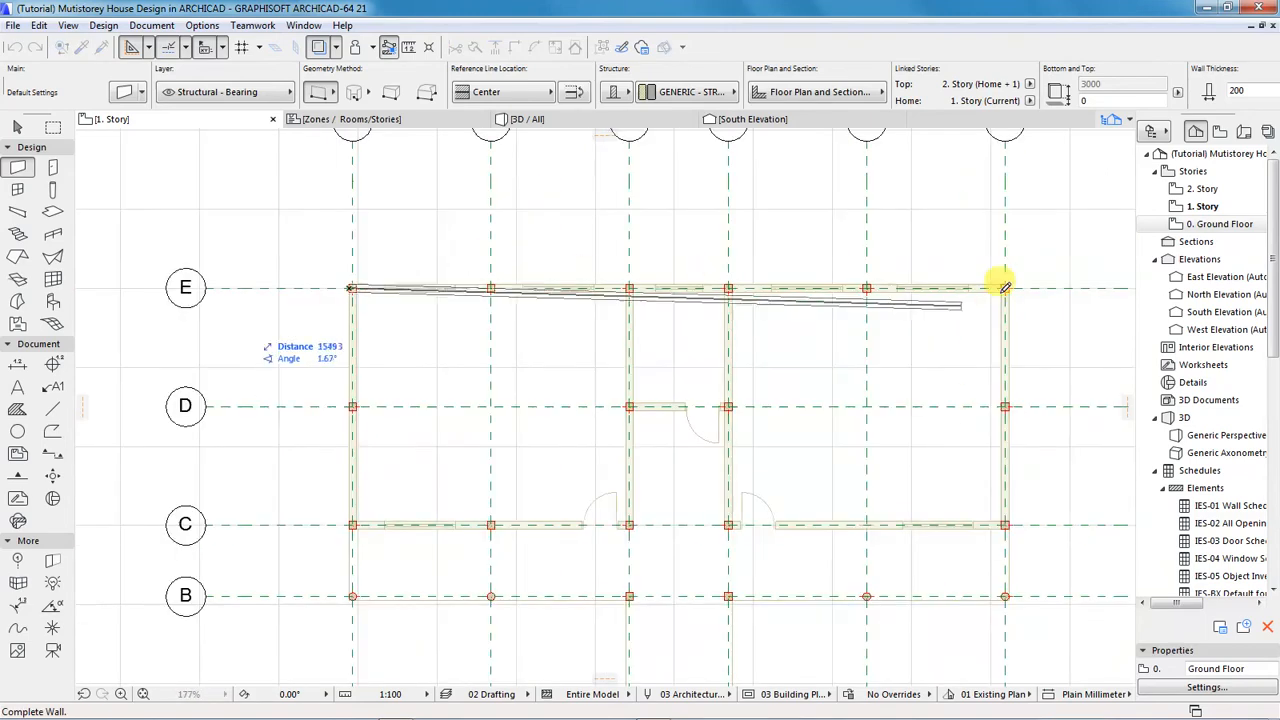
pyautogui.scroll(9, 1017, 287)
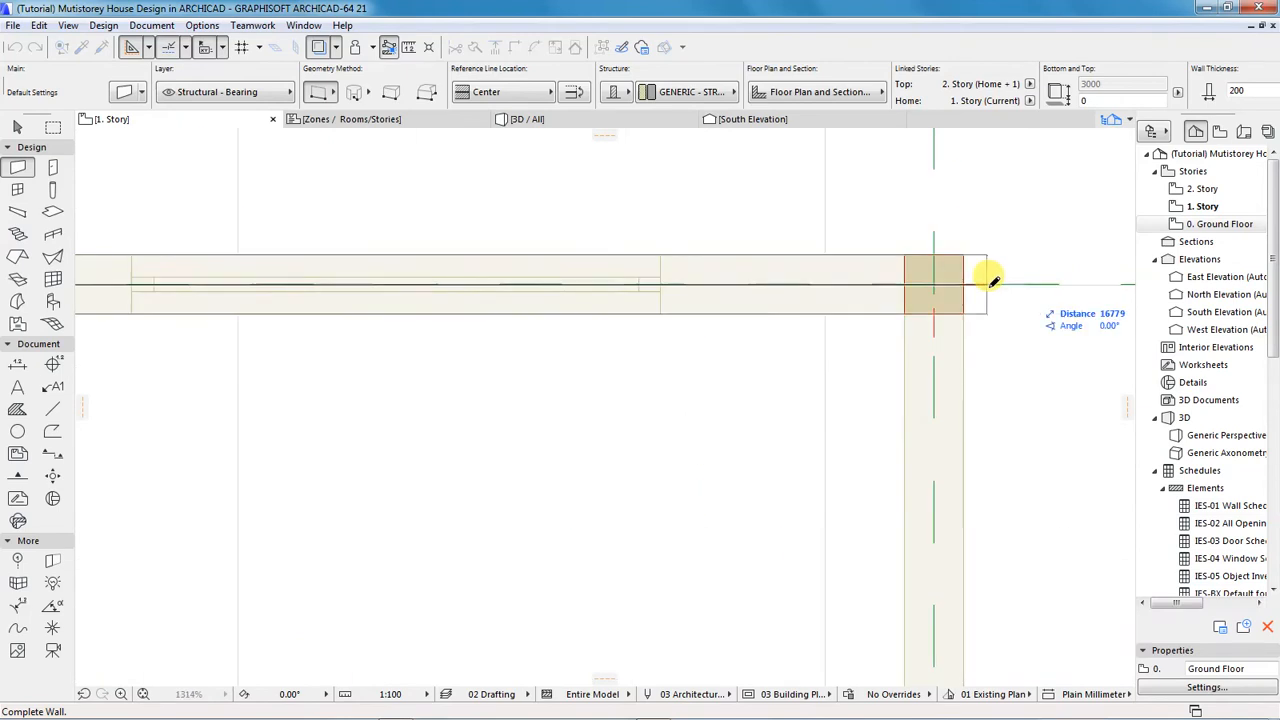
pyautogui.scroll(2, 985, 278)
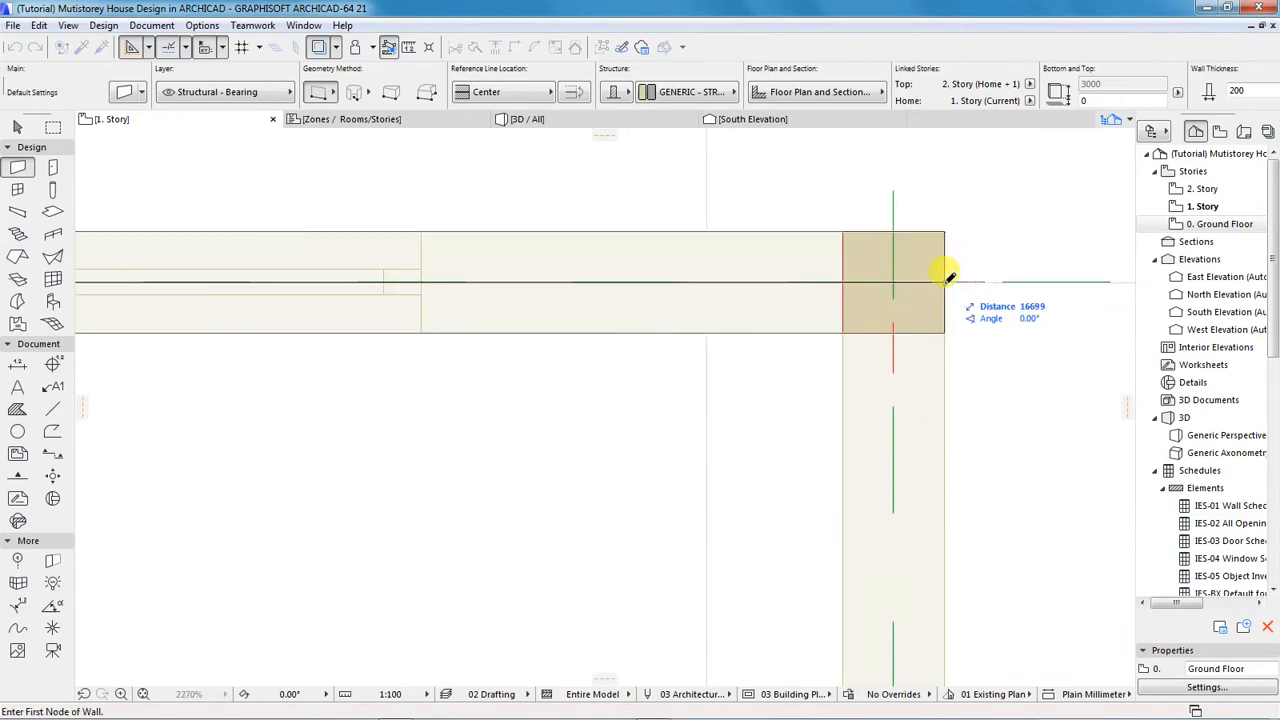
pyautogui.click(944, 279)
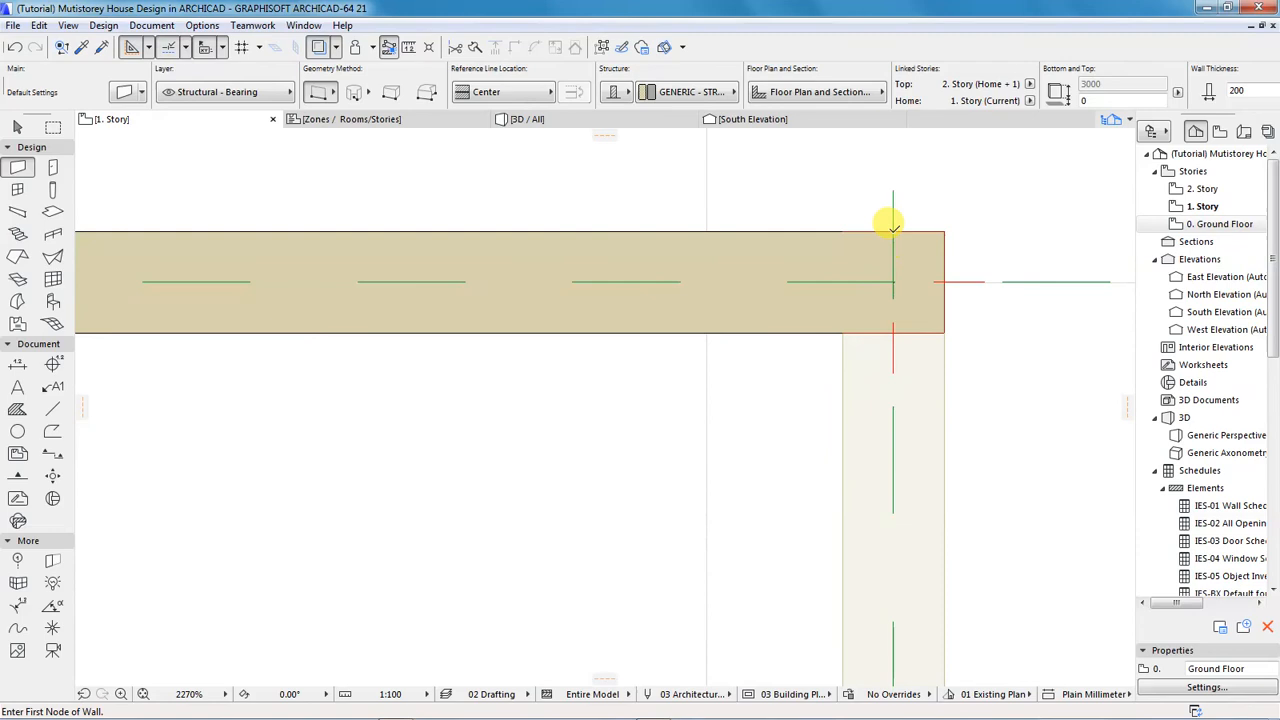
# - Draw a wall along grid line 6 from grid line E down to the column at grid line C
pyautogui.click(893, 281)
pyautogui.scroll(-4, 845, 176)
pyautogui.scroll(-3, 847, 185)
pyautogui.scroll(-3, 866, 206)
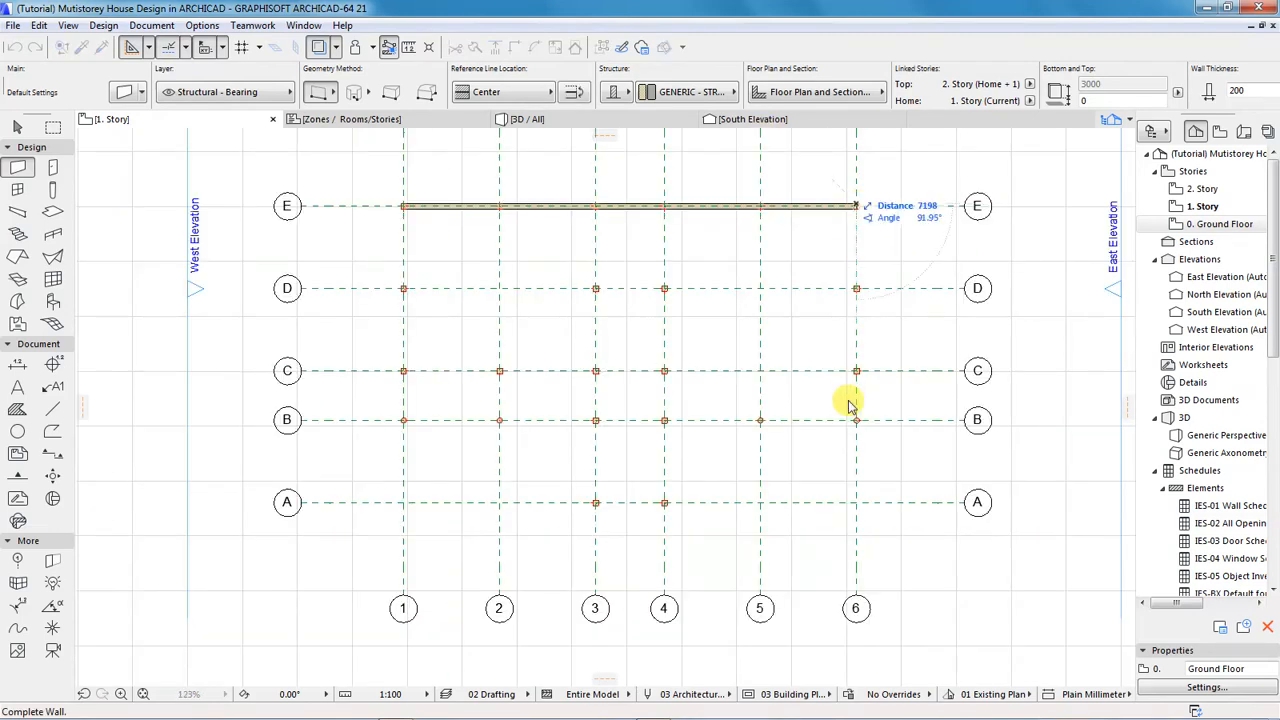
pyautogui.scroll(6, 851, 382)
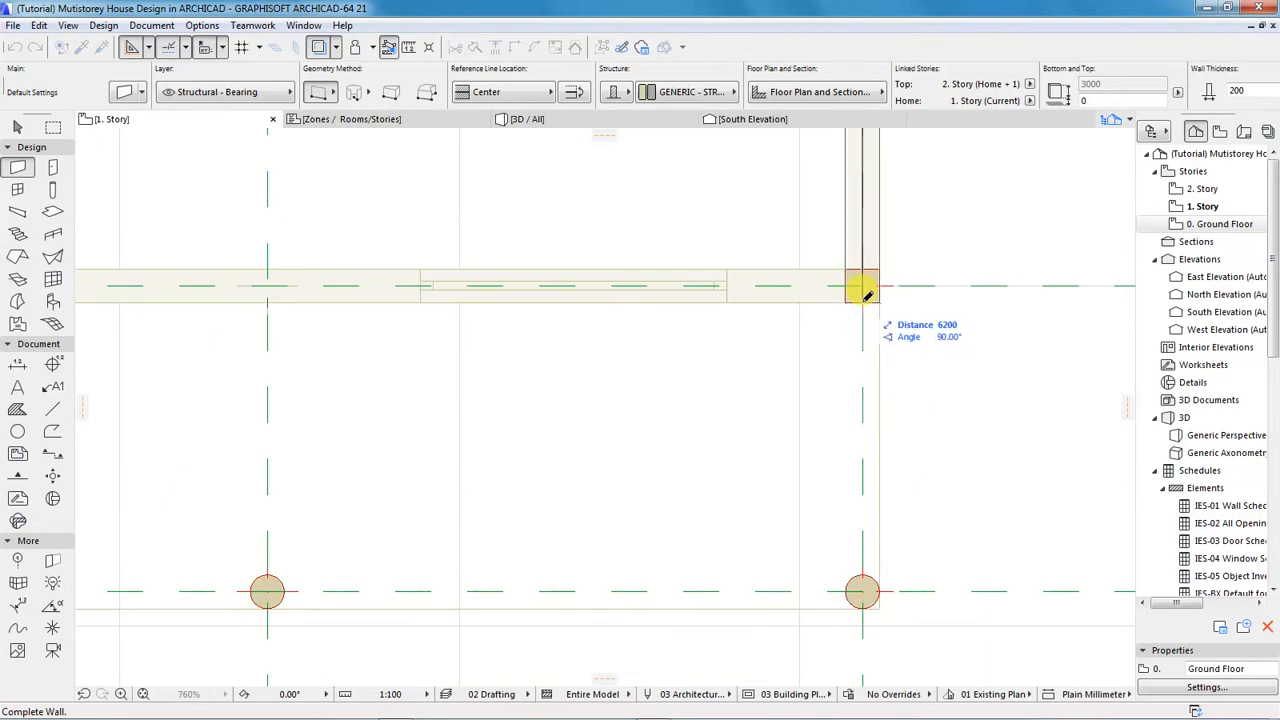
pyautogui.click(861, 288)
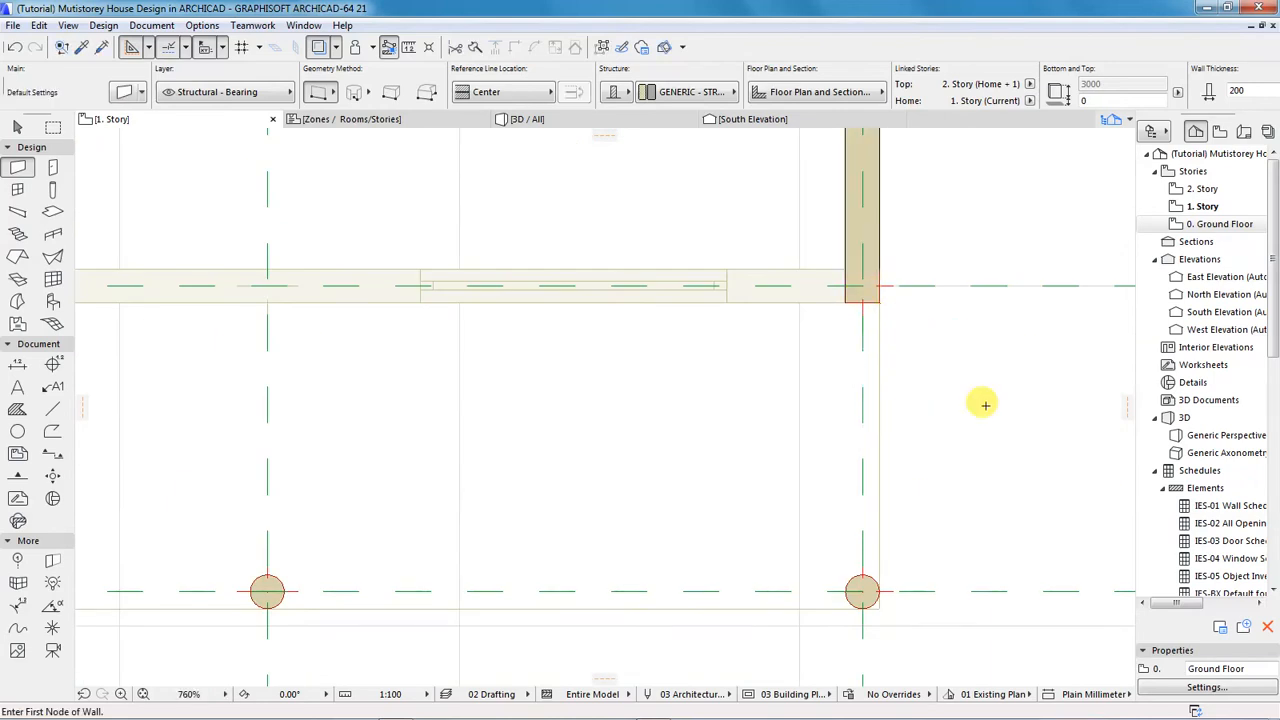
# - Draw a wall along grid line C from grid line 6 to grid line 1, and trim away its segment between grid lines 3 and 4
pyautogui.scroll(-4, 985, 405)
pyautogui.scroll(7, 891, 329)
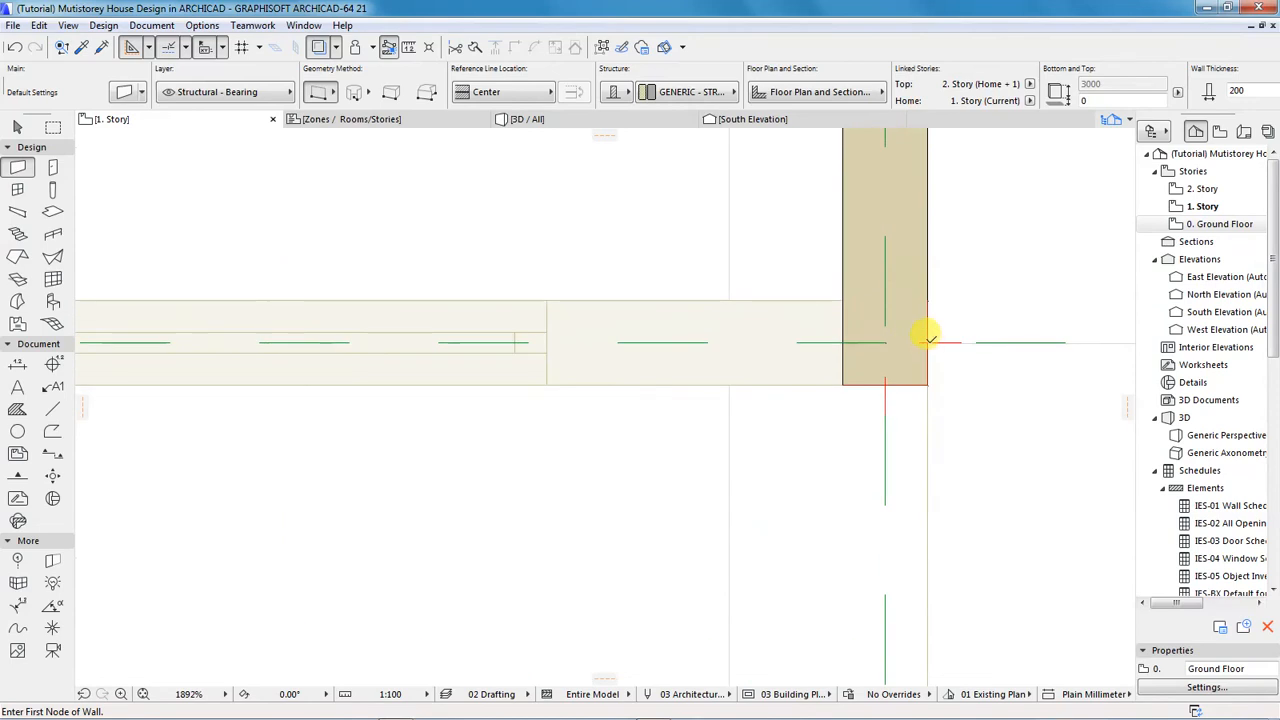
pyautogui.click(906, 338)
pyautogui.scroll(-10, 962, 366)
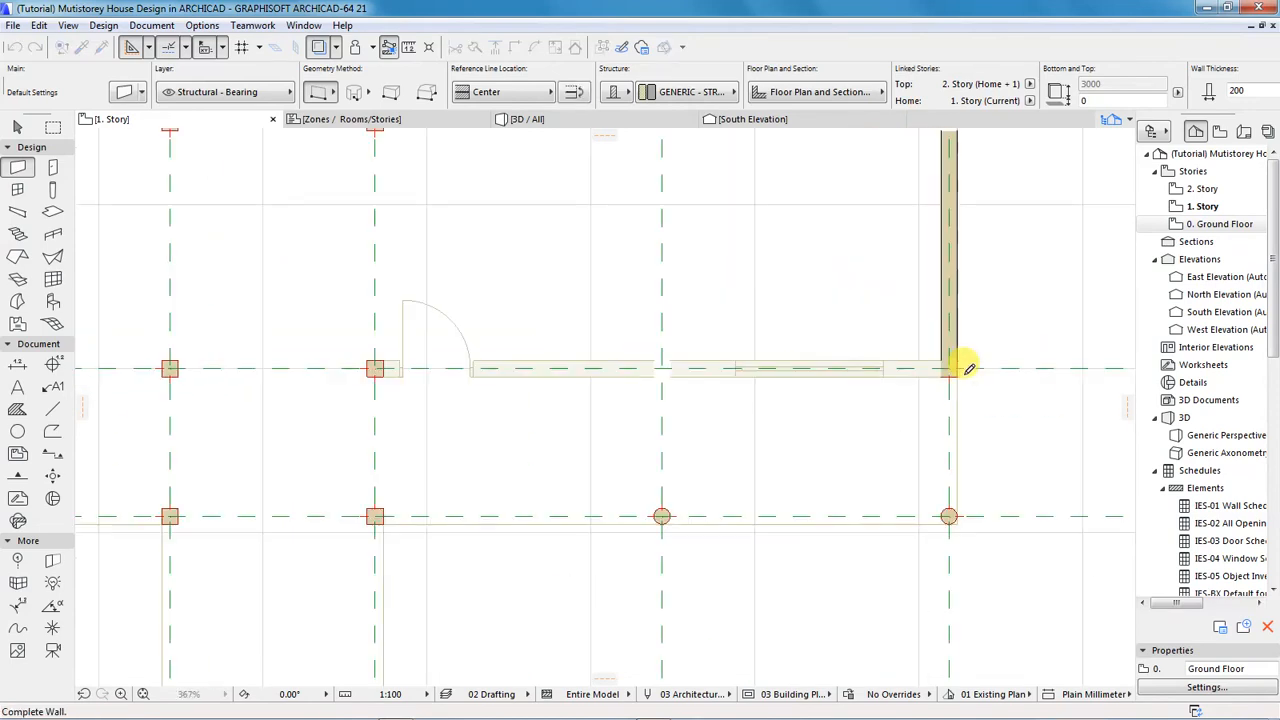
pyautogui.scroll(-6, 965, 368)
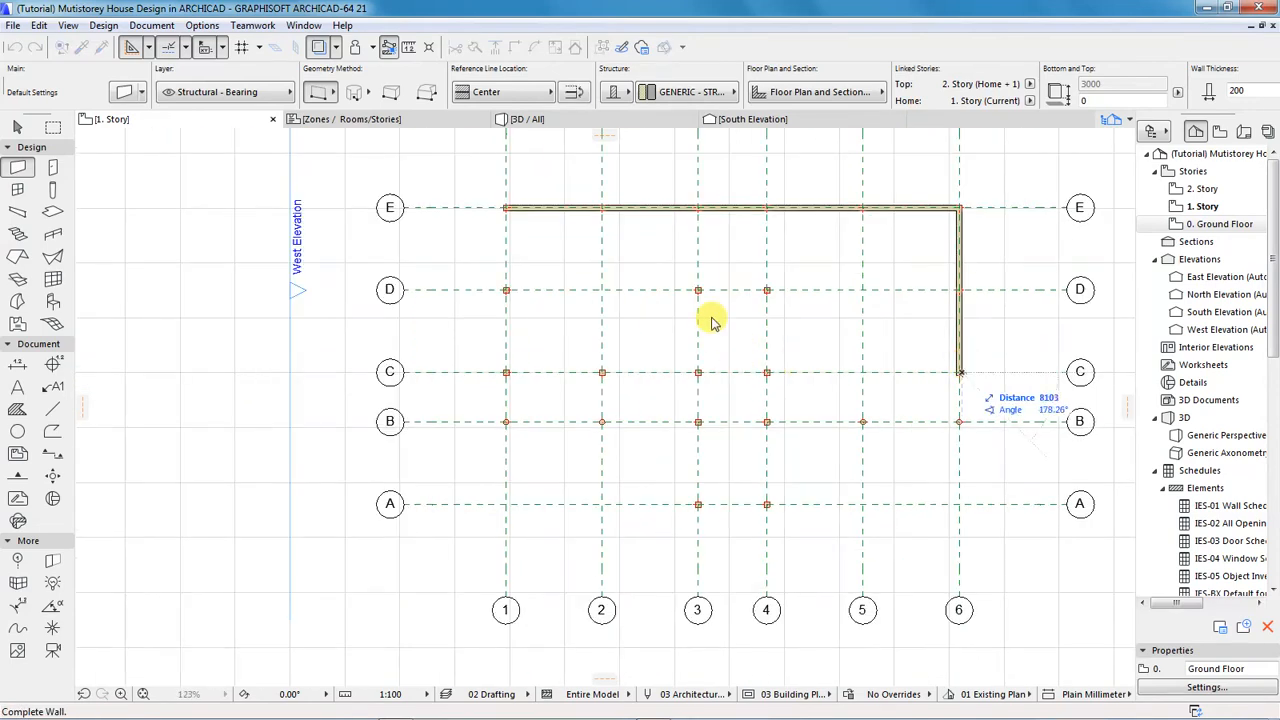
pyautogui.scroll(4, 820, 294)
pyautogui.scroll(-2, 580, 463)
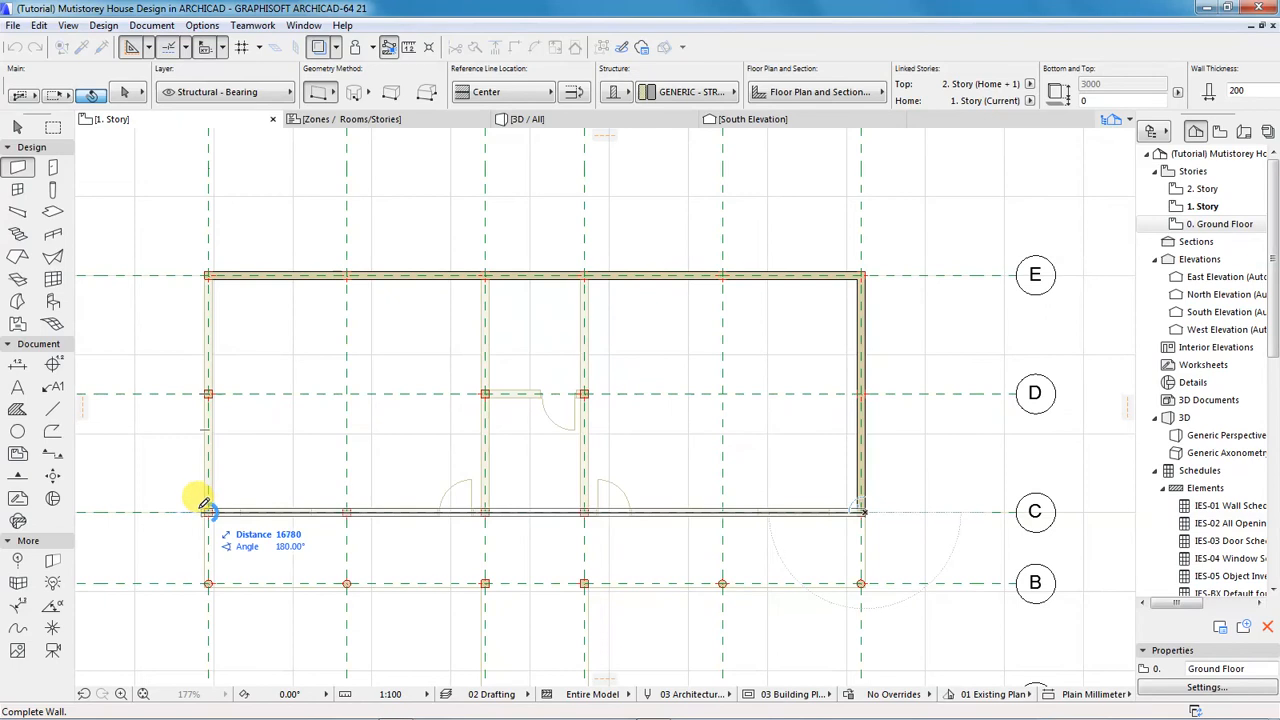
pyautogui.scroll(7, 204, 506)
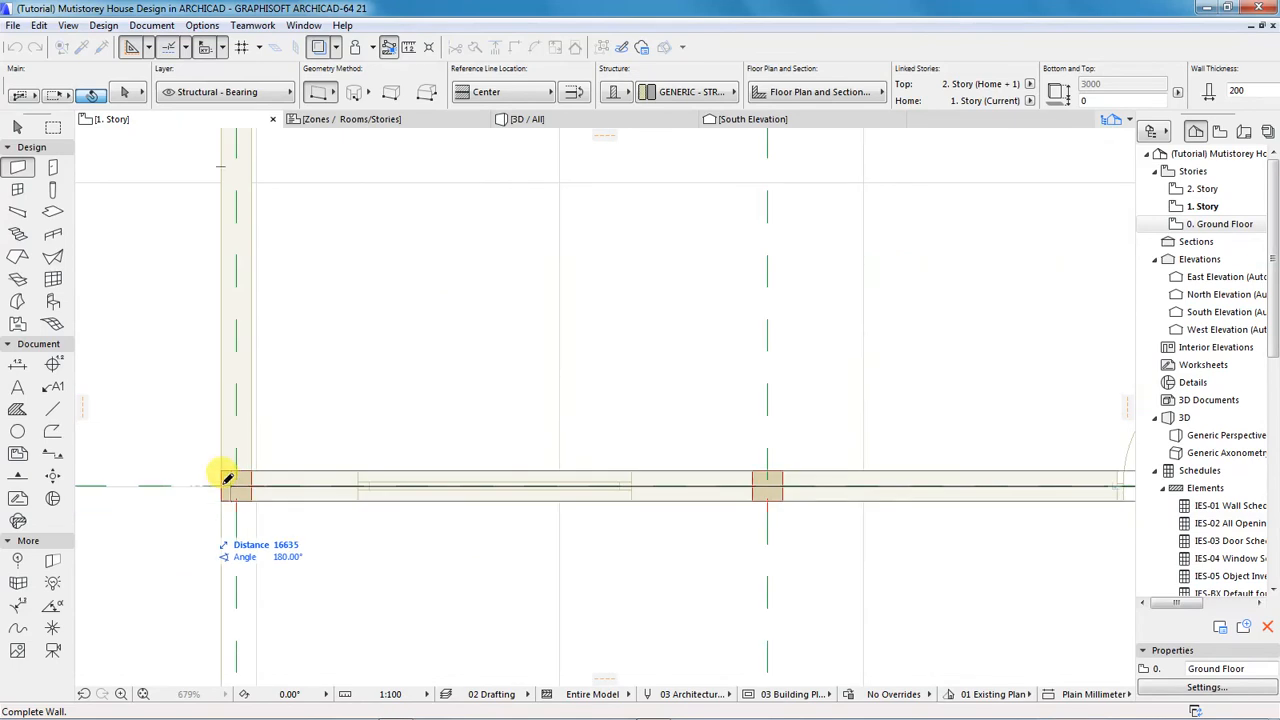
pyautogui.click(225, 478)
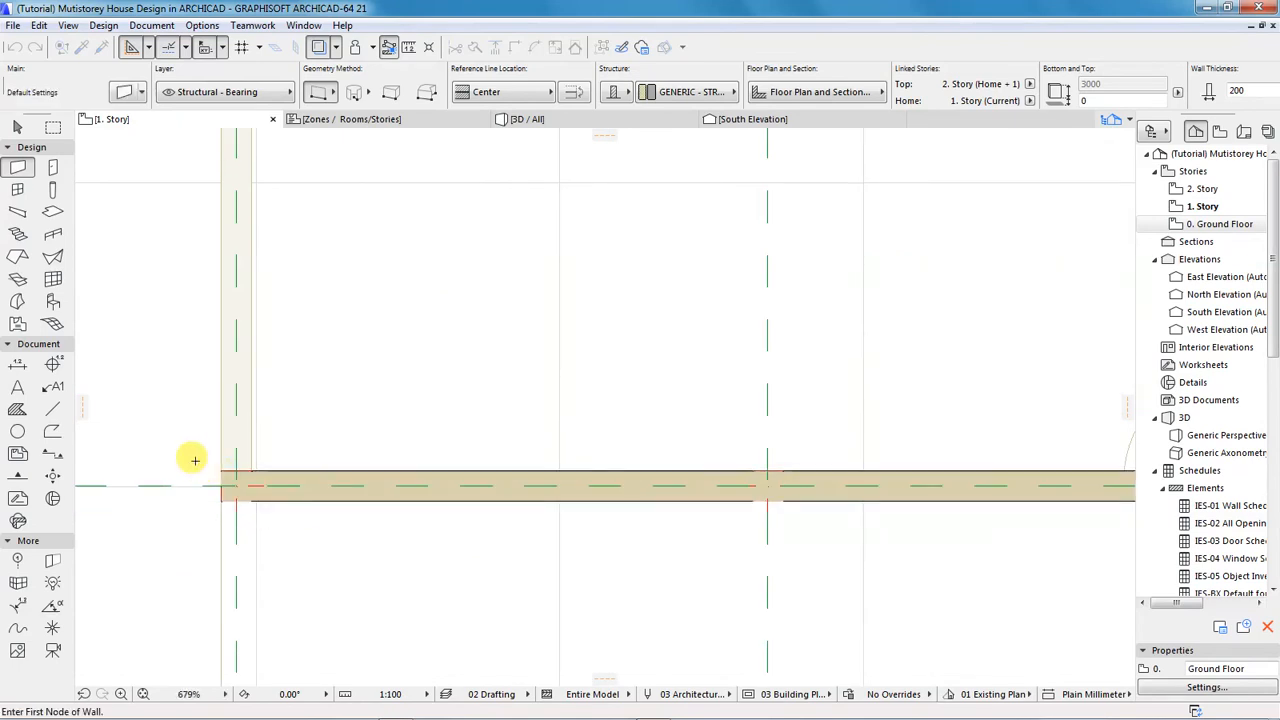
pyautogui.scroll(-6, 190, 459)
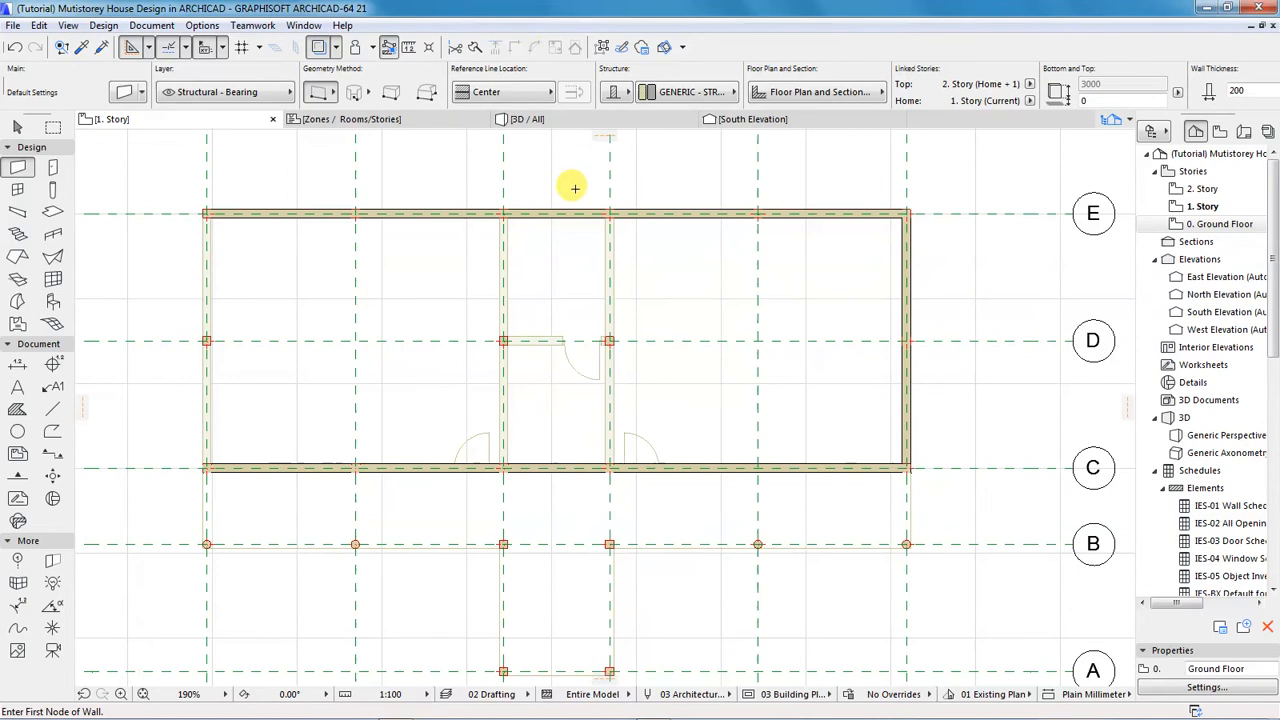
pyautogui.keyDown('ctrl'); pyautogui.click(558, 476); pyautogui.keyUp('ctrl')
# - Draw a wall along grid line 1 from the corner at grid line C up to grid line E
pyautogui.scroll(3, 197, 466)
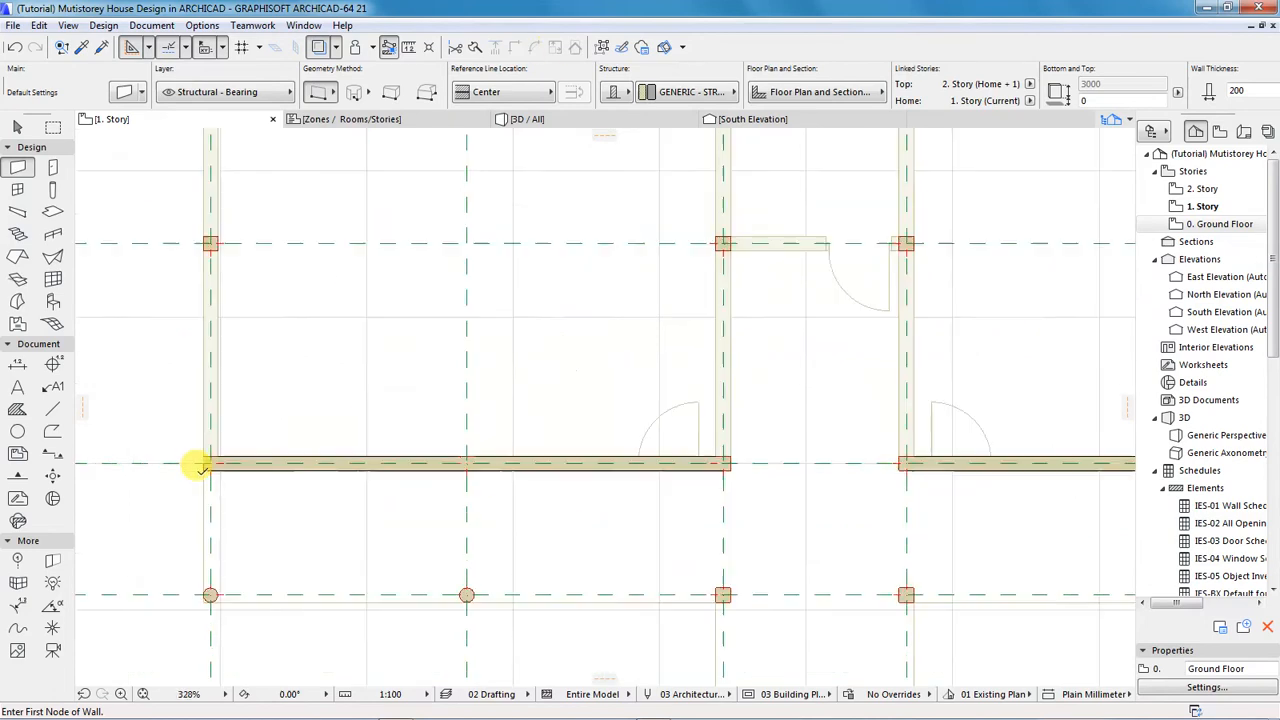
pyautogui.scroll(5, 197, 466)
pyautogui.click(243, 348)
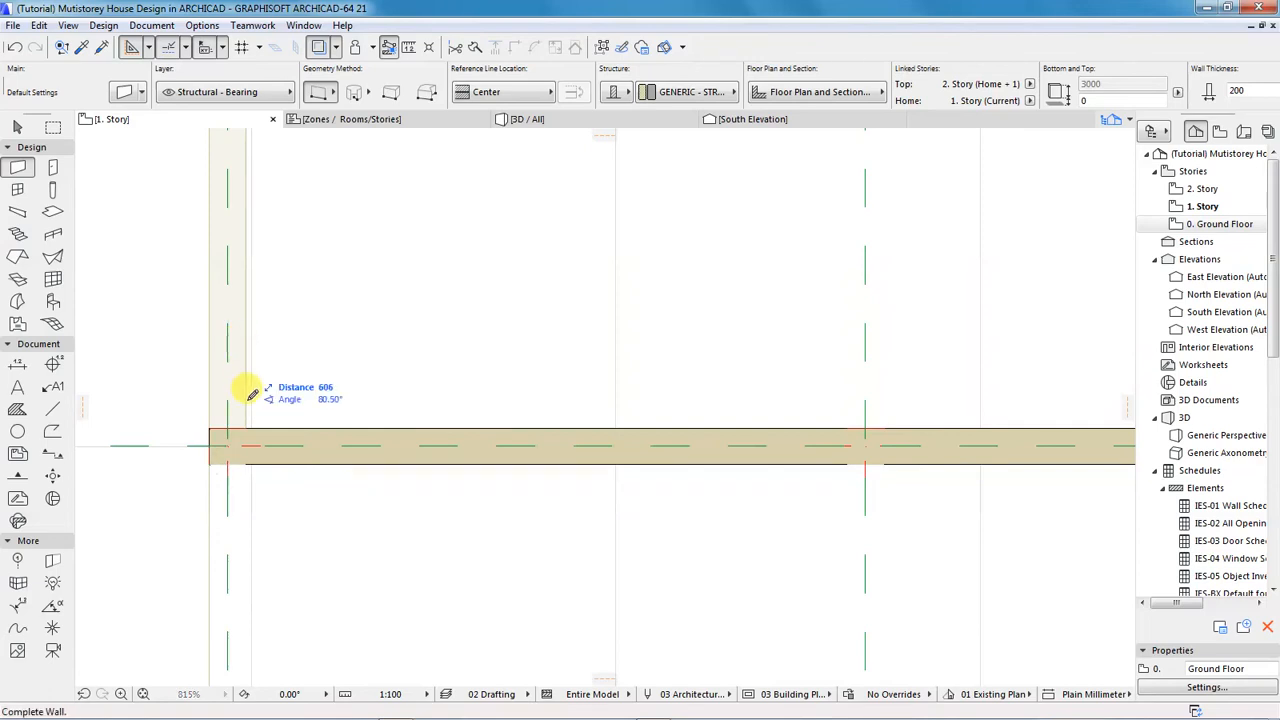
pyautogui.scroll(-9, 250, 389)
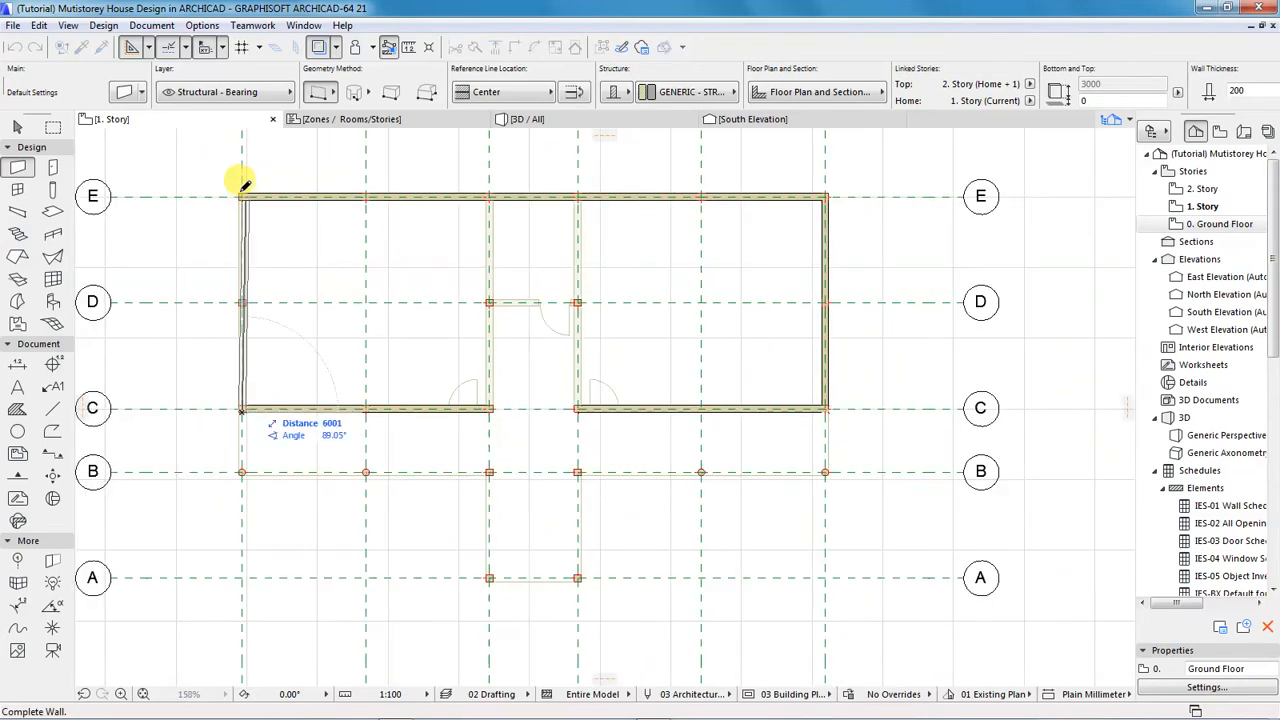
pyautogui.click(241, 196)
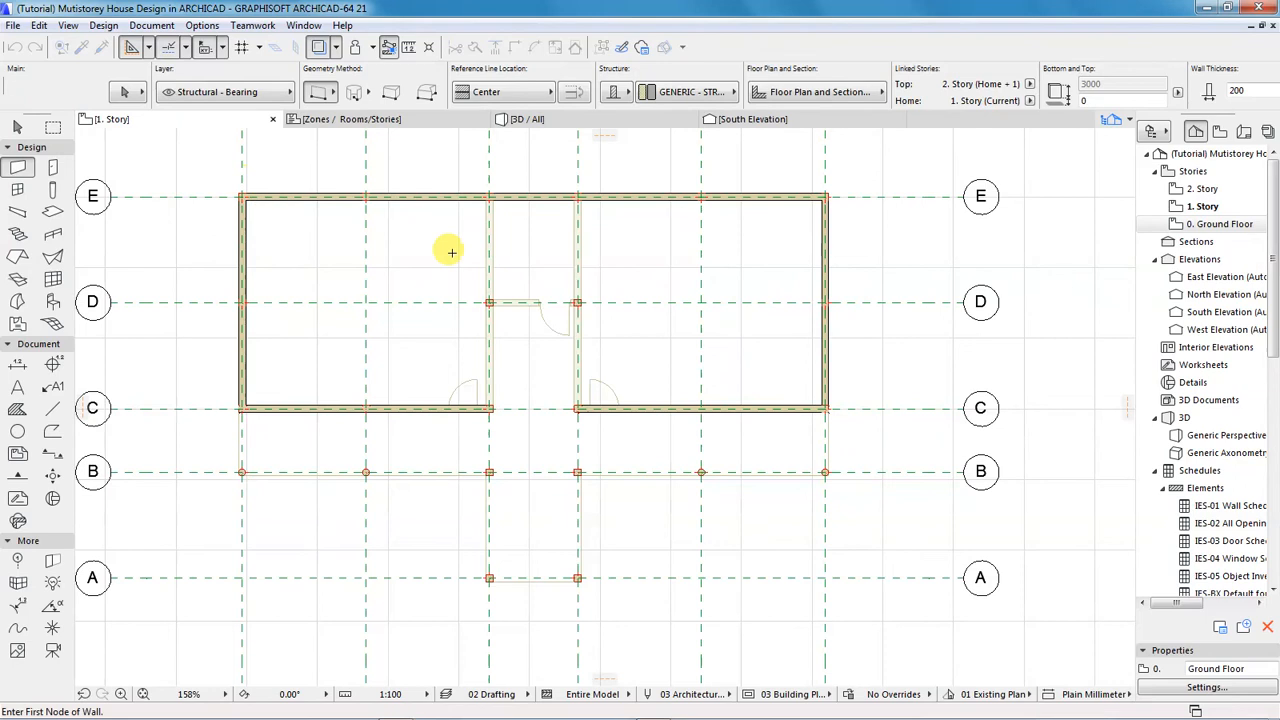
# - Draw two walls along grid lines 3 and 4, each running from grid line E down to grid line C
pyautogui.click(489, 195)
pyautogui.click(490, 407)
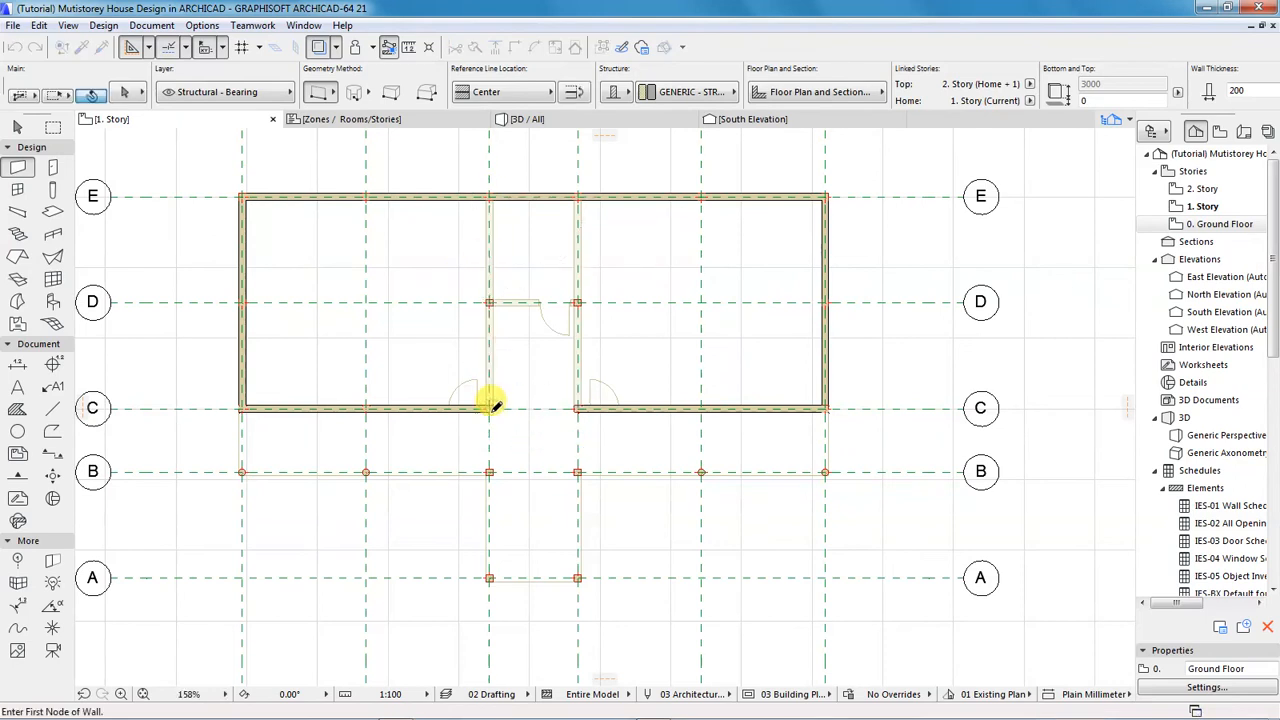
pyautogui.click(576, 196)
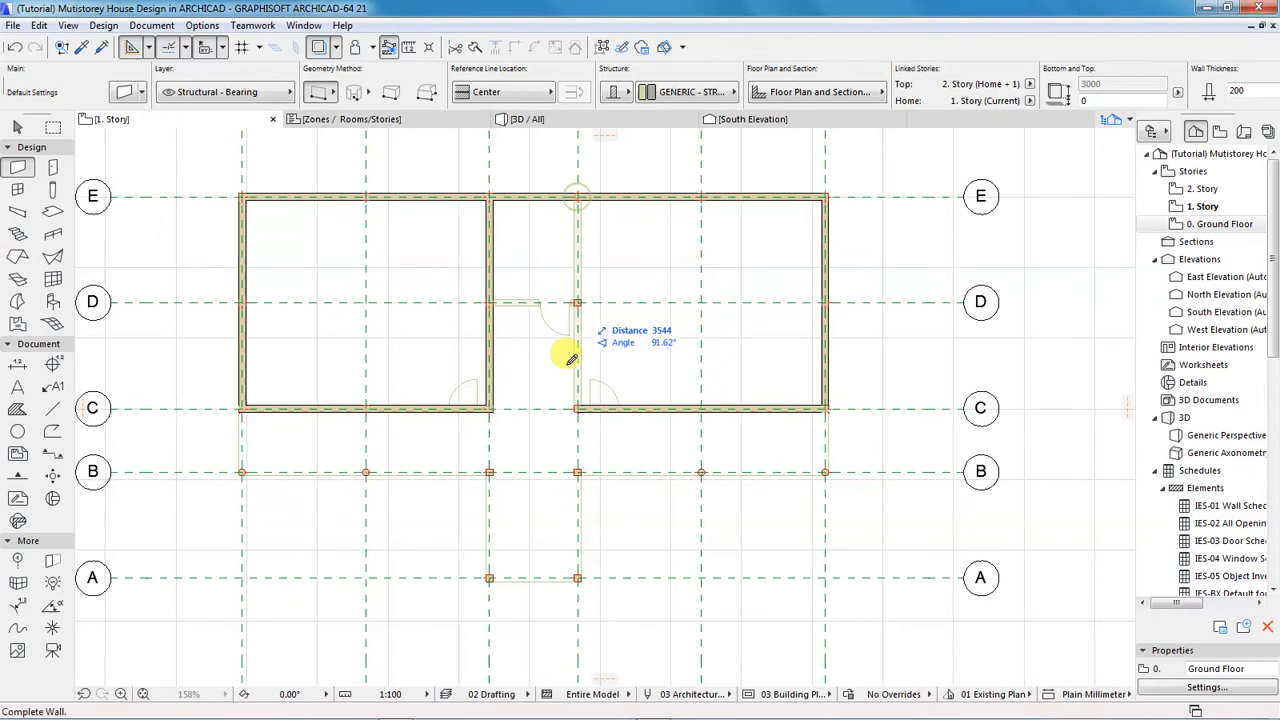
pyautogui.click(578, 407)
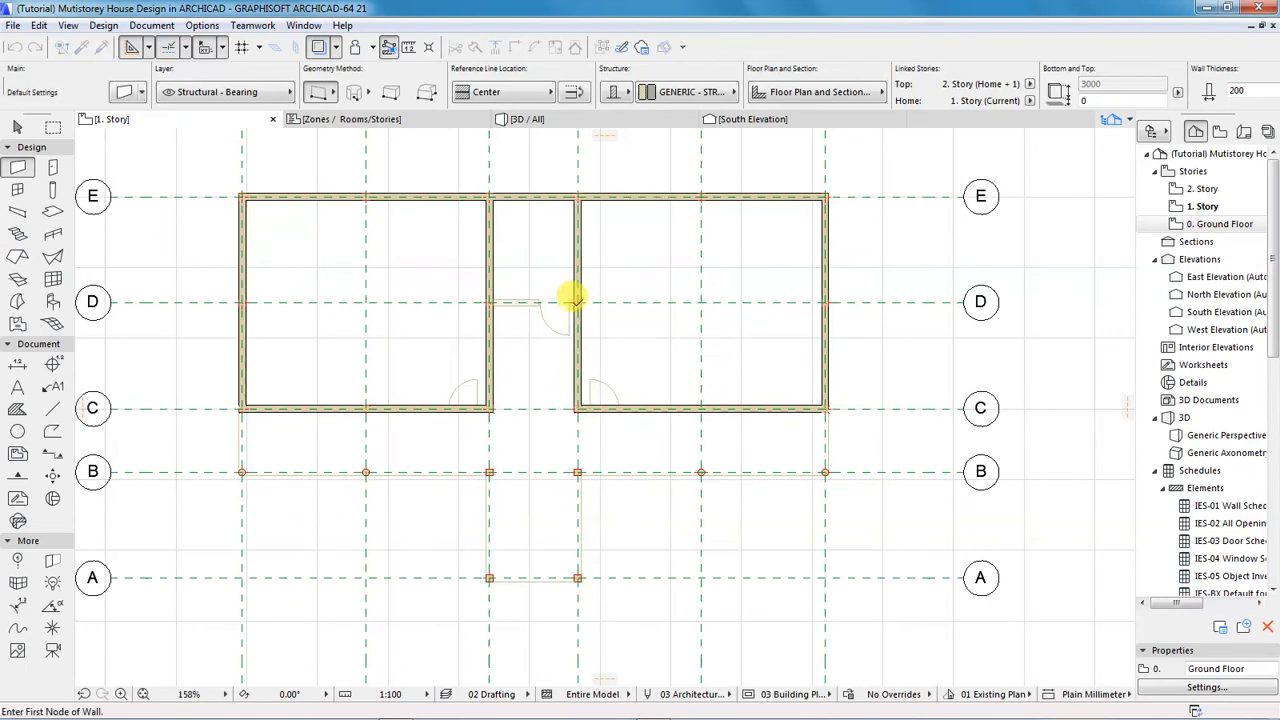
# - Draw a short wall along grid line D connecting the walls on grid lines 3 and 4
pyautogui.scroll(3, 578, 298)
pyautogui.click(397, 297)
pyautogui.click(579, 297)
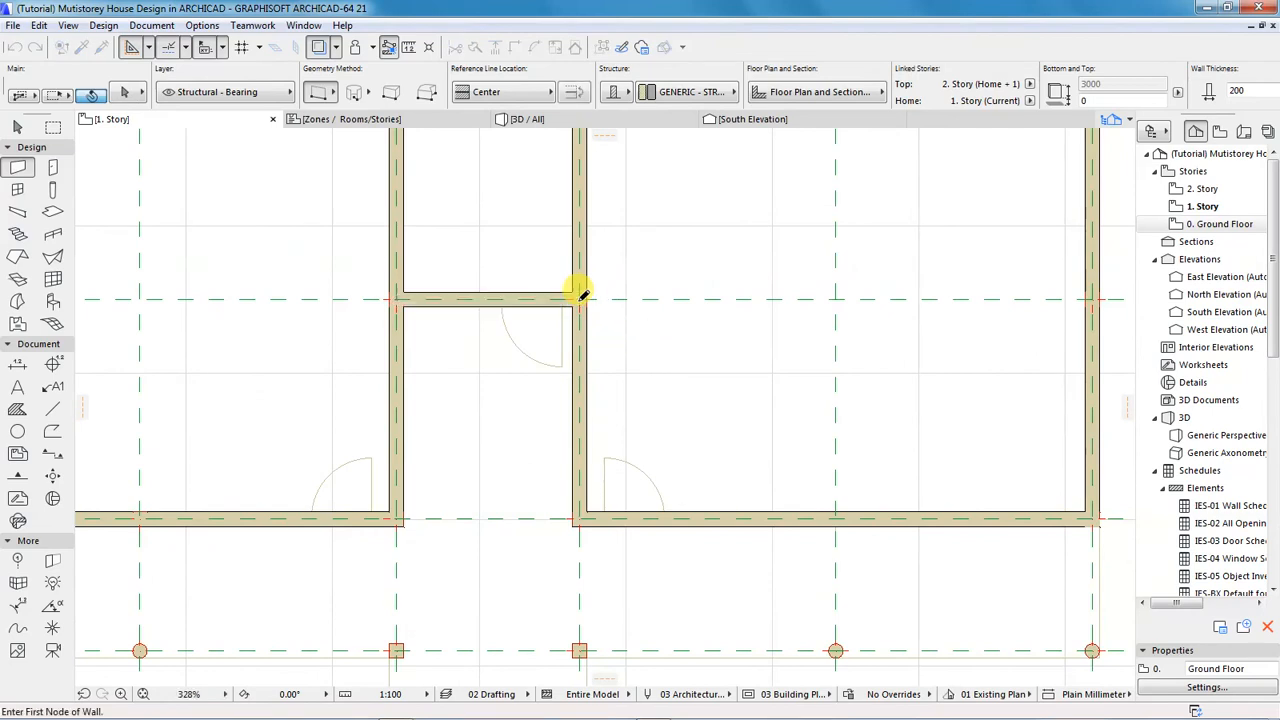
pyautogui.scroll(-5, 553, 421)
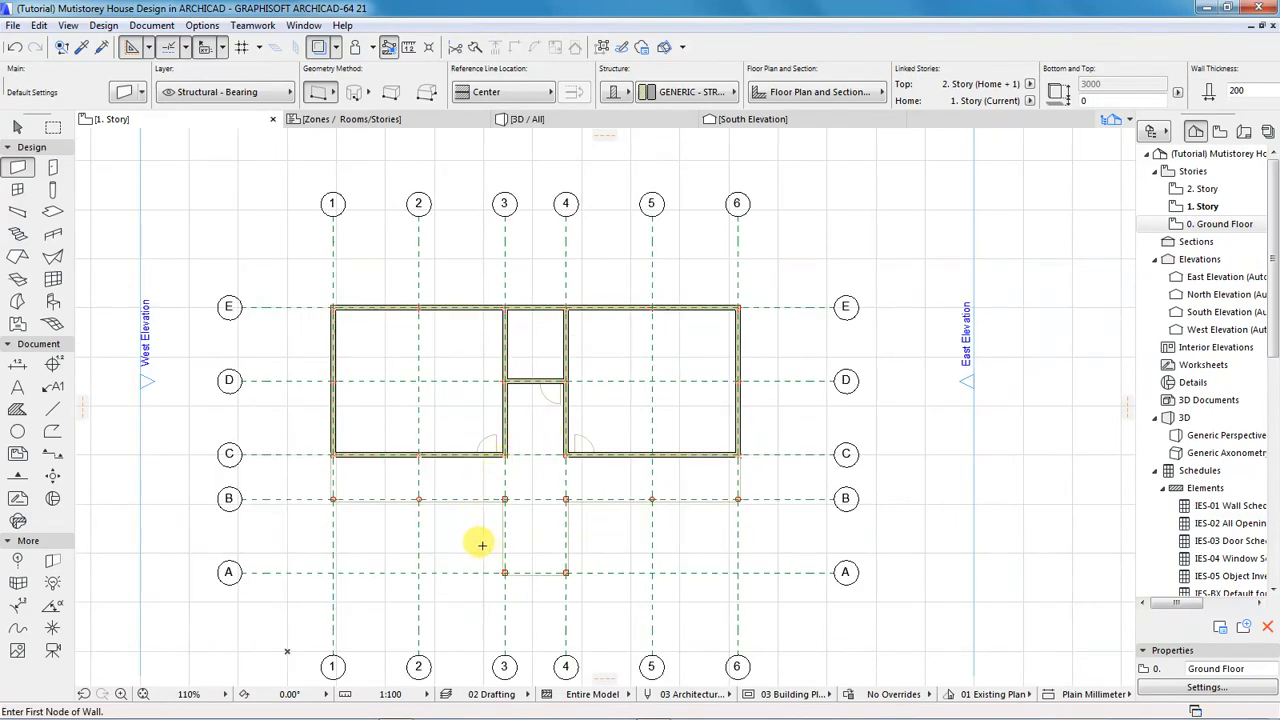
pyautogui.scroll(1, 481, 545)
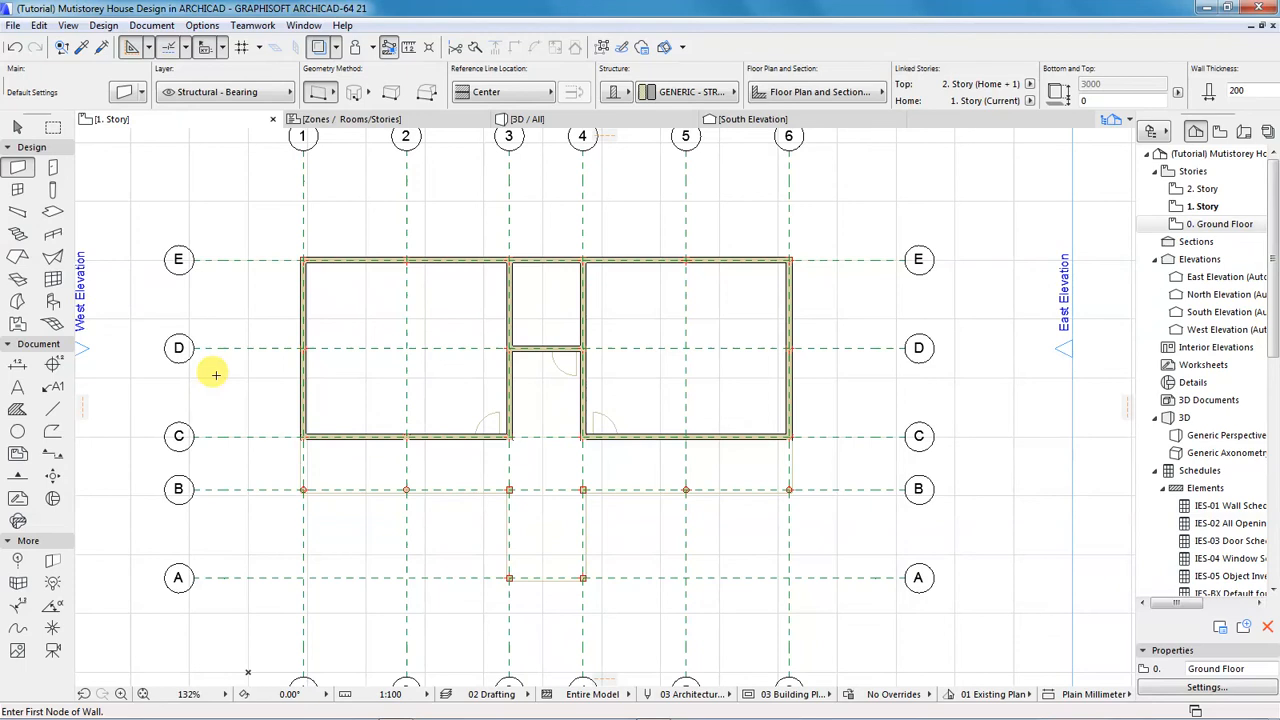
# - Place two 1800 x 1350 windows in the grid line E wall, one between grid lines 1 and 2 and one between 2 and 3
pyautogui.click(100, 26)
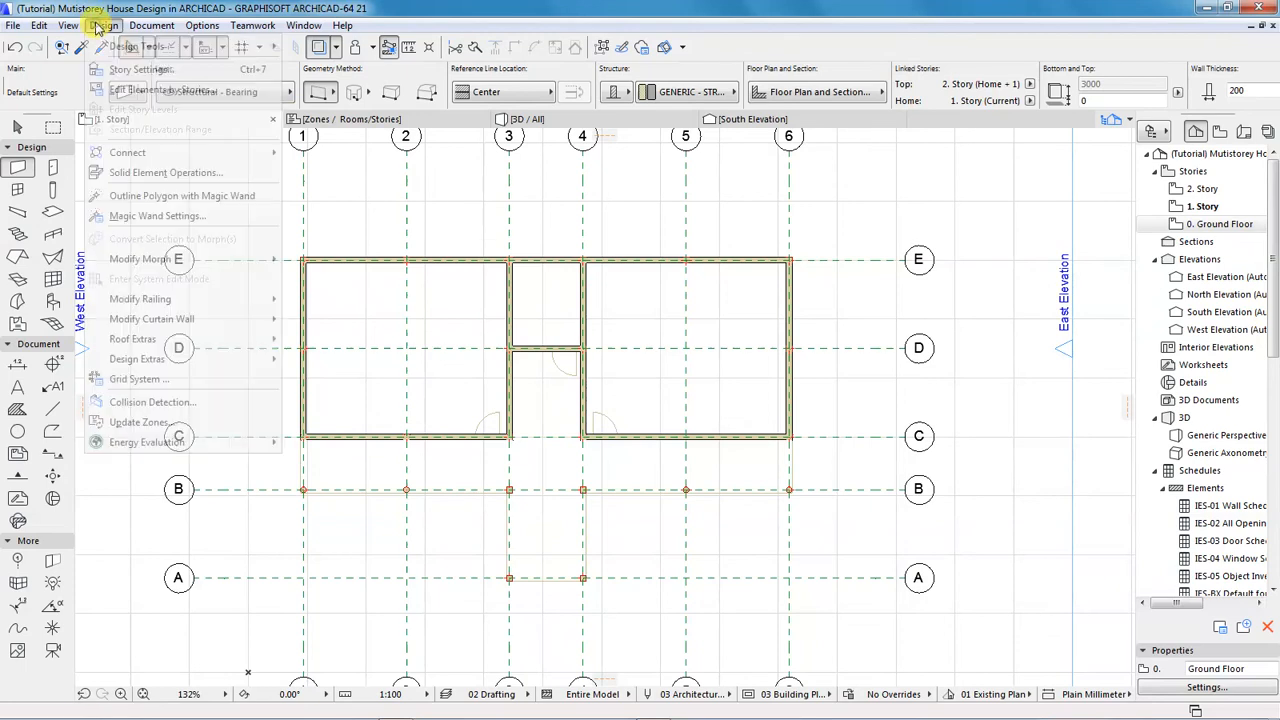
pyautogui.moveTo(140, 57)
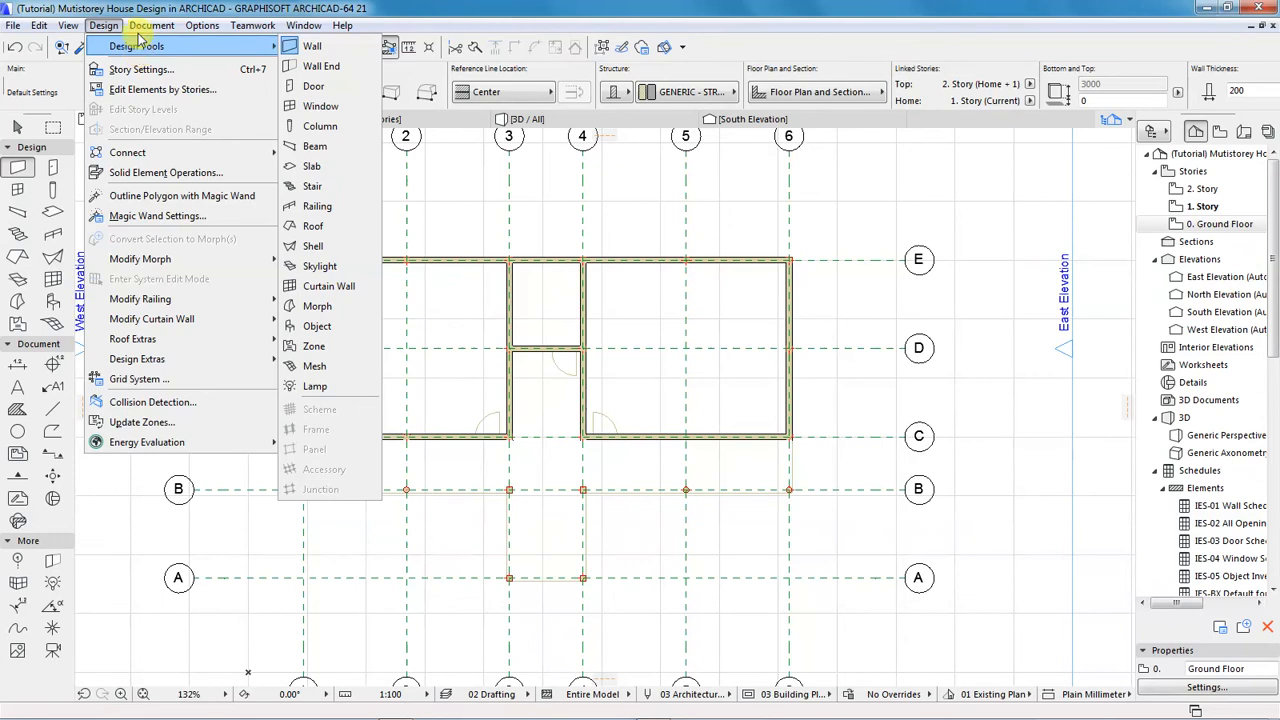
pyautogui.click(138, 28)
pyautogui.click(103, 26)
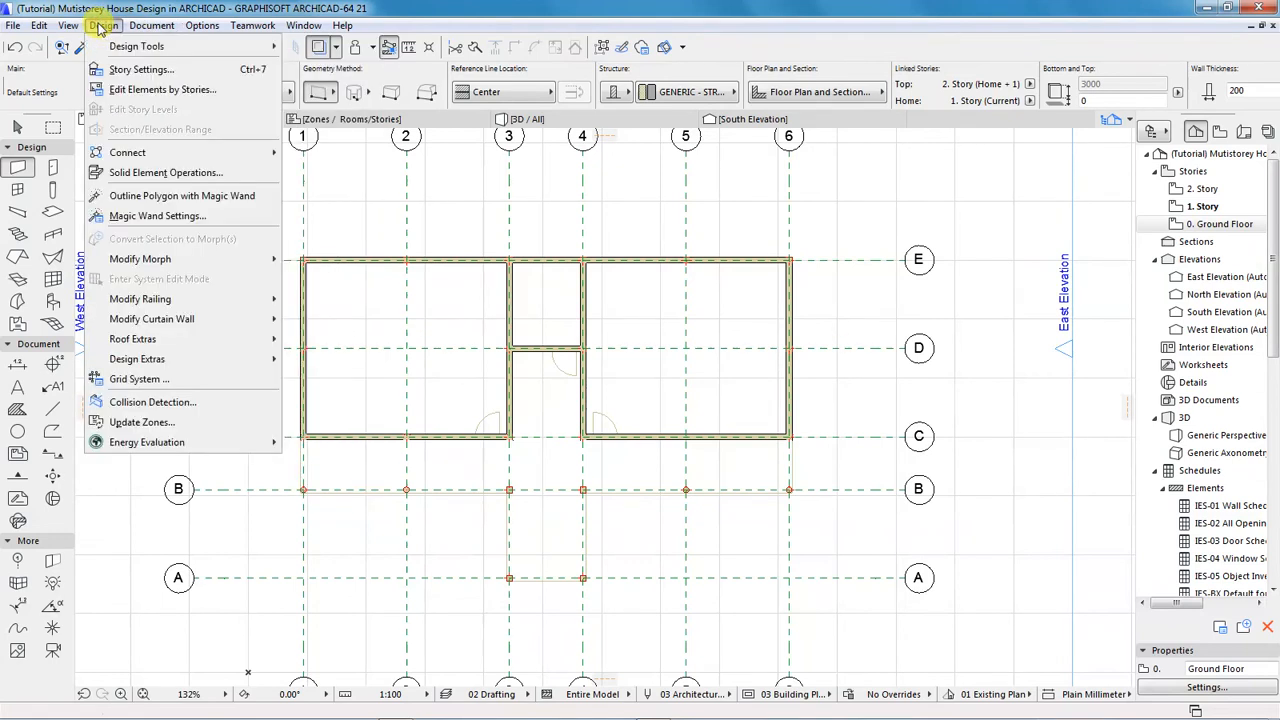
pyautogui.moveTo(216, 48)
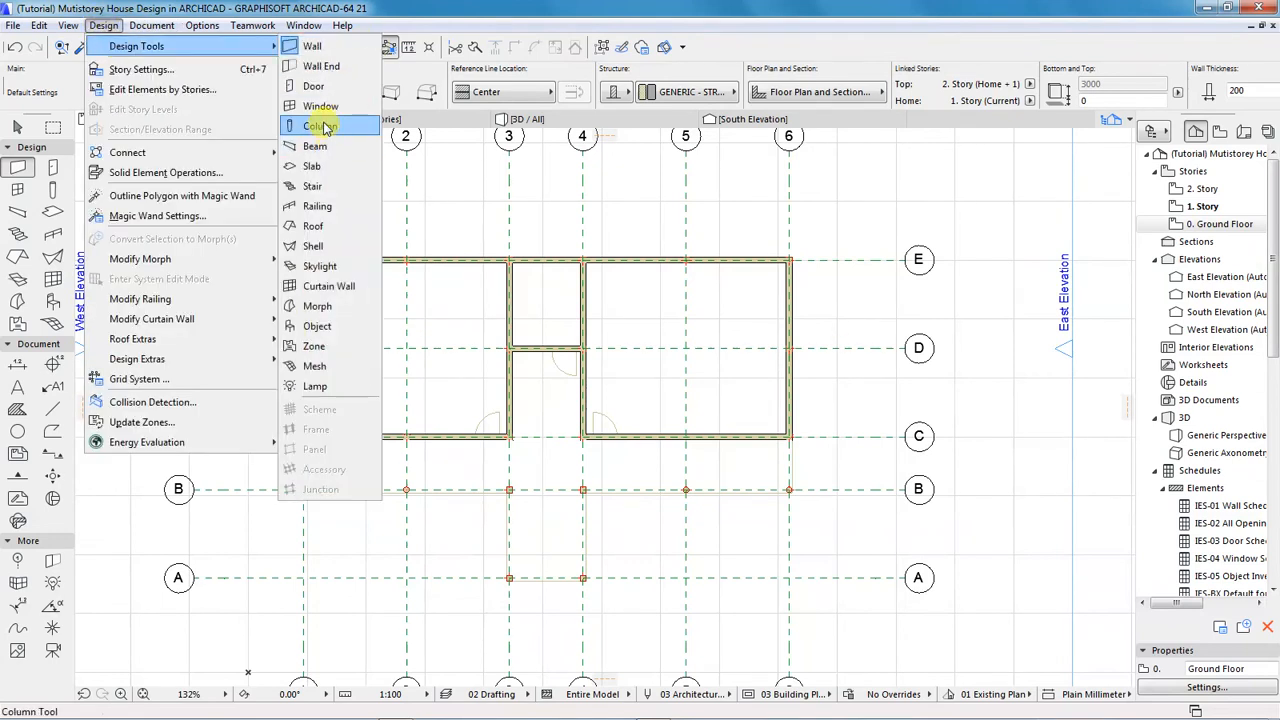
pyautogui.click(318, 89)
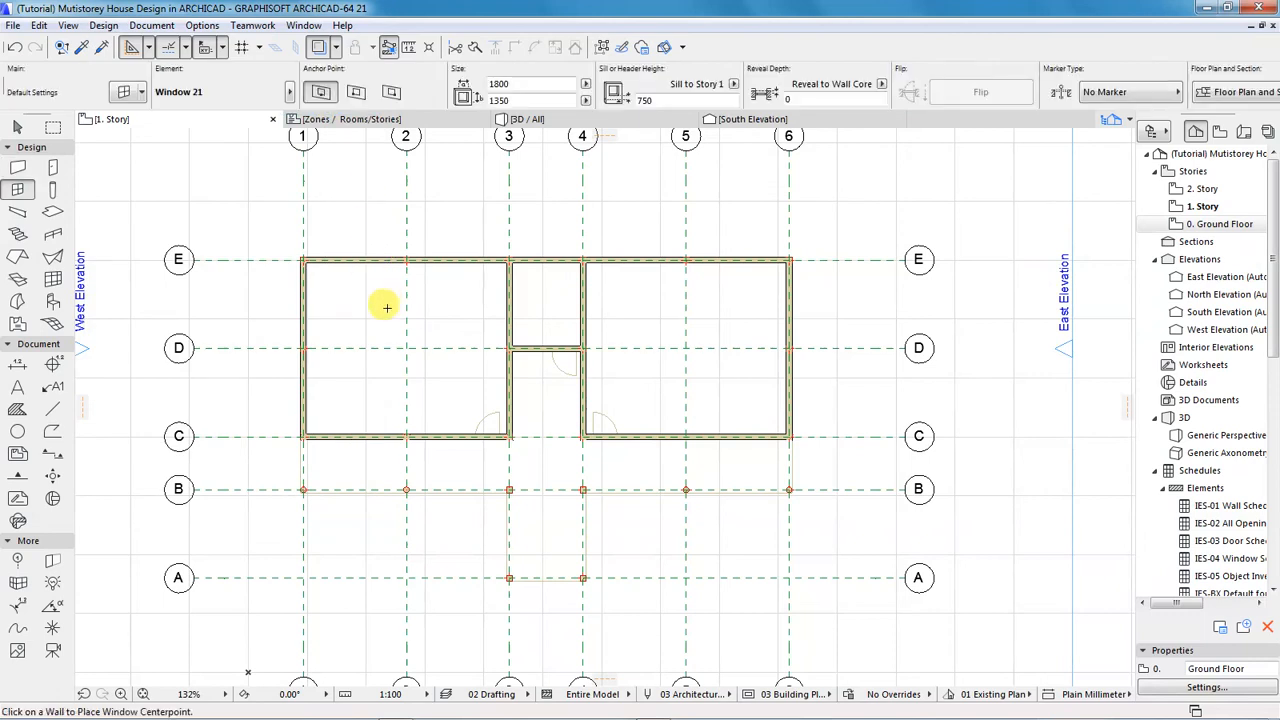
pyautogui.scroll(3, 386, 307)
pyautogui.scroll(2, 490, 200)
pyautogui.scroll(-1, 310, 280)
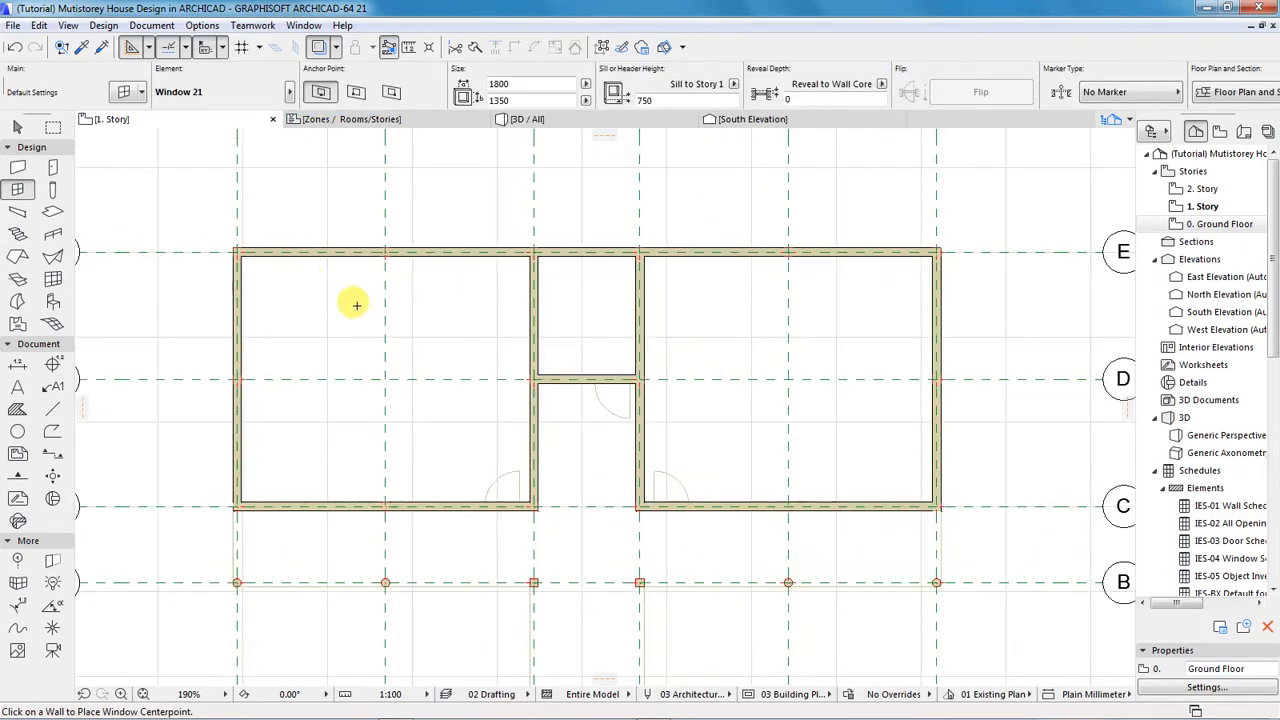
pyautogui.click(311, 245)
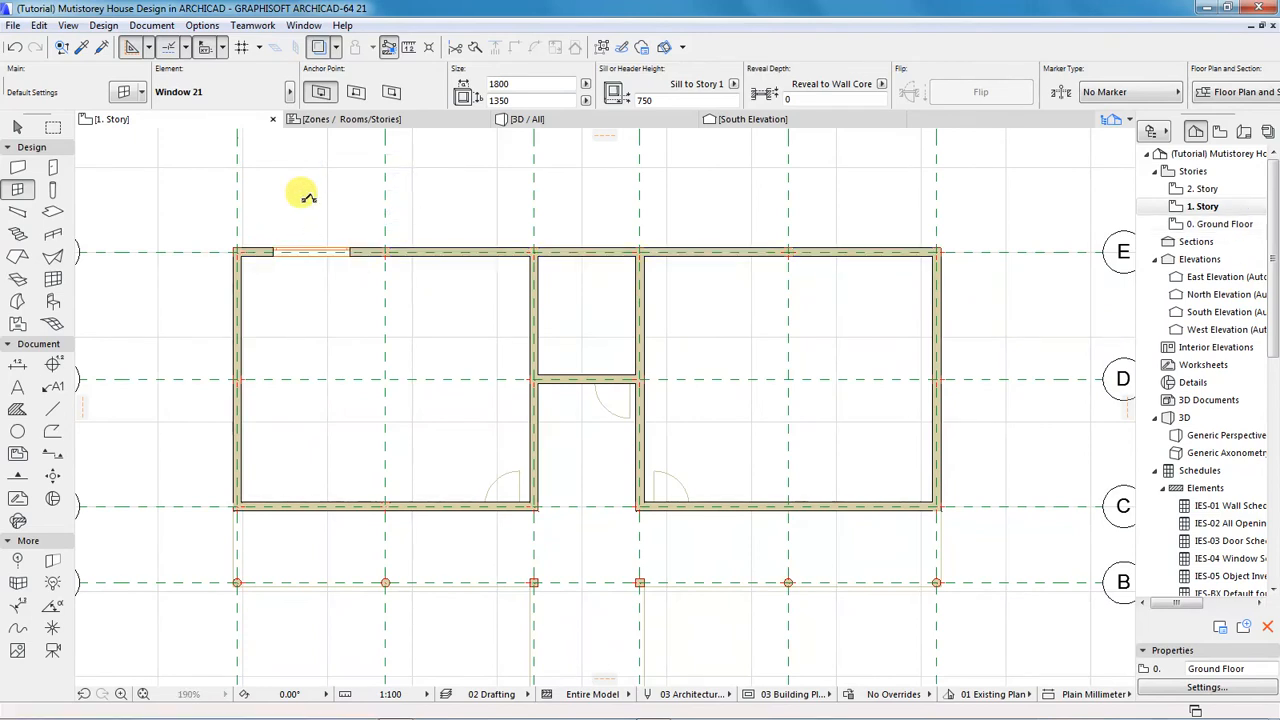
pyautogui.click(462, 245)
pyautogui.click(468, 199)
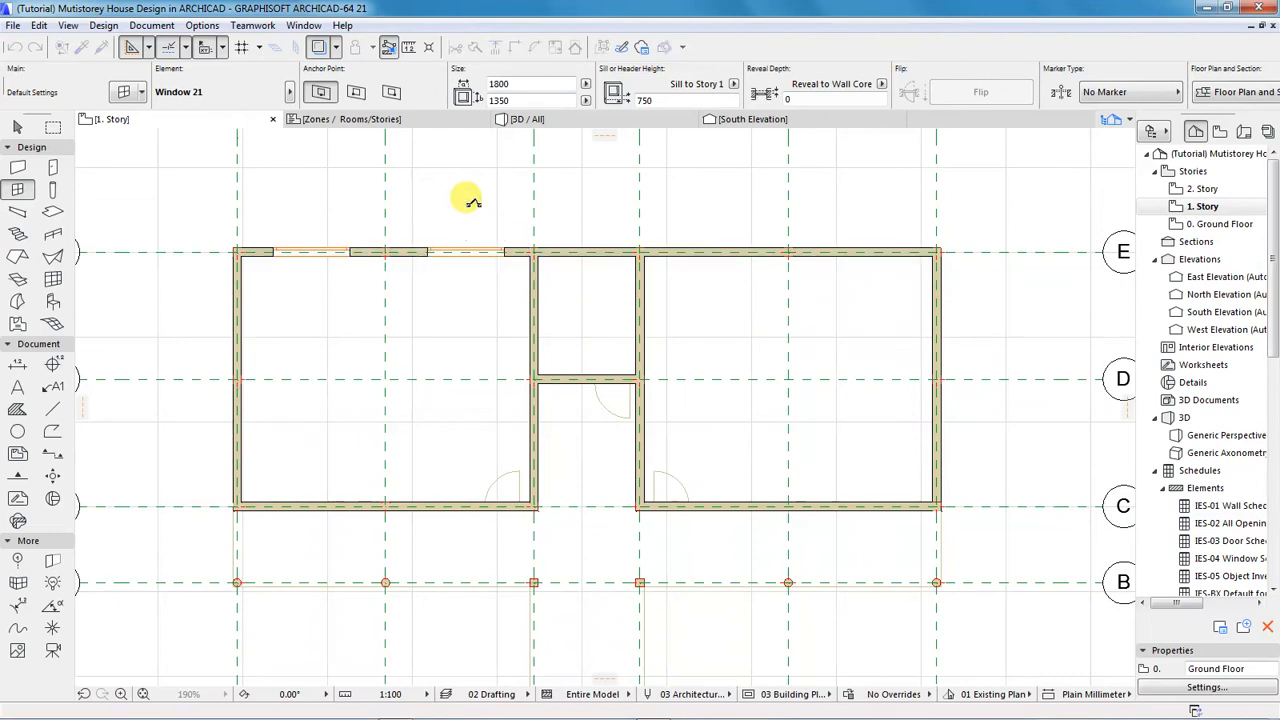
# - Place two more 1800 mm wide windows in the grid line E wall, between grid lines 4 and 5 and between 5 and 6
pyautogui.click(714, 237)
pyautogui.click(709, 200)
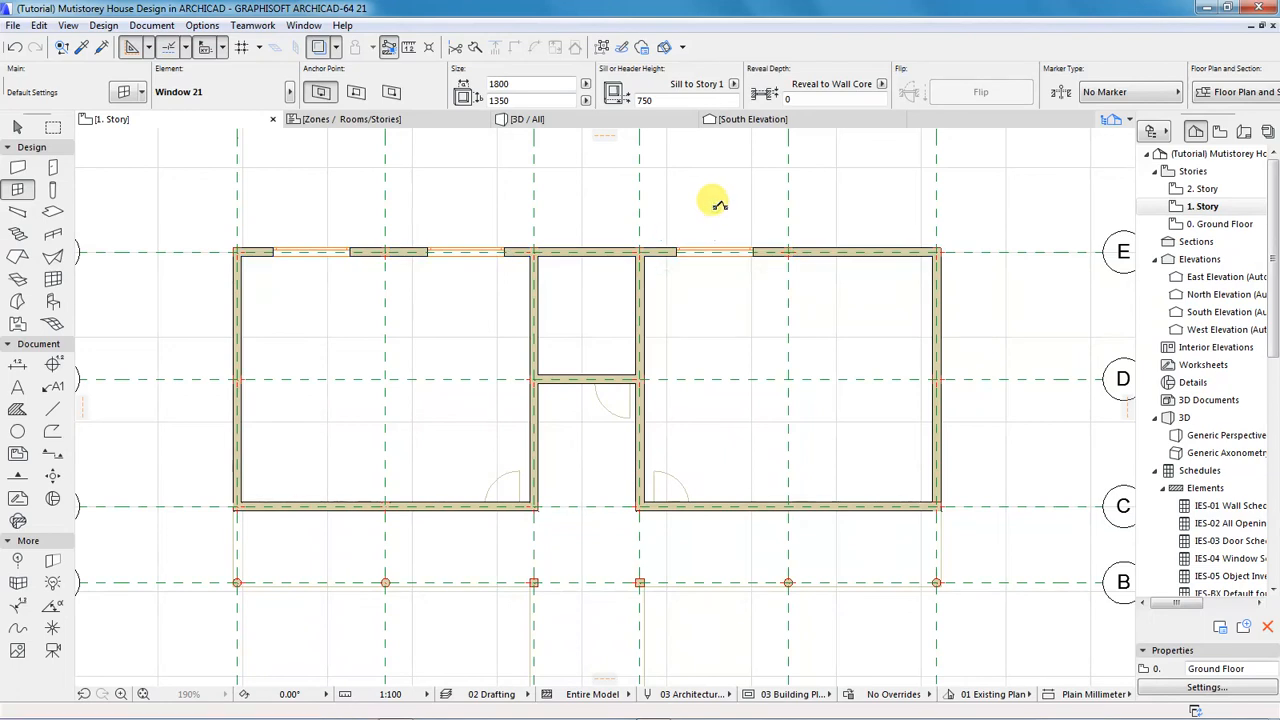
pyautogui.click(866, 240)
pyautogui.click(870, 202)
# - Place windows in the grid line C walls, one between grid lines 5 and 6 and one between grid lines 1 and 2
pyautogui.click(865, 506)
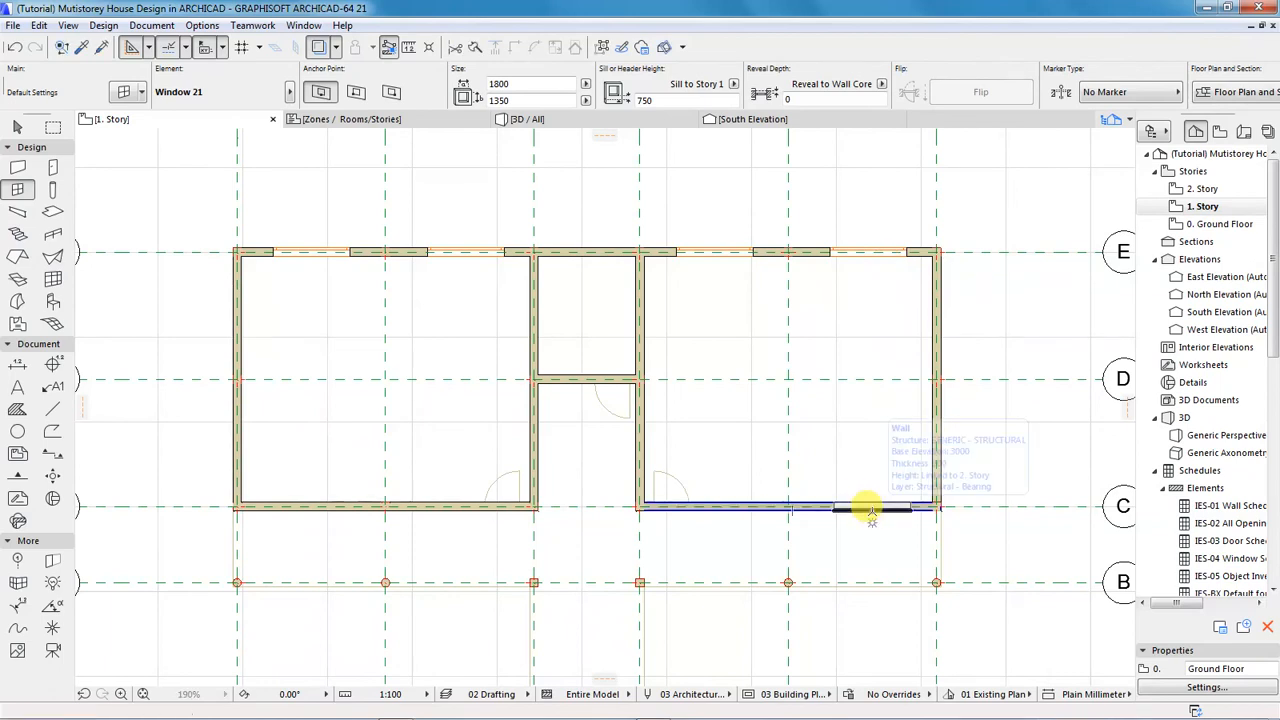
pyautogui.click(877, 548)
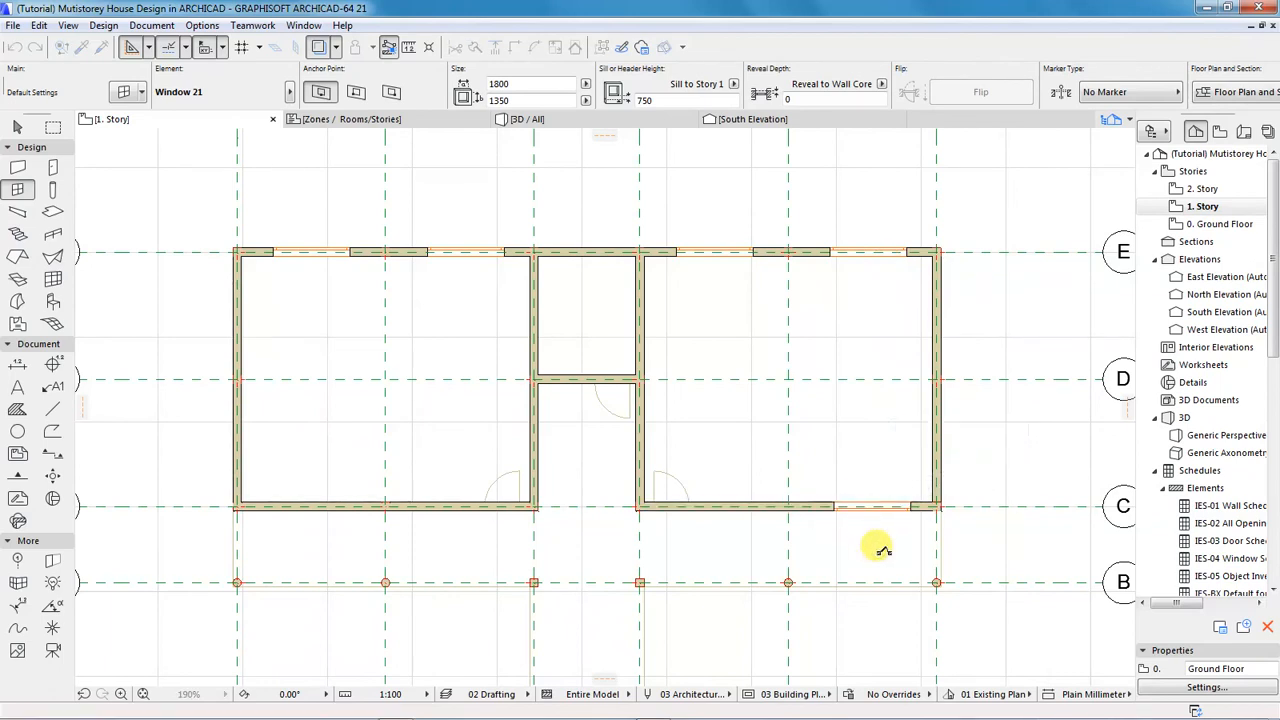
pyautogui.click(318, 508)
pyautogui.click(318, 516)
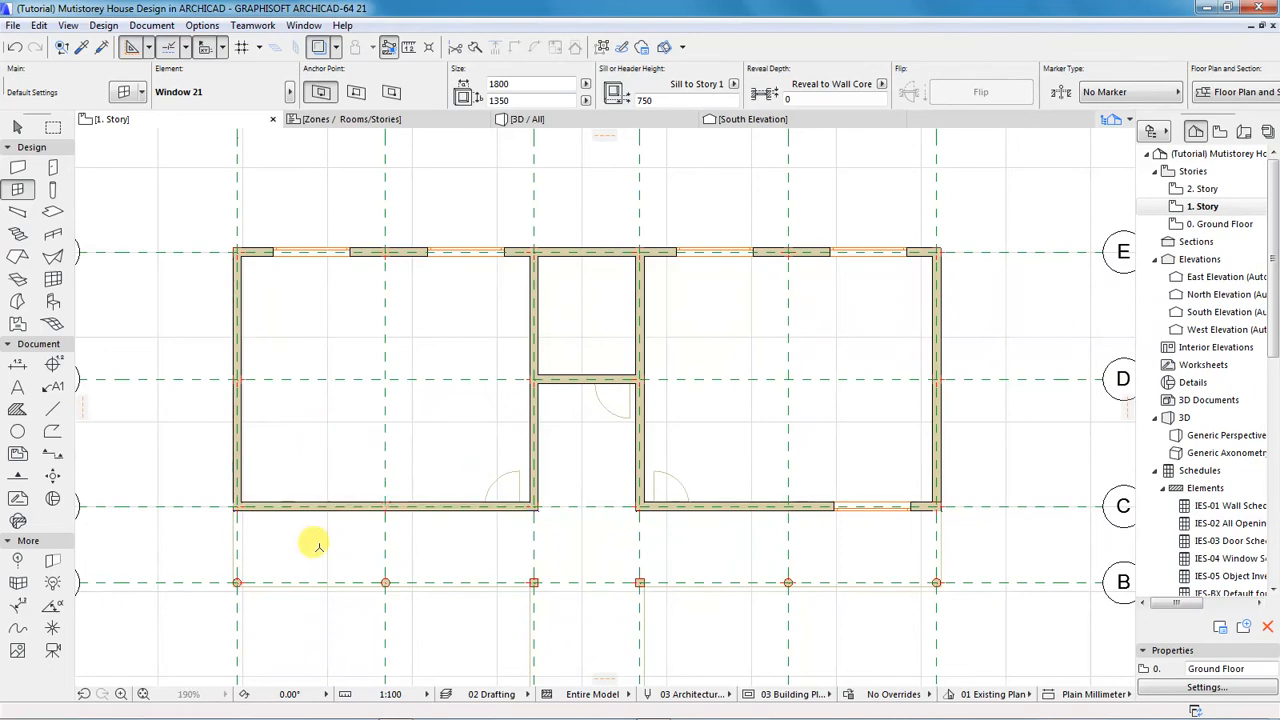
pyautogui.click(322, 545)
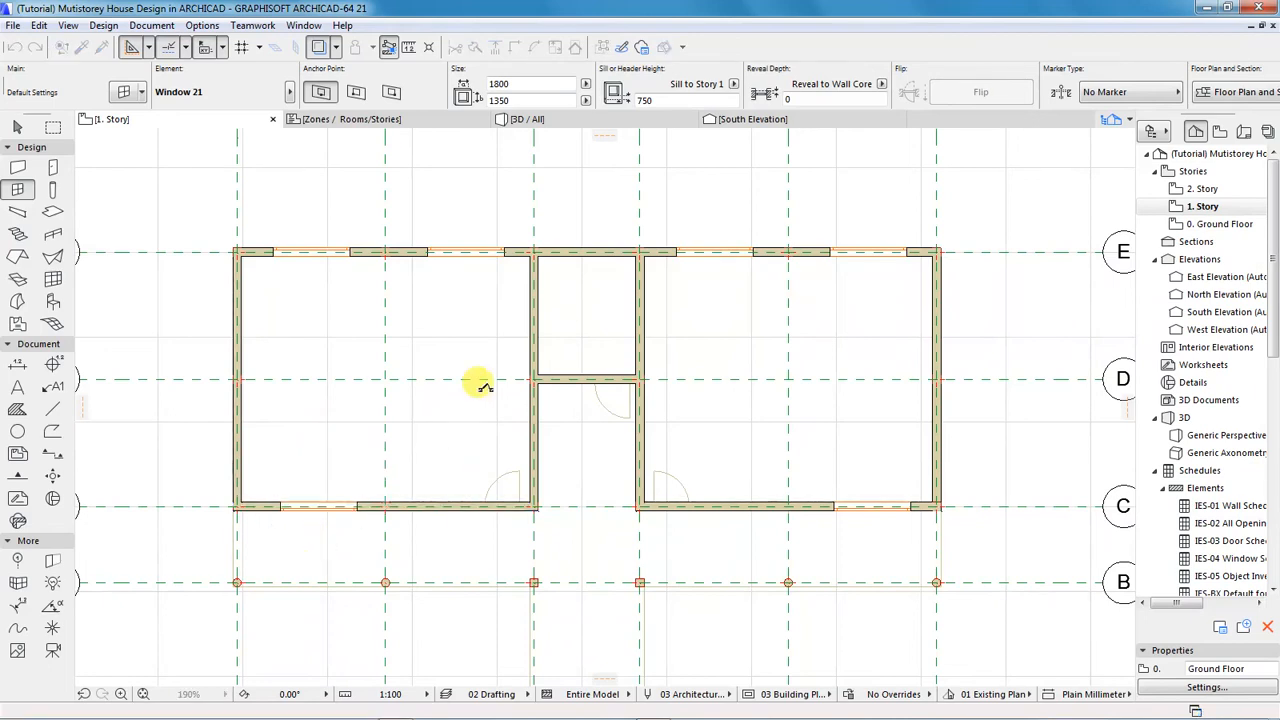
# - Add a window in the grid line E wall between grid lines 3 and 4 and set its width to 1200
pyautogui.click(586, 218)
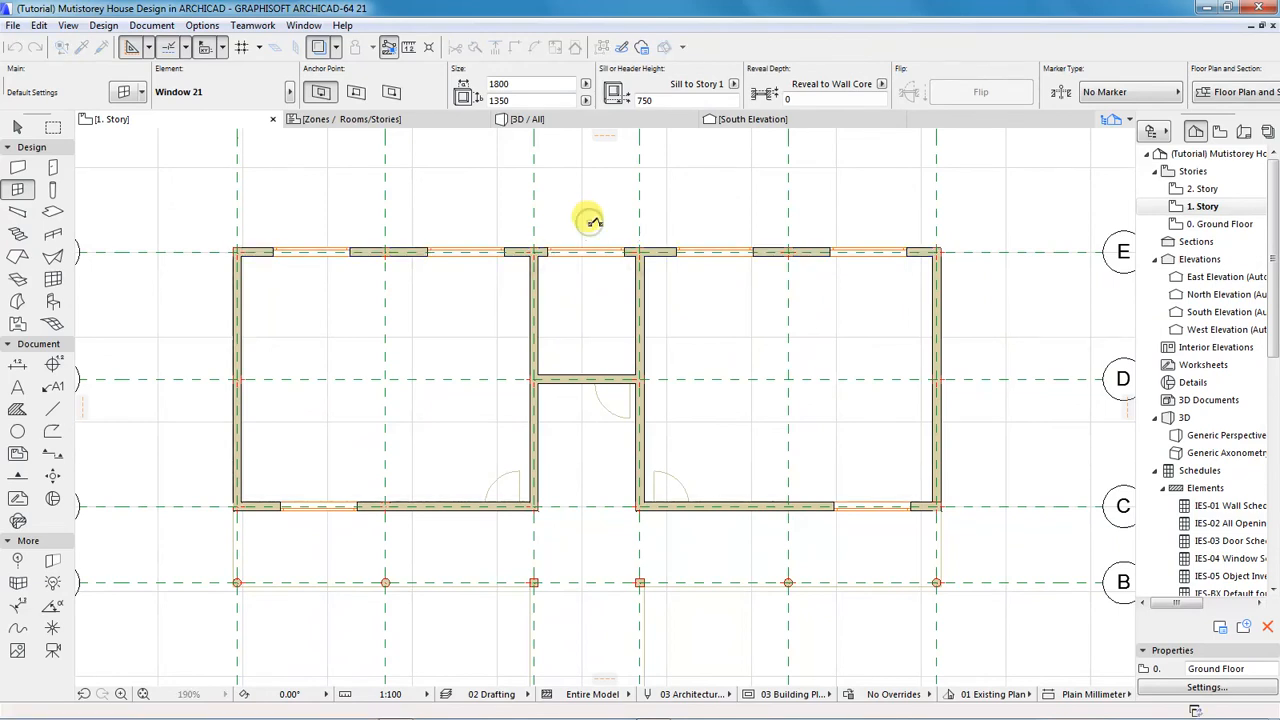
pyautogui.click(620, 262)
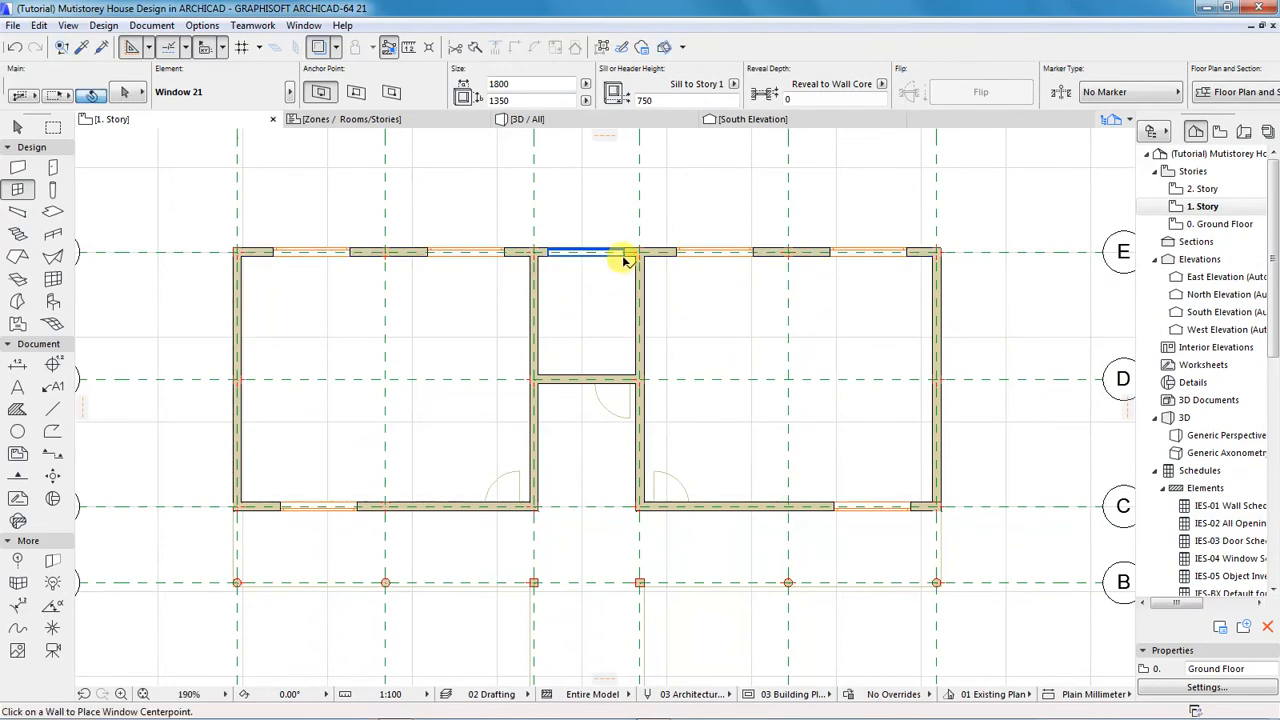
pyautogui.click(513, 83)
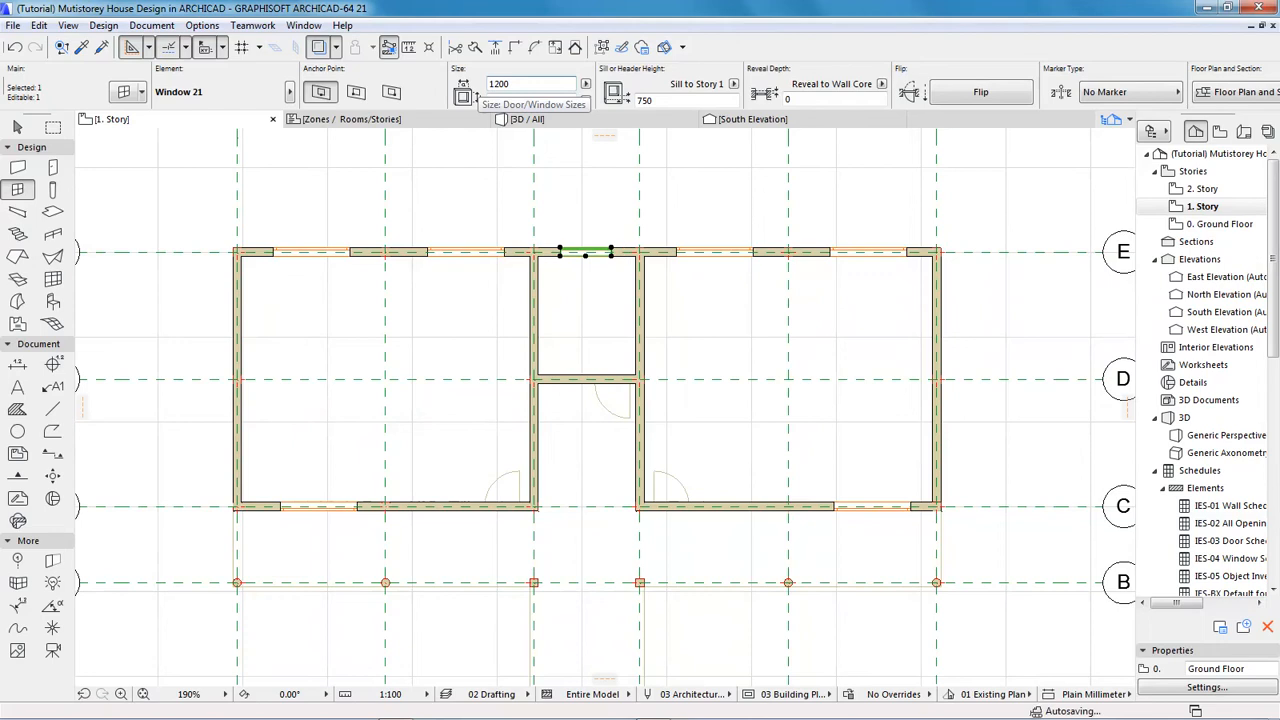
pyautogui.press('Escape')
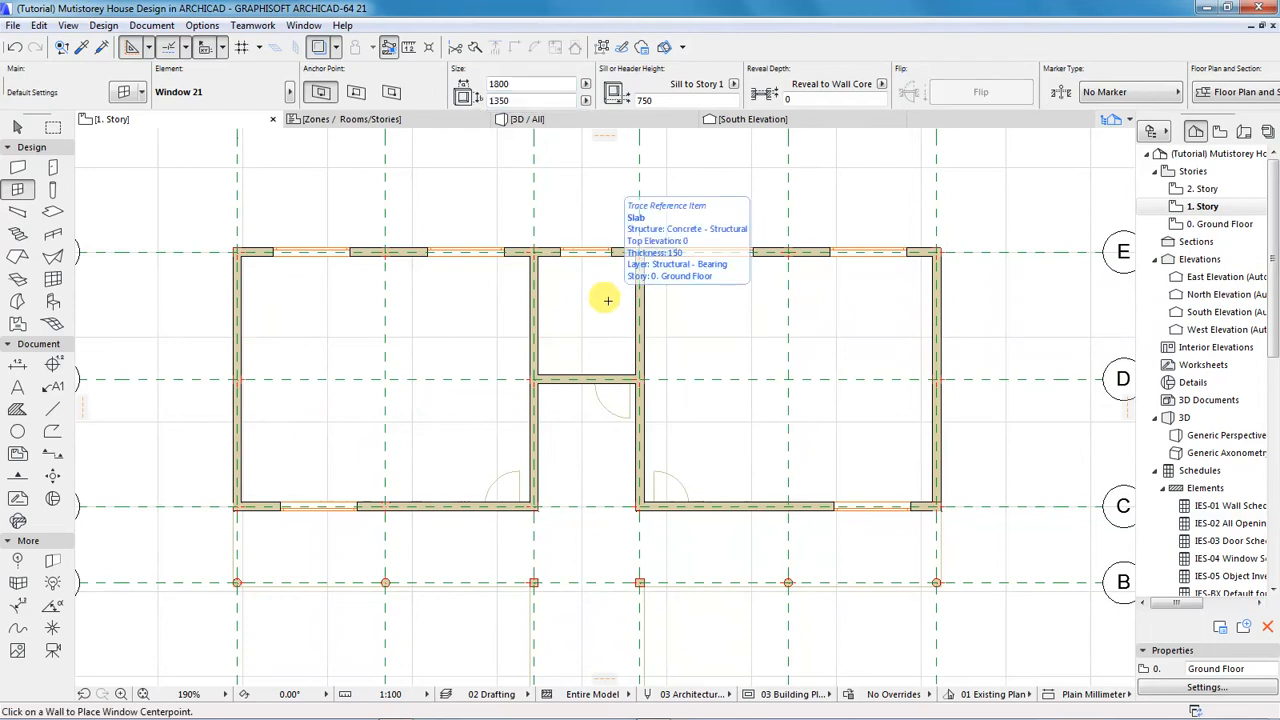
# - Place a 900 x 2100 door over the traced door beside grid line 3 in the grid line C wall, hinged toward grid line 3 and opening inward
pyautogui.click(104, 25)
pyautogui.moveTo(269, 48)
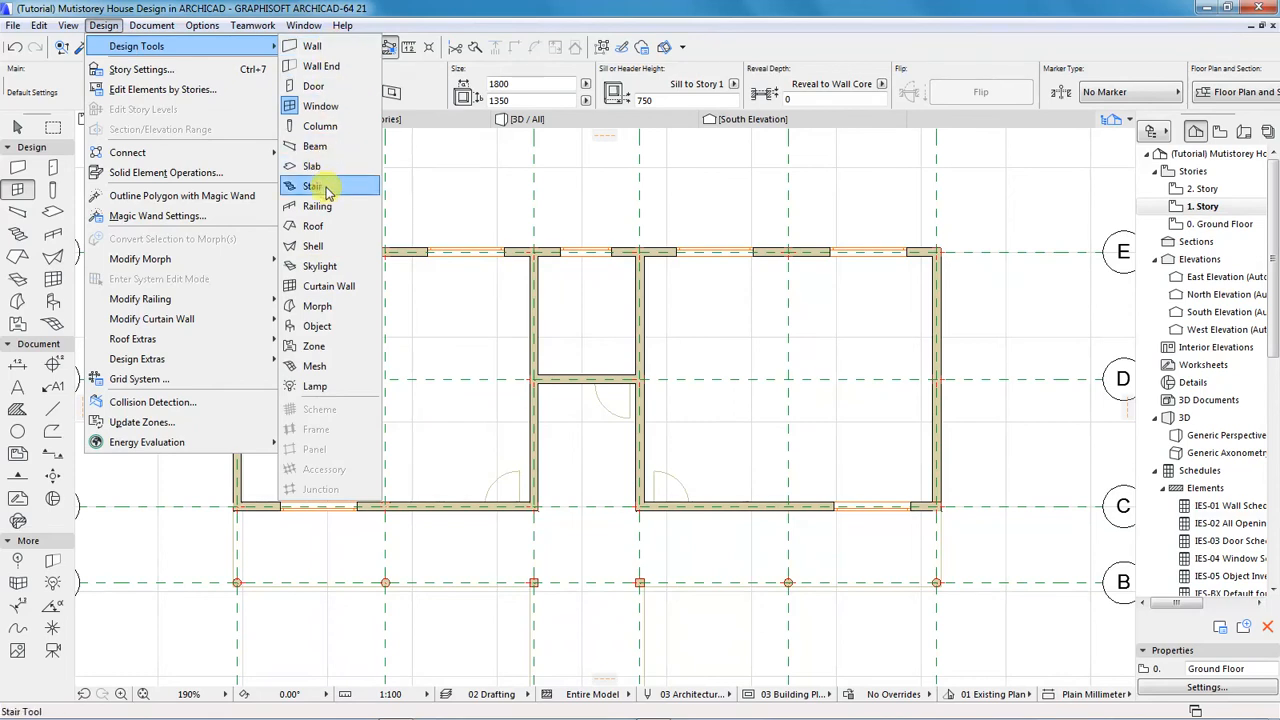
pyautogui.click(313, 86)
pyautogui.click(620, 392)
pyautogui.scroll(4, 494, 523)
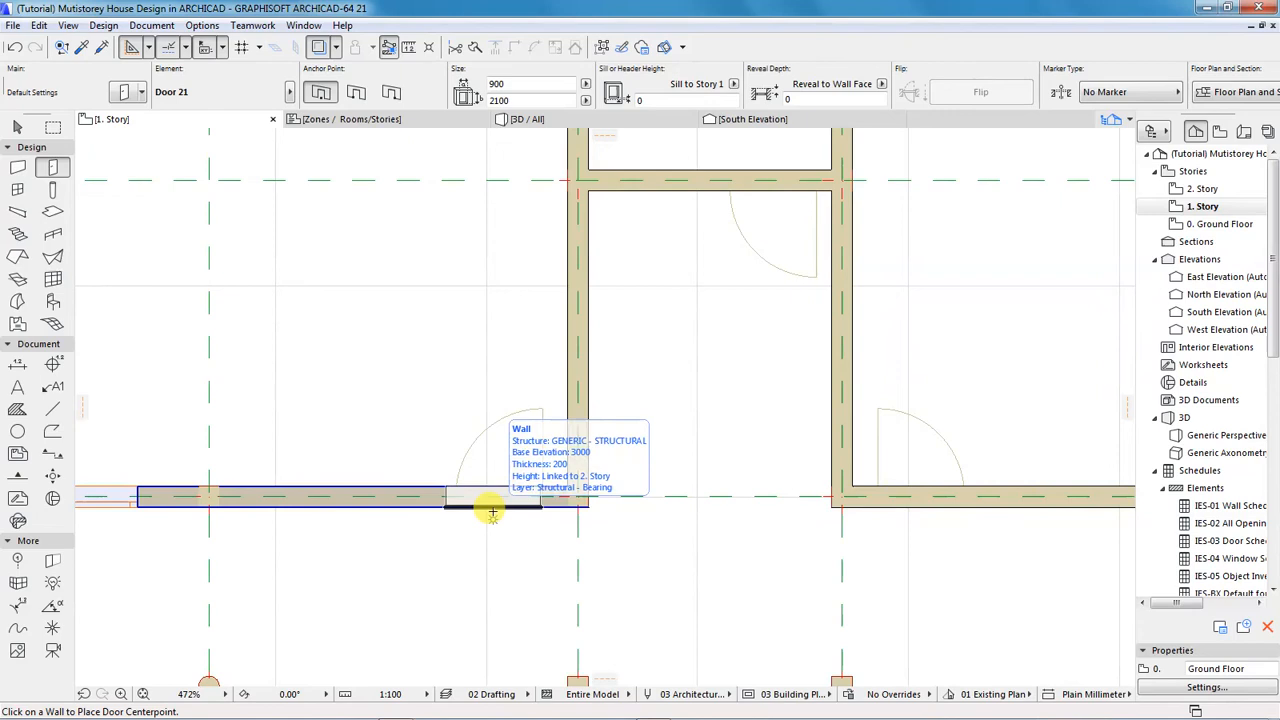
pyautogui.click(493, 510)
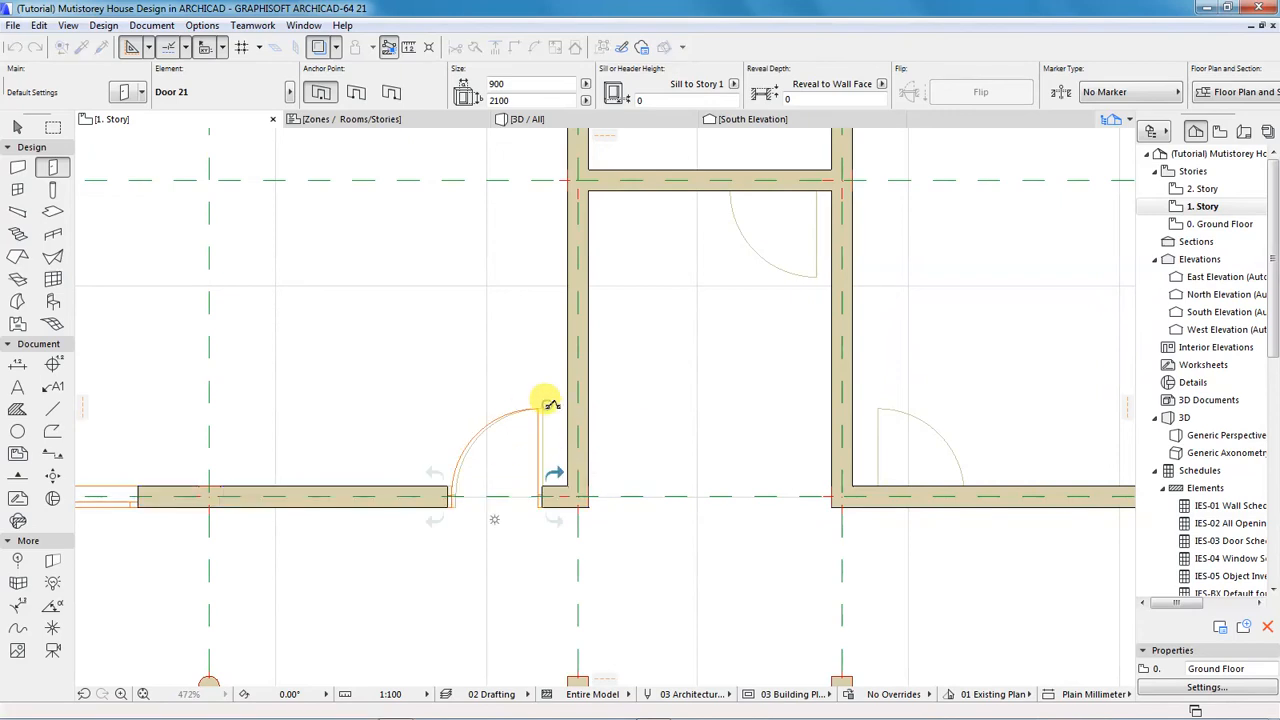
pyautogui.click(552, 404)
# - Place a matching door over the traced one beside grid line 4 in the grid line C wall, hinged toward grid line 4 and opening inward
pyautogui.scroll(-3, 300, 460)
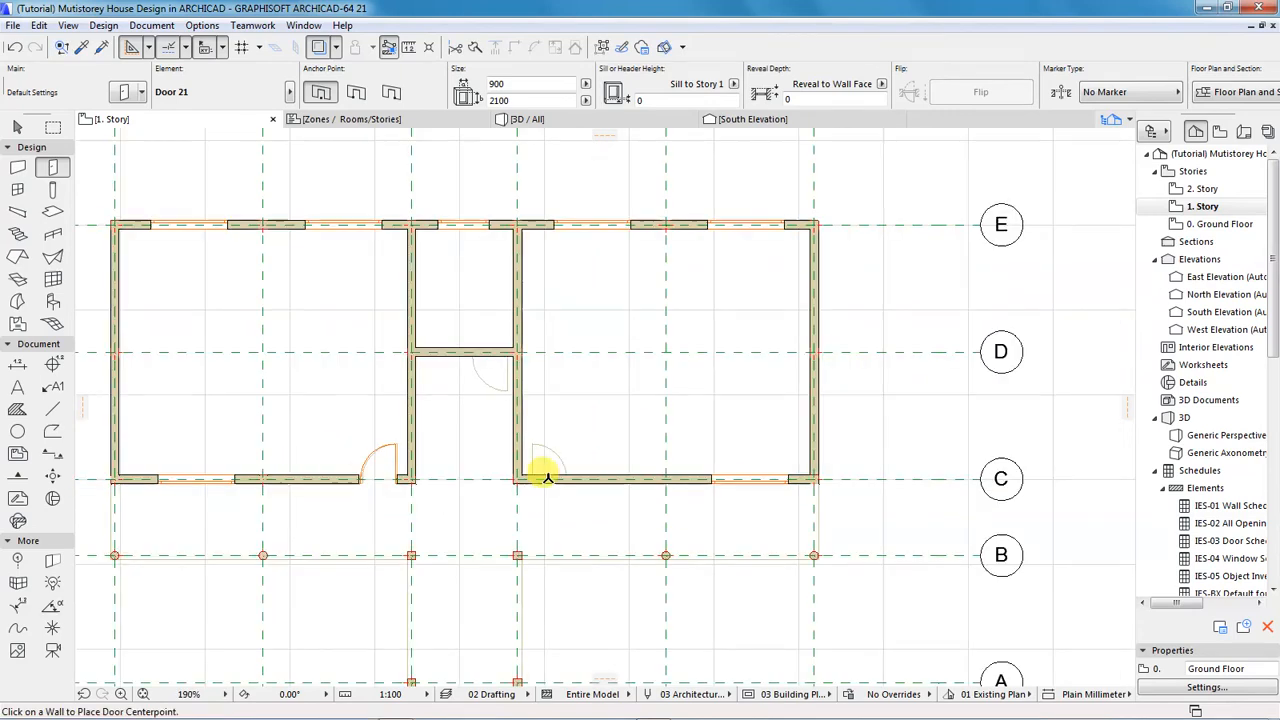
pyautogui.scroll(2, 545, 474)
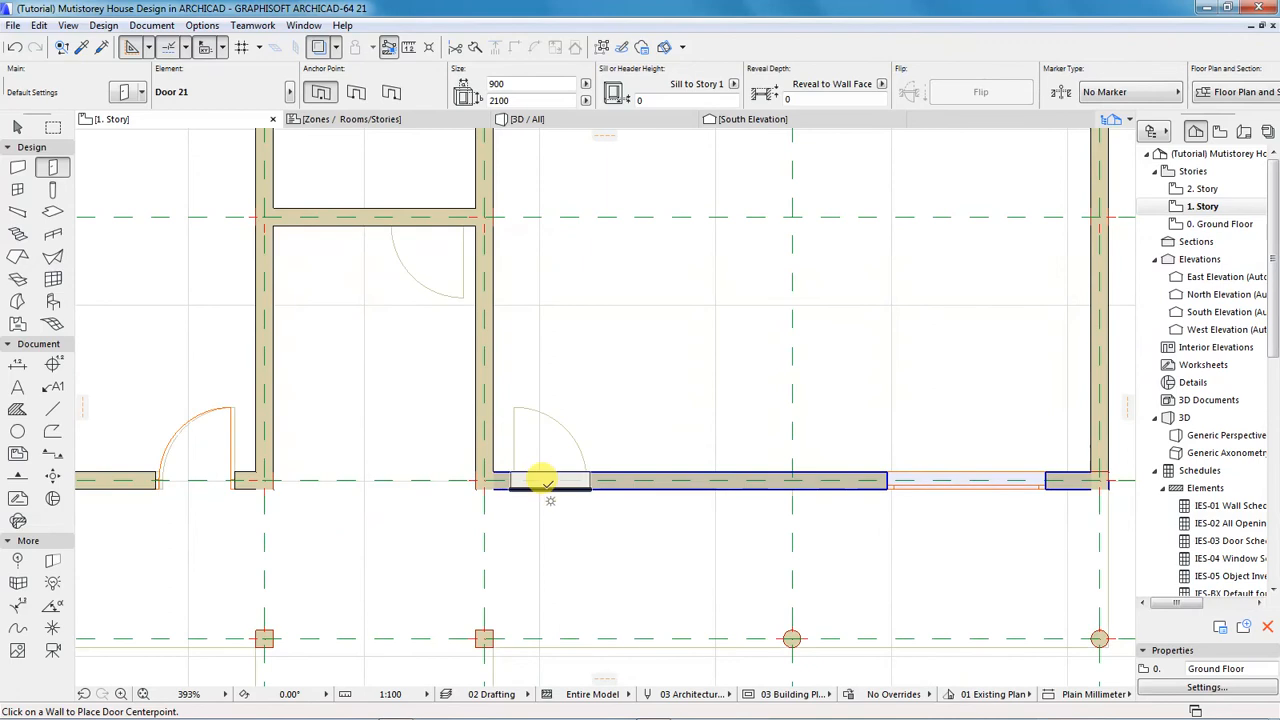
pyautogui.click(551, 479)
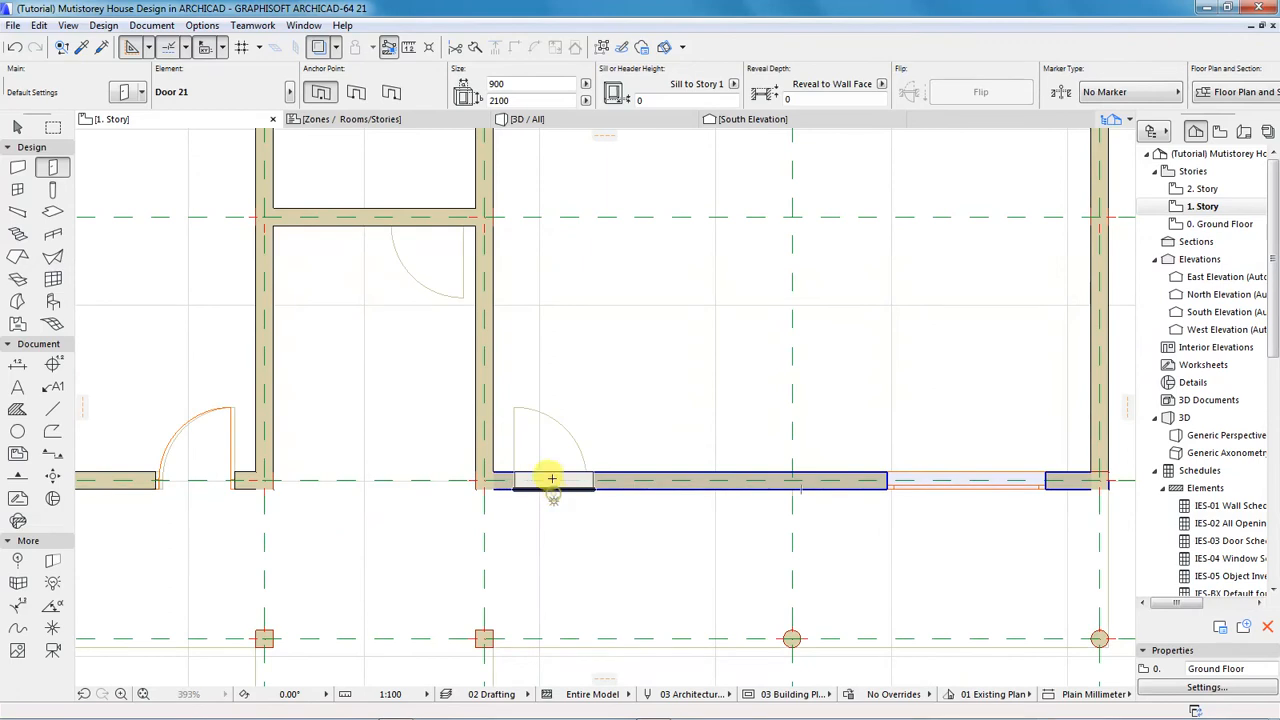
pyautogui.click(522, 399)
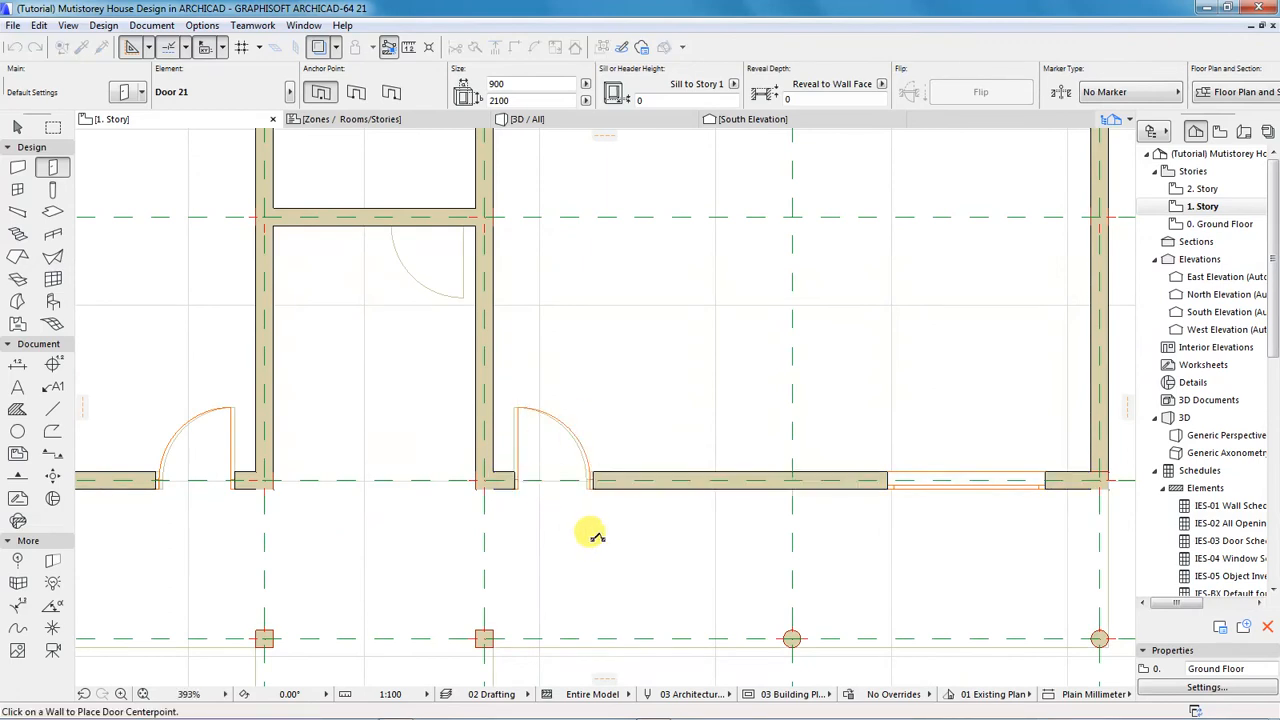
# - Place a 900 x 2100 door over the traced one in the grid line D wall, hinged toward grid line 4 and opening toward grid line C
pyautogui.scroll(-4, 585, 532)
pyautogui.scroll(4, 500, 375)
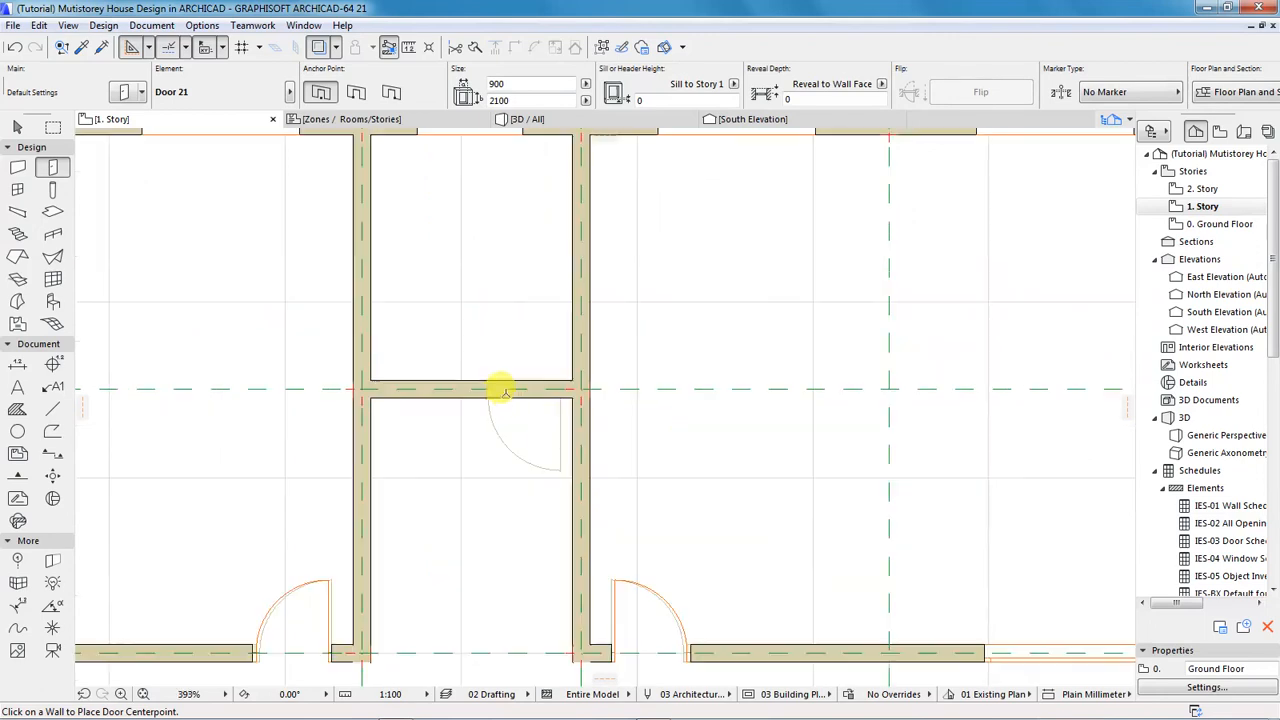
pyautogui.click(520, 390)
pyautogui.click(562, 468)
pyautogui.scroll(-5, 645, 392)
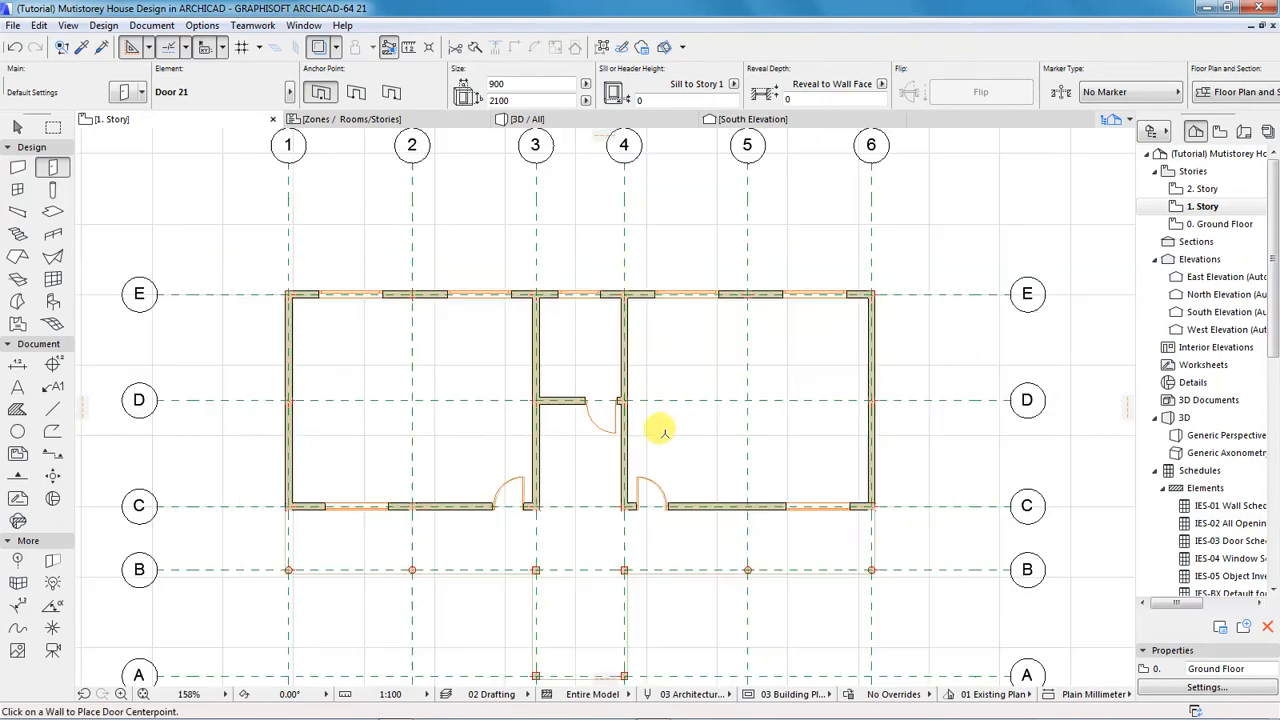
pyautogui.scroll(-3, 486, 318)
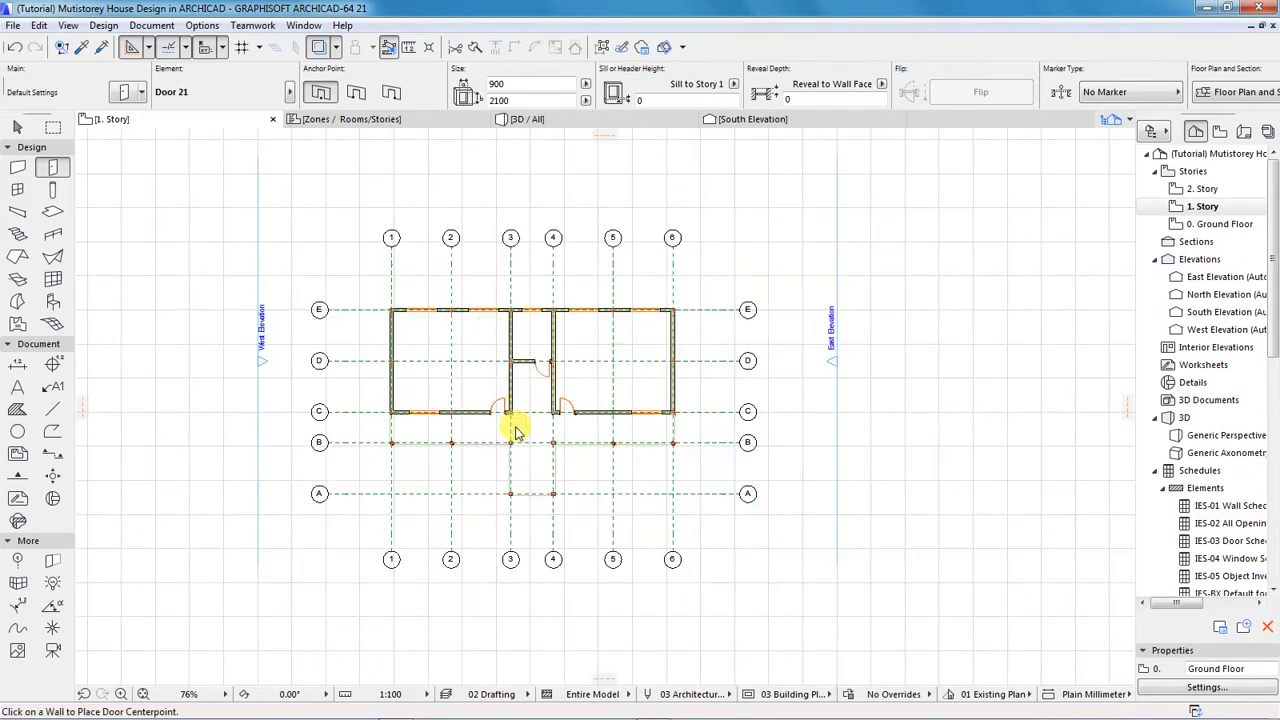
pyautogui.scroll(2, 492, 366)
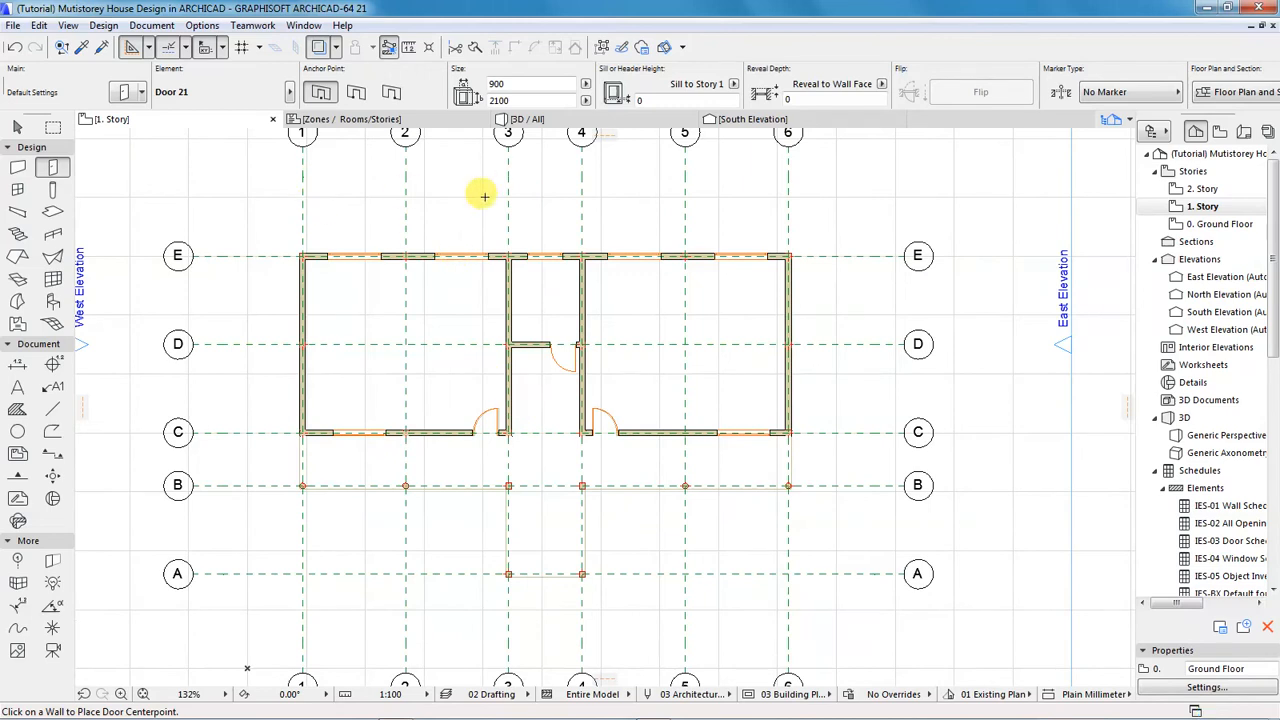
# - Examine the two-story model in 3D from the front and from above, checking the columns, doors, windows and partition walls
pyautogui.press('F3')
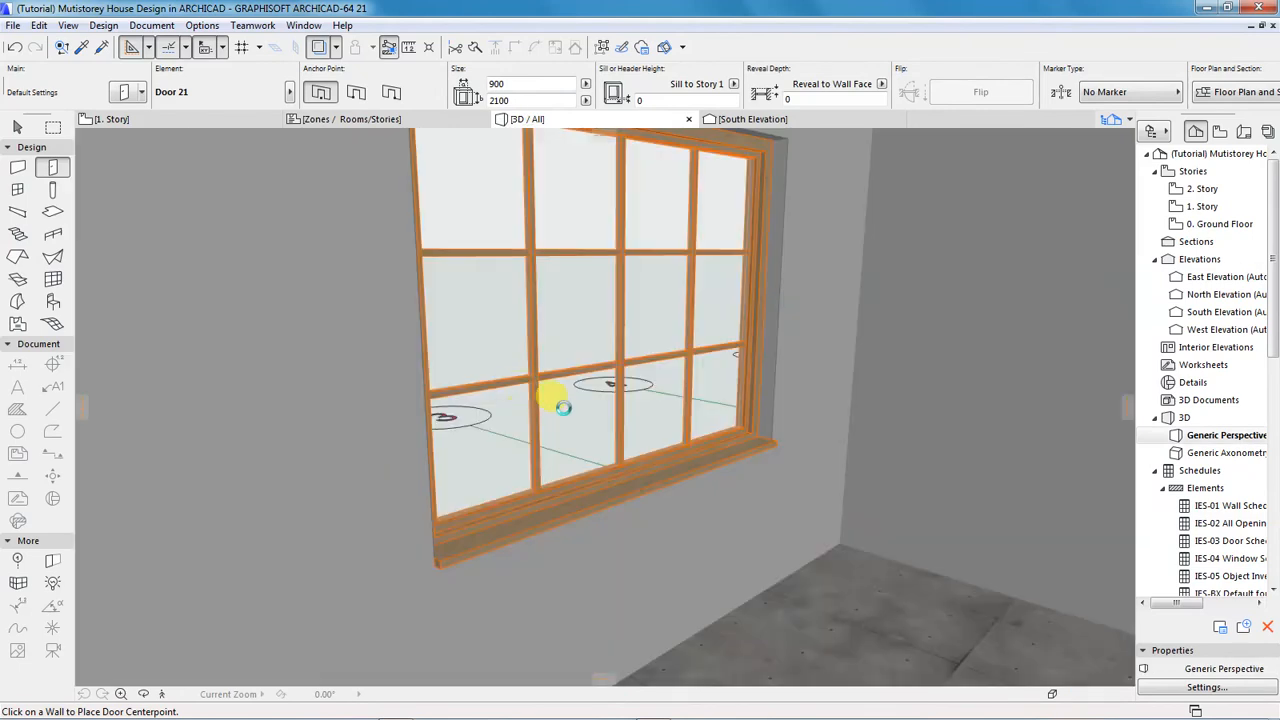
pyautogui.scroll(-10, 564, 408)
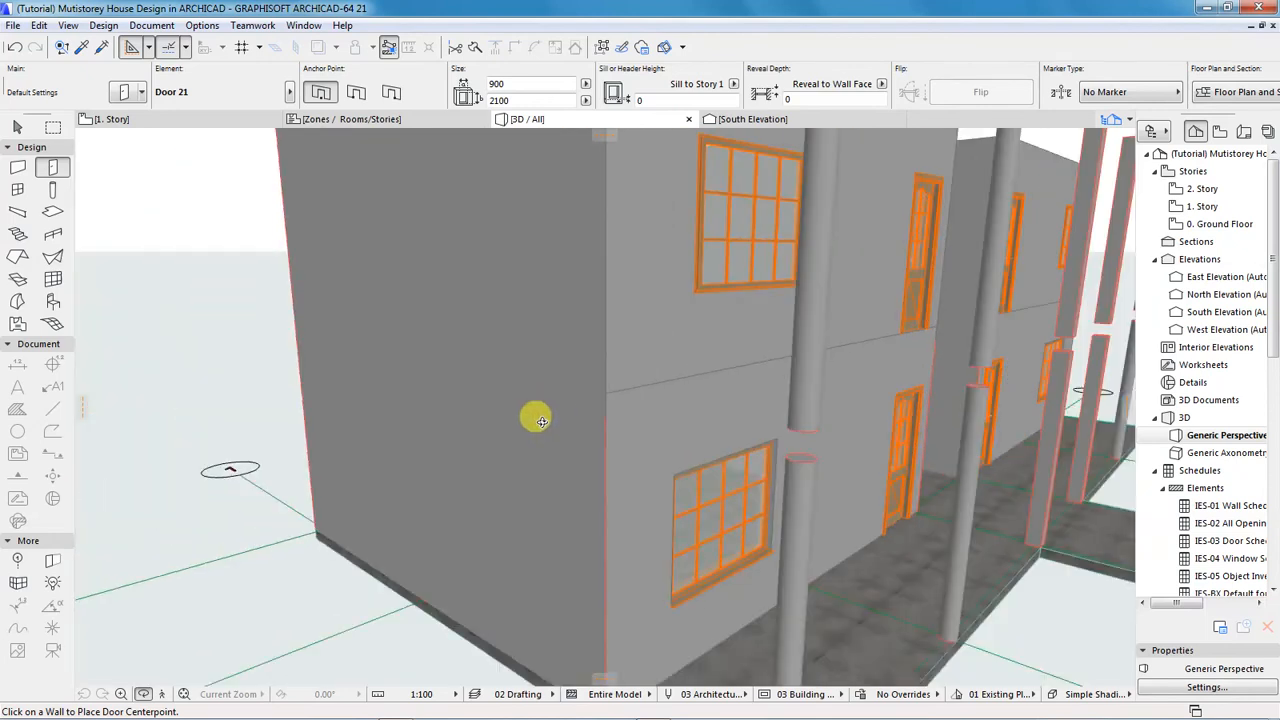
pyautogui.scroll(-8, 530, 420)
pyautogui.scroll(-2, 605, 415)
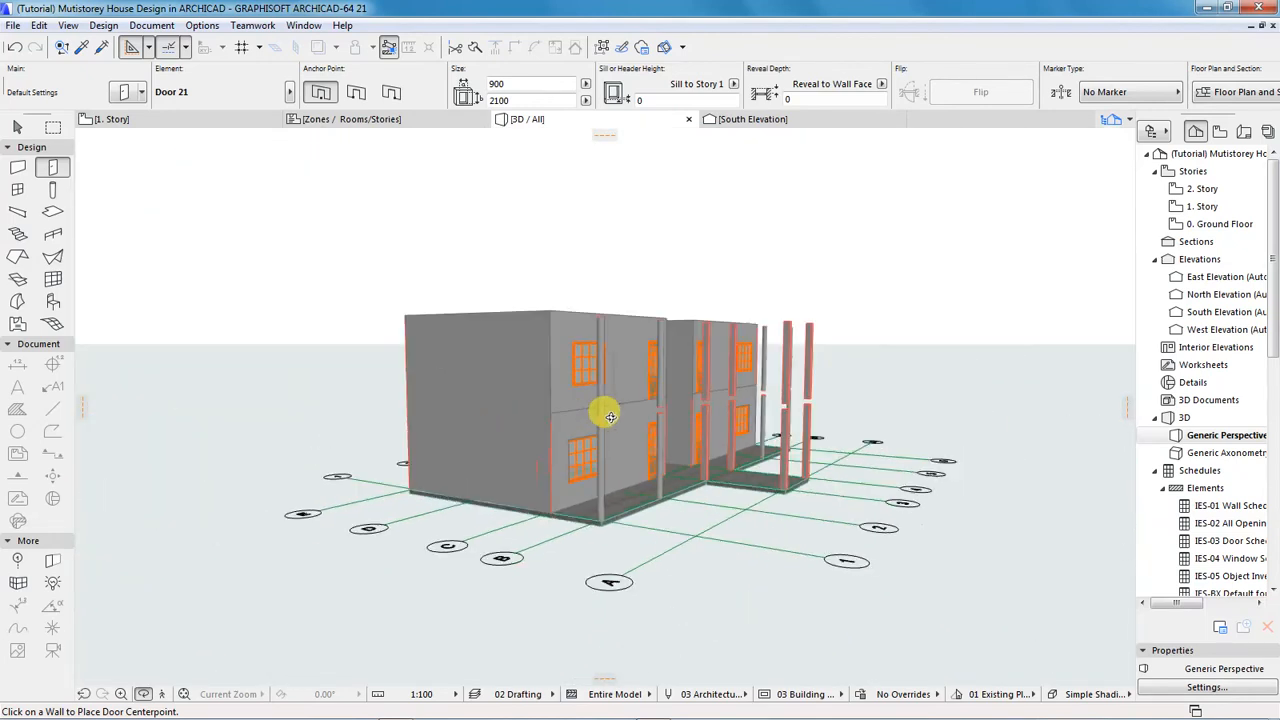
pyautogui.keyDown('shift'); pyautogui.moveTo(610, 416); pyautogui.dragTo(480, 414, button='middle'); pyautogui.keyUp('shift')
pyautogui.keyDown('shift'); pyautogui.moveTo(651, 407); pyautogui.dragTo(795, 425, button='middle'); pyautogui.keyUp('shift')
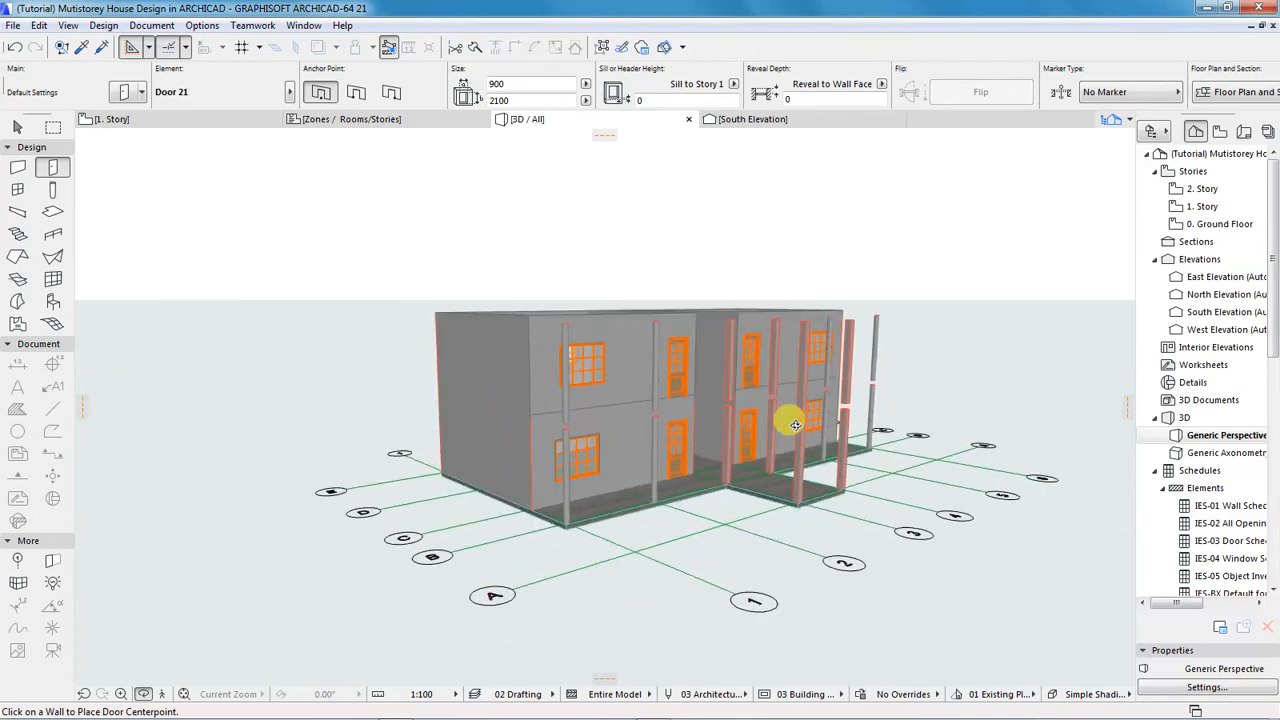
pyautogui.moveTo(606, 446); pyautogui.dragTo(583, 351)
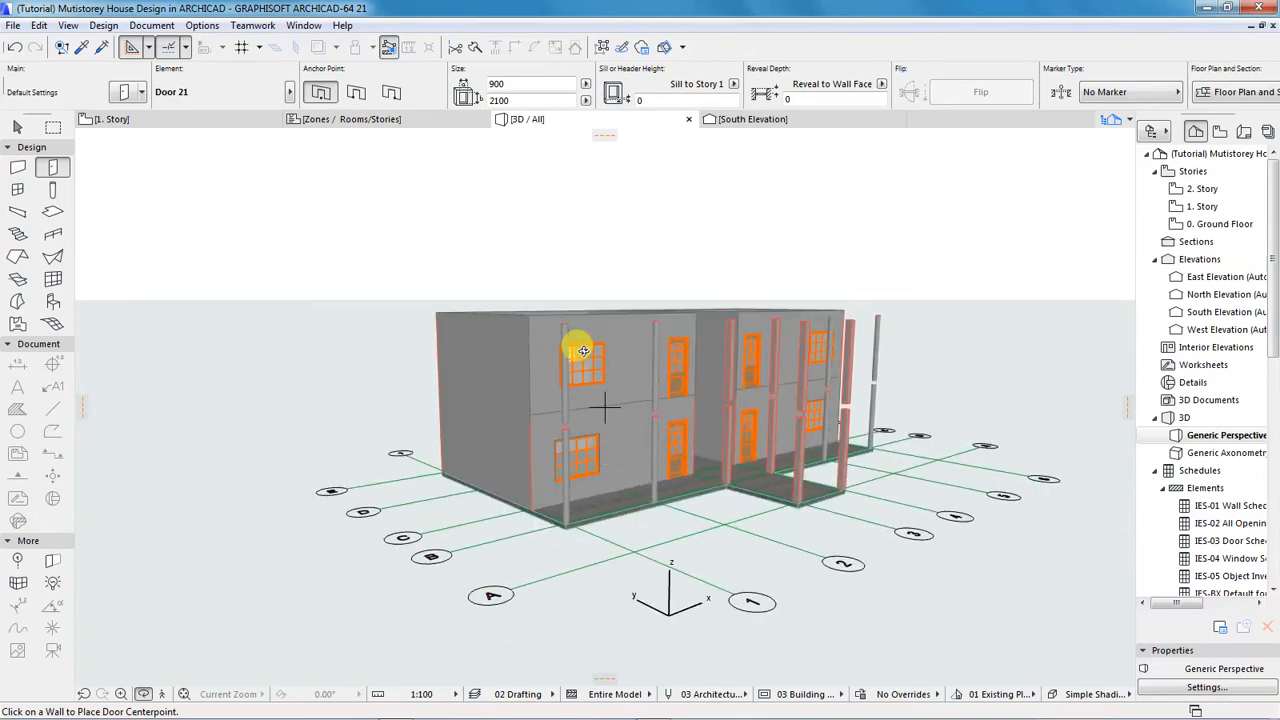
pyautogui.moveTo(898, 346); pyautogui.dragTo(800, 438)
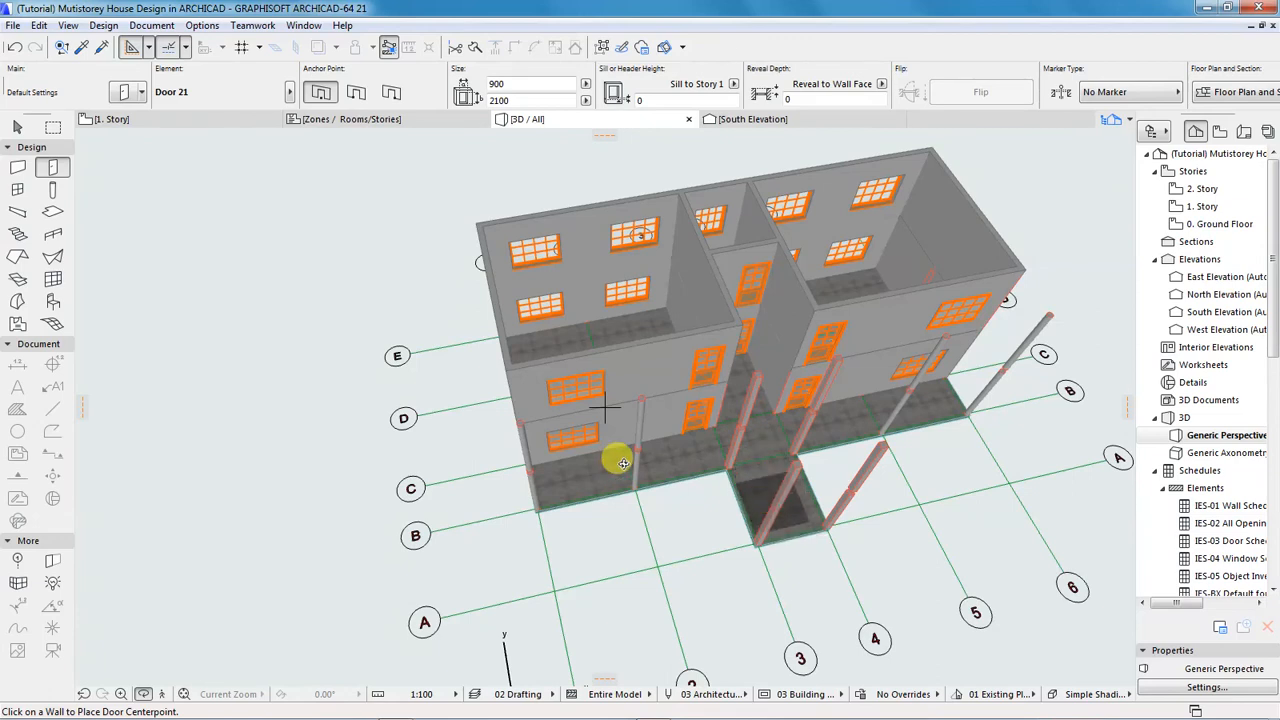
pyautogui.moveTo(539, 399); pyautogui.dragTo(616, 407)
pyautogui.keyDown('shift'); pyautogui.moveTo(618, 408); pyautogui.dragTo(842, 309, button='middle'); pyautogui.keyUp('shift')
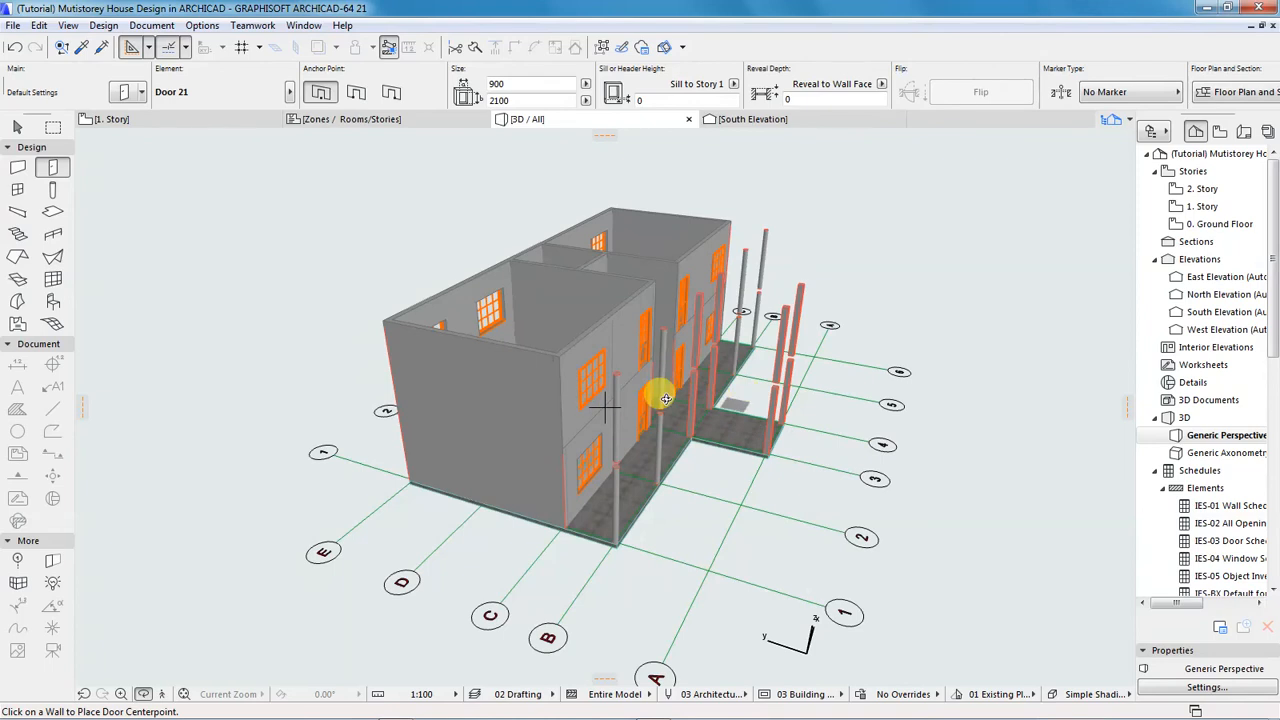
# - Examine the grid line E facade and the grid line 6 side wall in 3D, and return to the 1. Story plan
pyautogui.moveTo(575, 408)
pyautogui.keyDown('shift'); pyautogui.mouseDown(button='middle')
pyautogui.moveTo(620, 400)
pyautogui.moveTo(686, 451)
pyautogui.moveTo(813, 388)
pyautogui.moveTo(429, 400)
pyautogui.moveTo(598, 402)
pyautogui.mouseUp(button='middle'); pyautogui.keyUp('shift')
pyautogui.moveTo(835, 390); pyautogui.dragTo(850, 388)
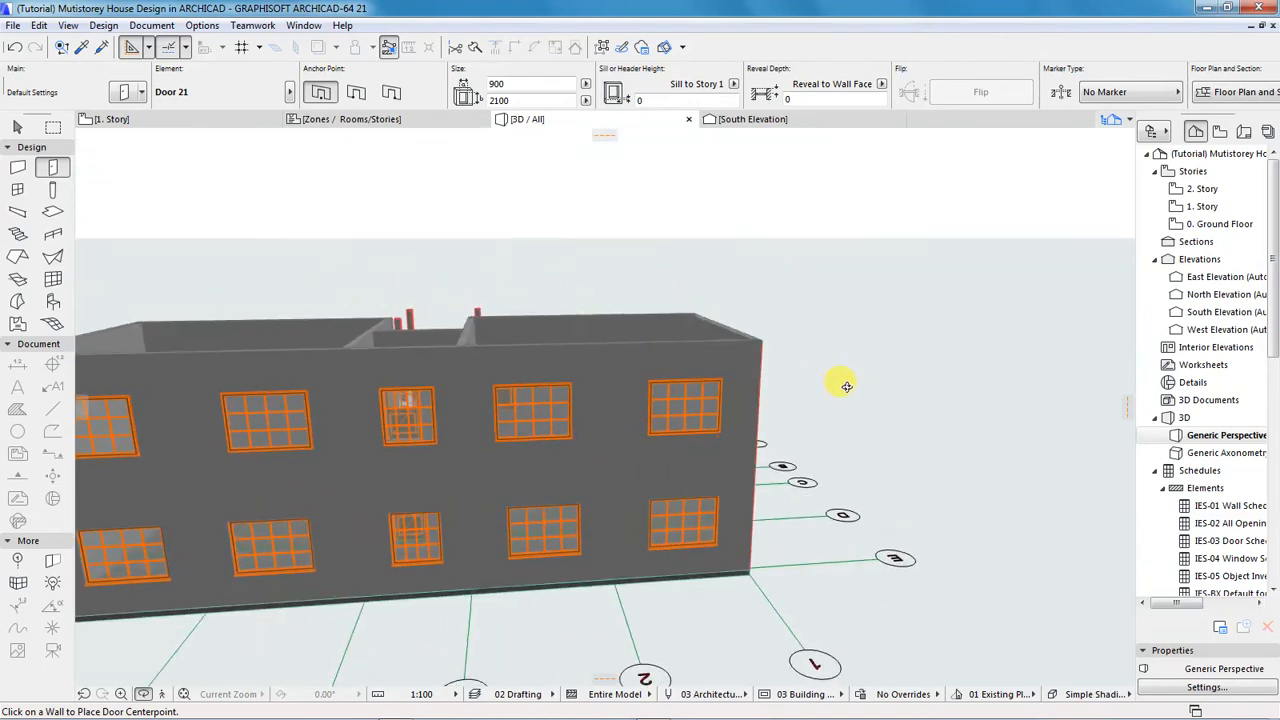
pyautogui.scroll(-3, 850, 388)
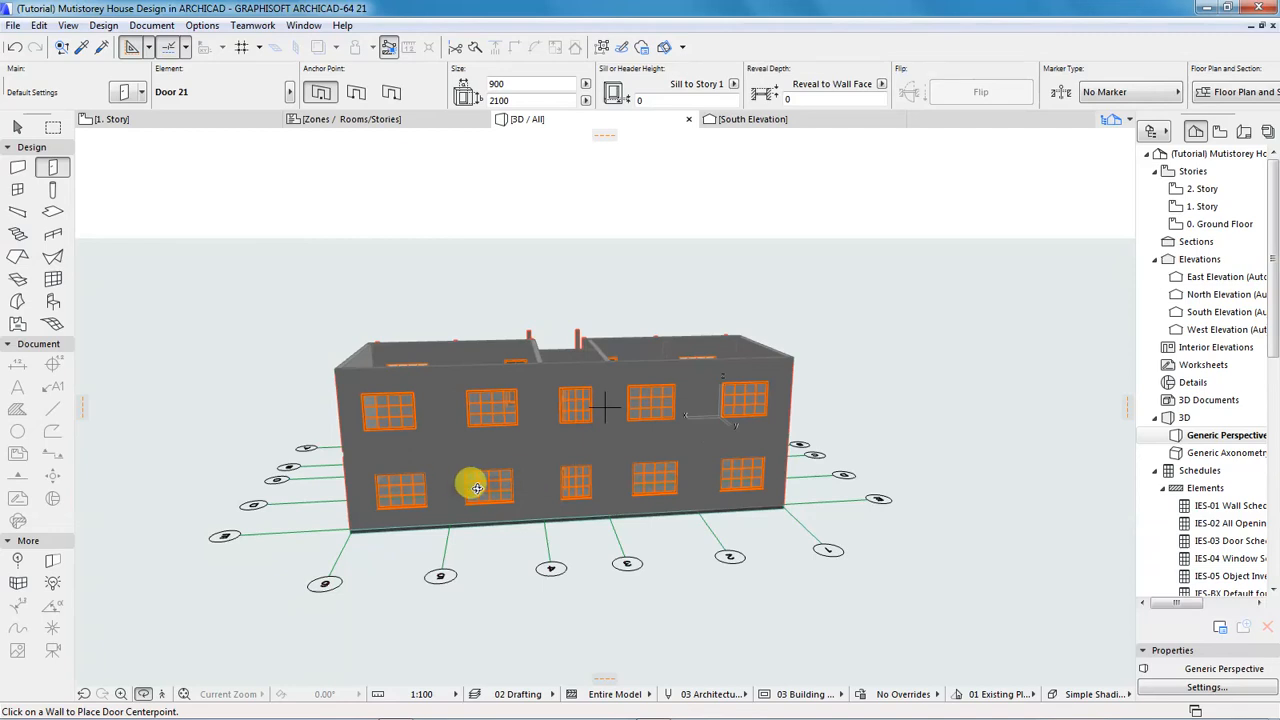
pyautogui.keyDown('shift'); pyautogui.moveTo(368, 449); pyautogui.dragTo(569, 423, button='middle'); pyautogui.keyUp('shift')
pyautogui.scroll(5, 390, 482)
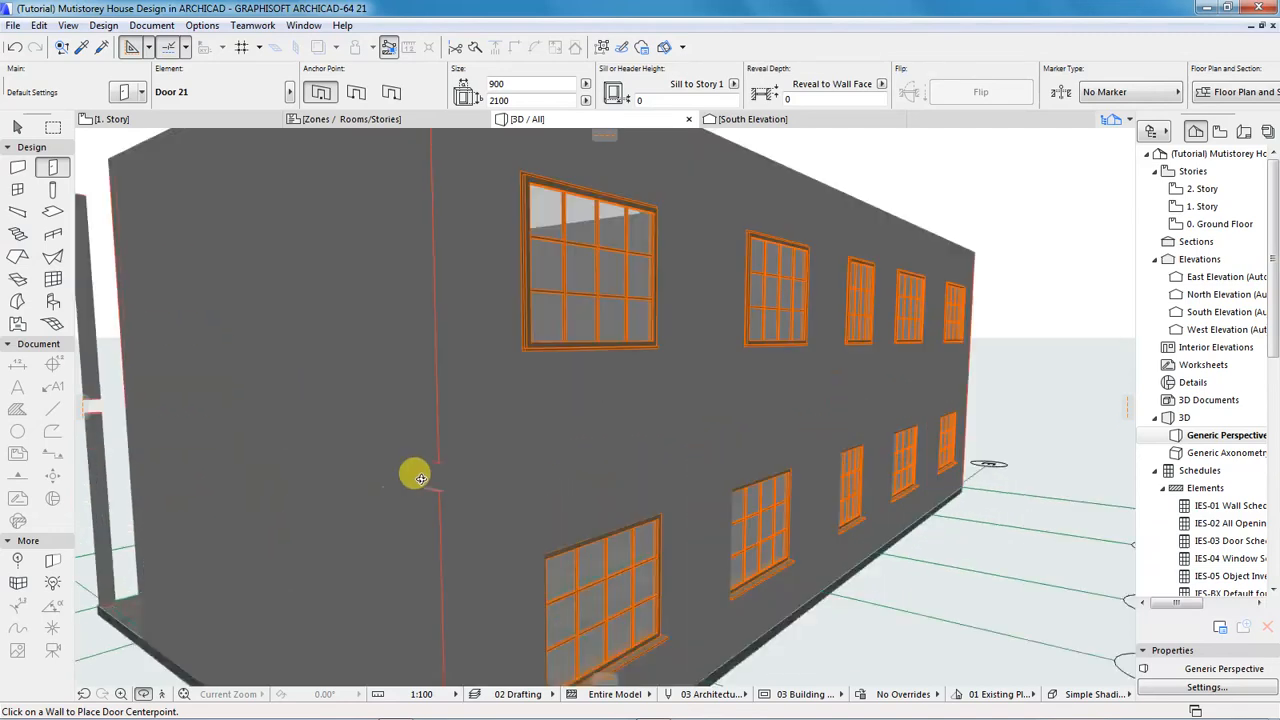
pyautogui.scroll(3, 420, 479)
pyautogui.scroll(-3, 454, 468)
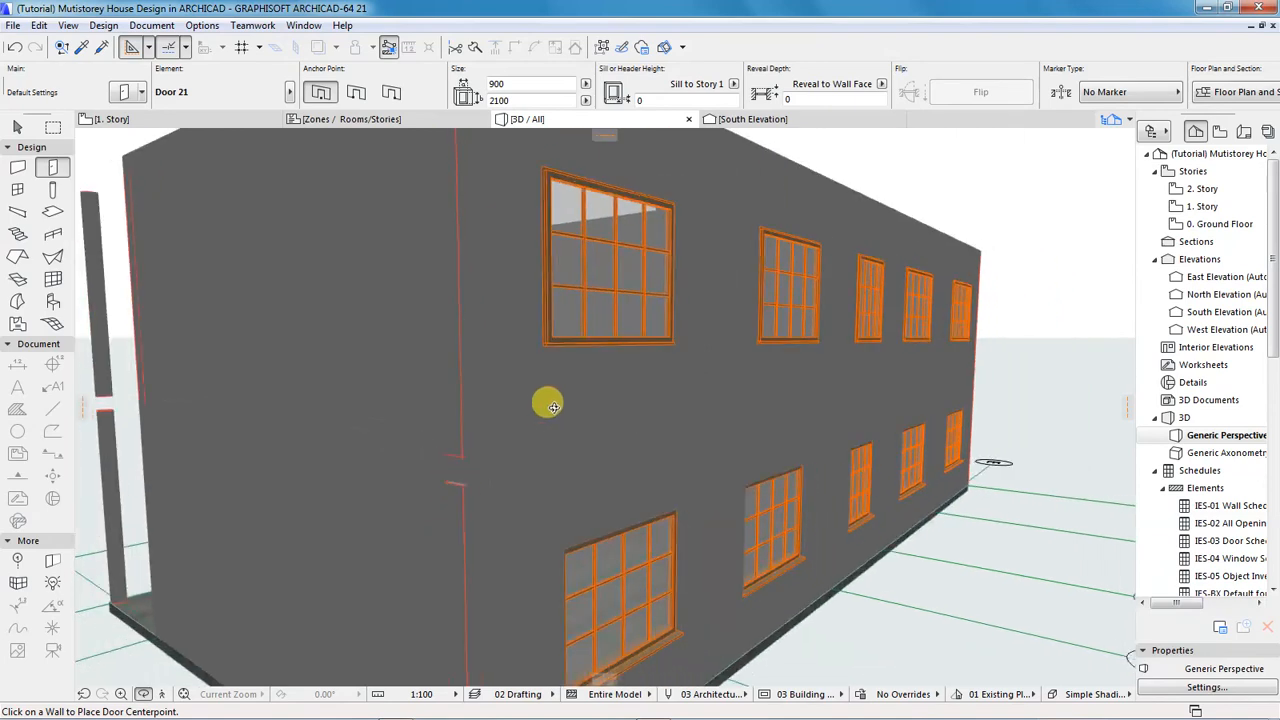
pyautogui.scroll(-3, 451, 343)
pyautogui.scroll(-2, 651, 374)
pyautogui.keyDown('shift'); pyautogui.moveTo(651, 374); pyautogui.dragTo(543, 440, button='middle'); pyautogui.keyUp('shift')
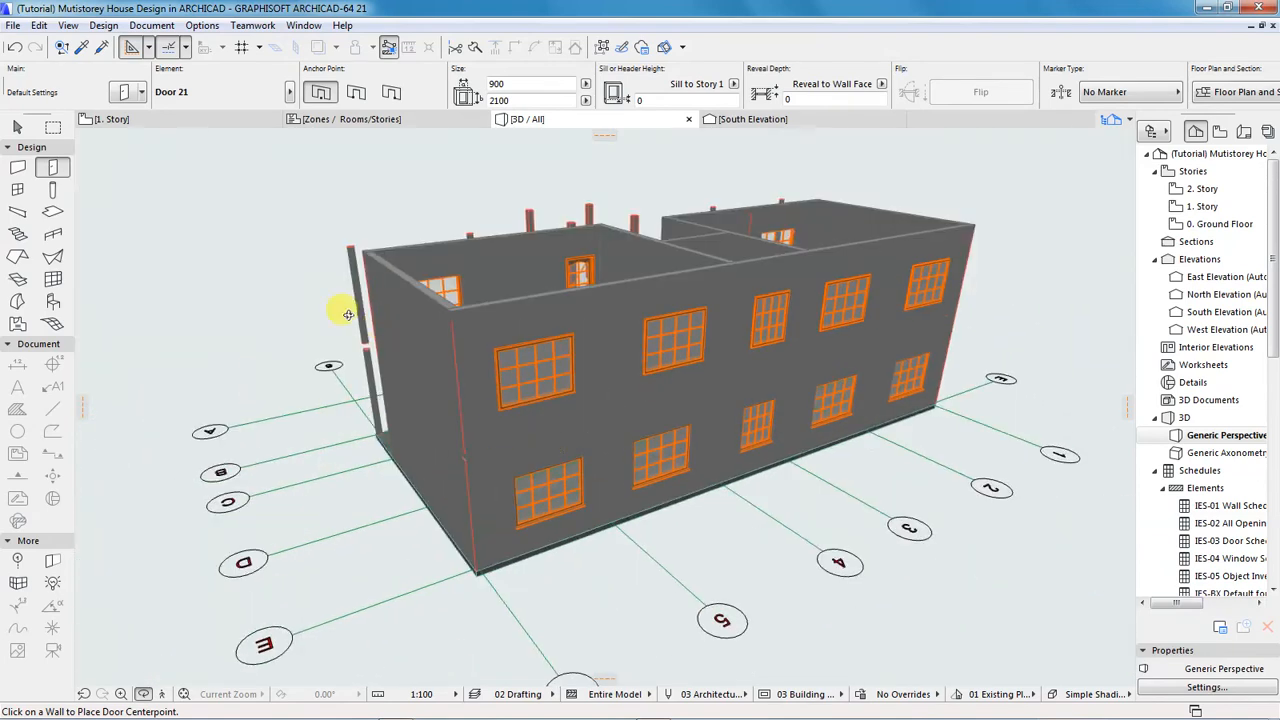
pyautogui.click(181, 124)
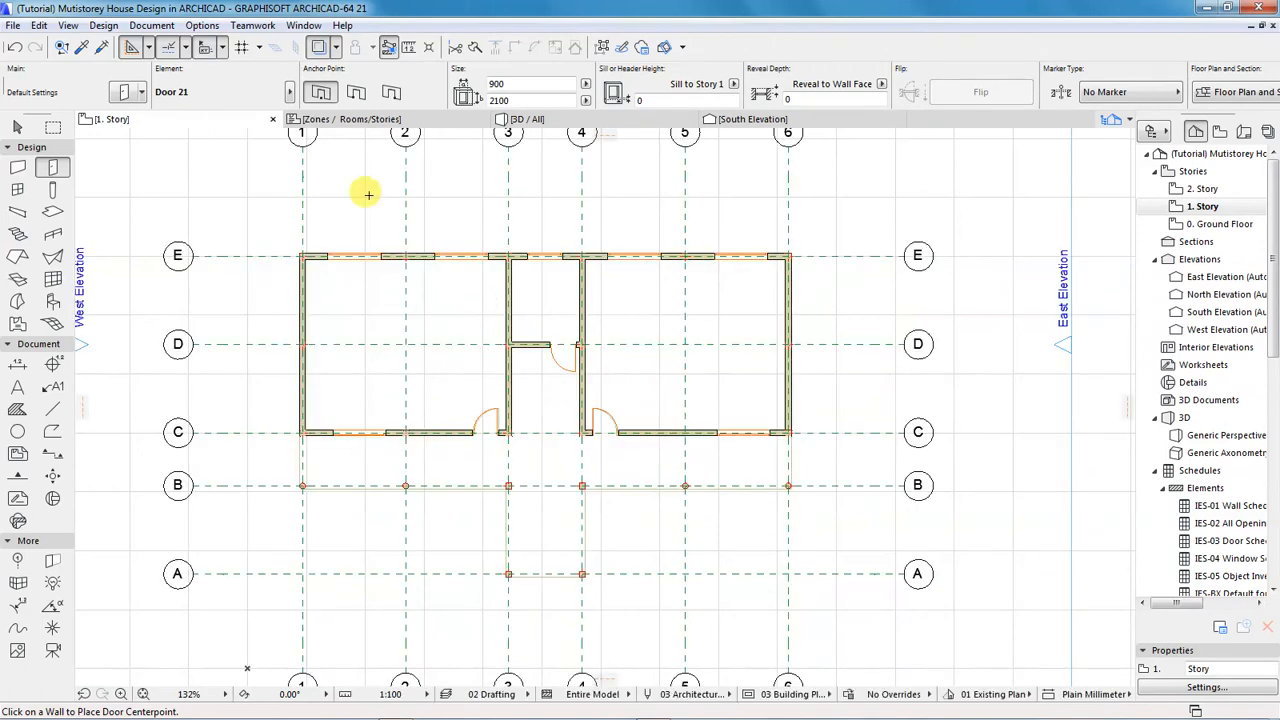
pyautogui.click(100, 26)
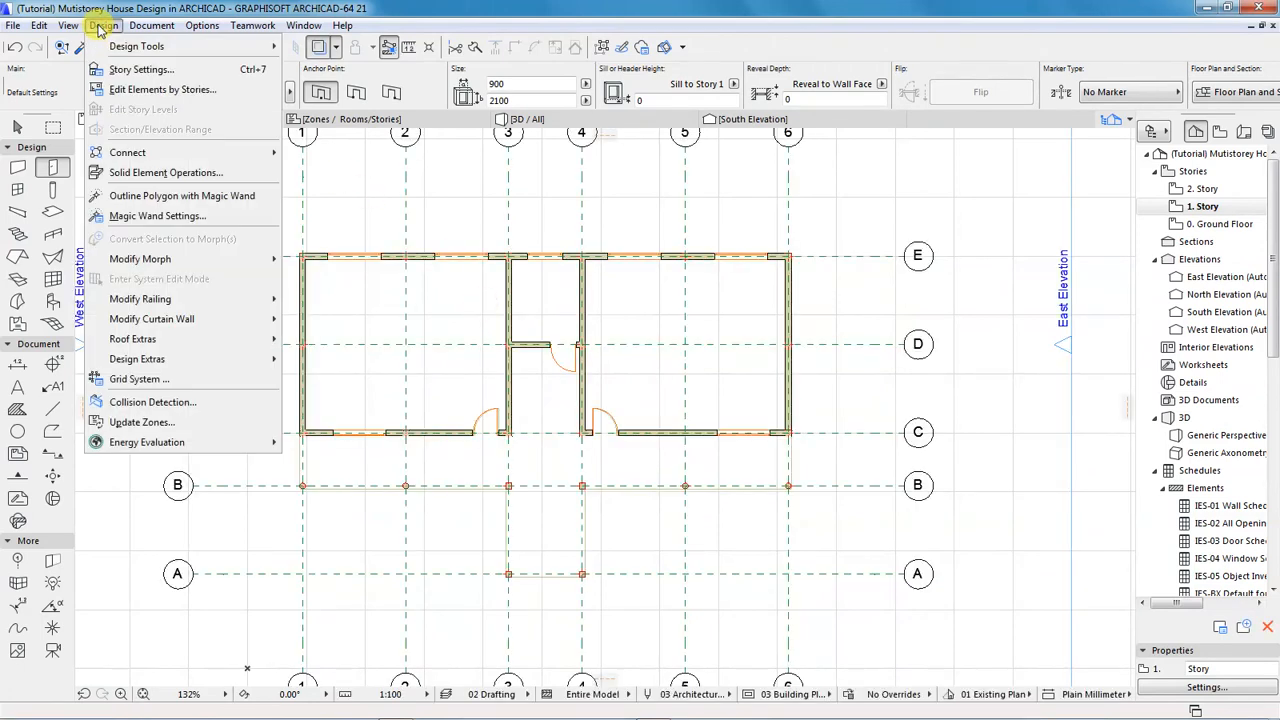
pyautogui.moveTo(185, 46)
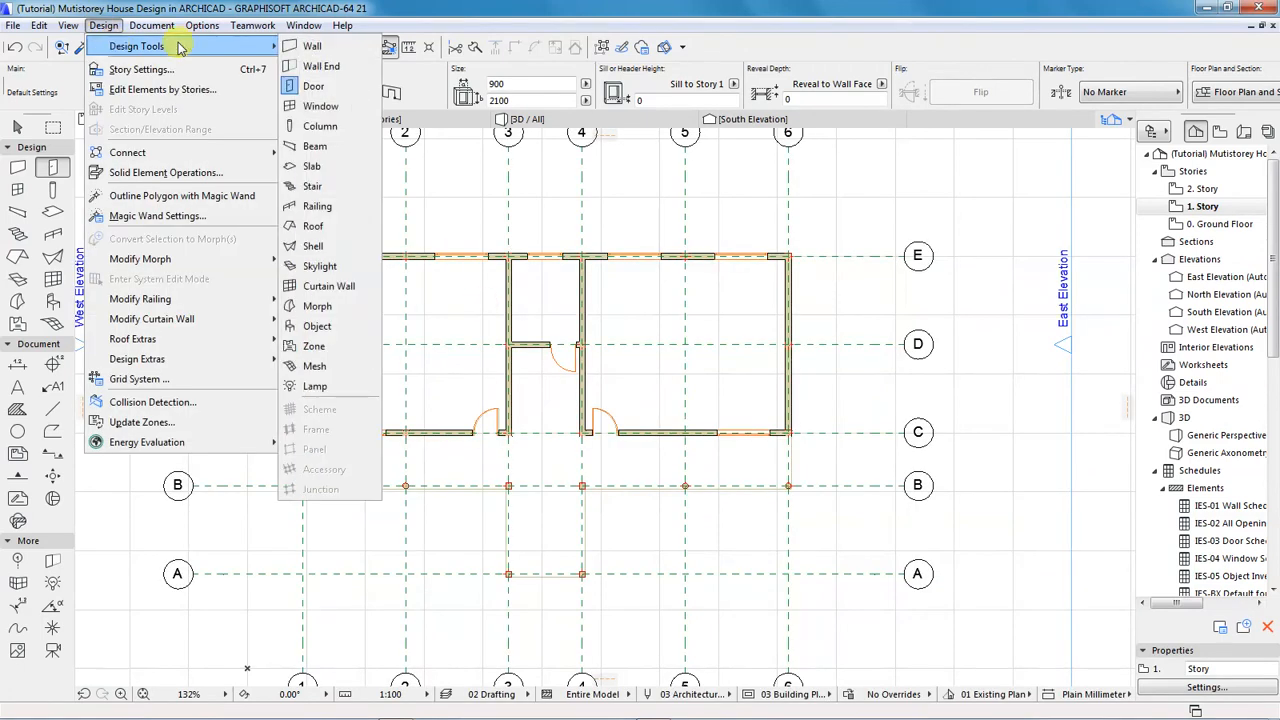
pyautogui.click(323, 126)
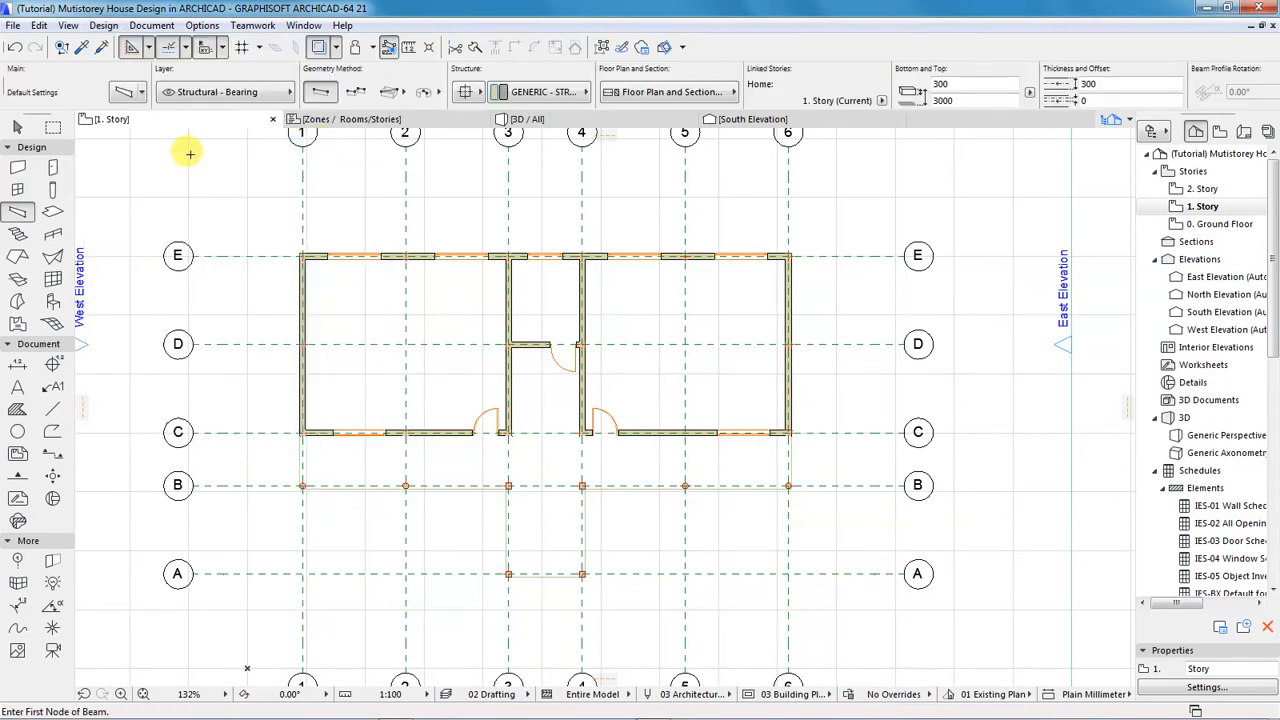
# - Start a polygonal slab at the outer wall corner of grid lines E and 1 and run its edge to the outer corner at grid line 6
pyautogui.click(101, 30)
pyautogui.moveTo(157, 46)
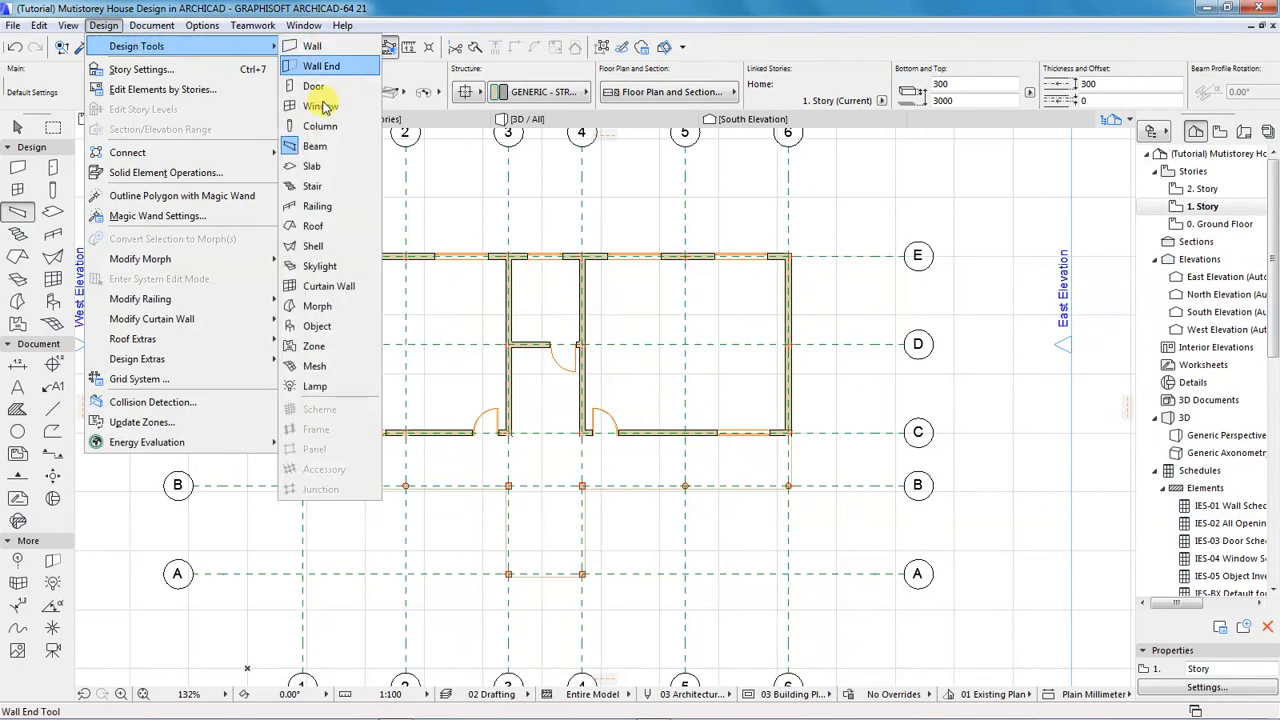
pyautogui.click(315, 166)
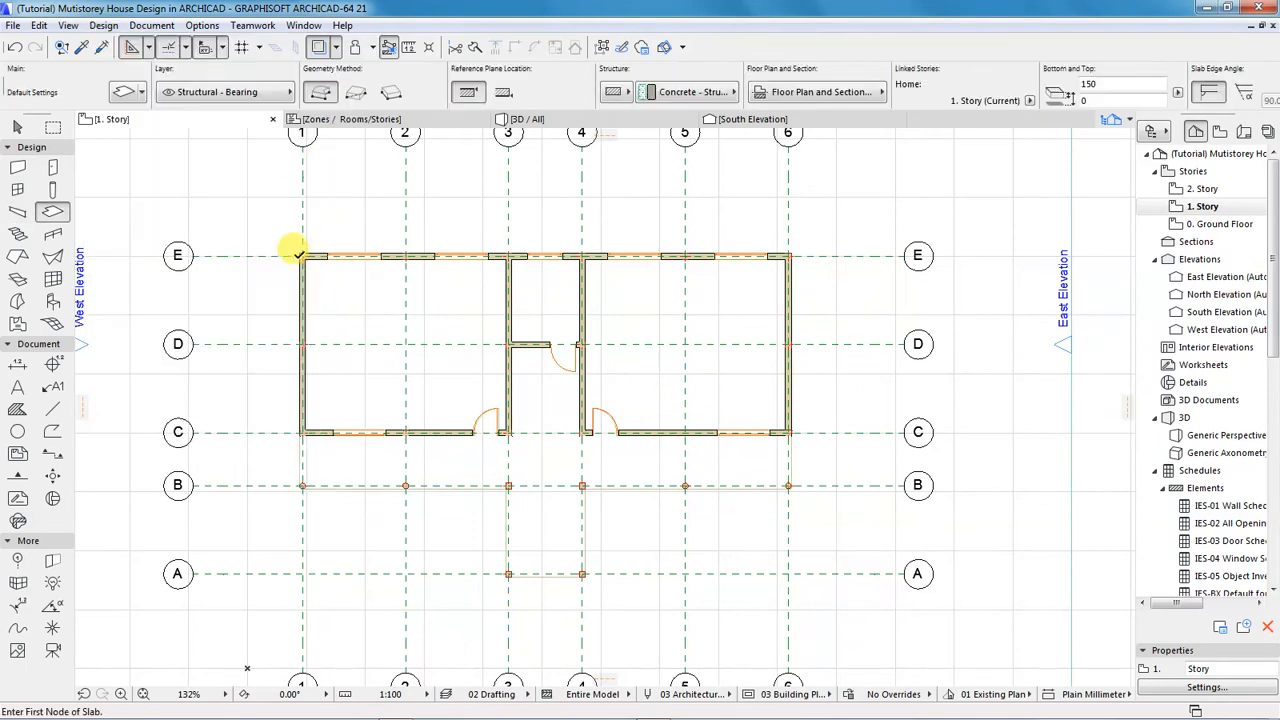
pyautogui.scroll(10, 296, 251)
pyautogui.click(347, 216)
pyautogui.scroll(-10, 271, 224)
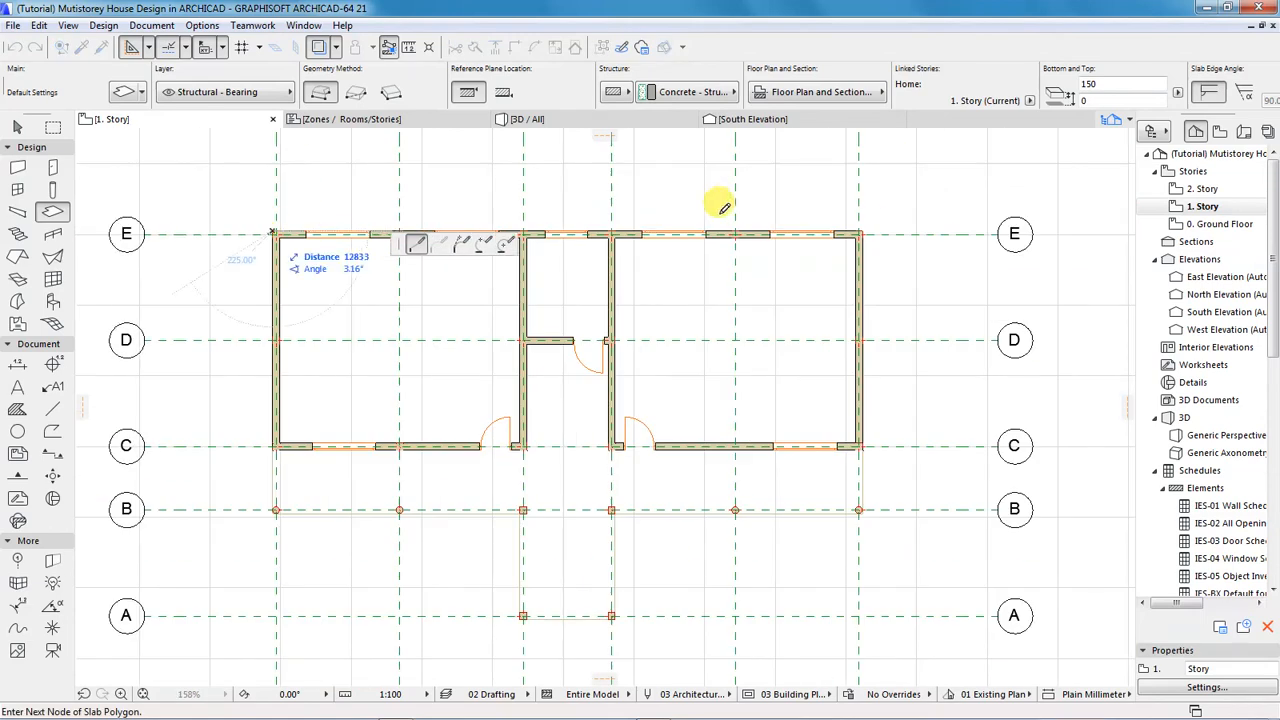
pyautogui.click(860, 230)
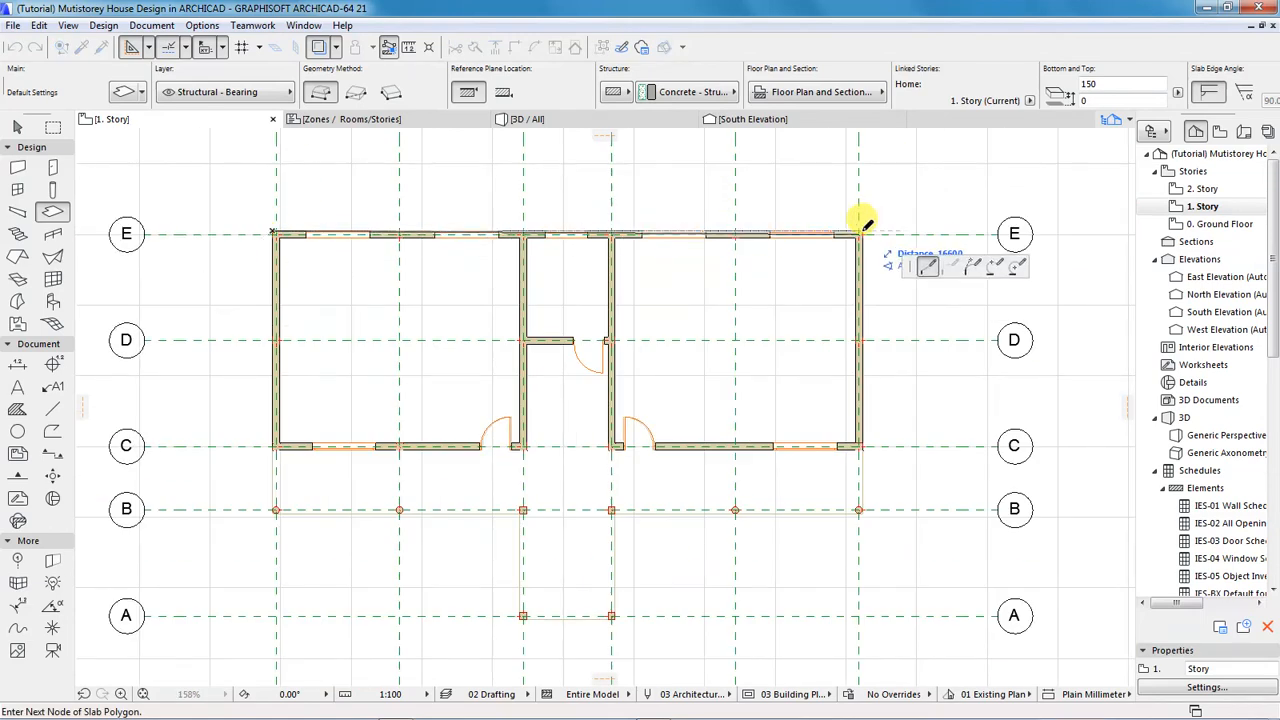
pyautogui.scroll(10, 862, 221)
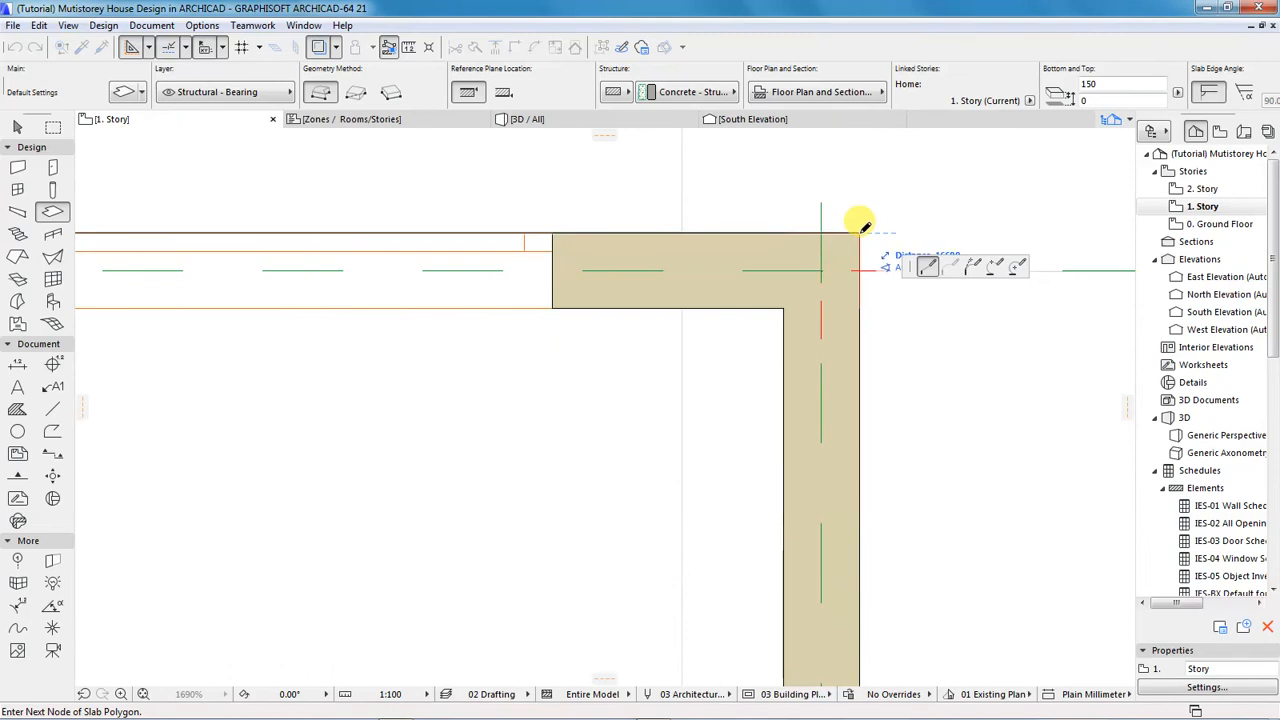
# - Extend the slab outline along grid line 6 to the outer edge of the round column at grid line B
pyautogui.scroll(-10, 778, 210)
pyautogui.scroll(-3, 794, 320)
pyautogui.scroll(6, 777, 343)
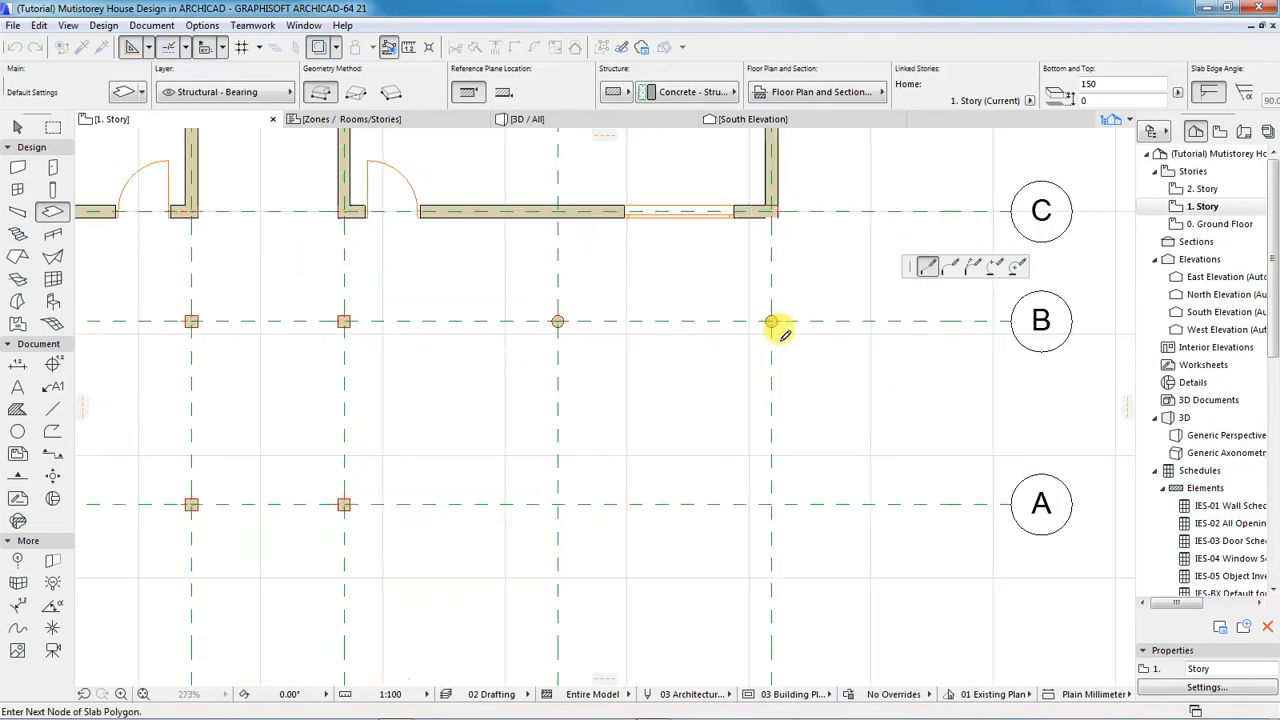
pyautogui.scroll(5, 775, 326)
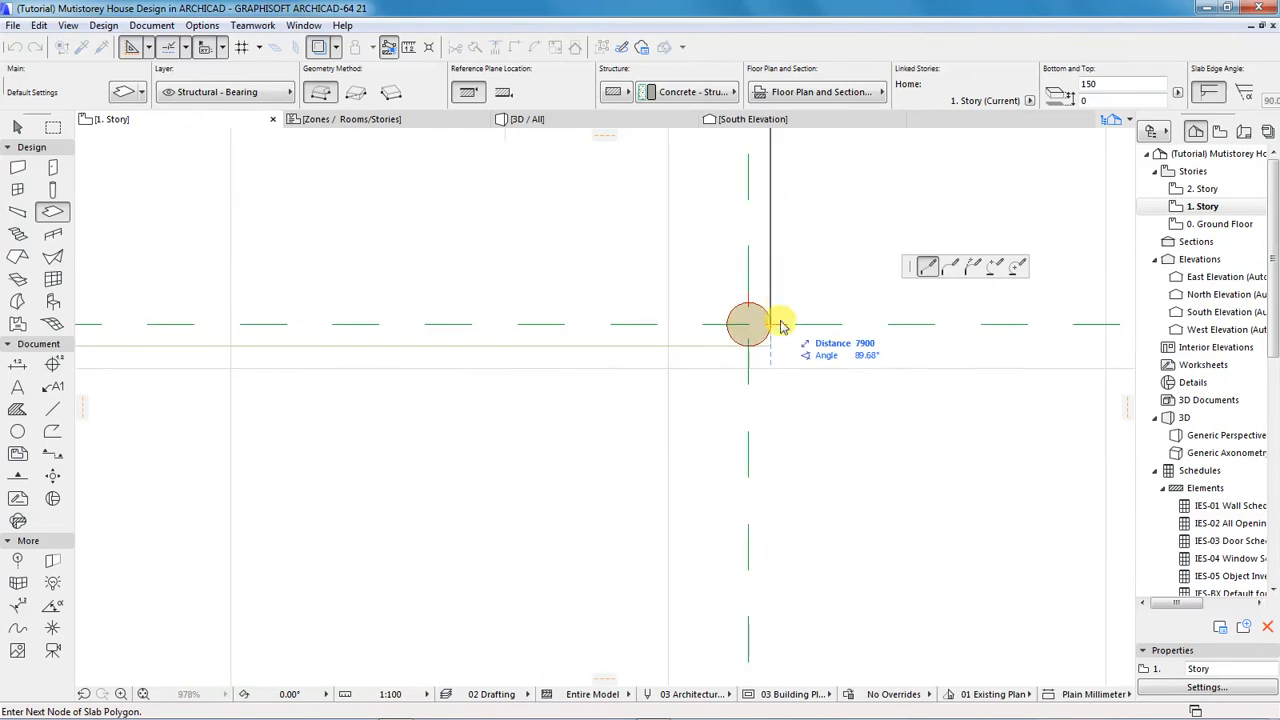
pyautogui.click(774, 341)
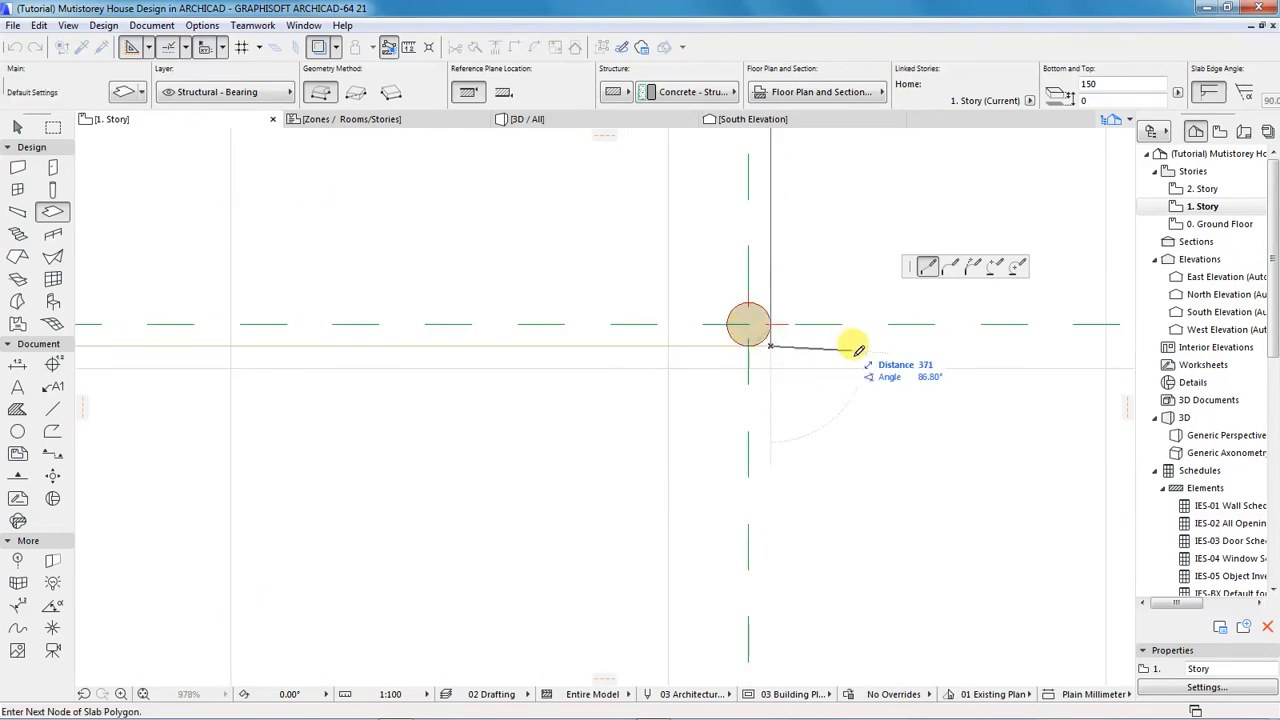
# - Extend the slab outline along grid line B to the outer corner beside the round column at grid line 1
pyautogui.scroll(-6, 849, 342)
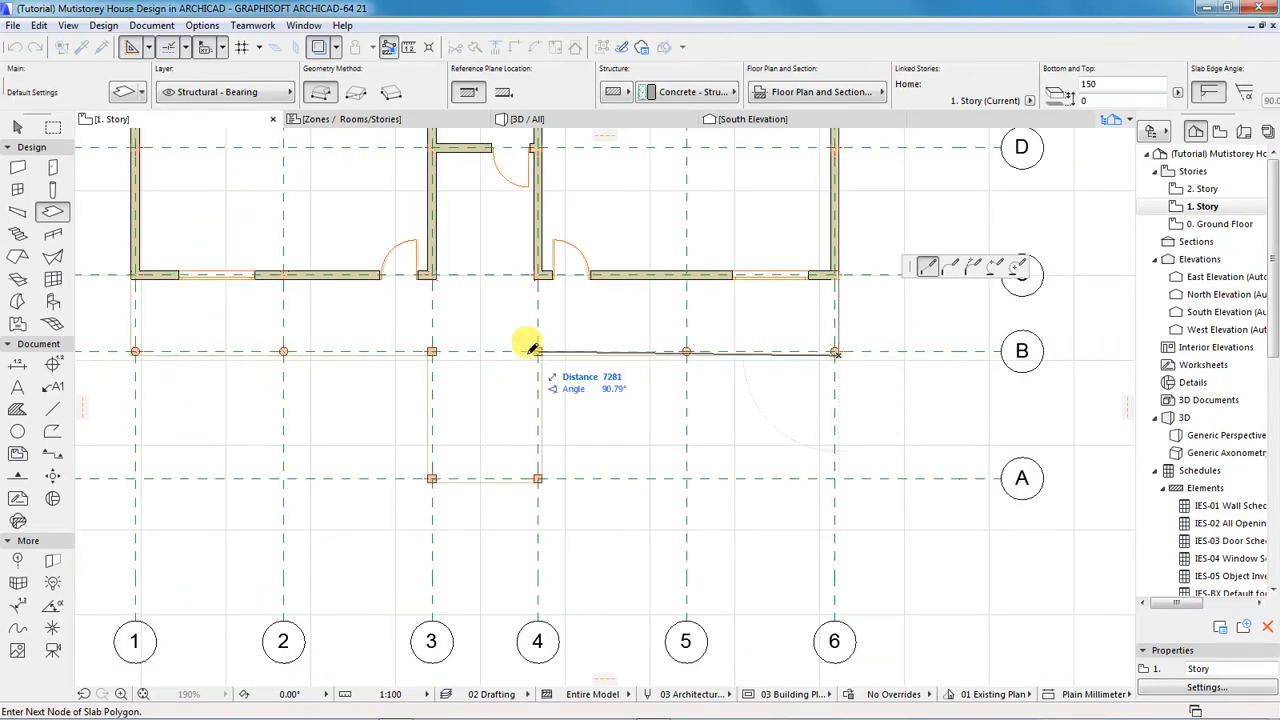
pyautogui.scroll(-2, 537, 355)
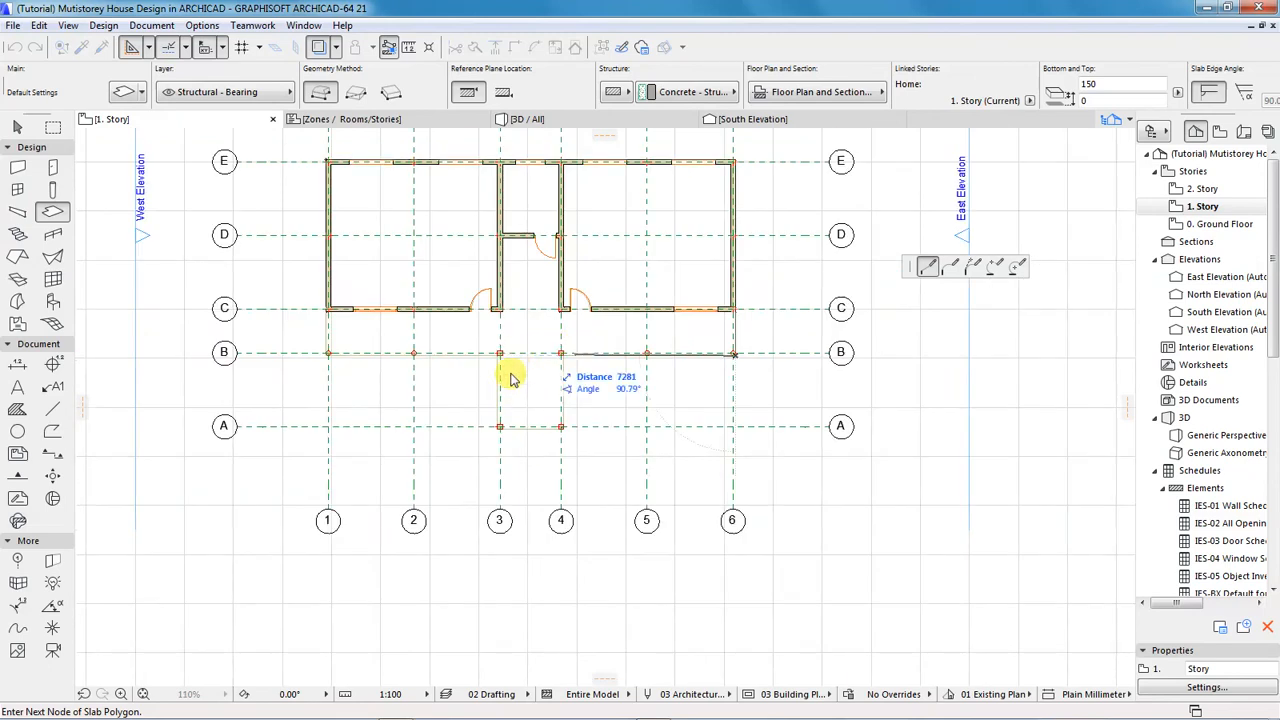
pyautogui.scroll(3, 500, 355)
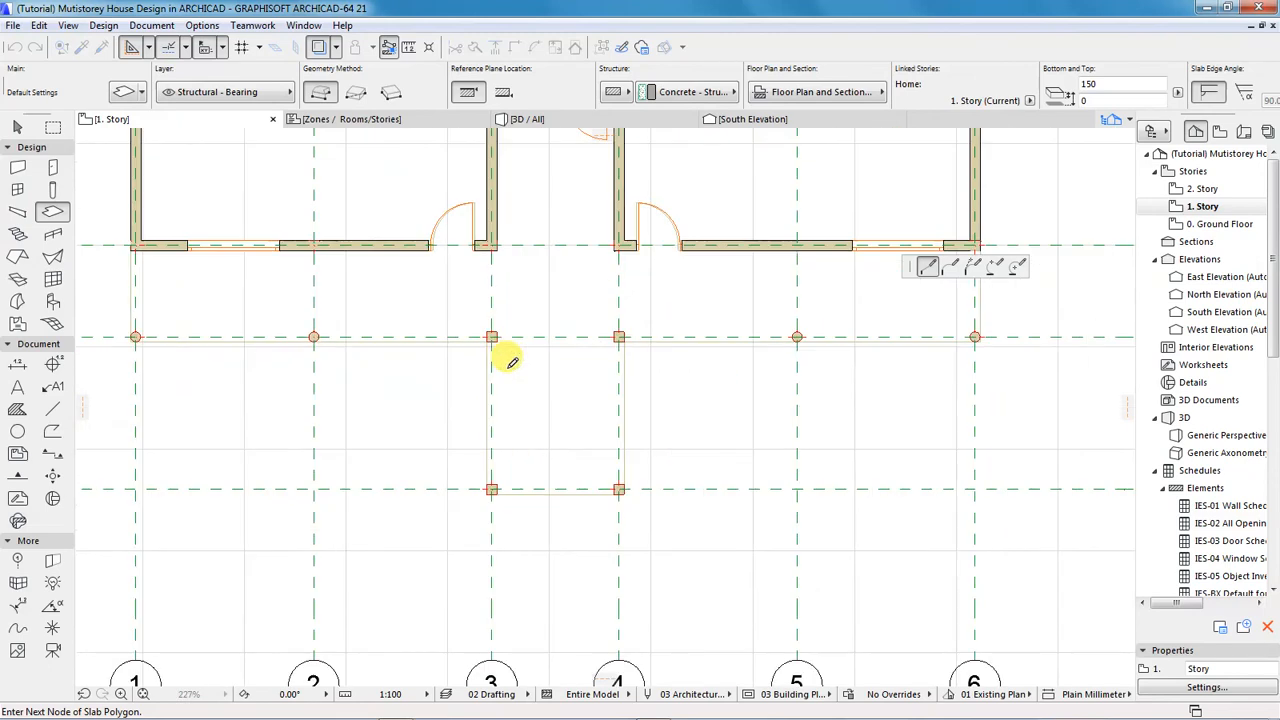
pyautogui.scroll(-1, 510, 335)
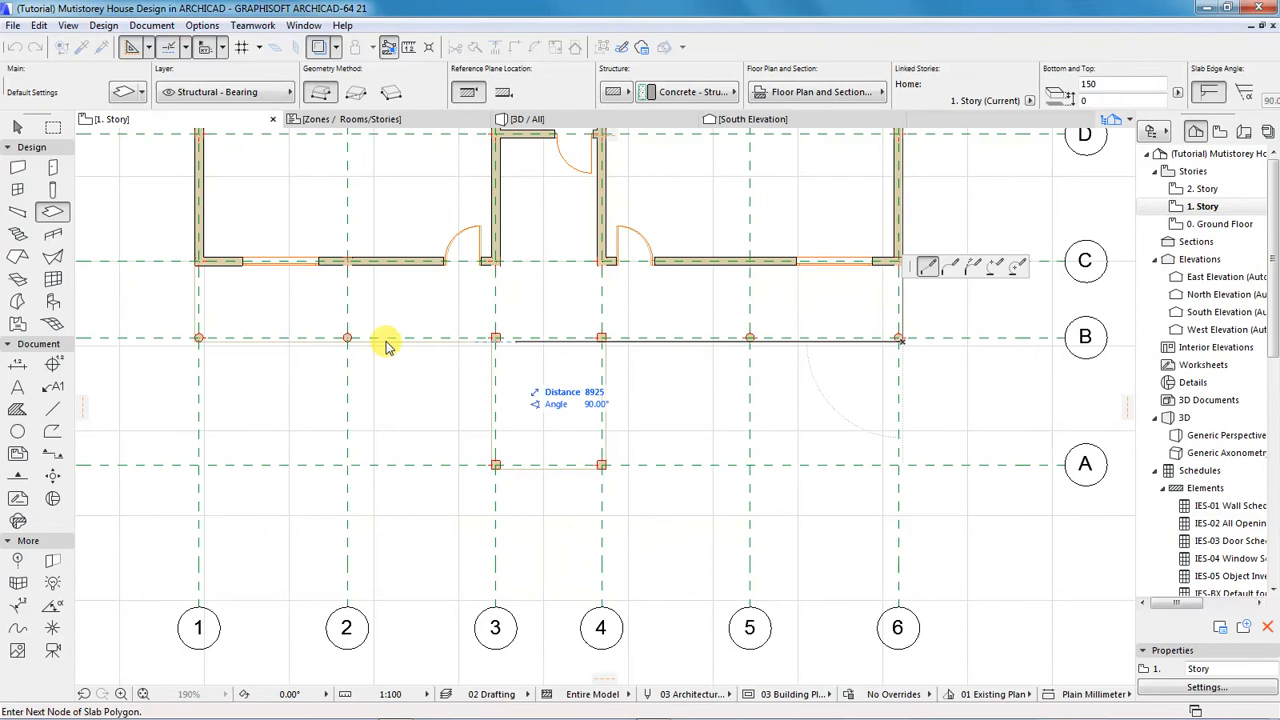
pyautogui.scroll(4, 193, 334)
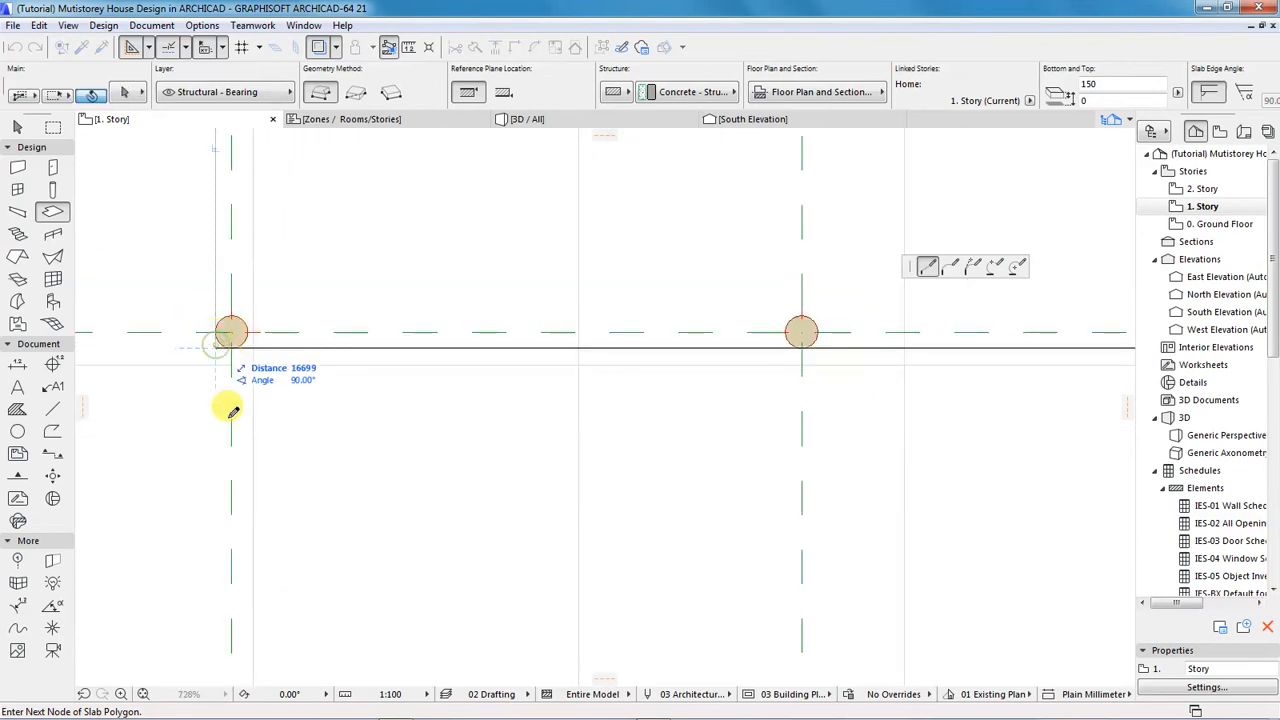
pyautogui.click(215, 348)
# - Close the slab outline at its starting point, the outer wall corner of grid lines E and 1
pyautogui.scroll(-8, 248, 393)
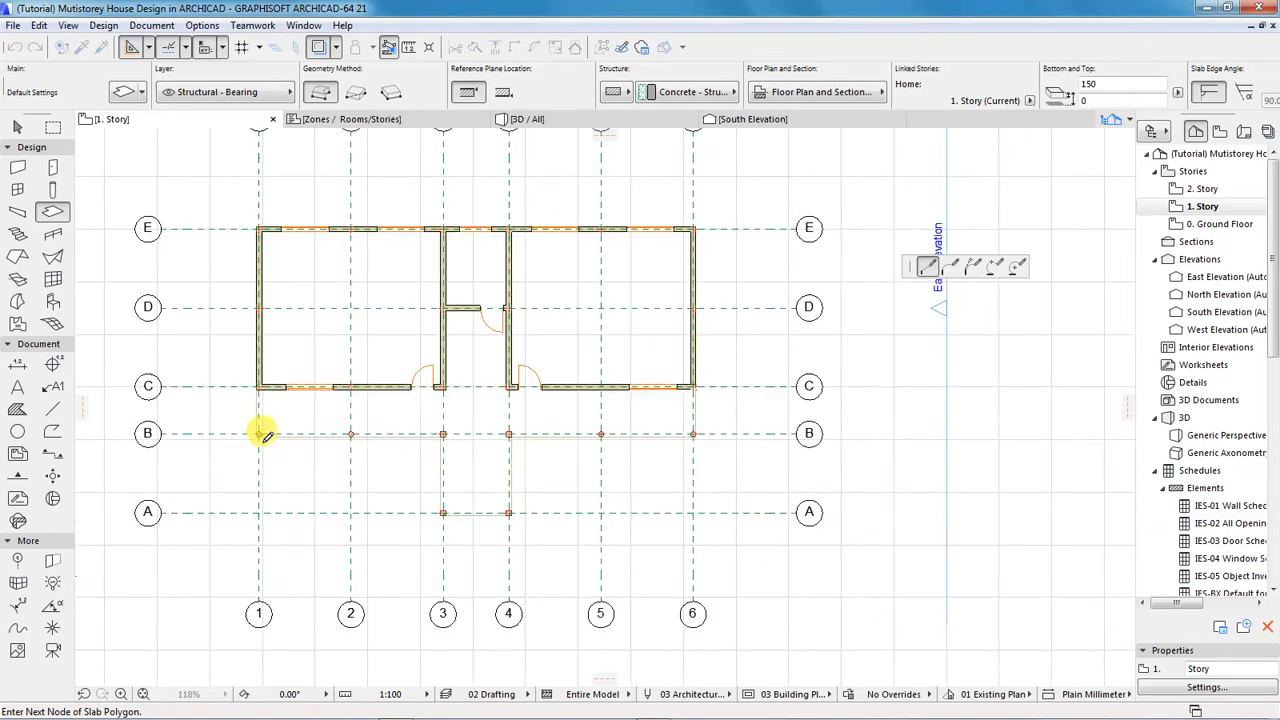
pyautogui.scroll(1, 263, 352)
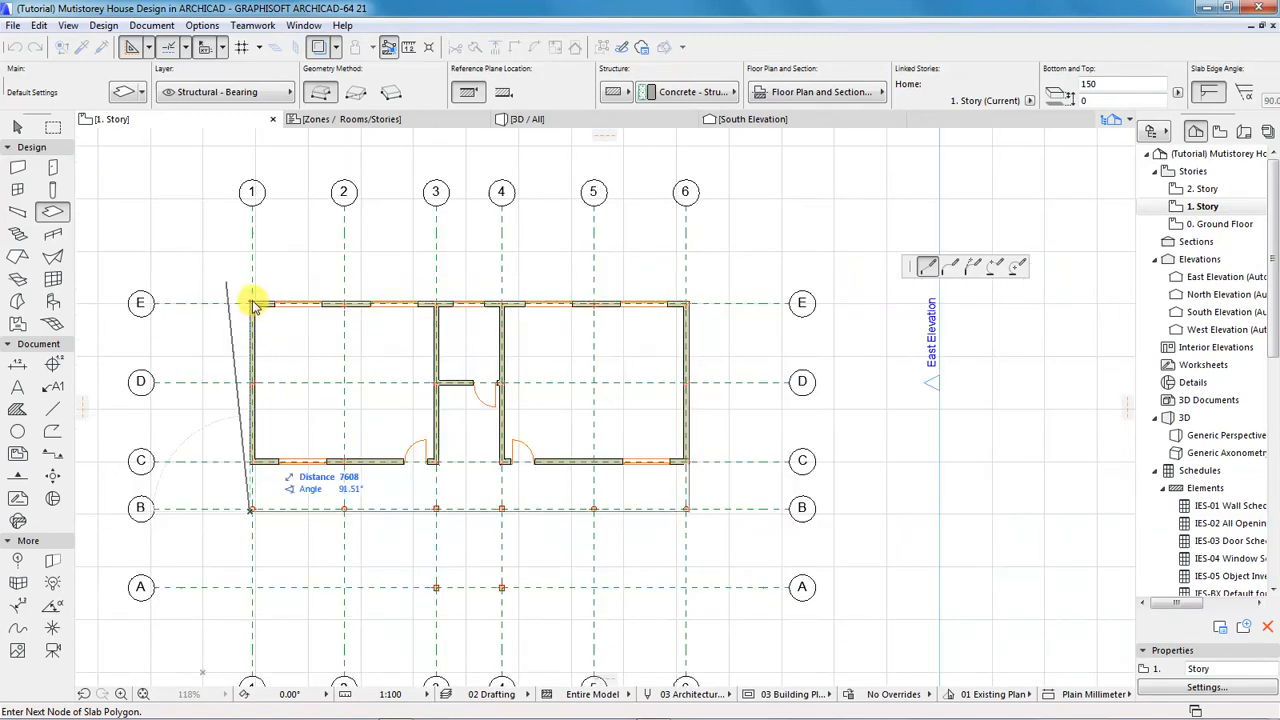
pyautogui.press('Escape')
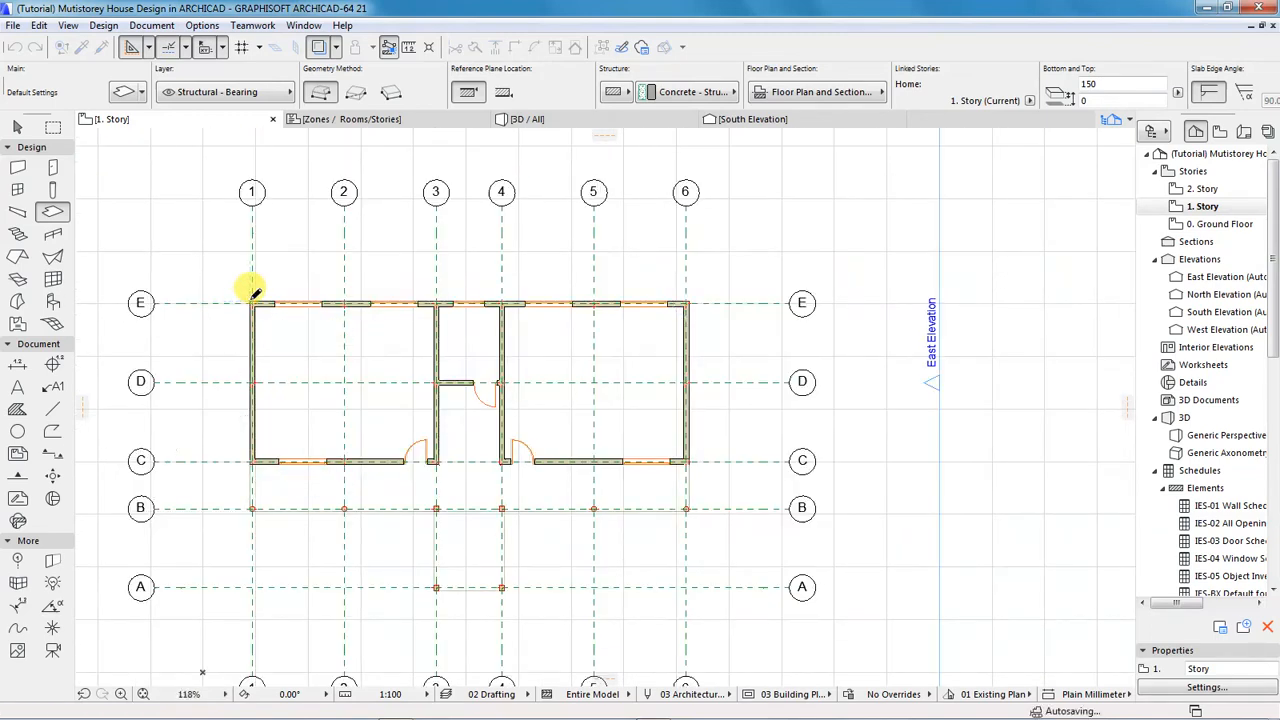
# - Examine the new first story slab in 3D from the side wall and the column front, and return to the 1. Story plan
pyautogui.click(545, 120)
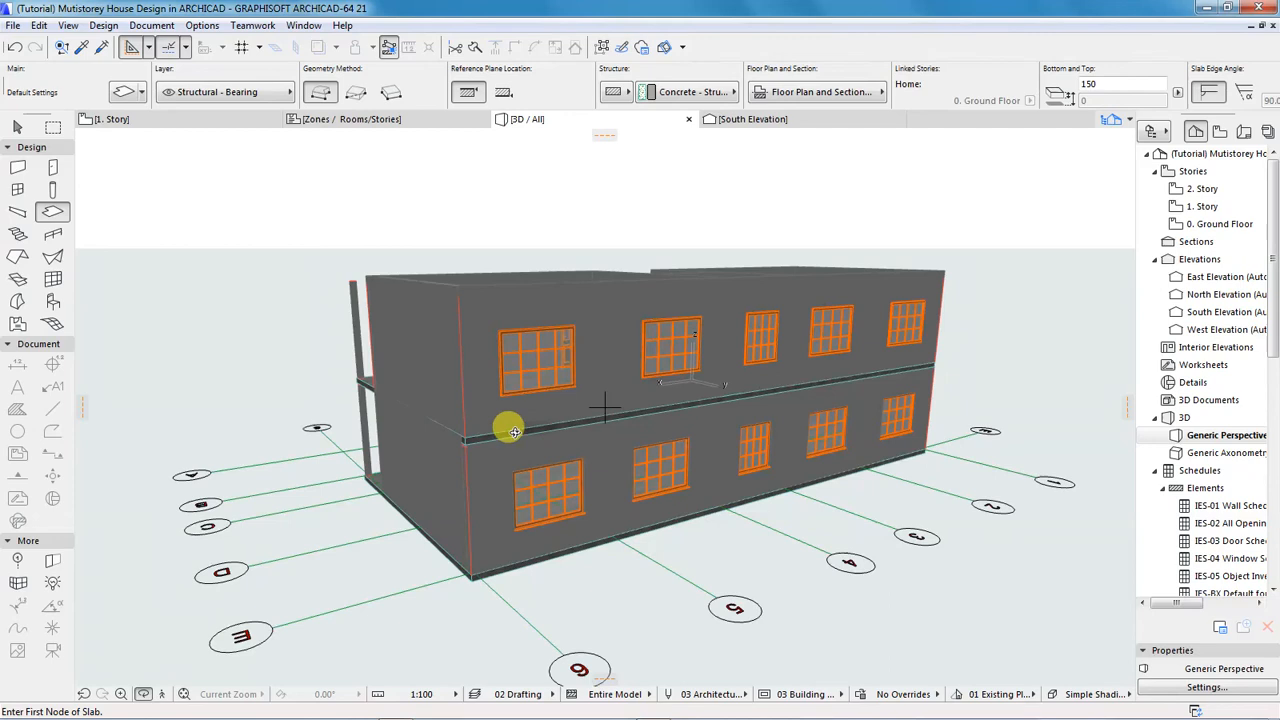
pyautogui.keyDown('shift'); pyautogui.moveTo(500, 434); pyautogui.dragTo(853, 422, button='middle'); pyautogui.keyUp('shift')
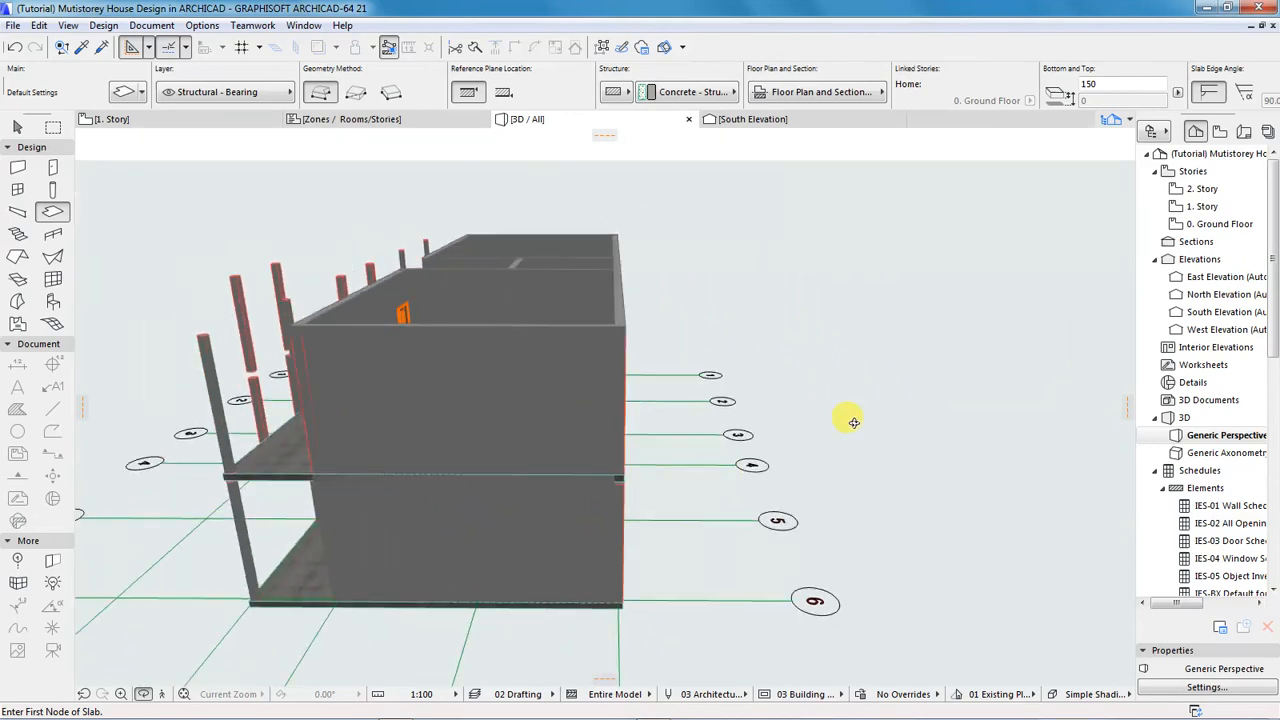
pyautogui.scroll(-5, 853, 422)
pyautogui.moveTo(599, 430); pyautogui.dragTo(843, 415)
pyautogui.scroll(2, 552, 409)
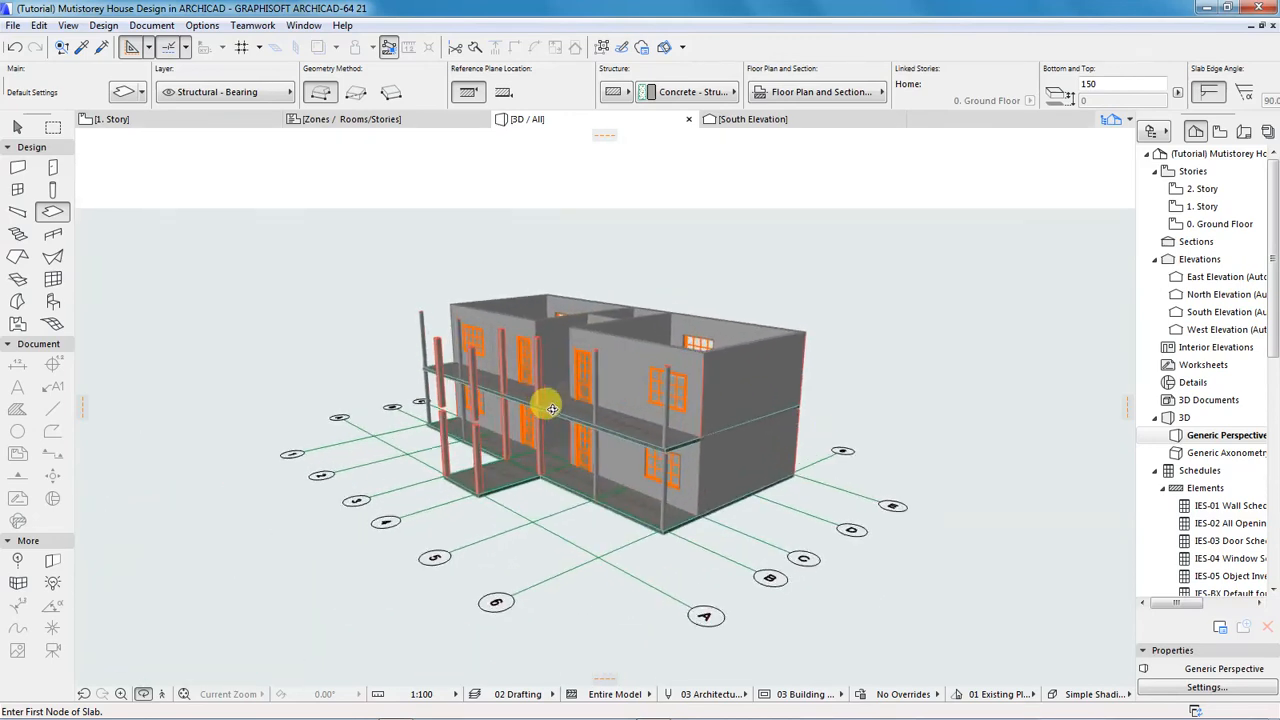
pyautogui.scroll(5, 552, 409)
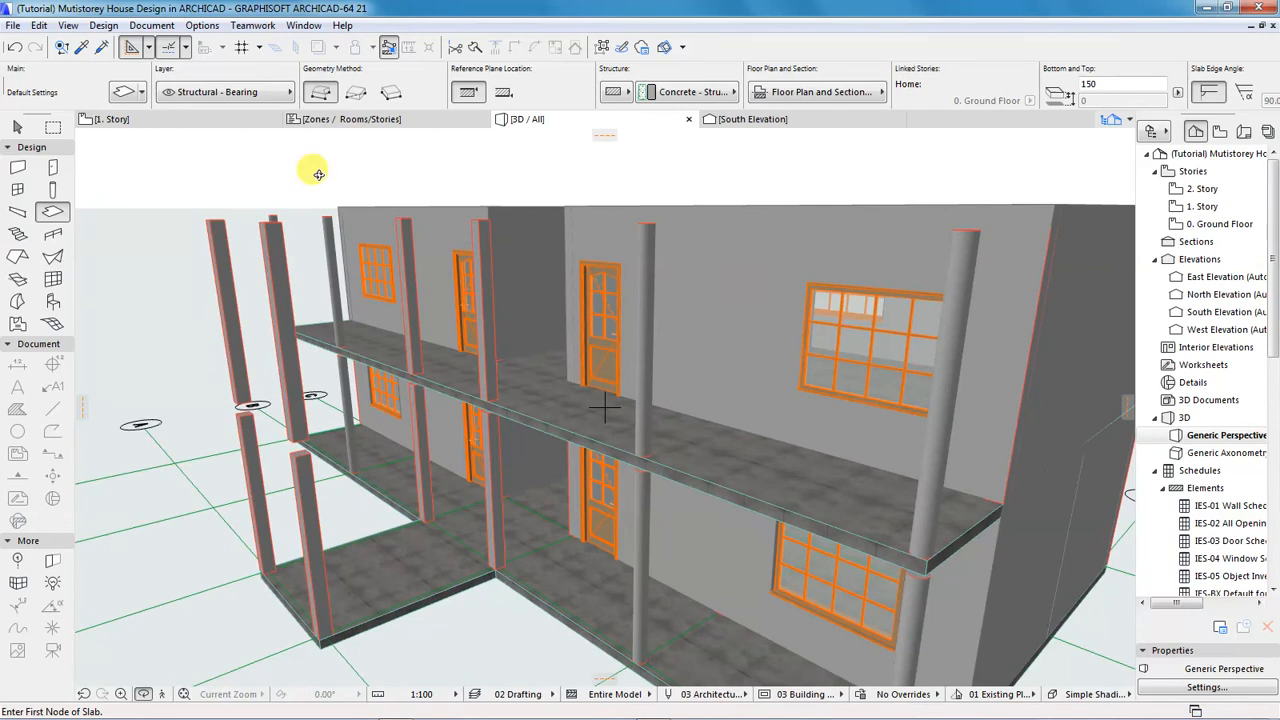
pyautogui.click(205, 120)
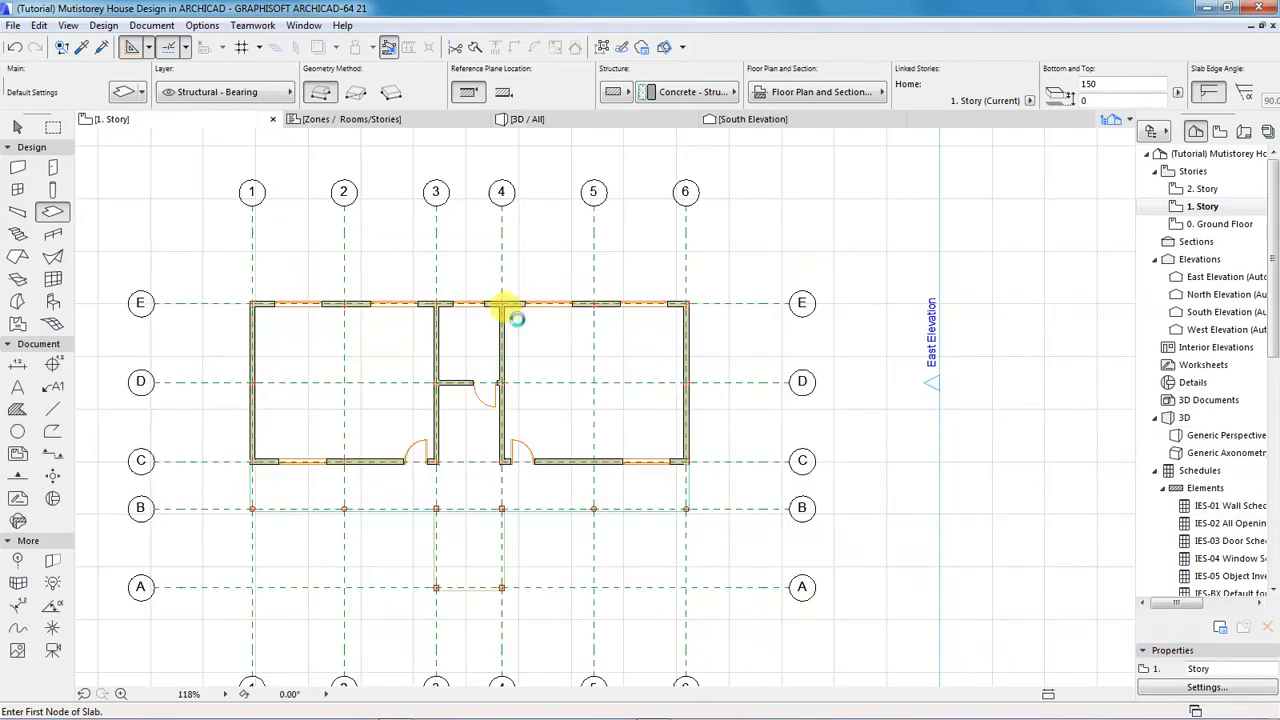
# - Place a zone in the large room between grid lines 1 and 3 on the 1. Story plan
pyautogui.scroll(-2, 741, 313)
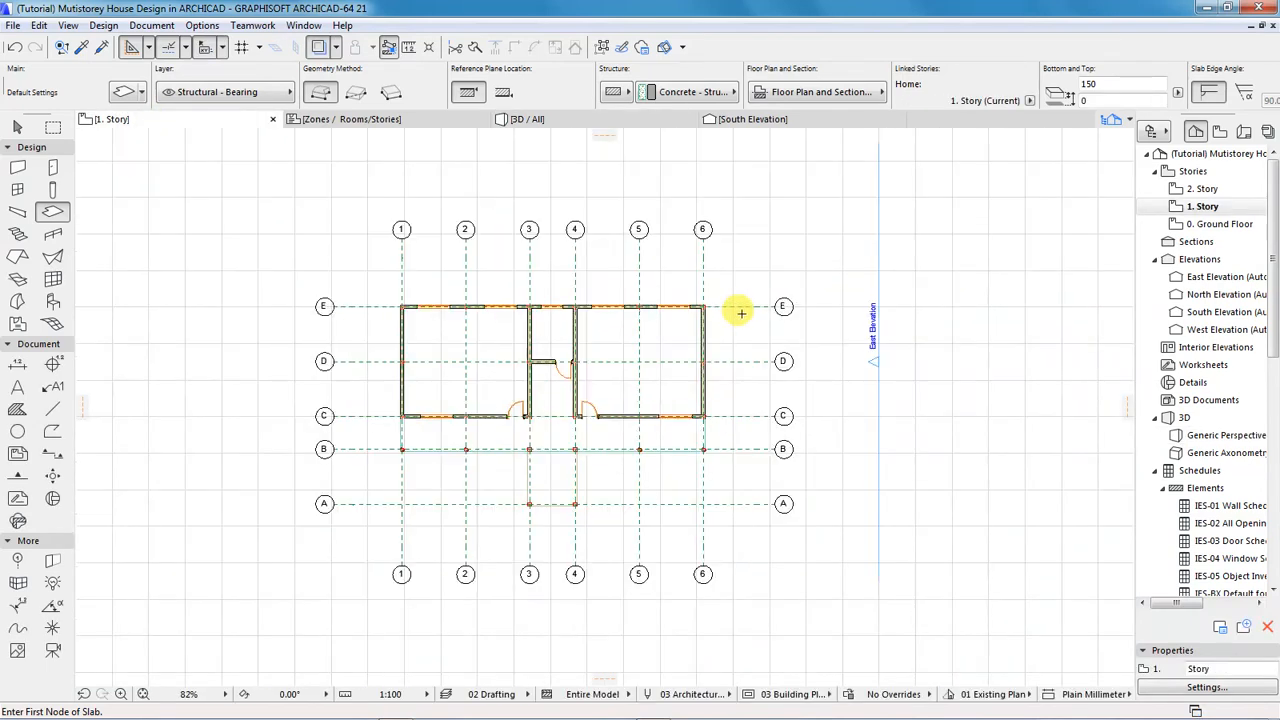
pyautogui.scroll(2, 493, 435)
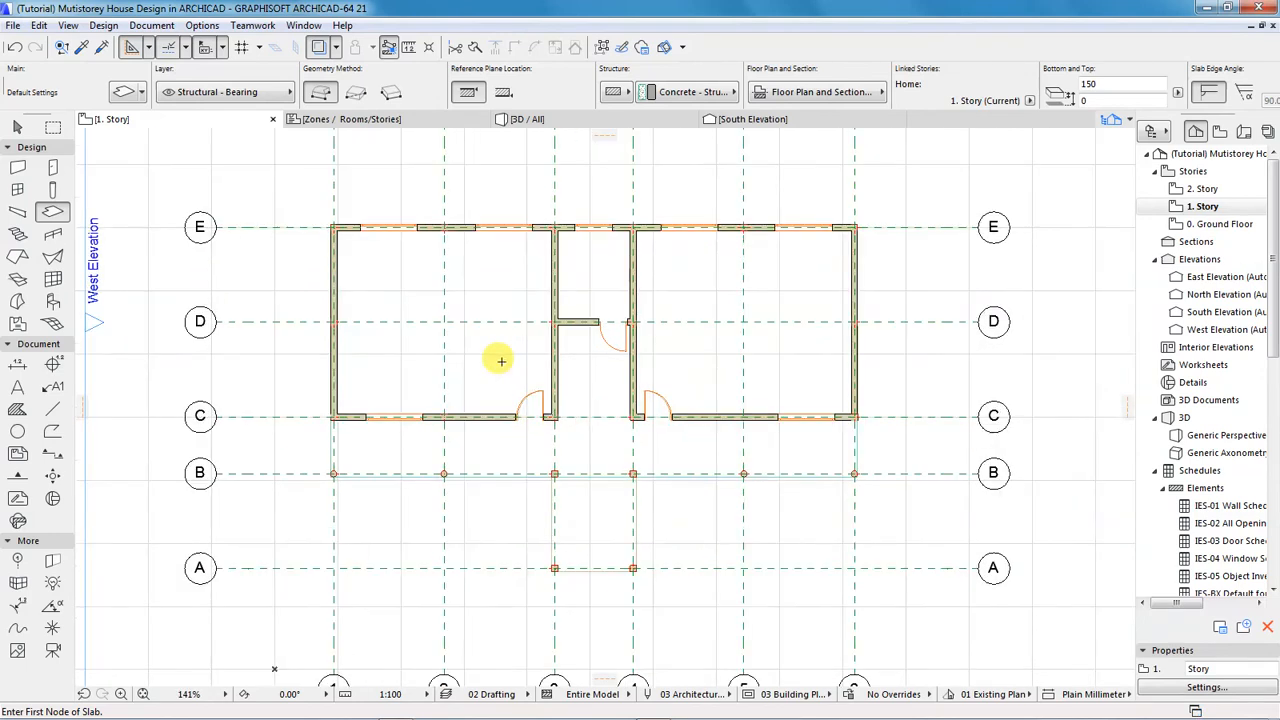
pyautogui.click(14, 326)
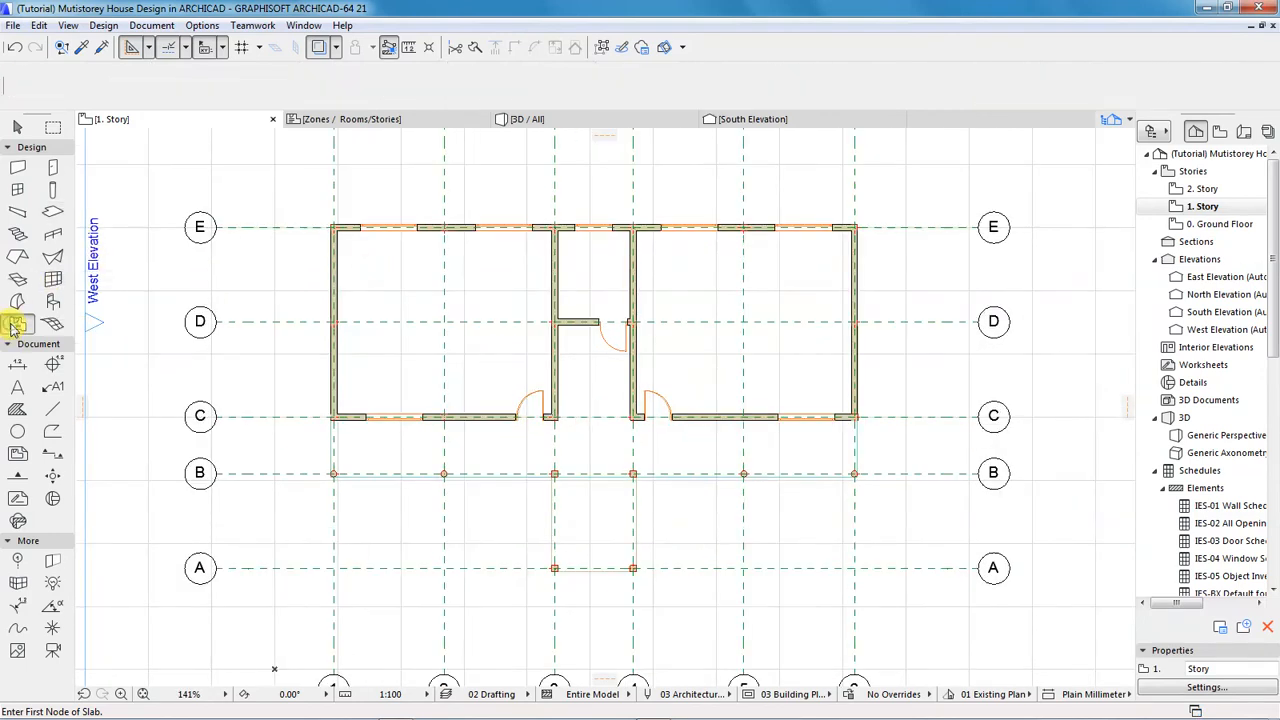
pyautogui.click(426, 314)
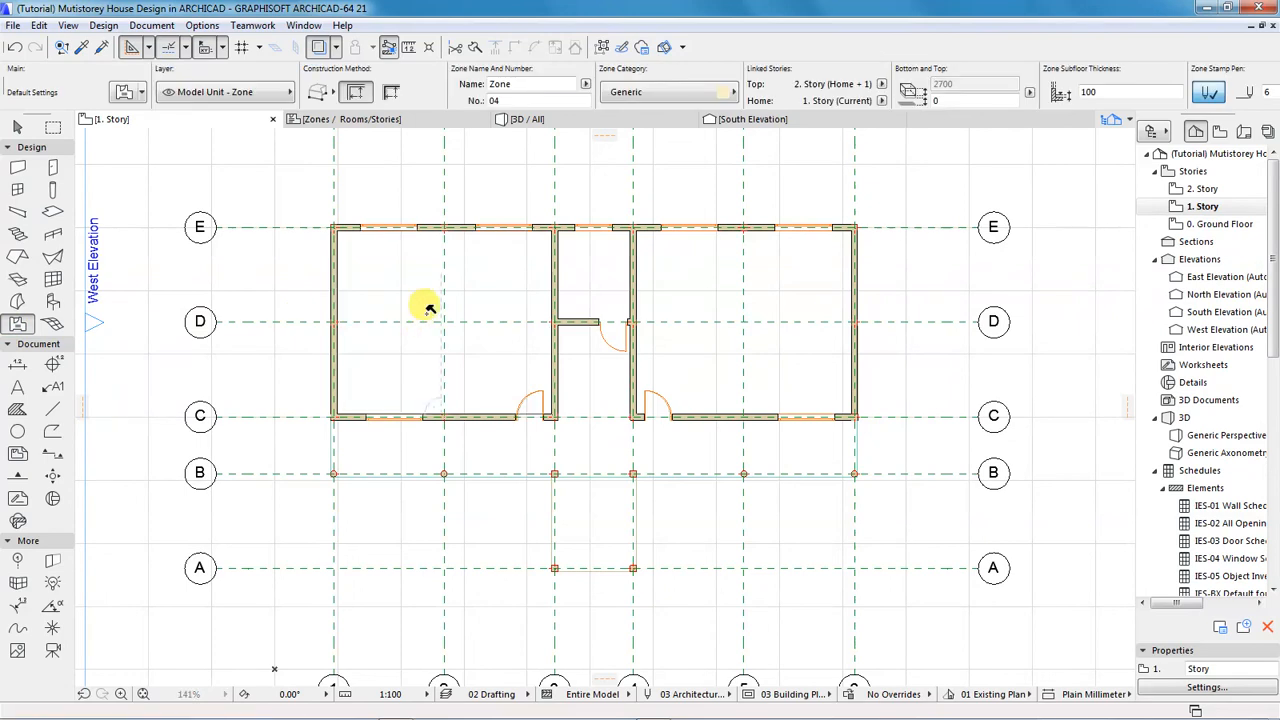
pyautogui.click(426, 311)
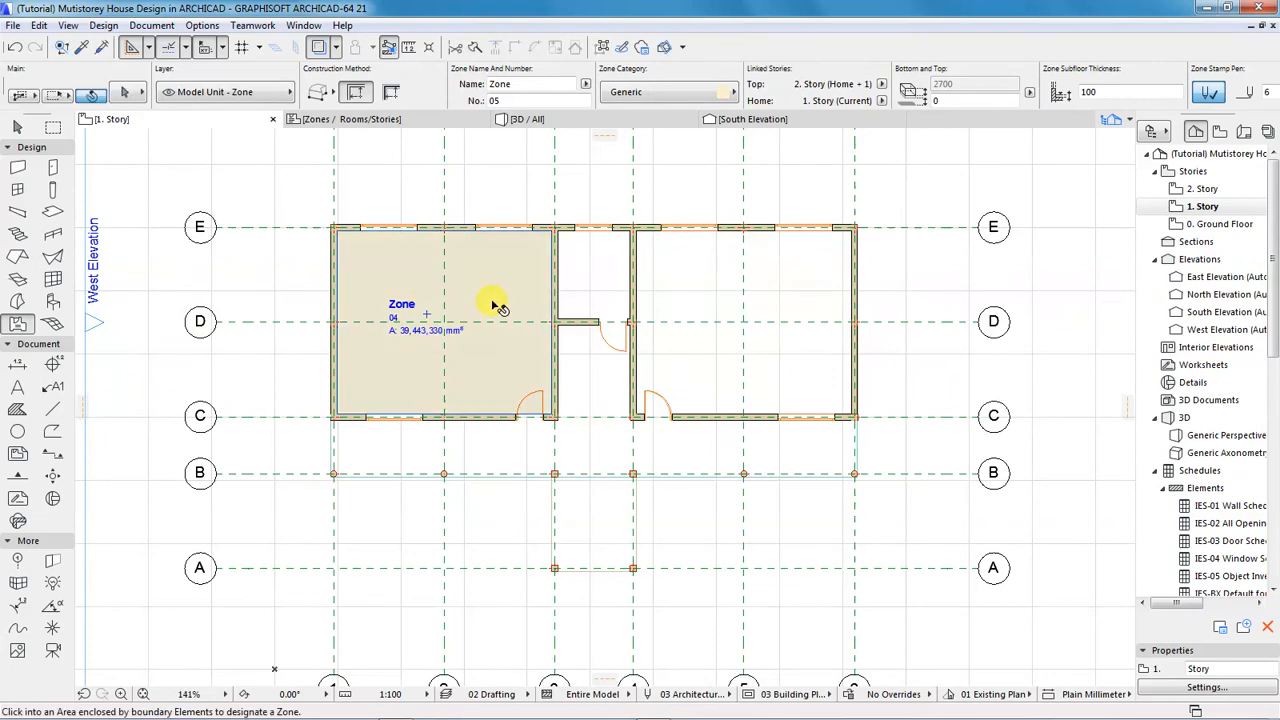
# - Name the zone between grid lines 1 and 3 Room 03 and set its category to 5 Education & Culture
pyautogui.click(517, 83)
pyautogui.write('Room 03')
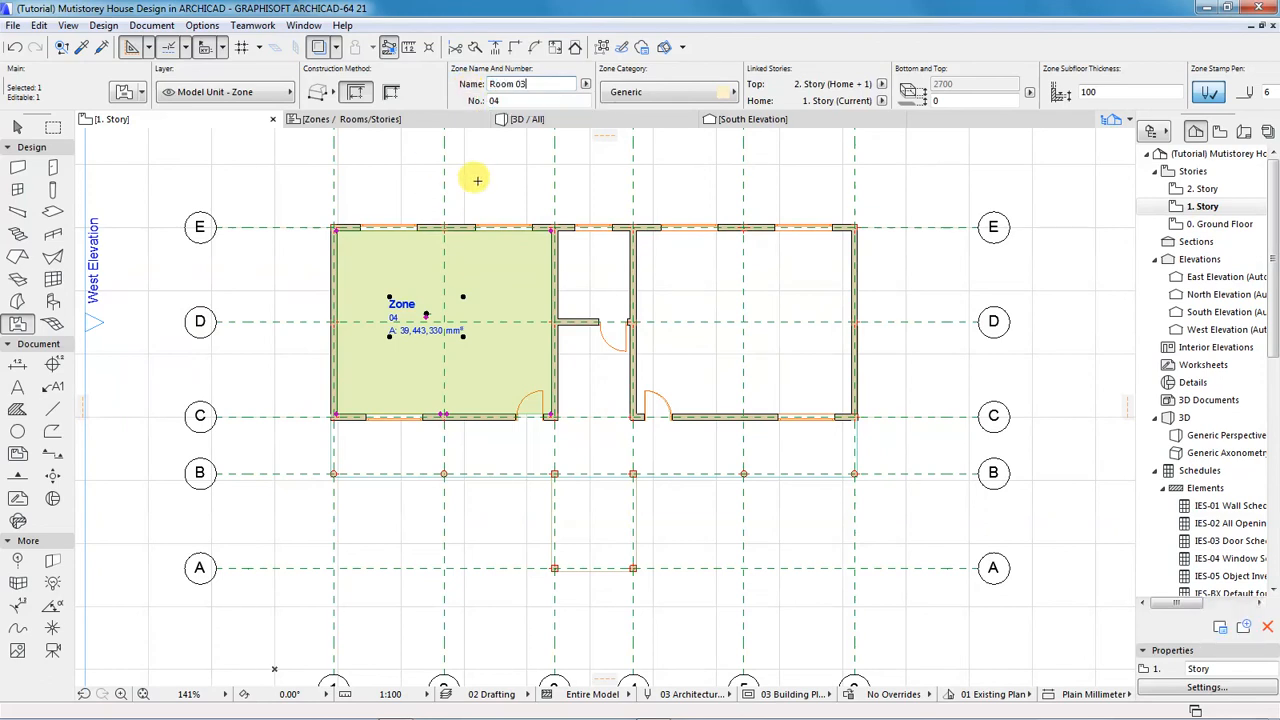
pyautogui.press('Escape')
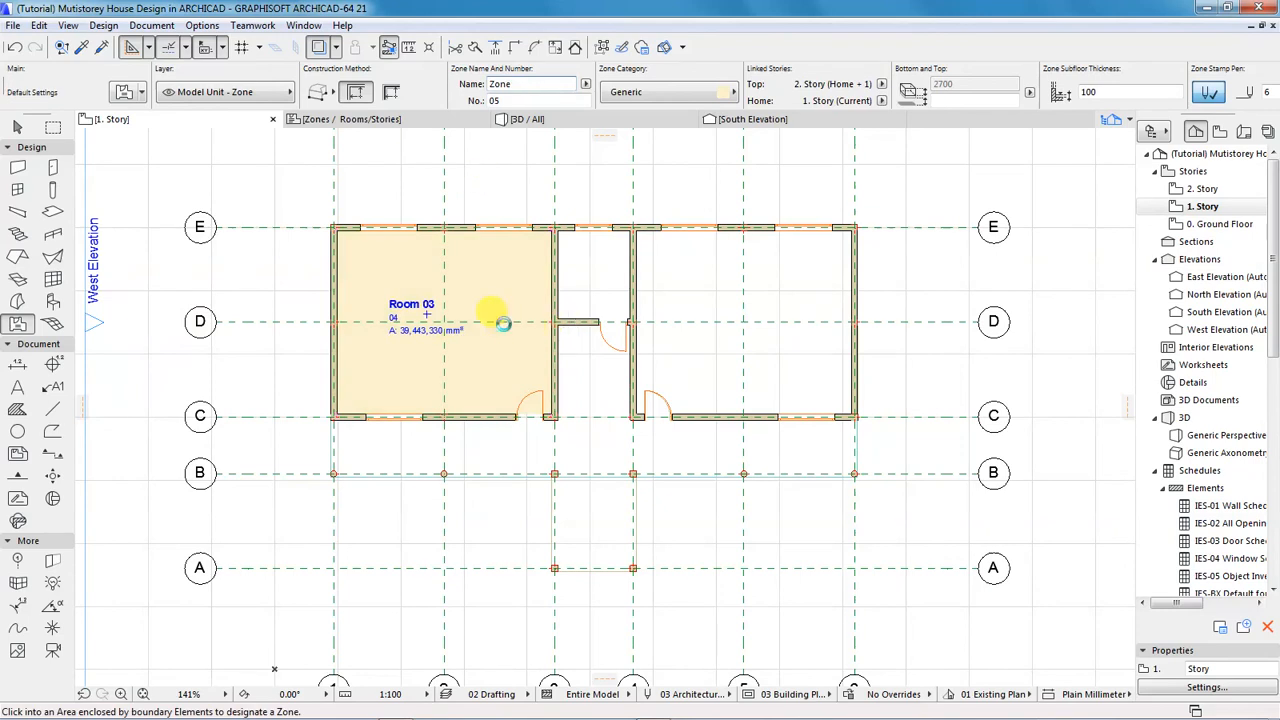
pyautogui.click(500, 352)
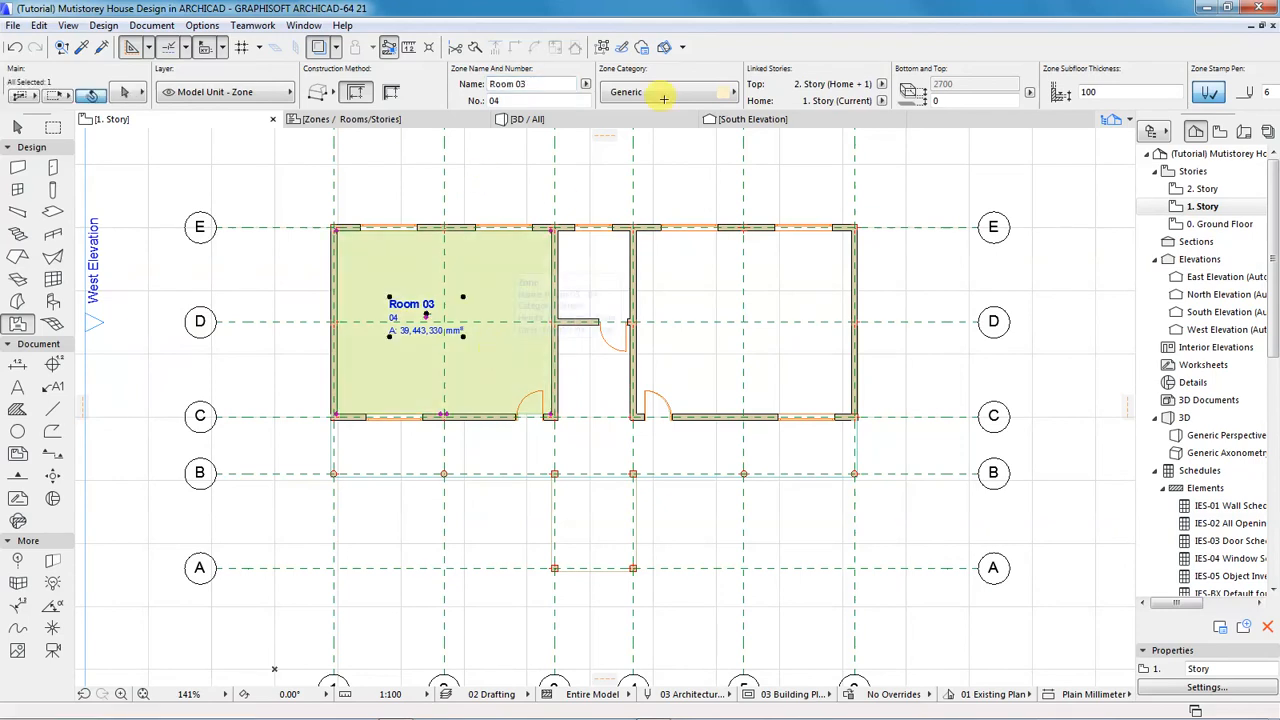
pyautogui.click(736, 92)
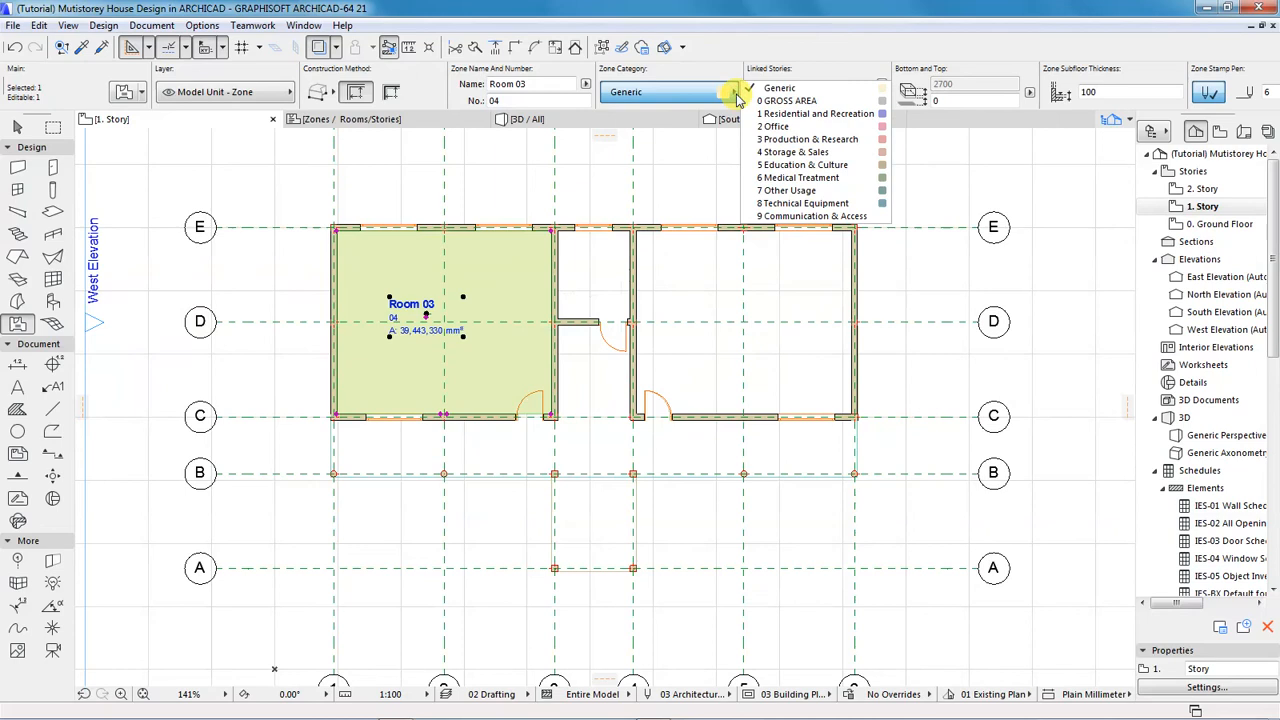
pyautogui.click(799, 166)
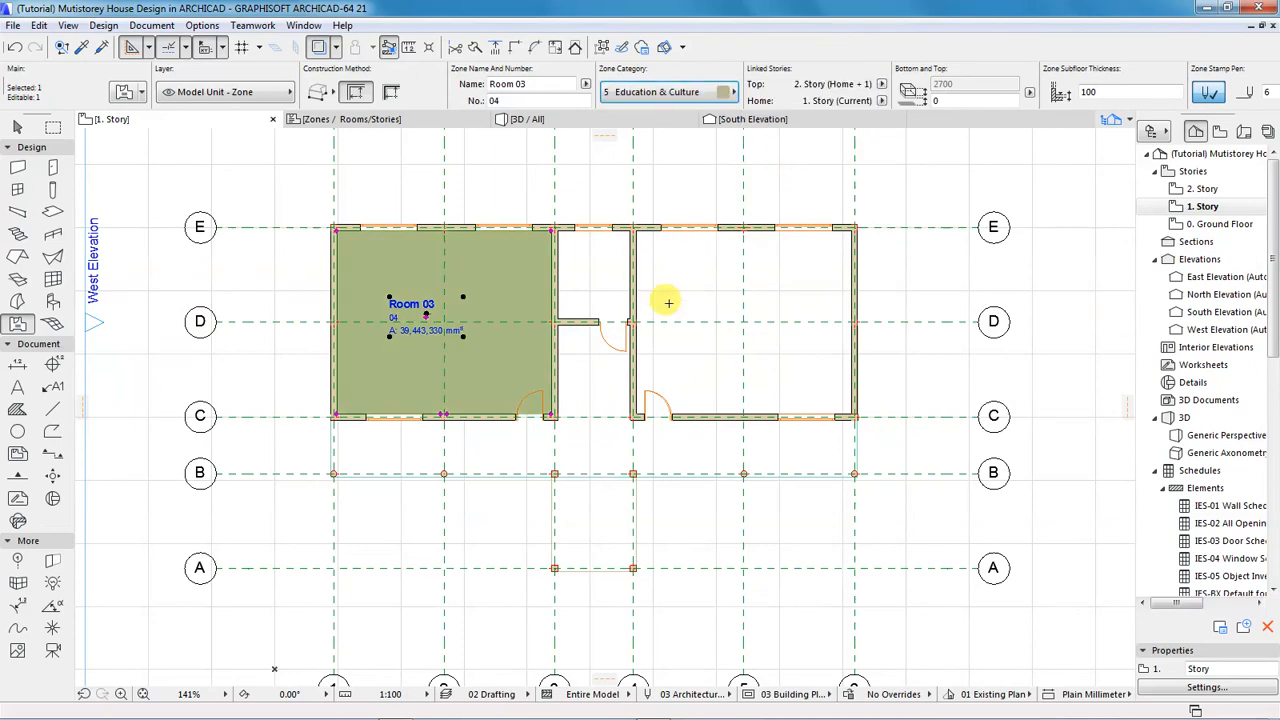
pyautogui.press('Escape')
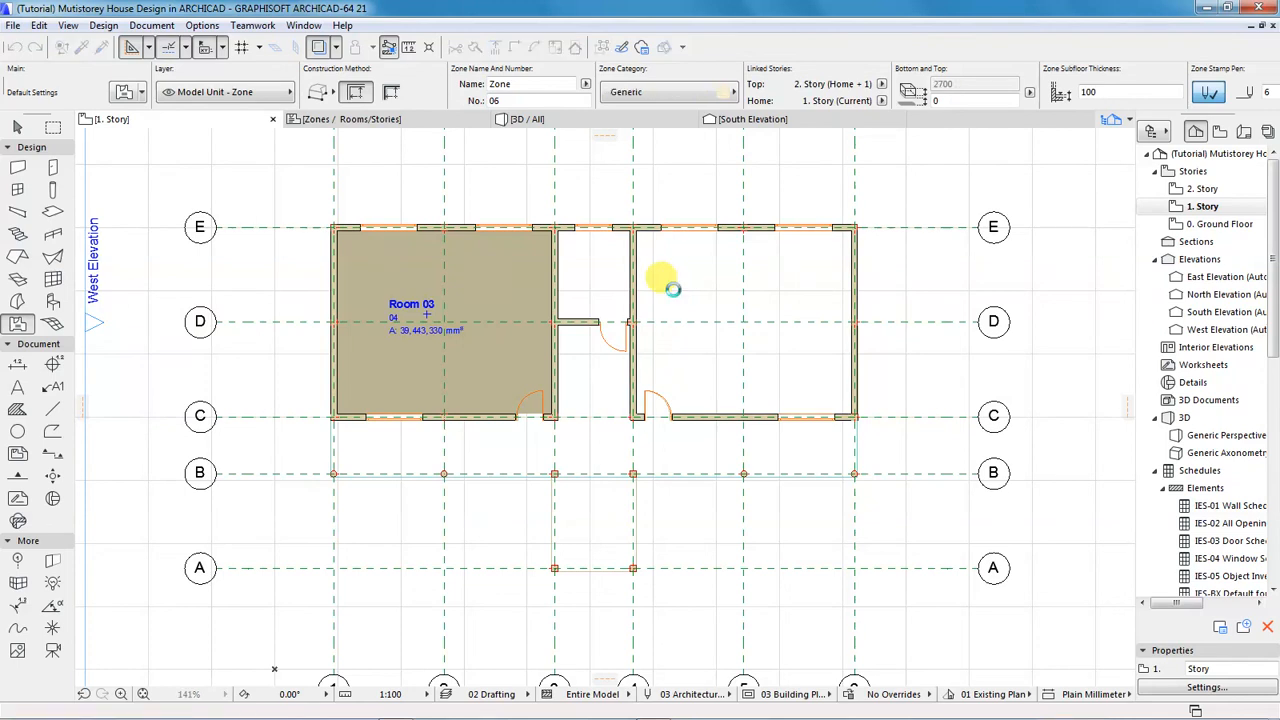
# - Add a zone named Room 04 with category 5 Education & Culture to the room between grid lines 4 and 6
pyautogui.click(673, 289)
pyautogui.click(709, 277)
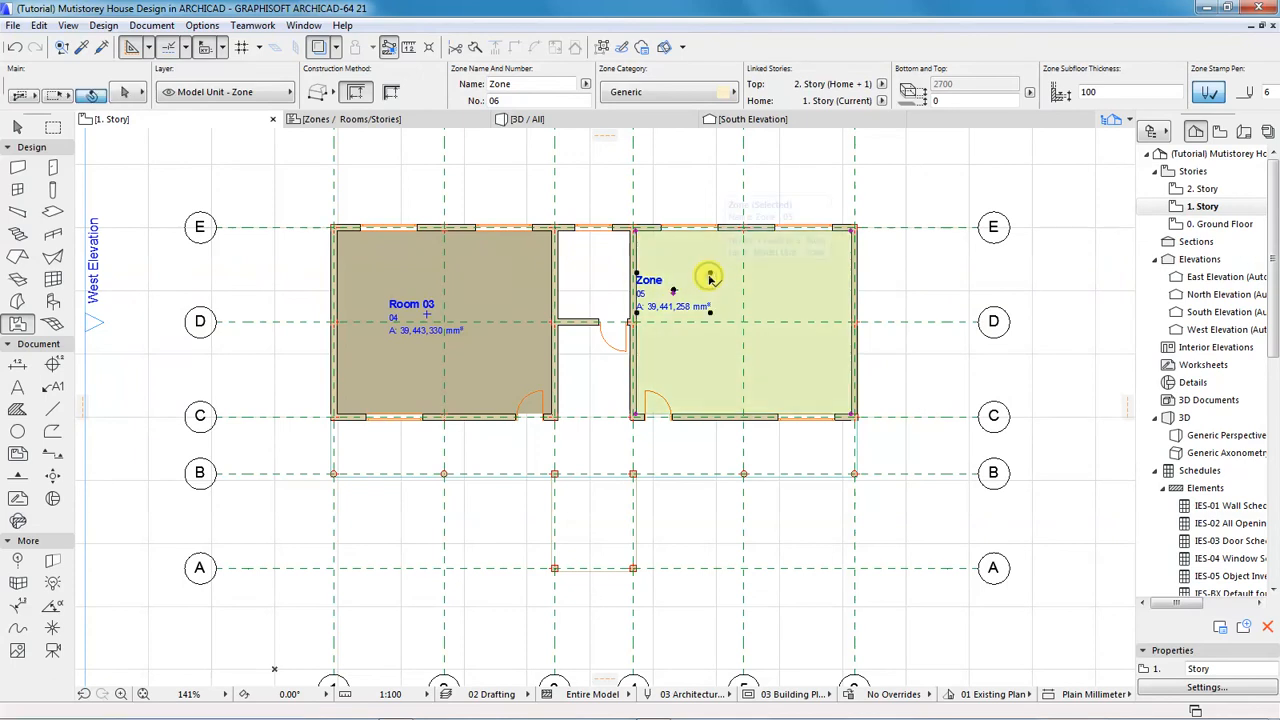
pyautogui.click(497, 84)
pyautogui.write('Ro')
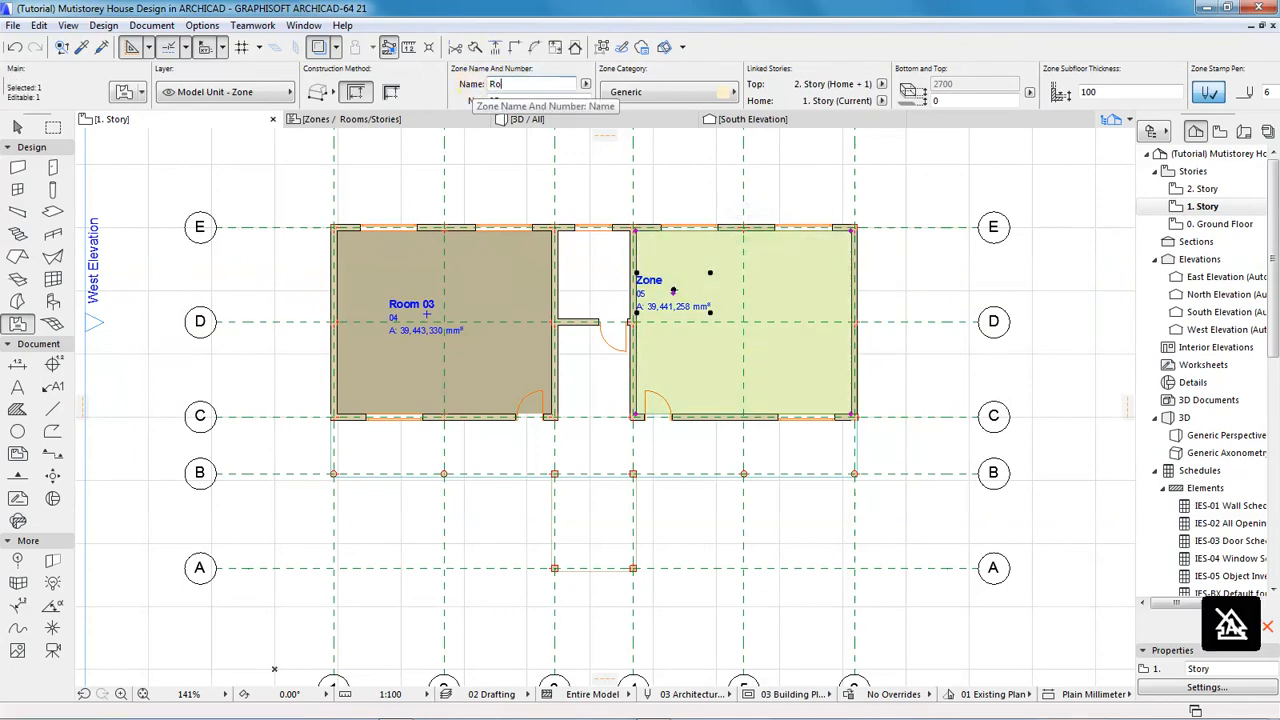
pyautogui.write('om 04')
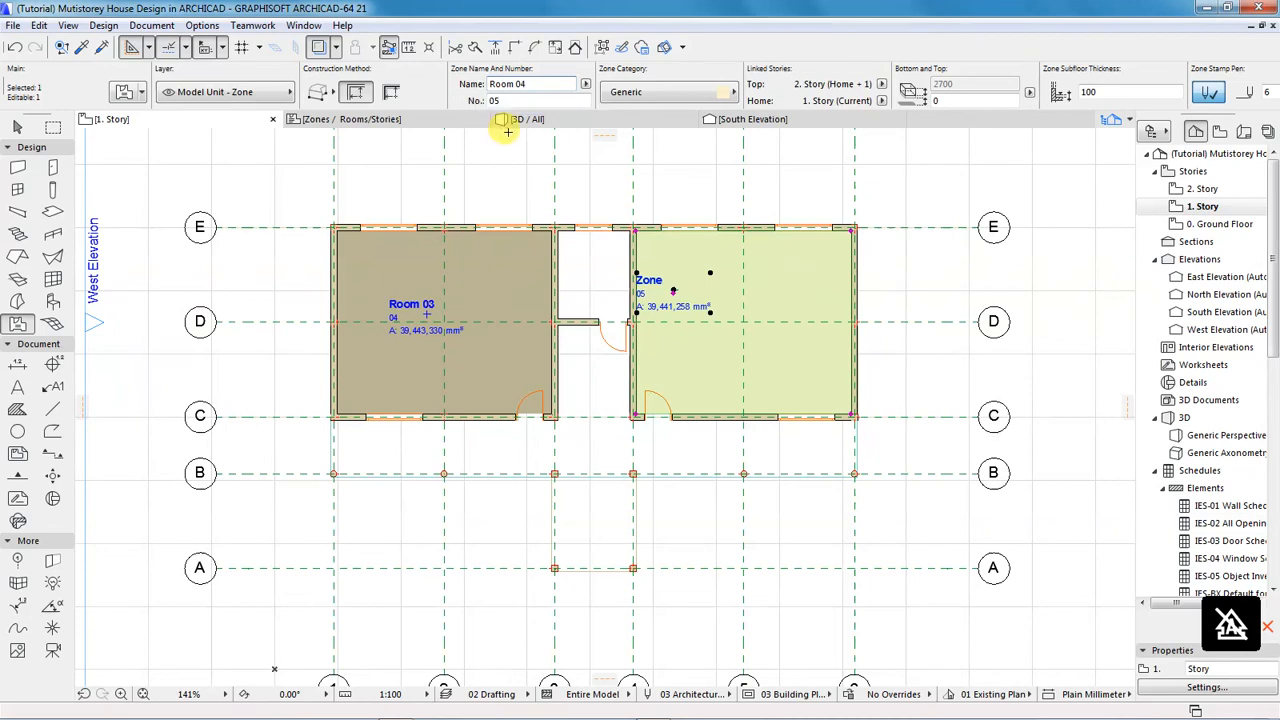
pyautogui.click(729, 95)
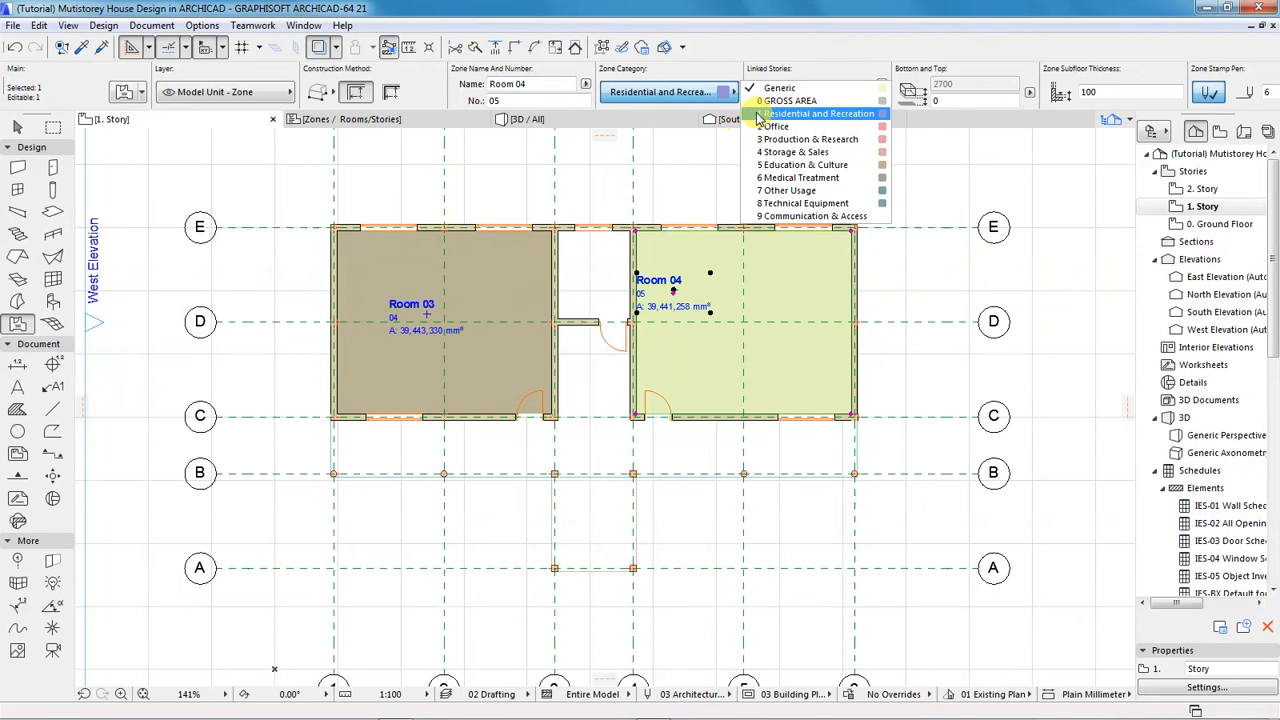
pyautogui.click(797, 166)
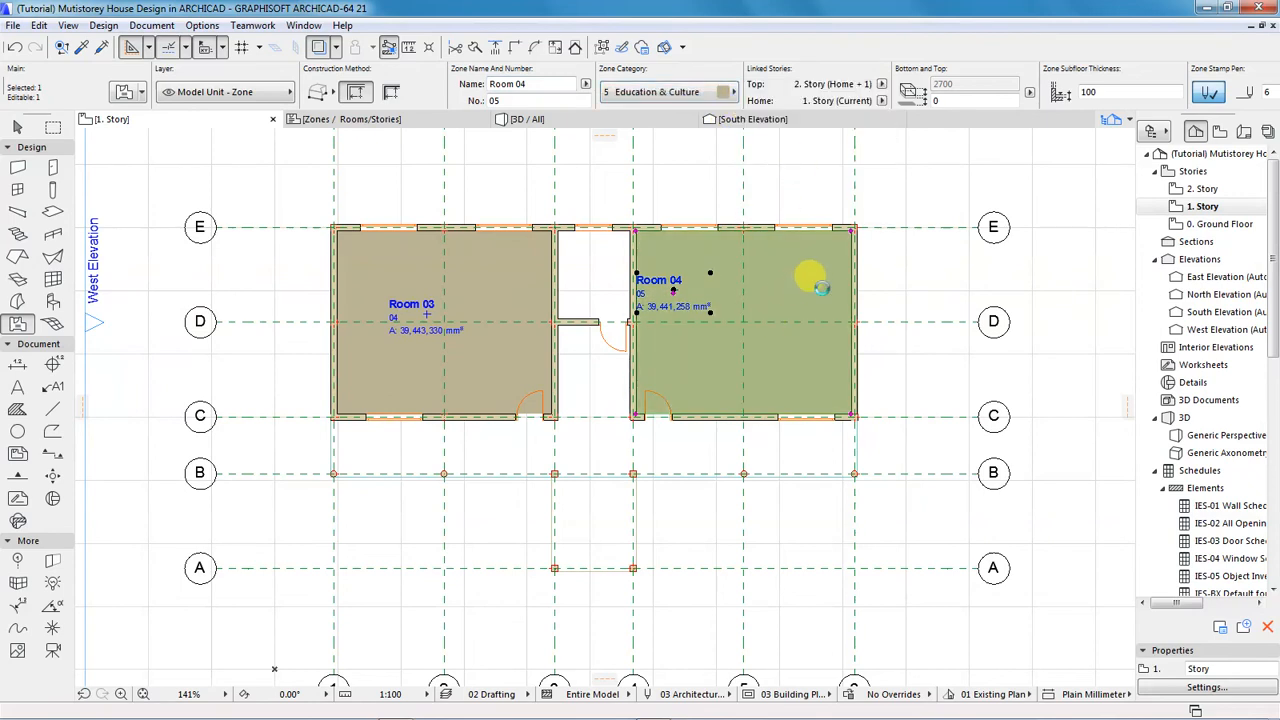
# - Move the Room 04 zone stamp to the middle of its room, near the crossing of grid lines 5 and D
pyautogui.scroll(4, 803, 290)
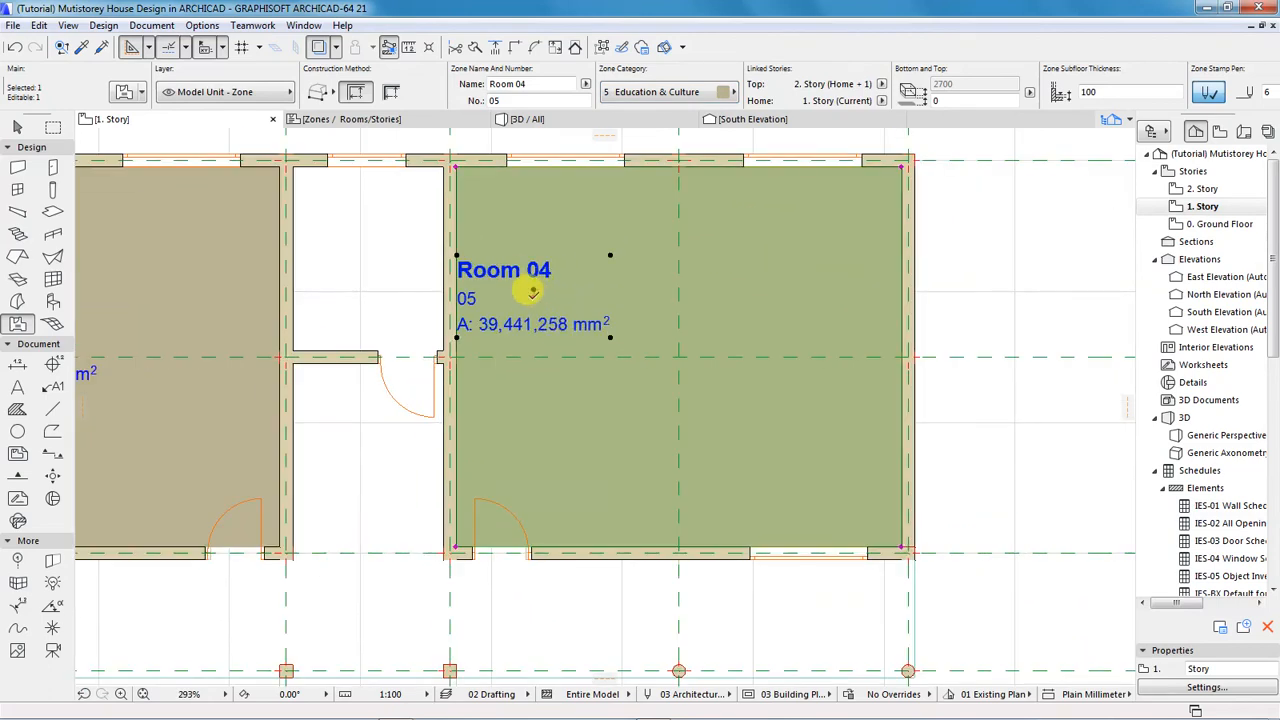
pyautogui.click(534, 292)
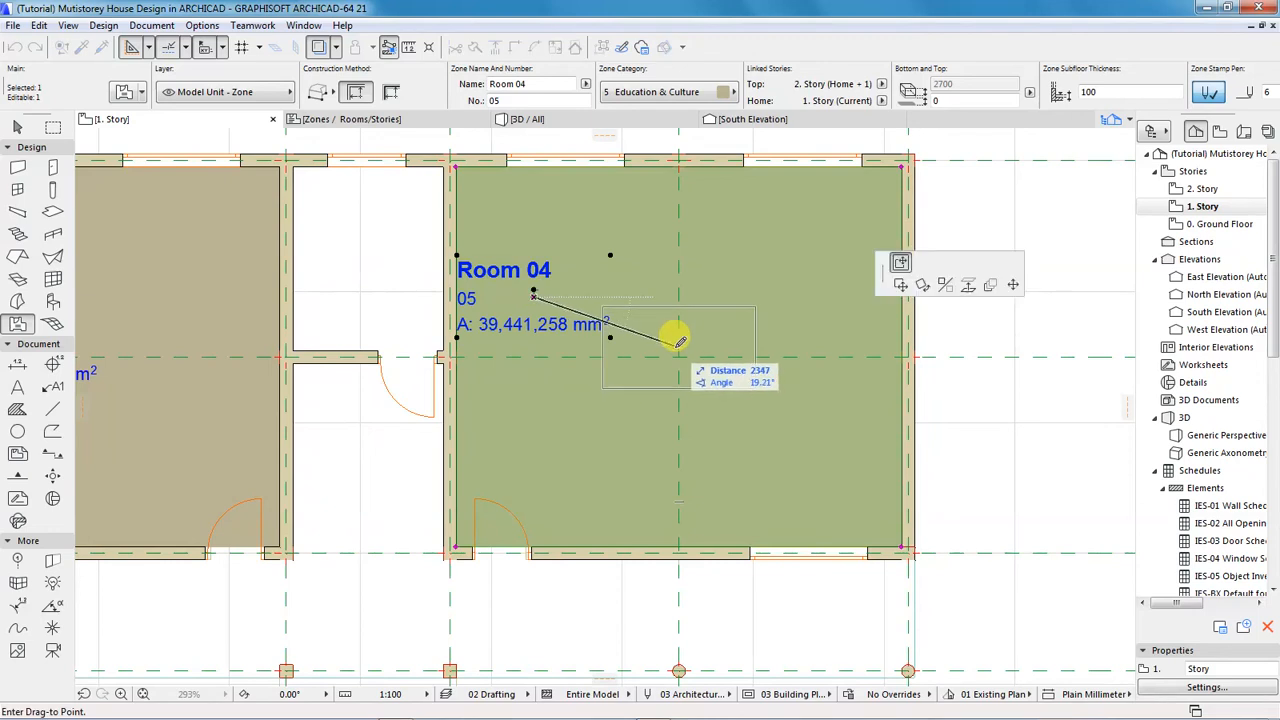
pyautogui.click(679, 342)
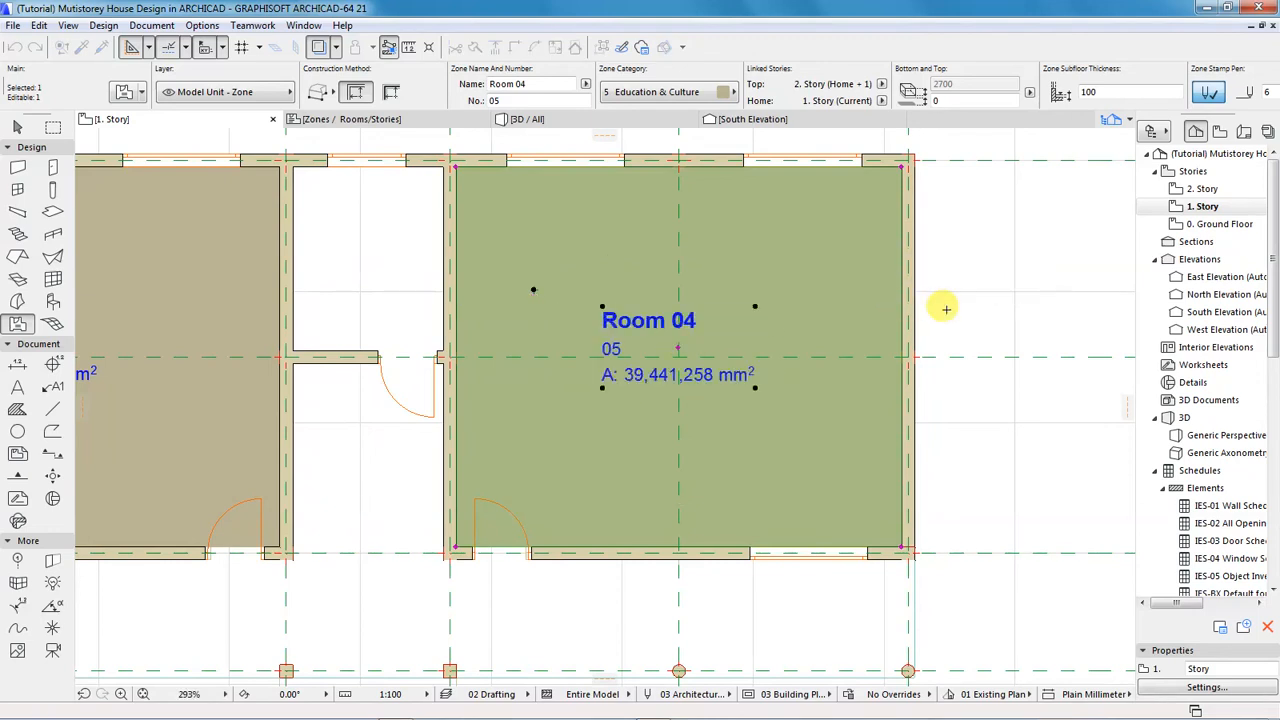
pyautogui.press('Escape')
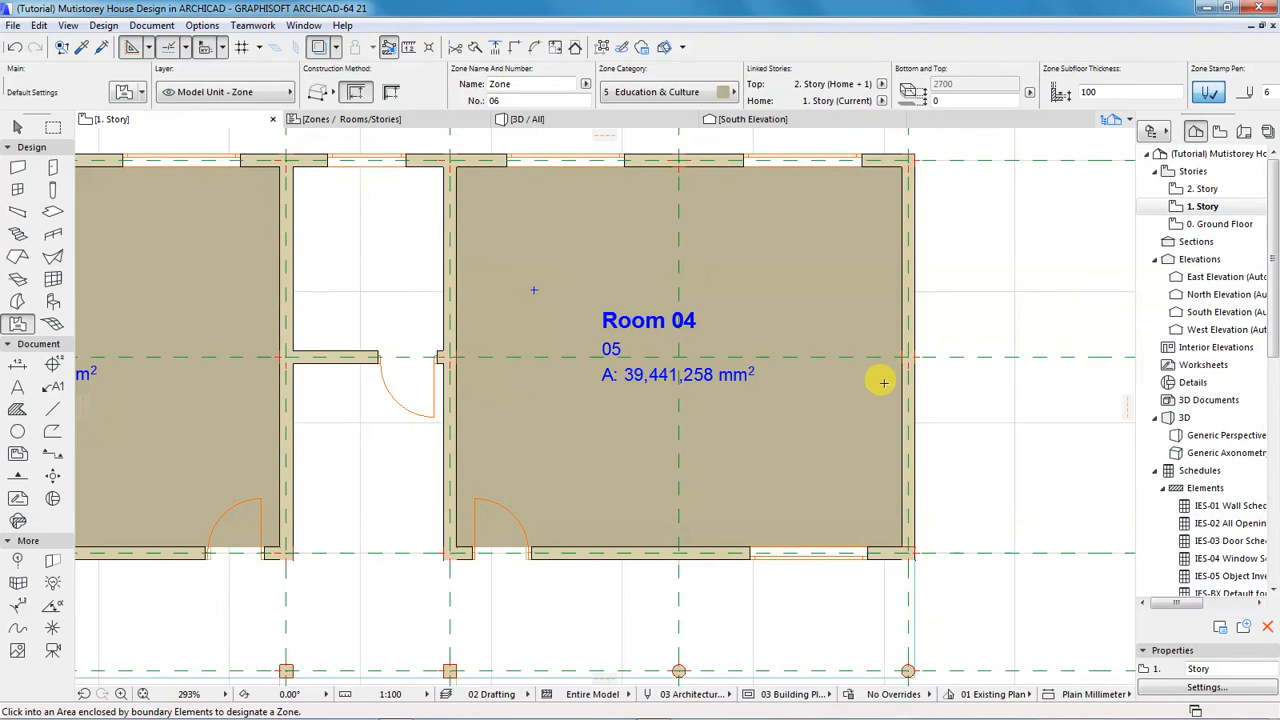
# - Place a zone in the small room between grid lines 3 and 4, bounded by grid lines D and E
pyautogui.scroll(-4, 875, 380)
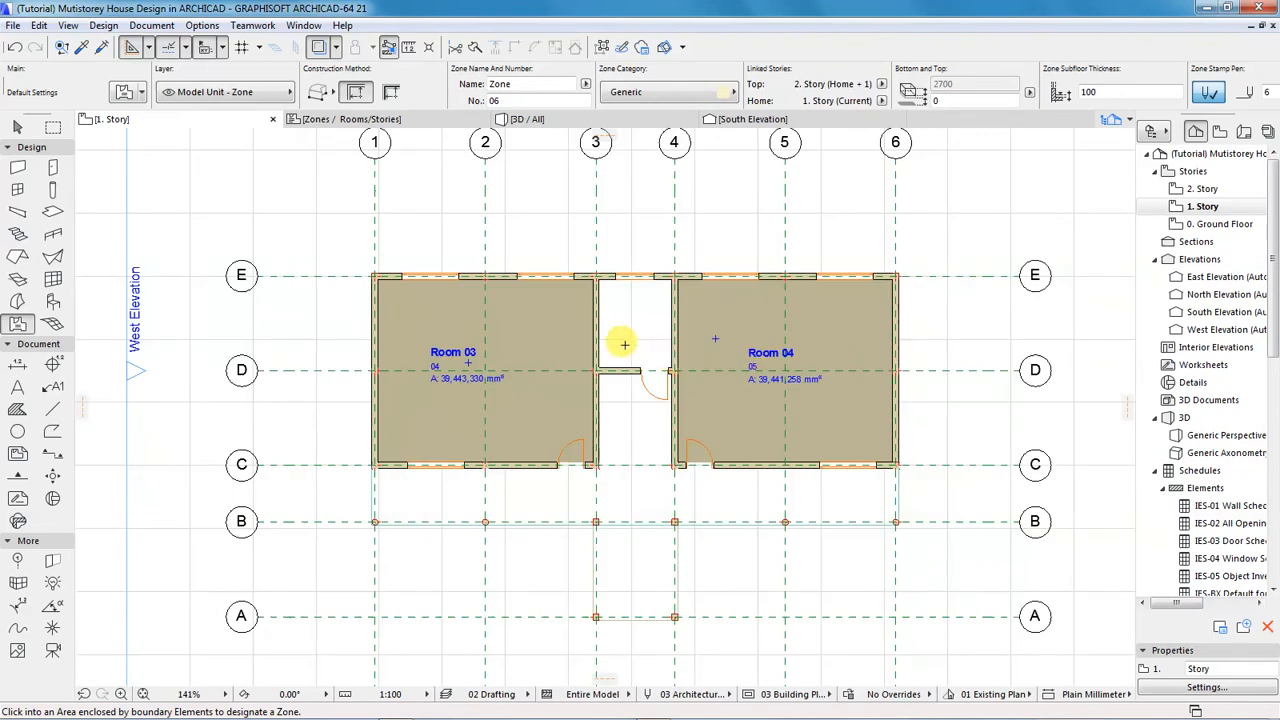
pyautogui.scroll(4, 624, 344)
pyautogui.click(625, 291)
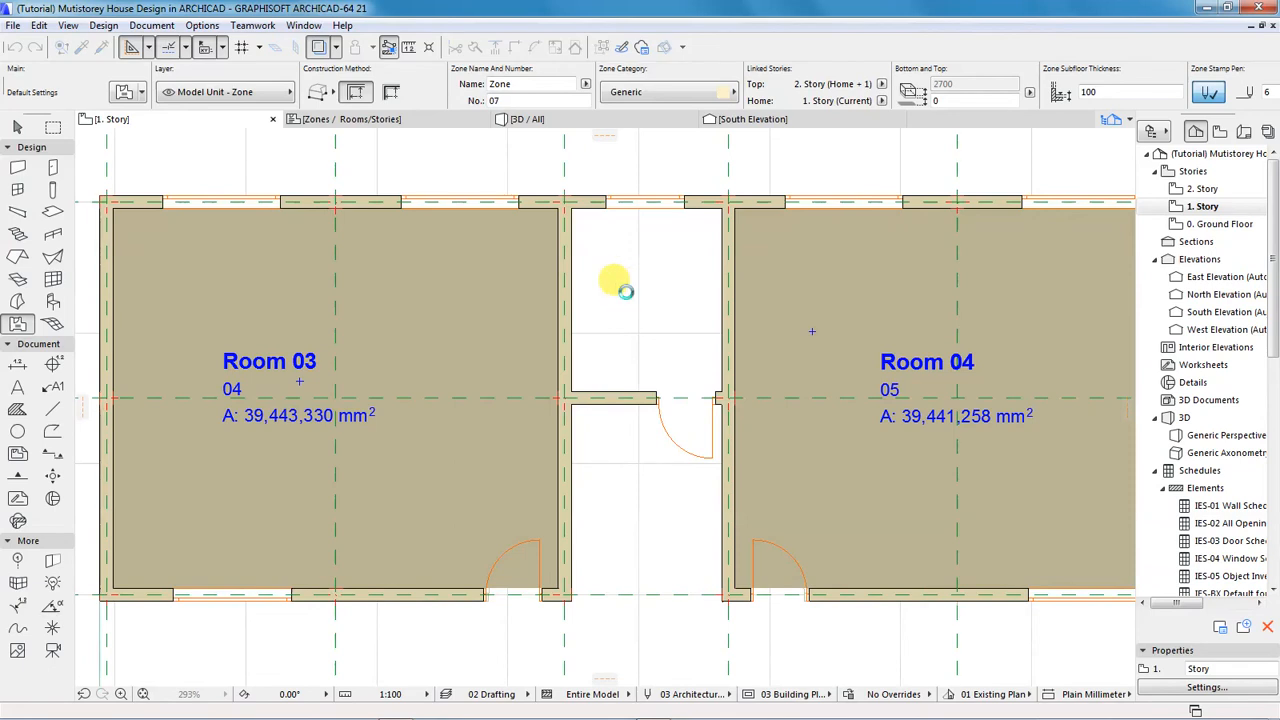
# - Name the zone in the small room between grid lines 3 and 4 Office 02 and set its category to 2 Office
pyautogui.keyDown('shift'); pyautogui.click(628, 294); pyautogui.keyUp('shift')
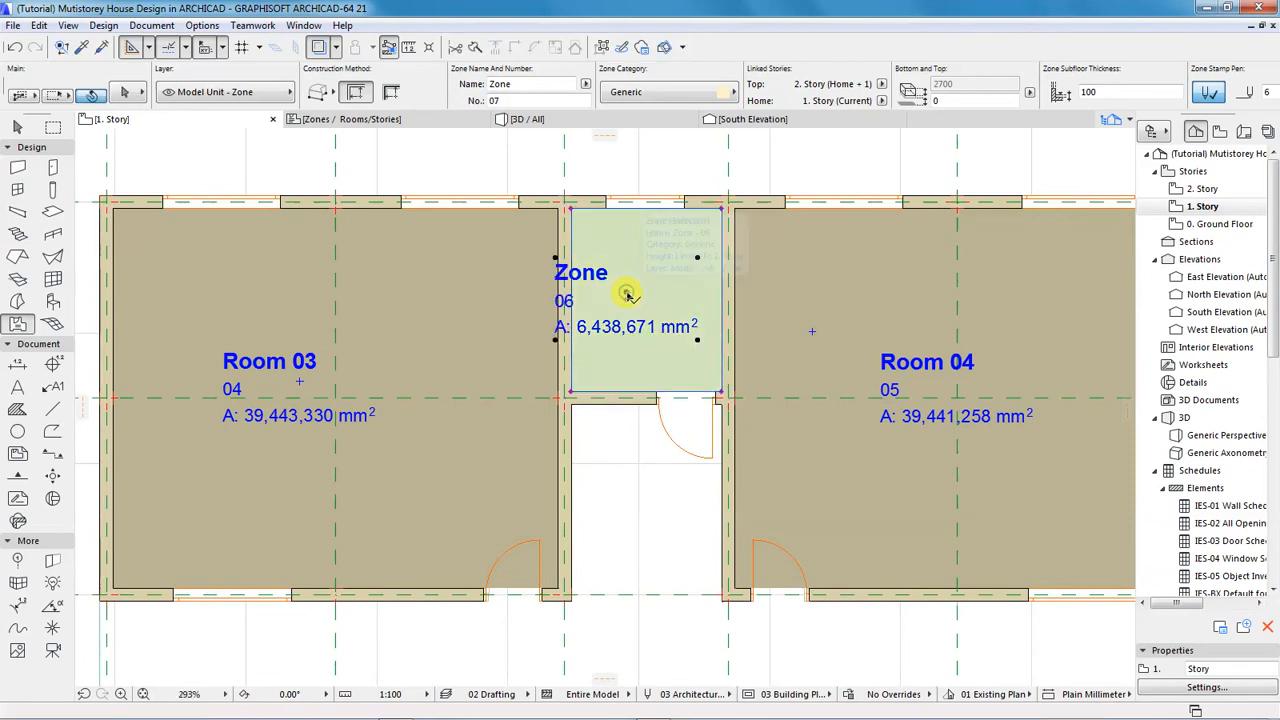
pyautogui.click(492, 84)
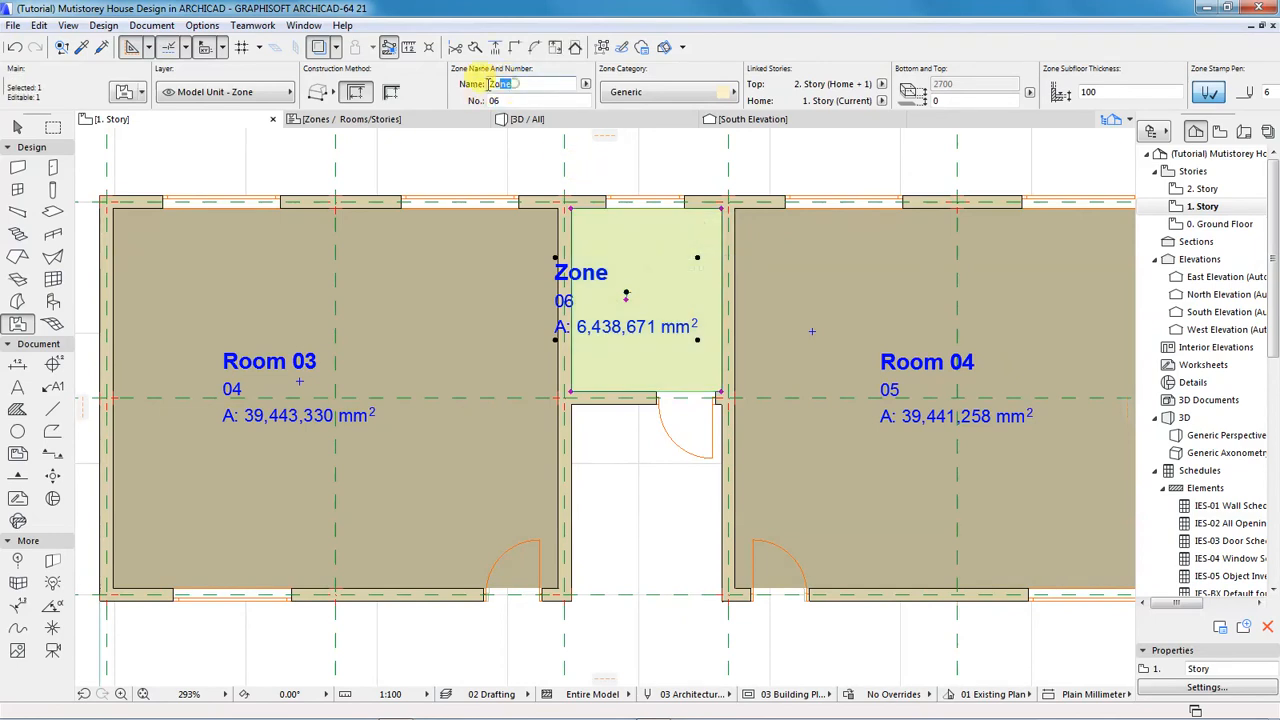
pyautogui.write('Office 02')
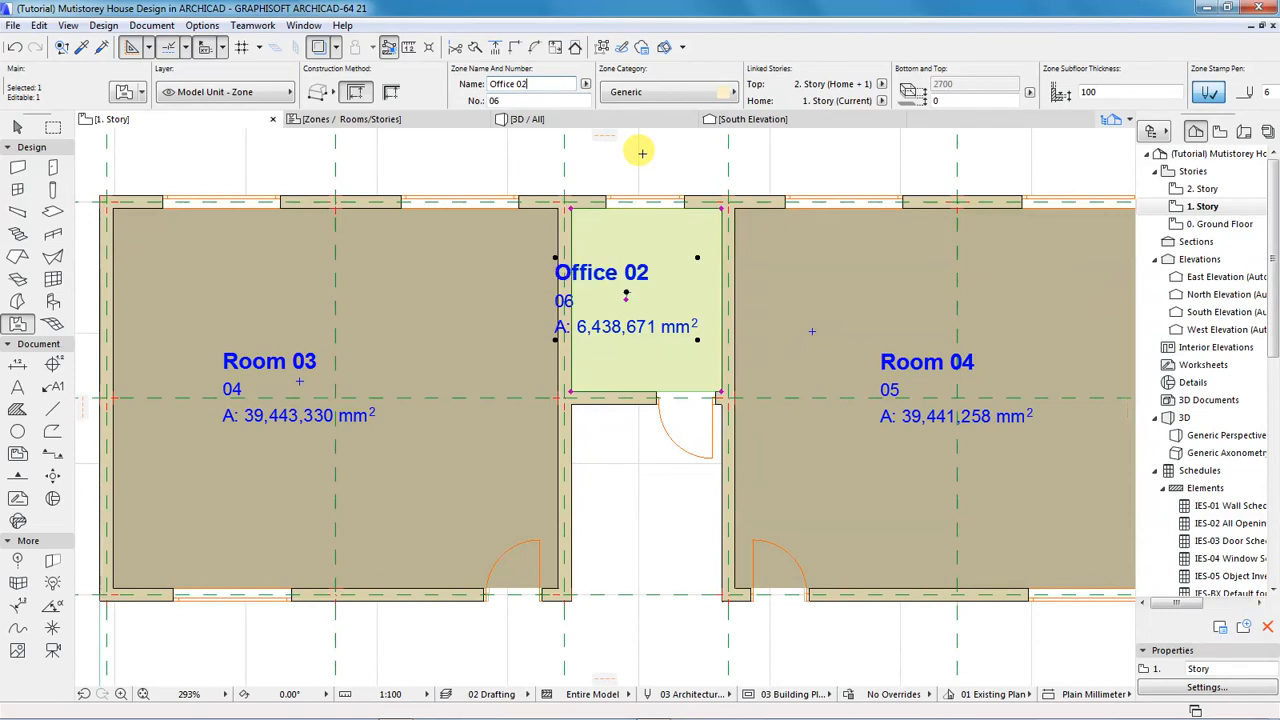
pyautogui.click(735, 92)
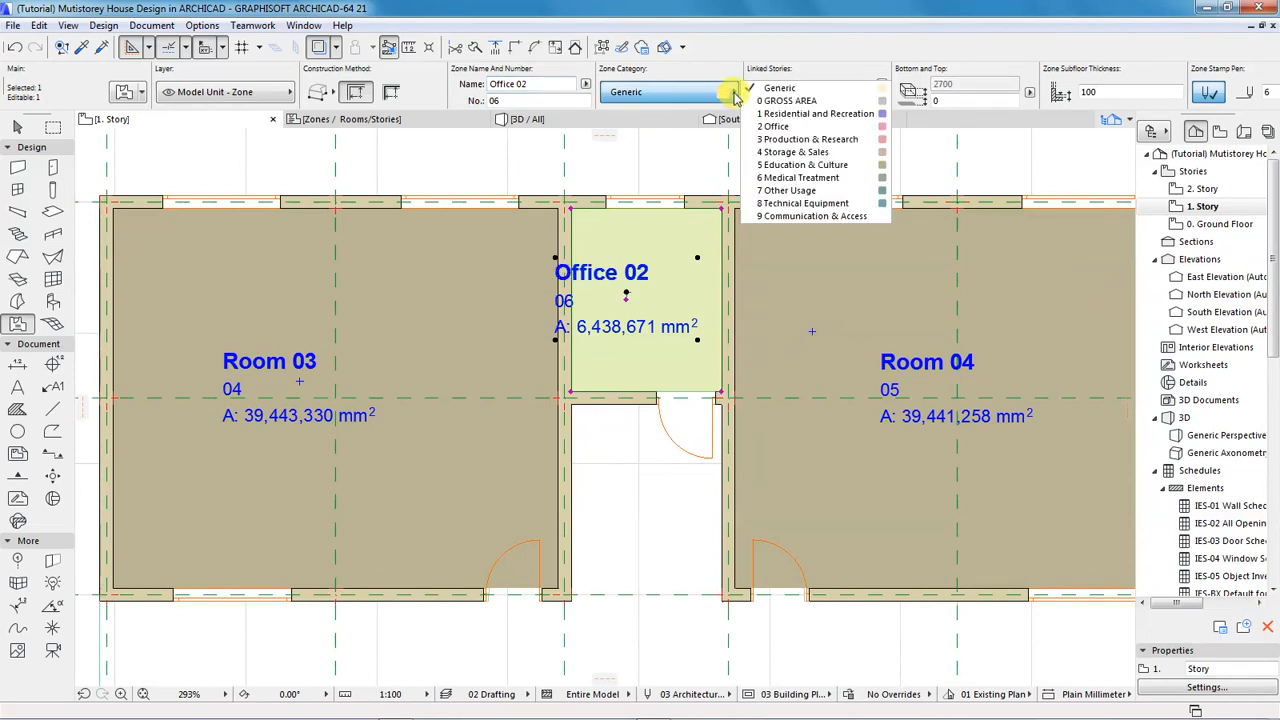
pyautogui.click(775, 127)
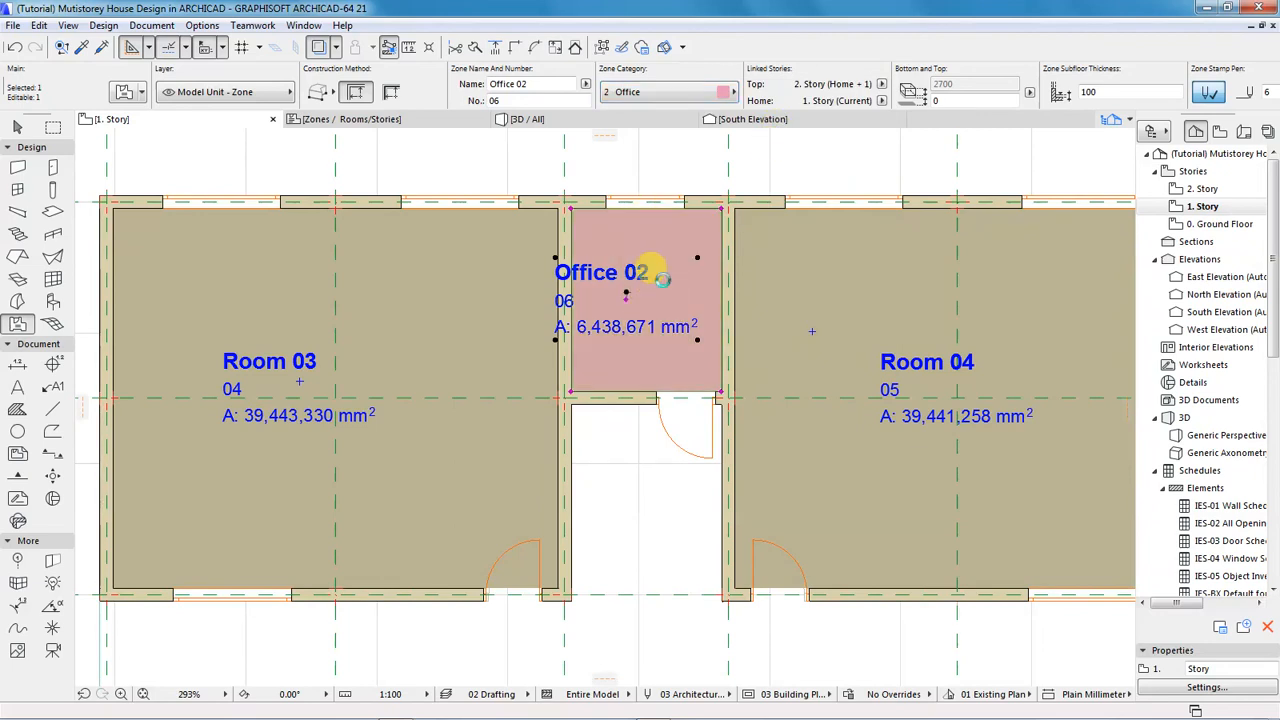
# - Move the Office 02 zone stamp horizontally so its text fits between the walls of its room
pyautogui.scroll(3, 663, 280)
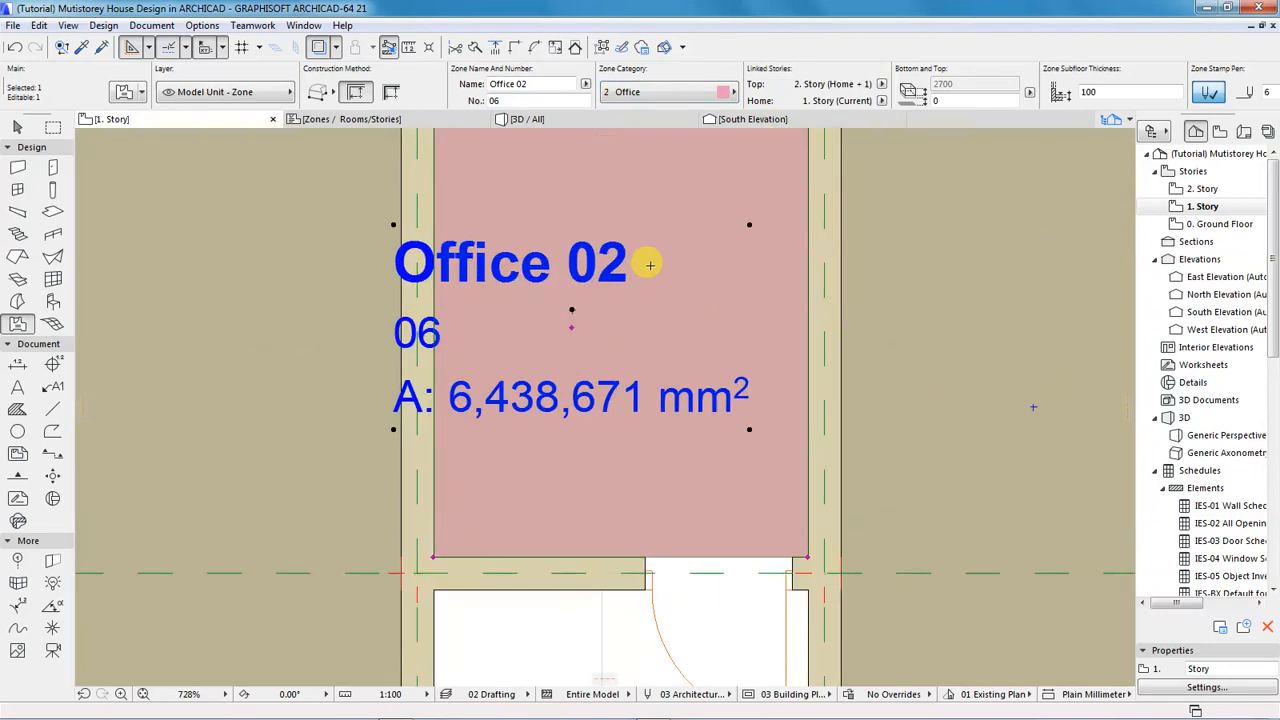
pyautogui.click(580, 320)
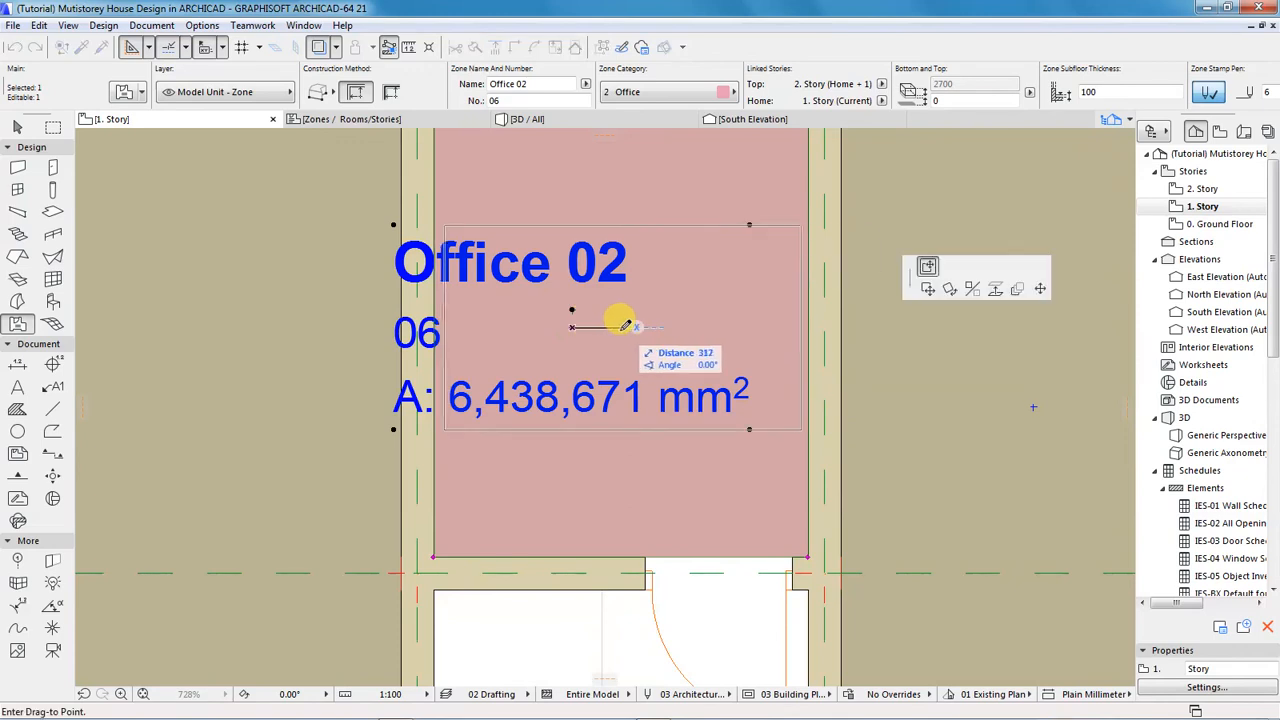
pyautogui.click(622, 322)
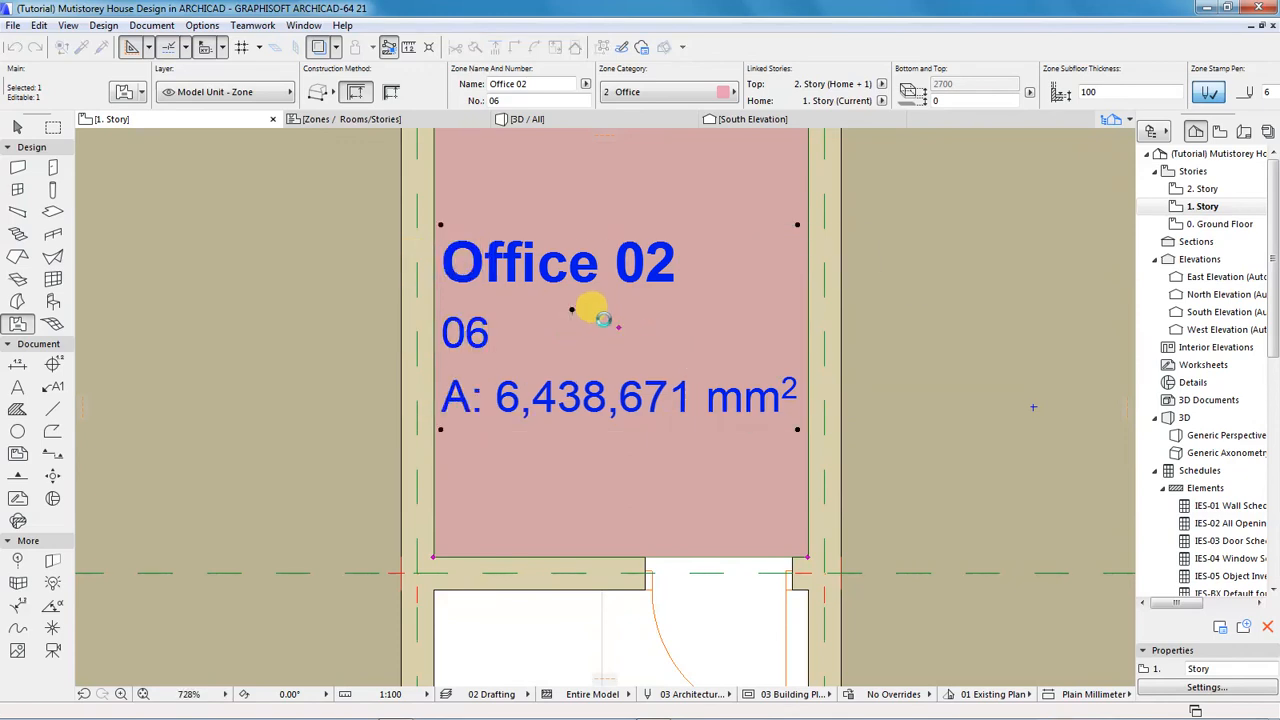
pyautogui.scroll(-4, 612, 317)
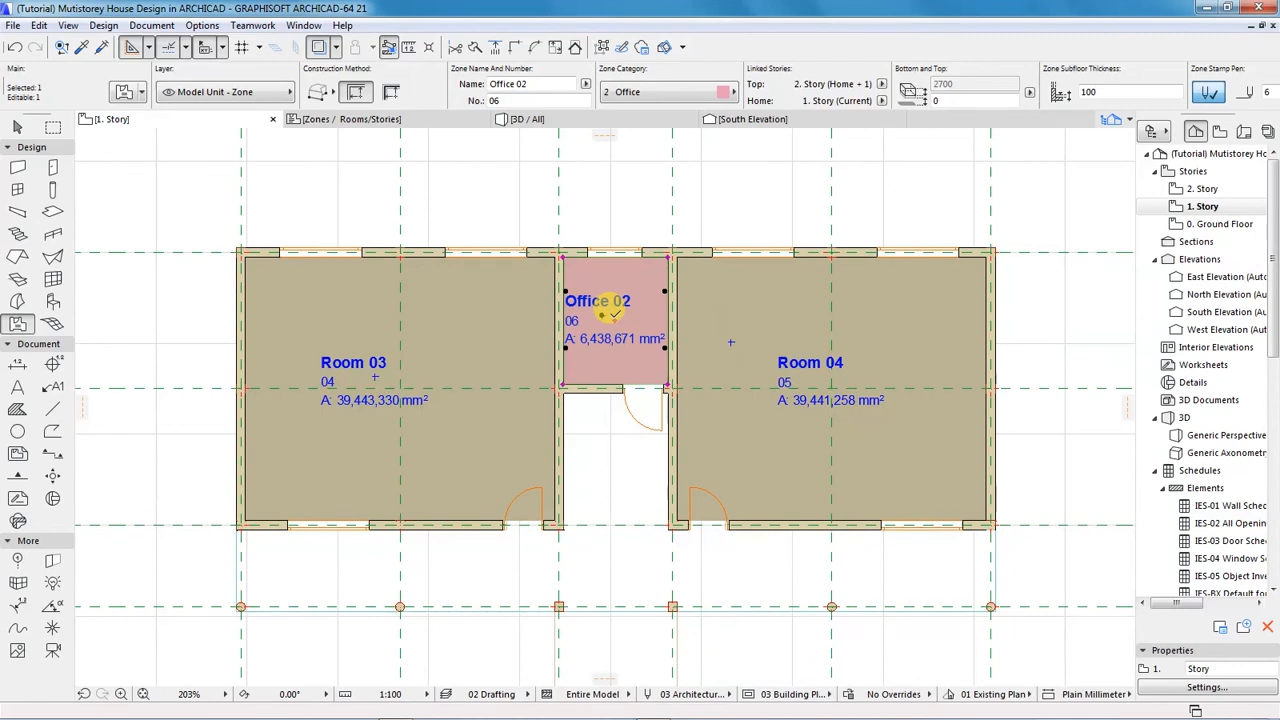
pyautogui.press('Escape')
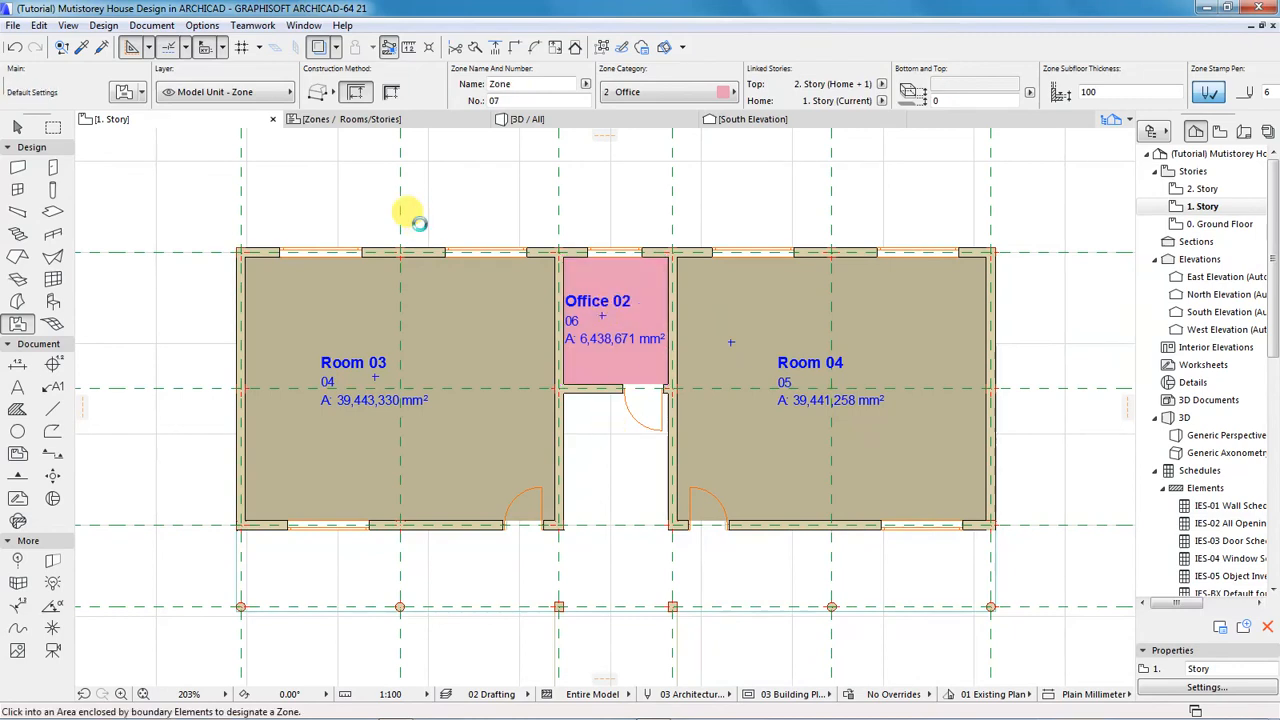
# - Examine the Rooms/Stories zone list for the rooms, heights, perimeters, wall surfaces and measured areas of each story
pyautogui.click(344, 121)
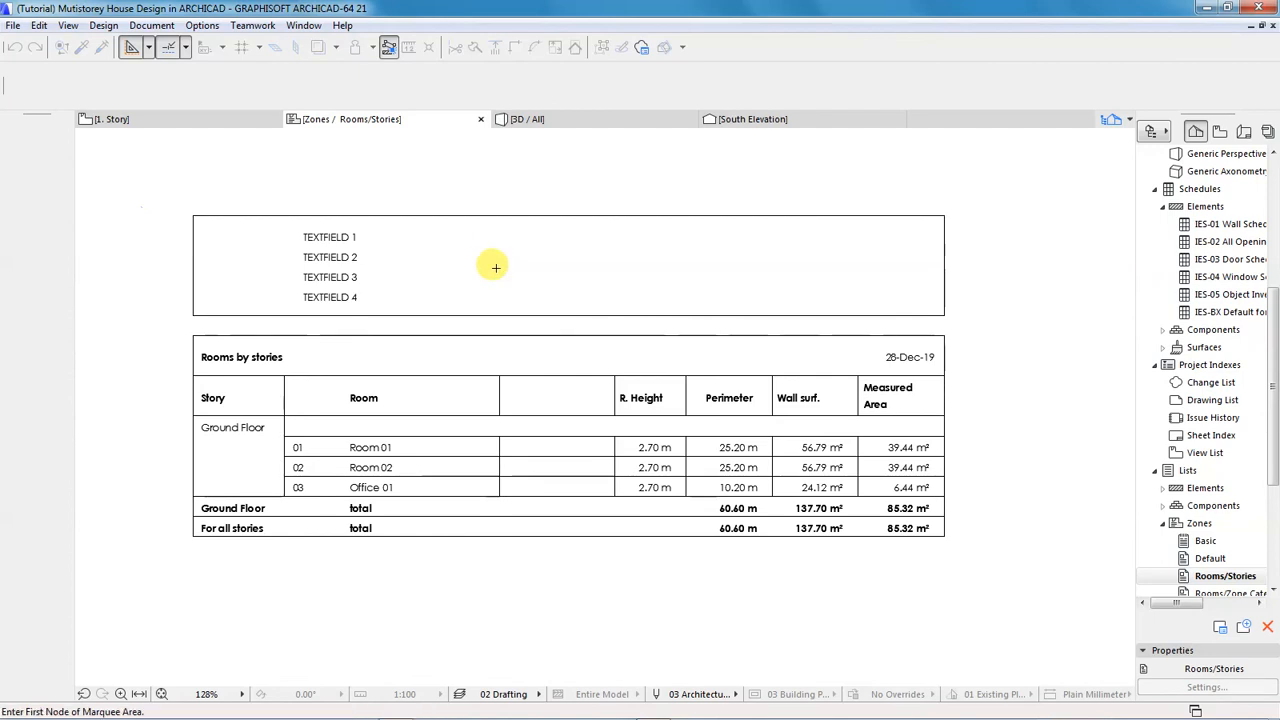
pyautogui.scroll(-1, 694, 251)
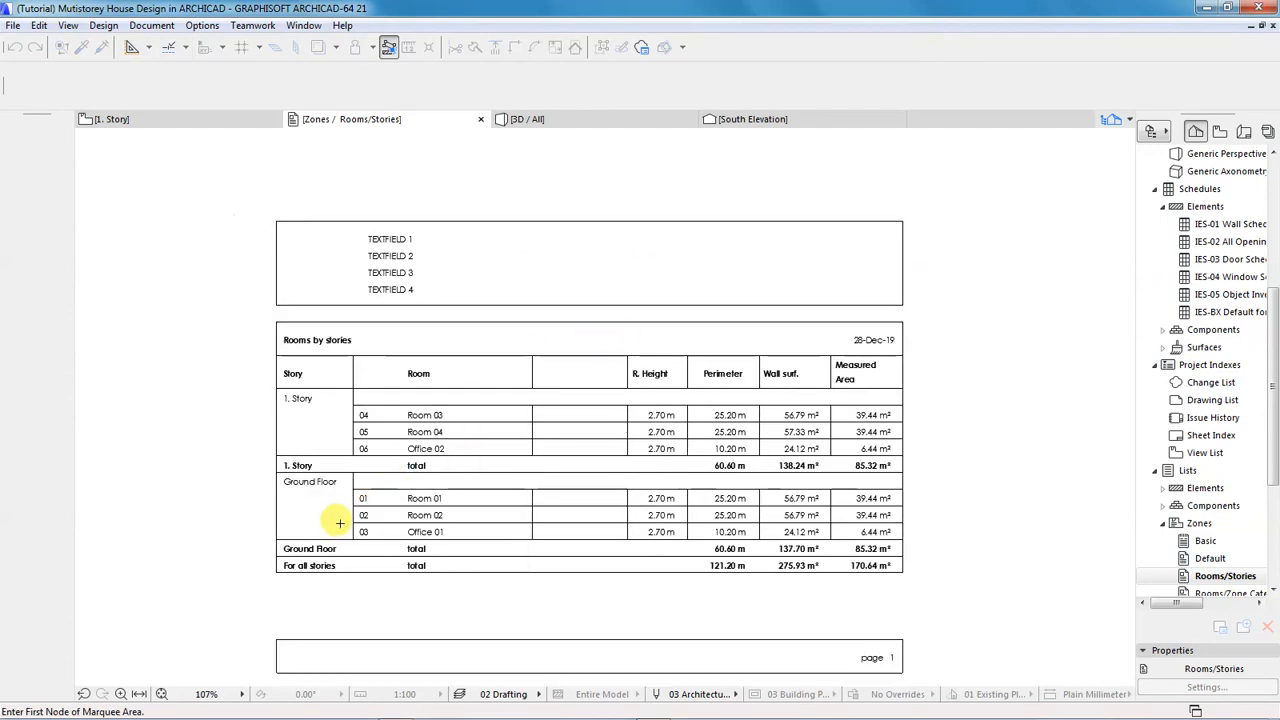
pyautogui.scroll(1, 340, 510)
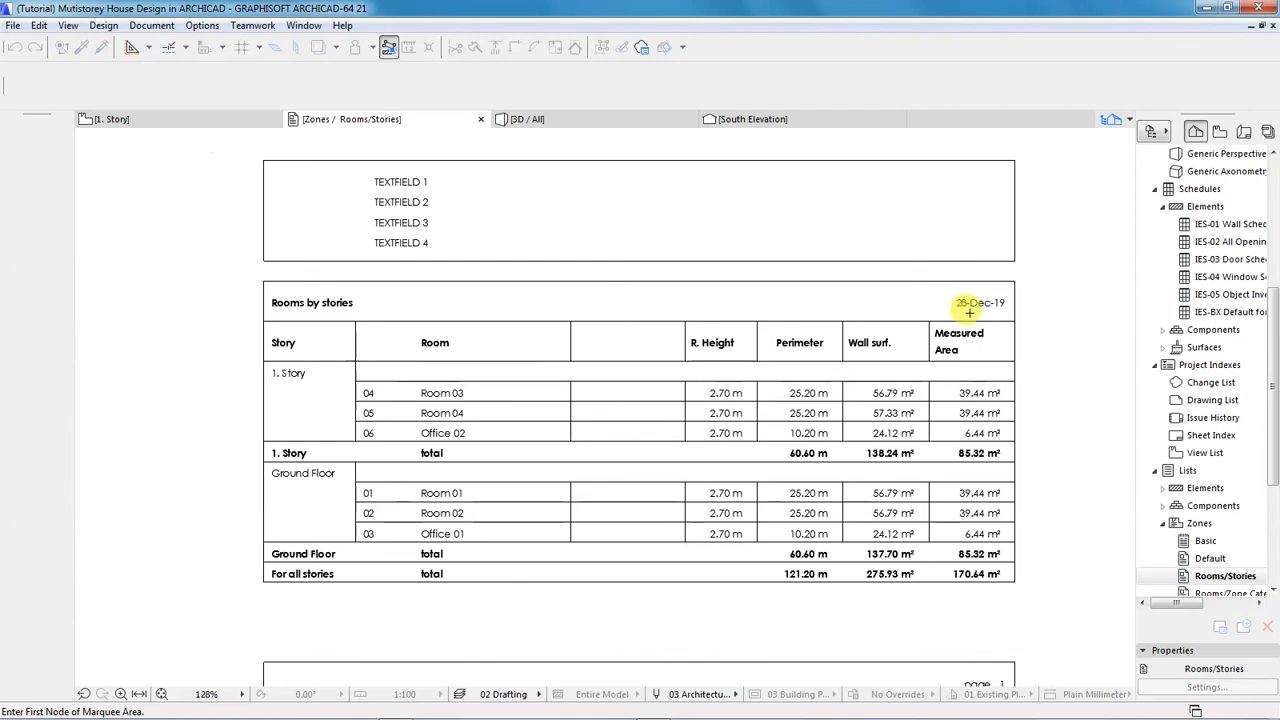
pyautogui.scroll(-1, 776, 276)
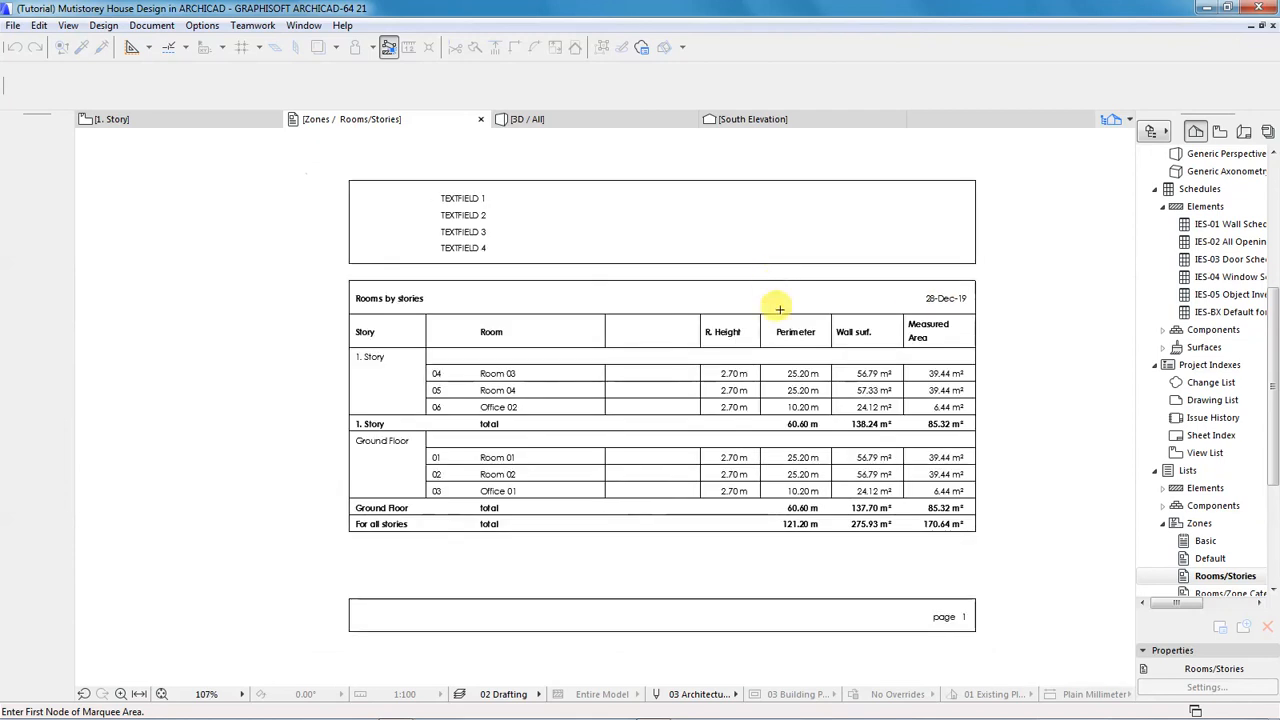
pyautogui.scroll(1, 847, 390)
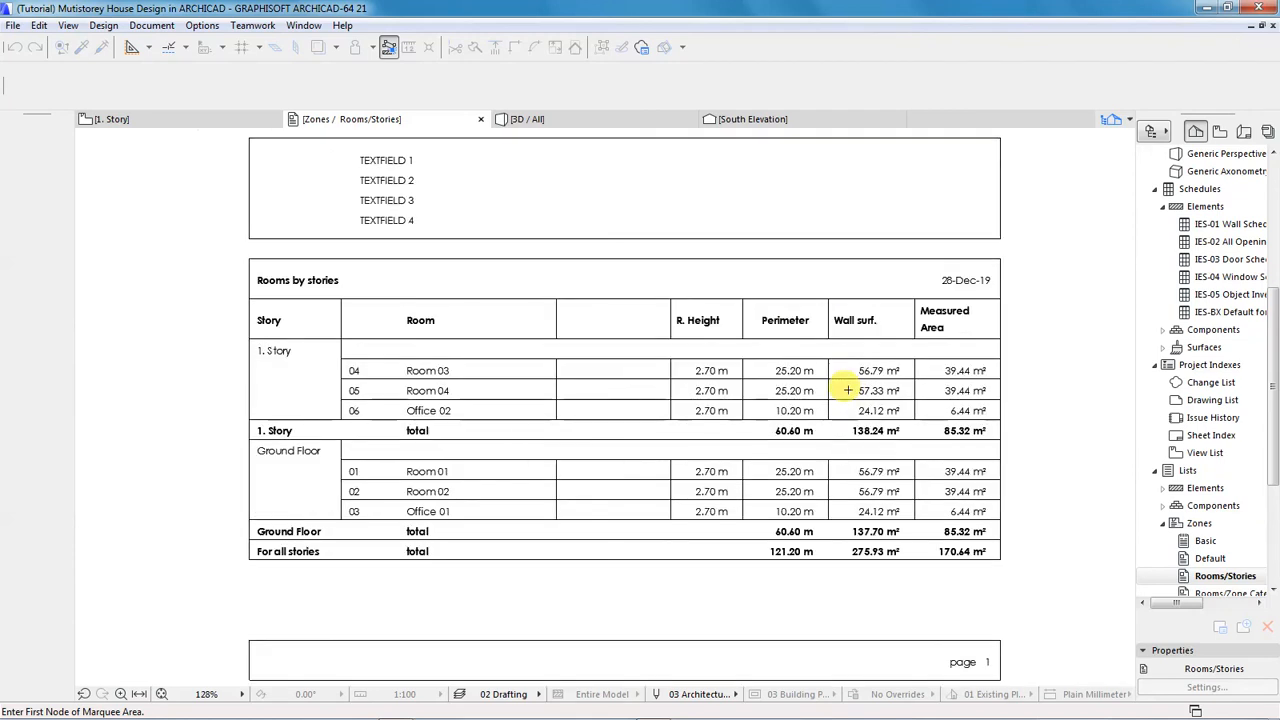
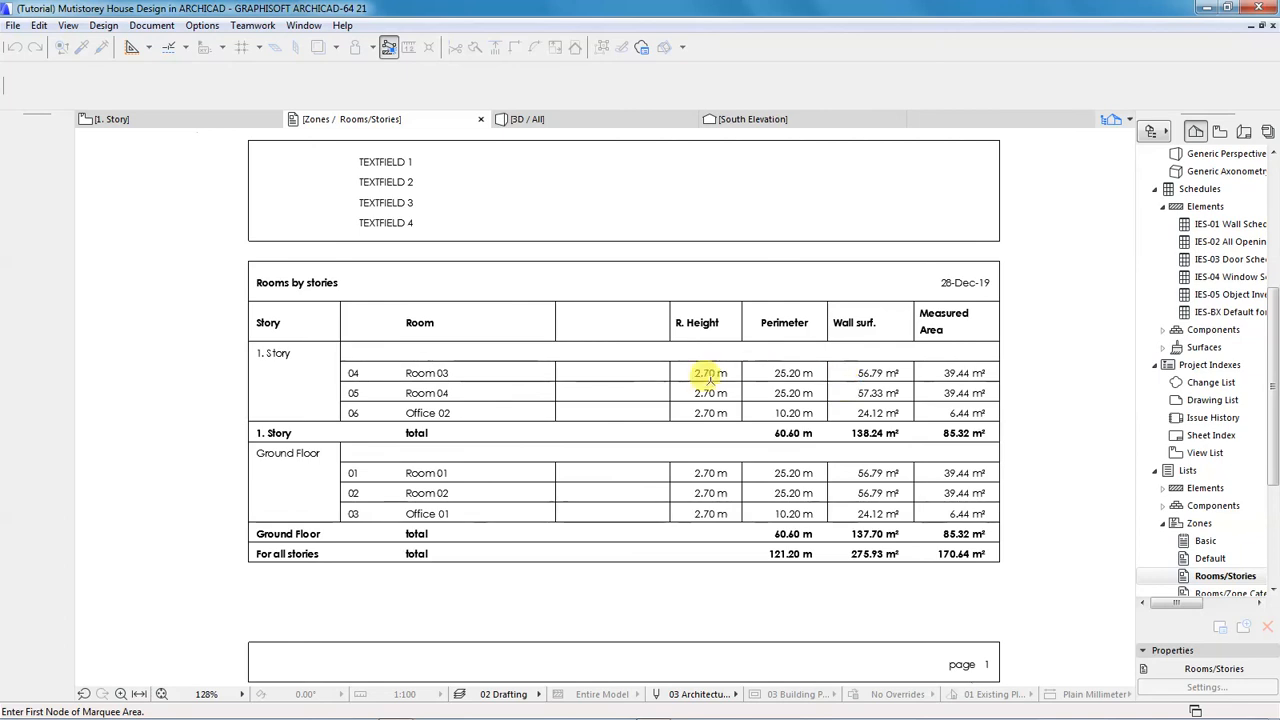
# - On the 1. Story plan, start a linear dimension chain along the grid line E wall with nodes at the outer corner and Room 03's window edges
pyautogui.click(157, 124)
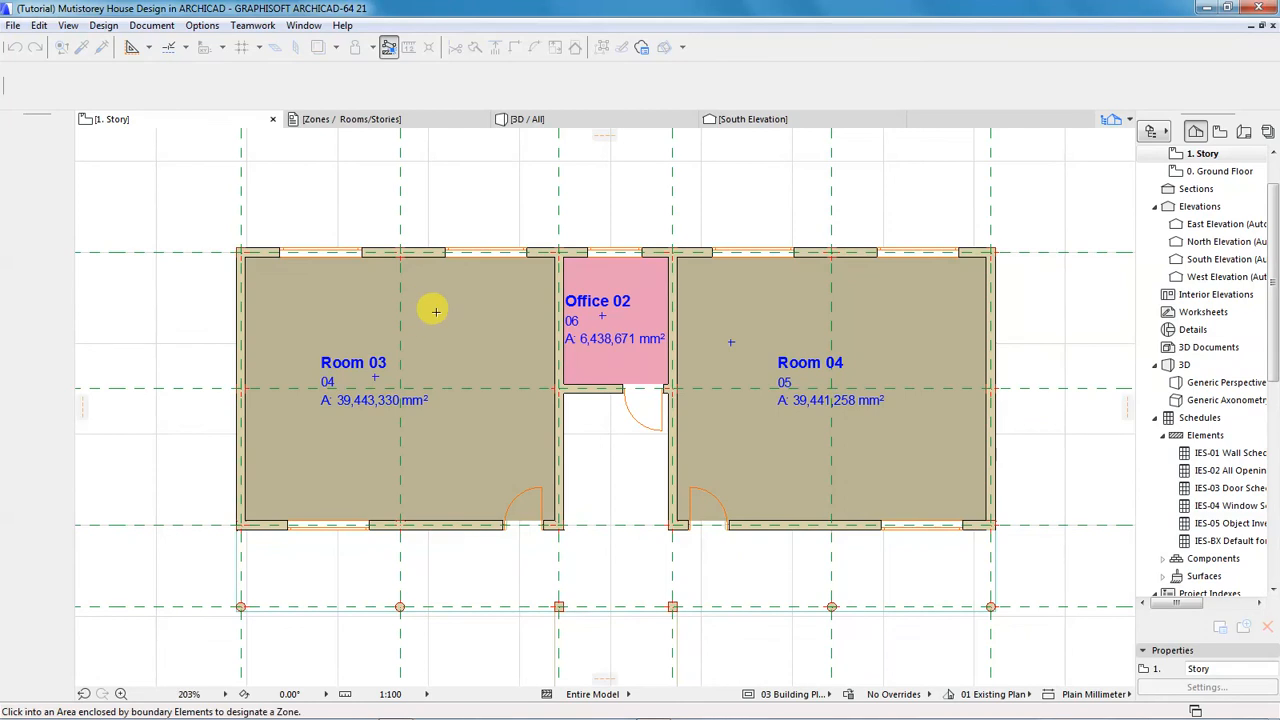
pyautogui.scroll(-1, 637, 364)
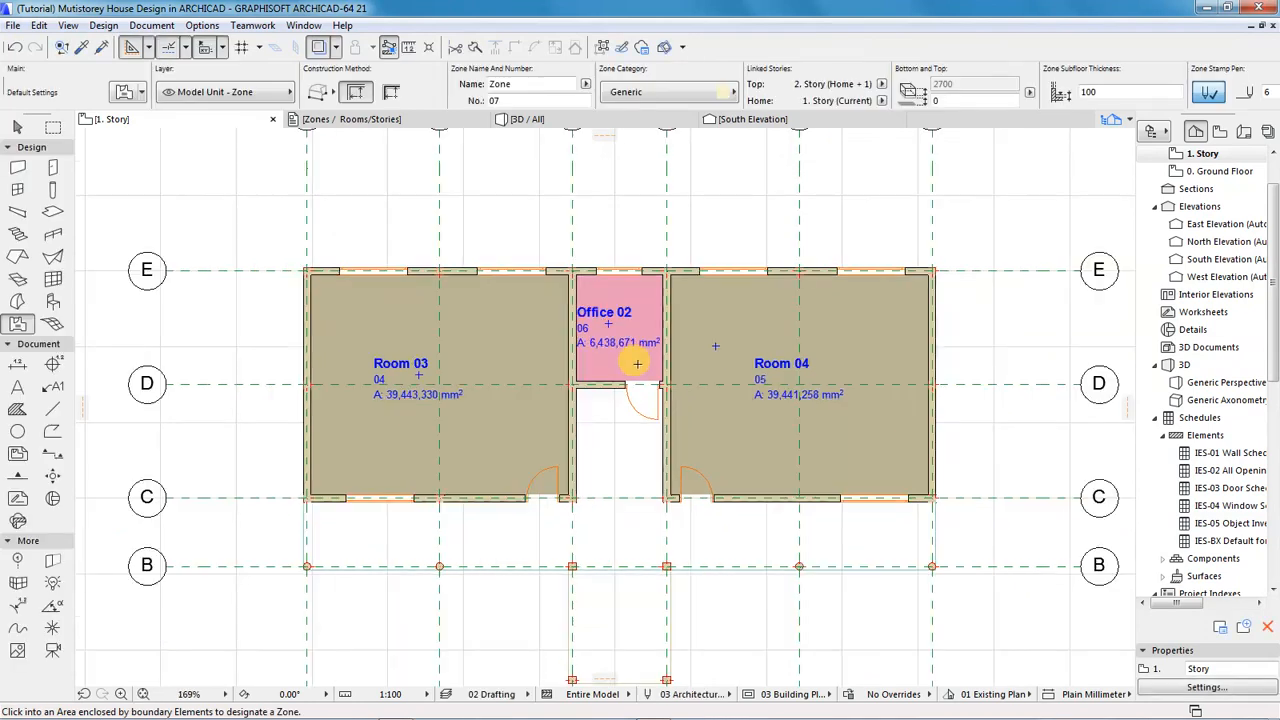
pyautogui.scroll(-1, 535, 287)
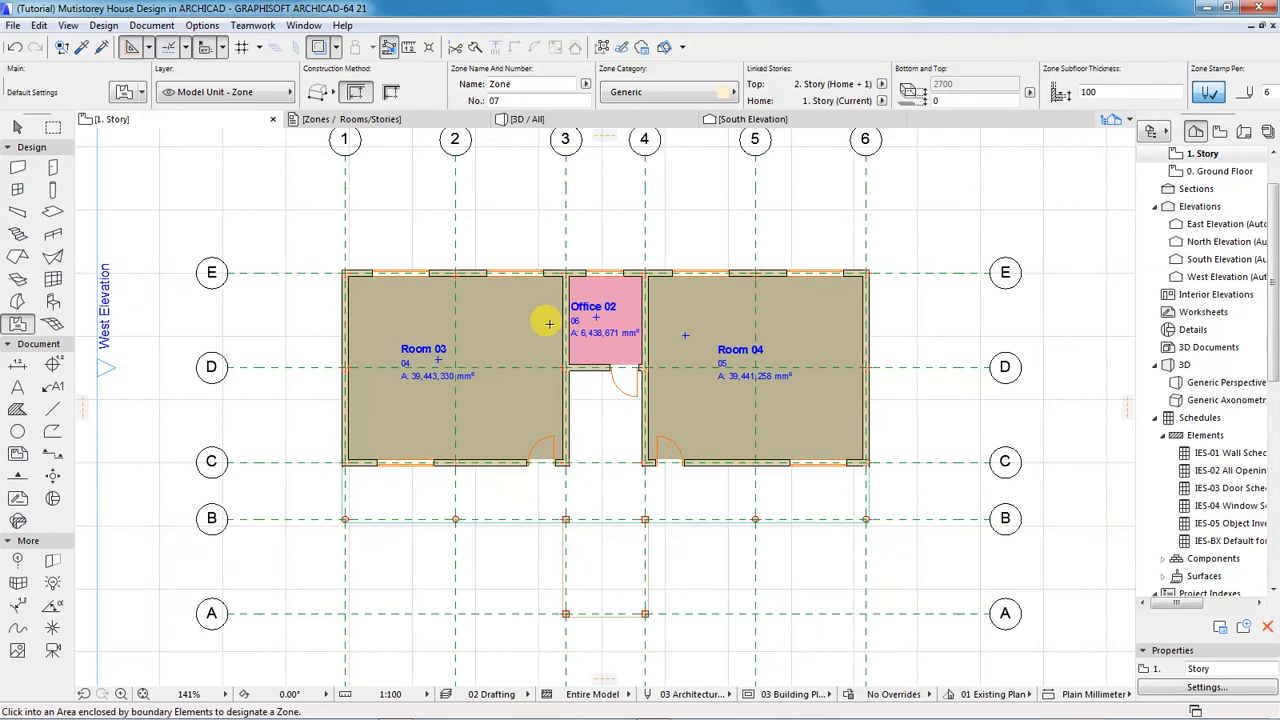
pyautogui.scroll(-2, 530, 338)
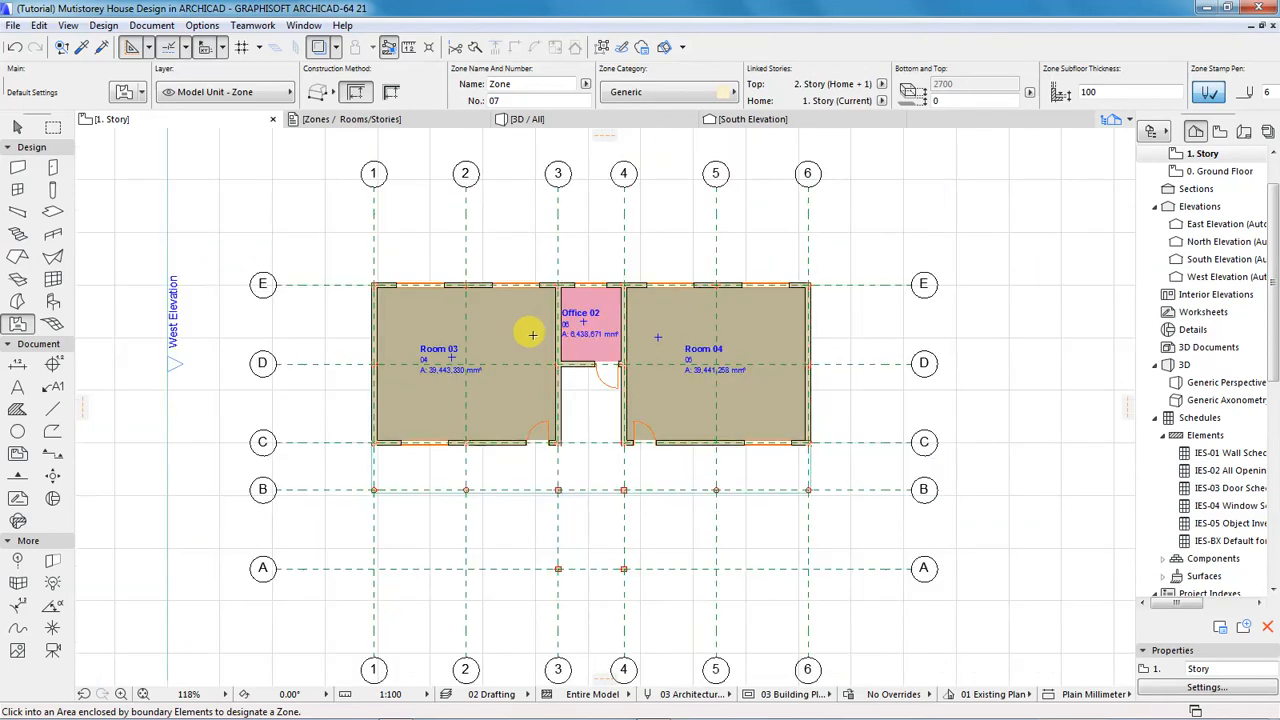
pyautogui.scroll(1, 565, 349)
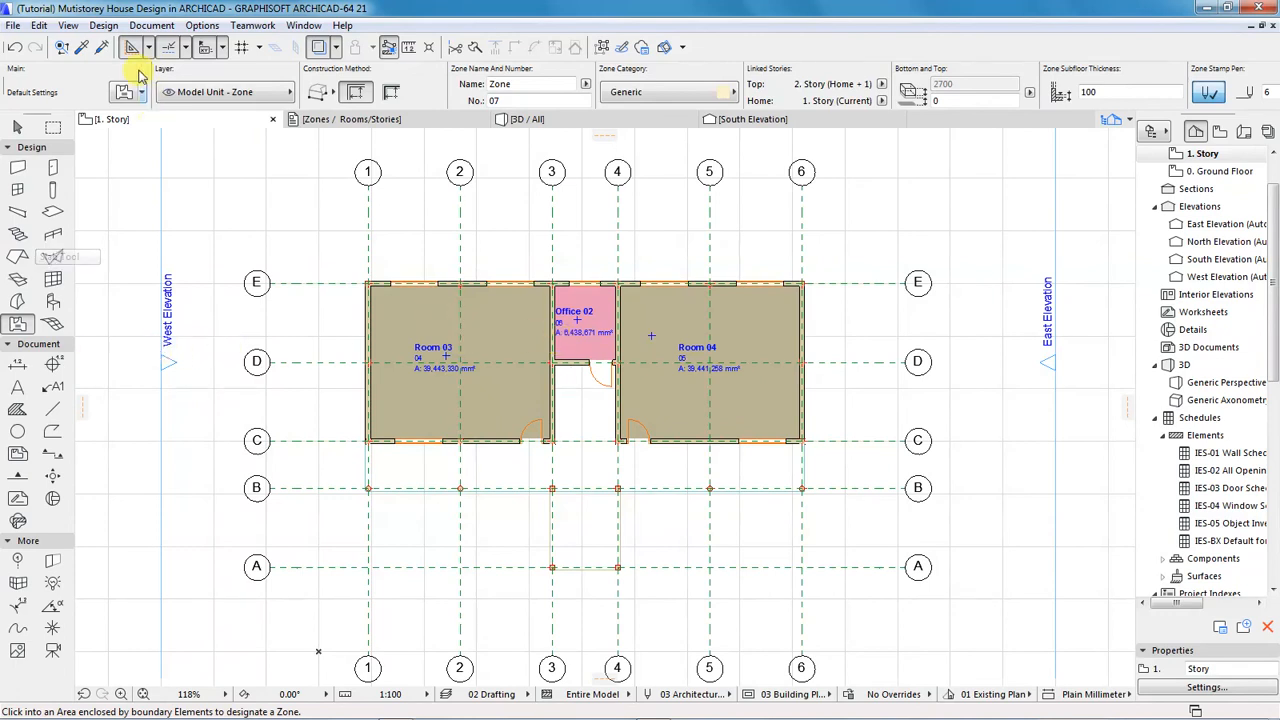
pyautogui.click(152, 25)
pyautogui.moveTo(172, 48)
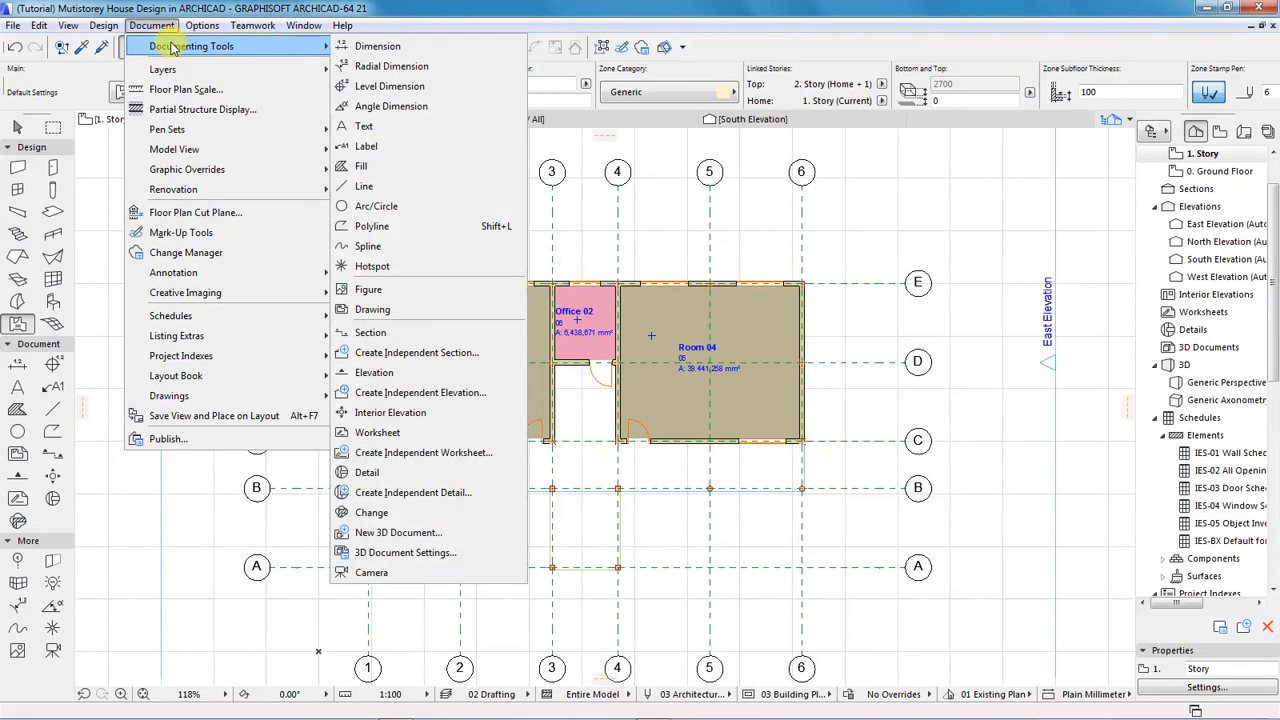
pyautogui.click(345, 45)
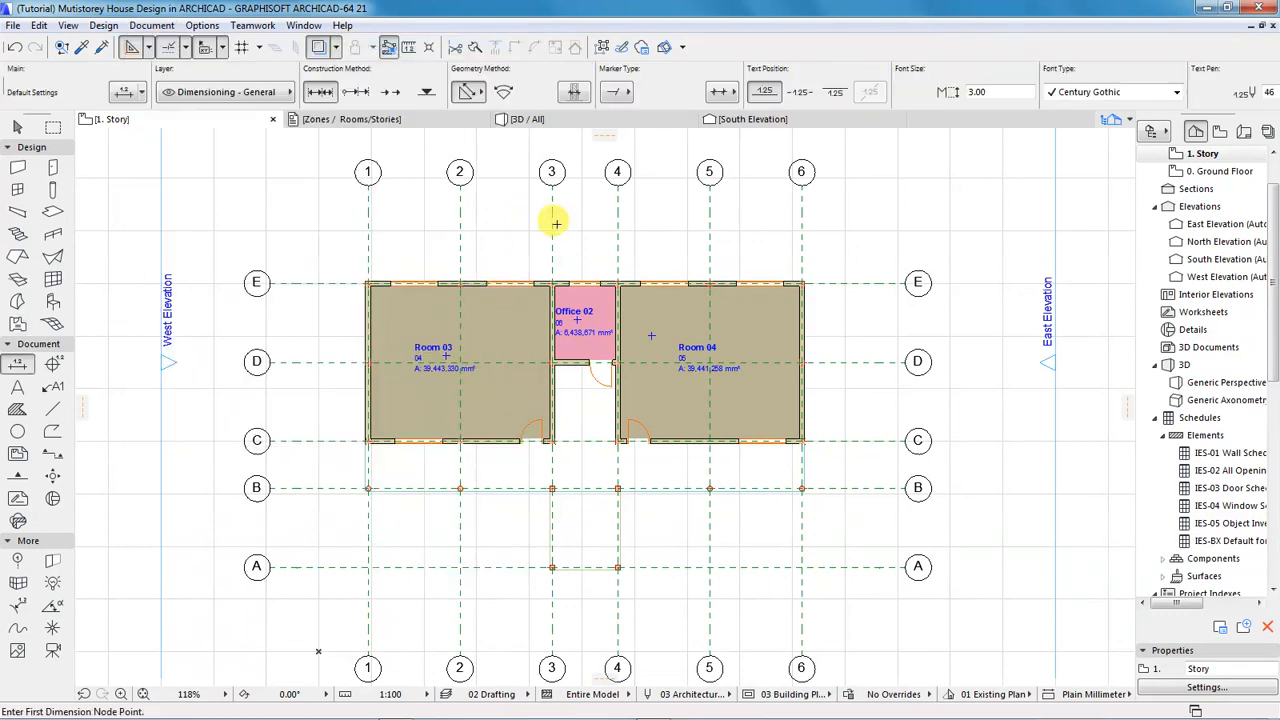
pyautogui.scroll(2, 509, 252)
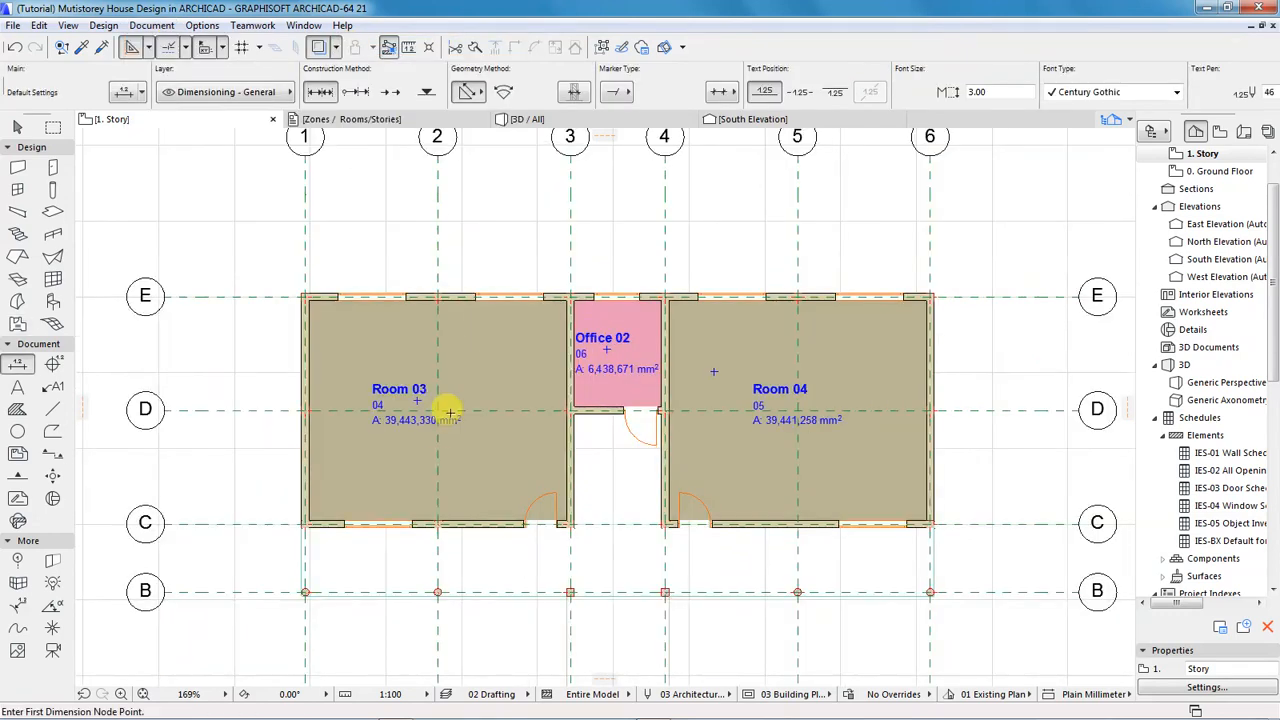
pyautogui.scroll(-1, 449, 434)
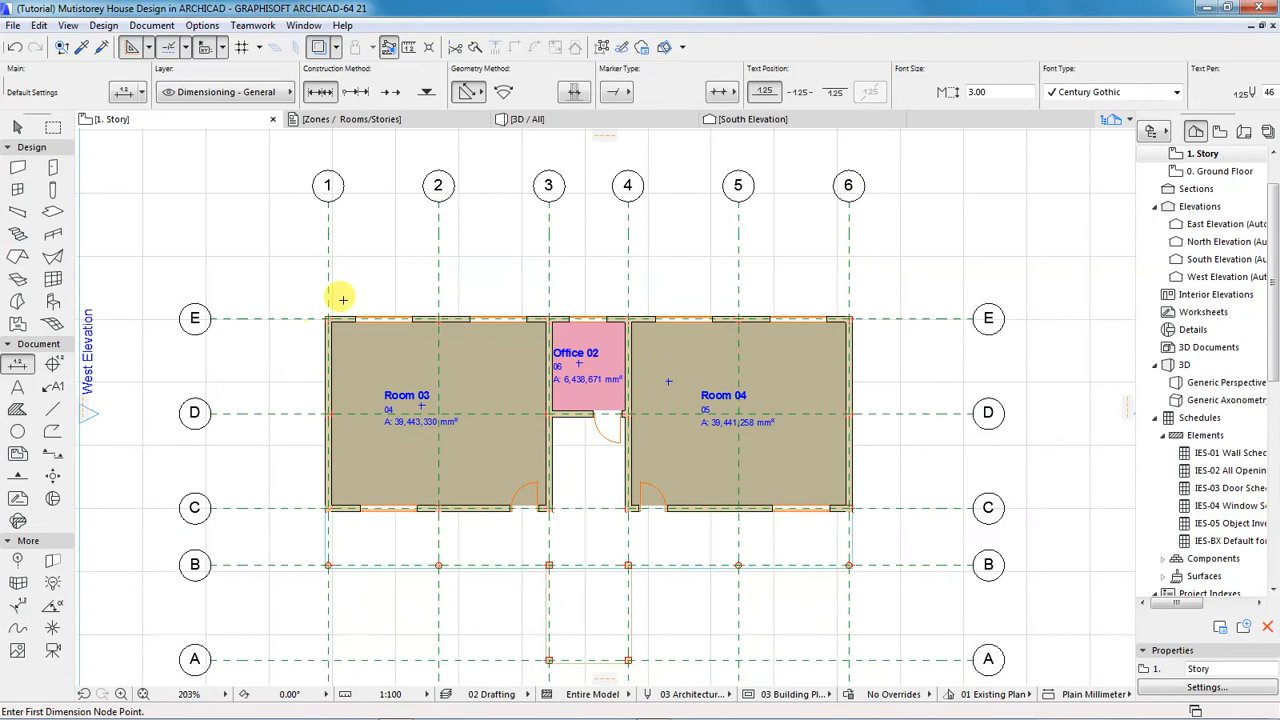
pyautogui.scroll(3, 340, 296)
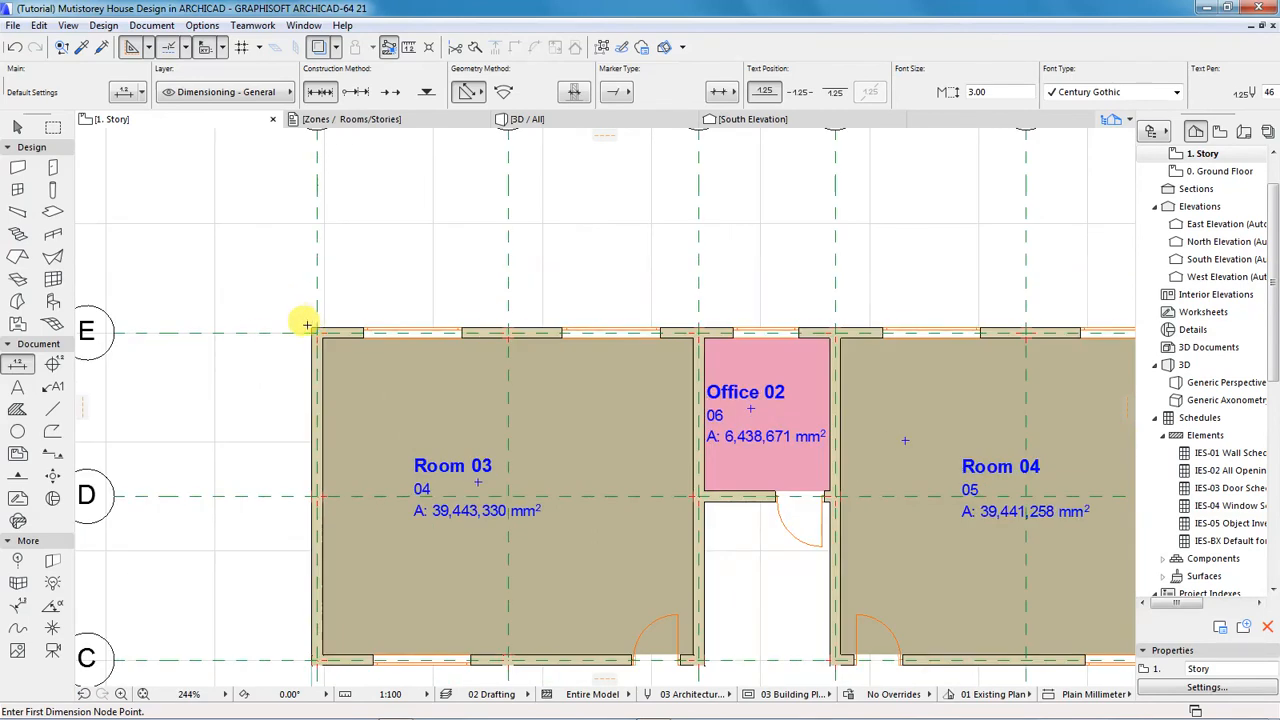
pyautogui.click(313, 327)
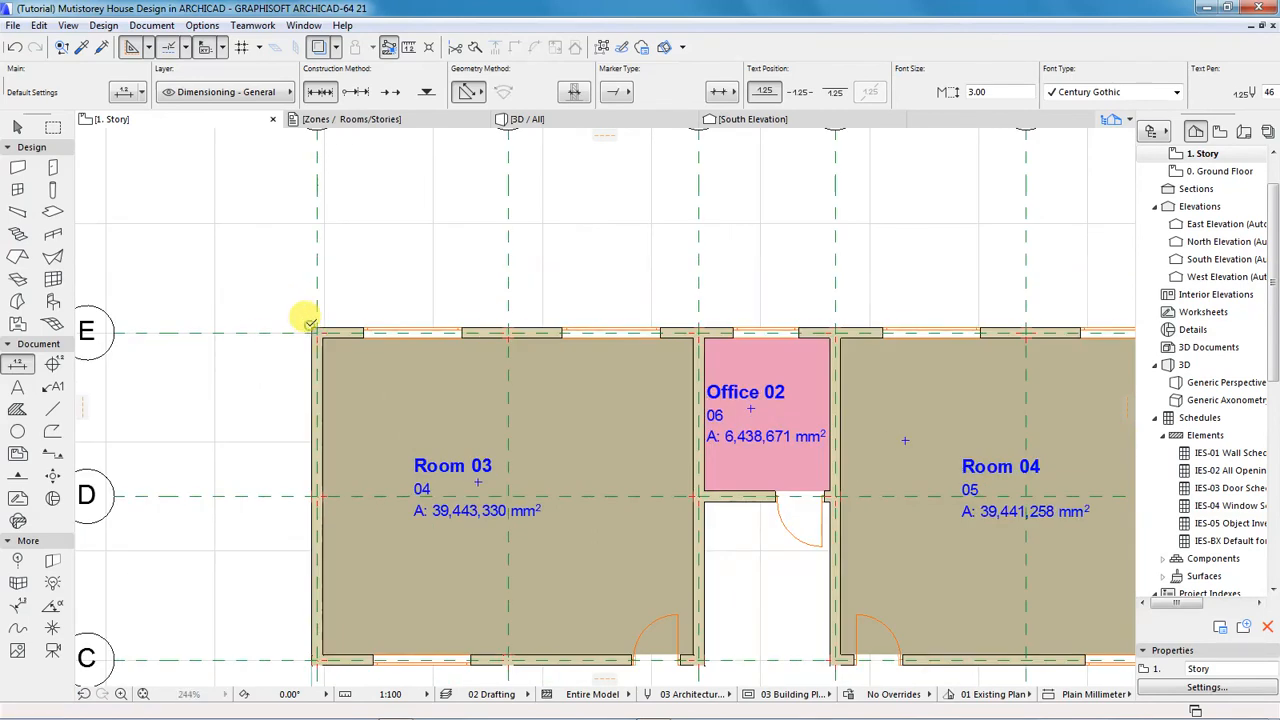
pyautogui.click(364, 327)
pyautogui.click(462, 327)
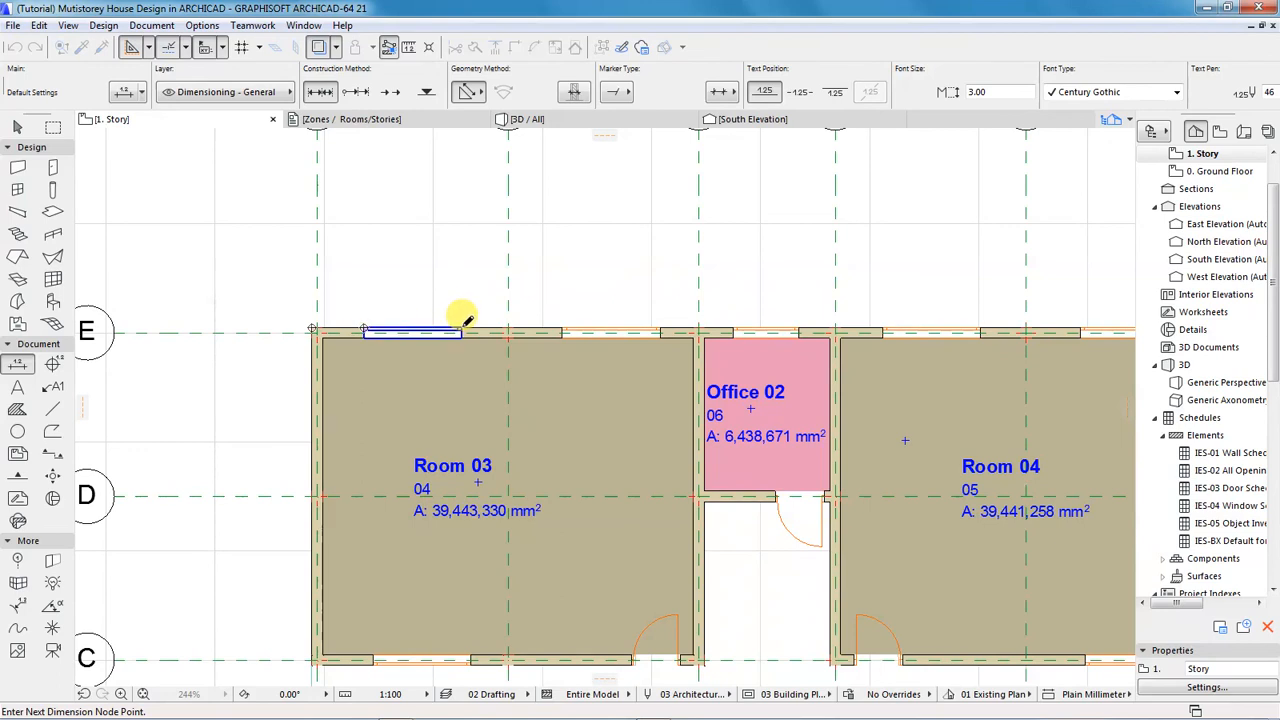
pyautogui.click(563, 326)
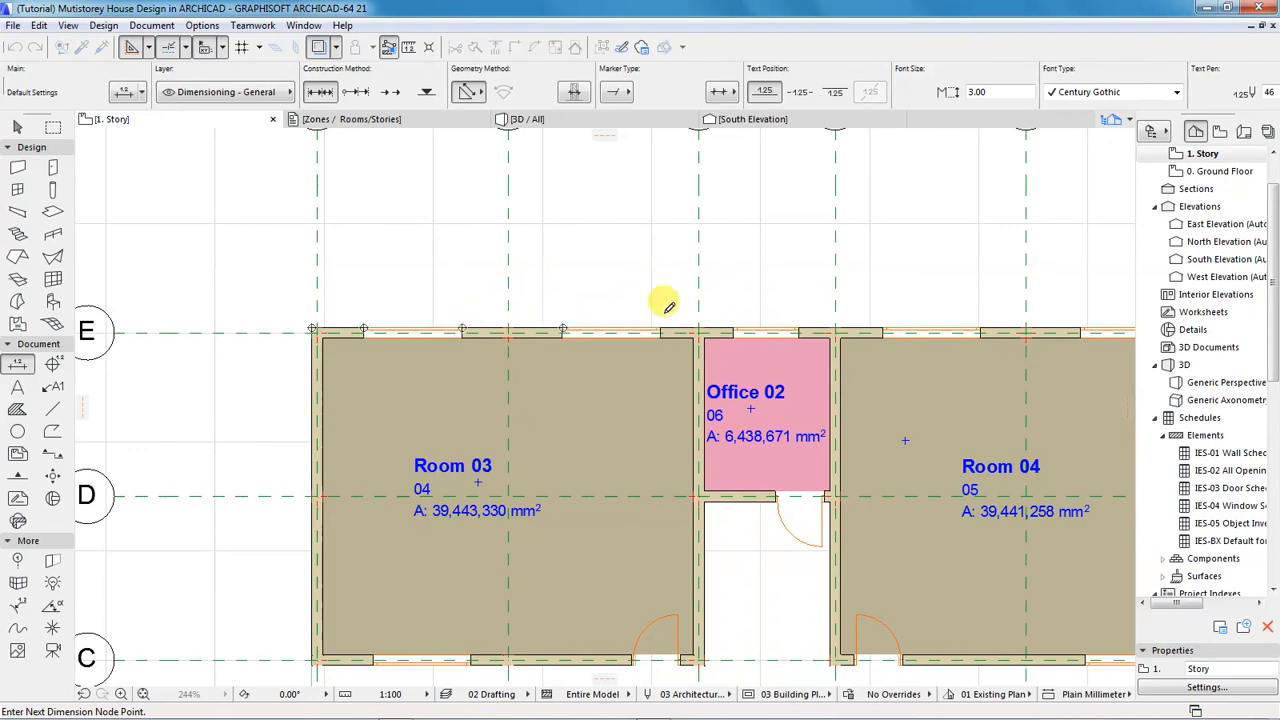
pyautogui.click(667, 326)
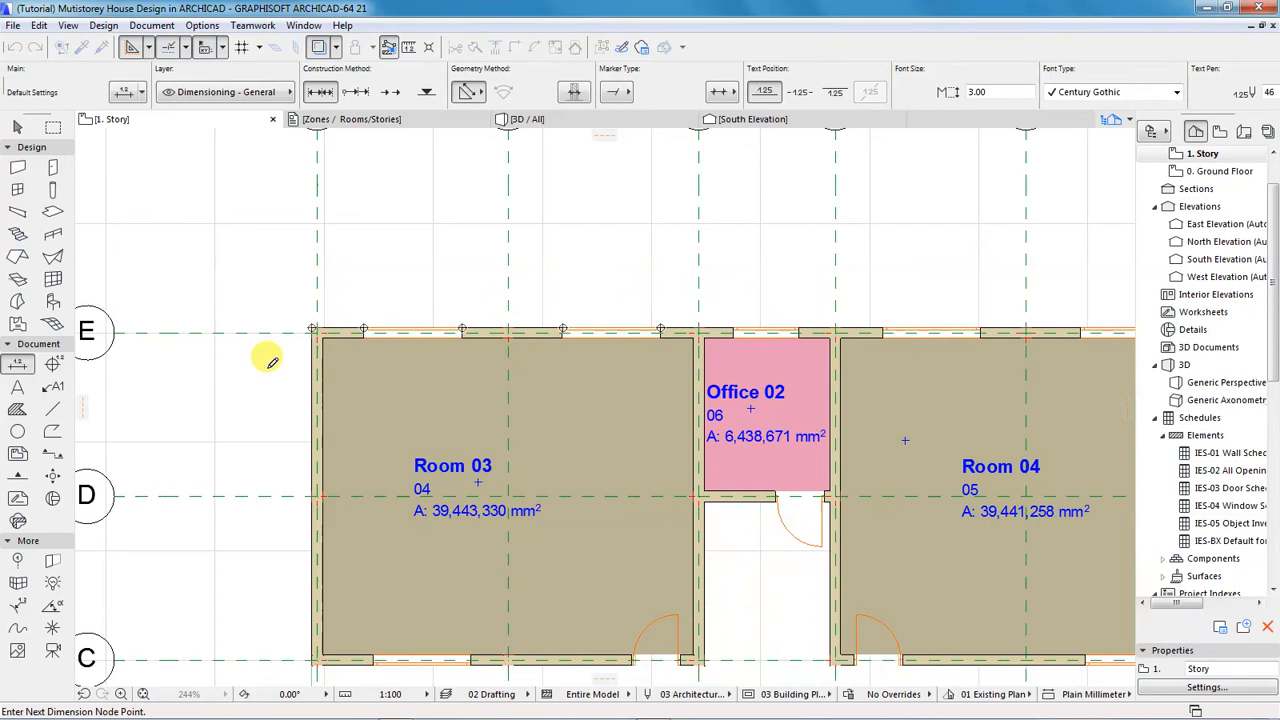
# - Add dimension nodes along the grid line E wall at the window edges of Office 02 and Room 04 and at the outer corner by grid line 6
pyautogui.scroll(-4, 268, 354)
pyautogui.scroll(4, 532, 348)
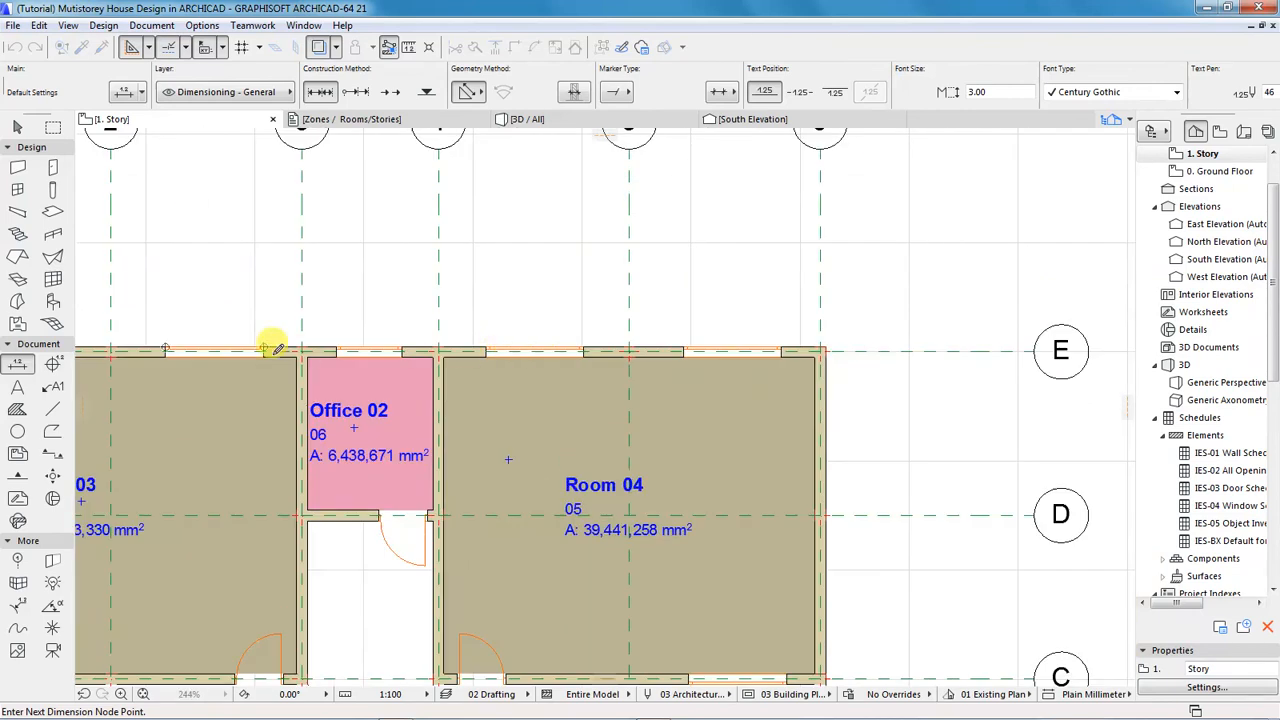
pyautogui.click(336, 342)
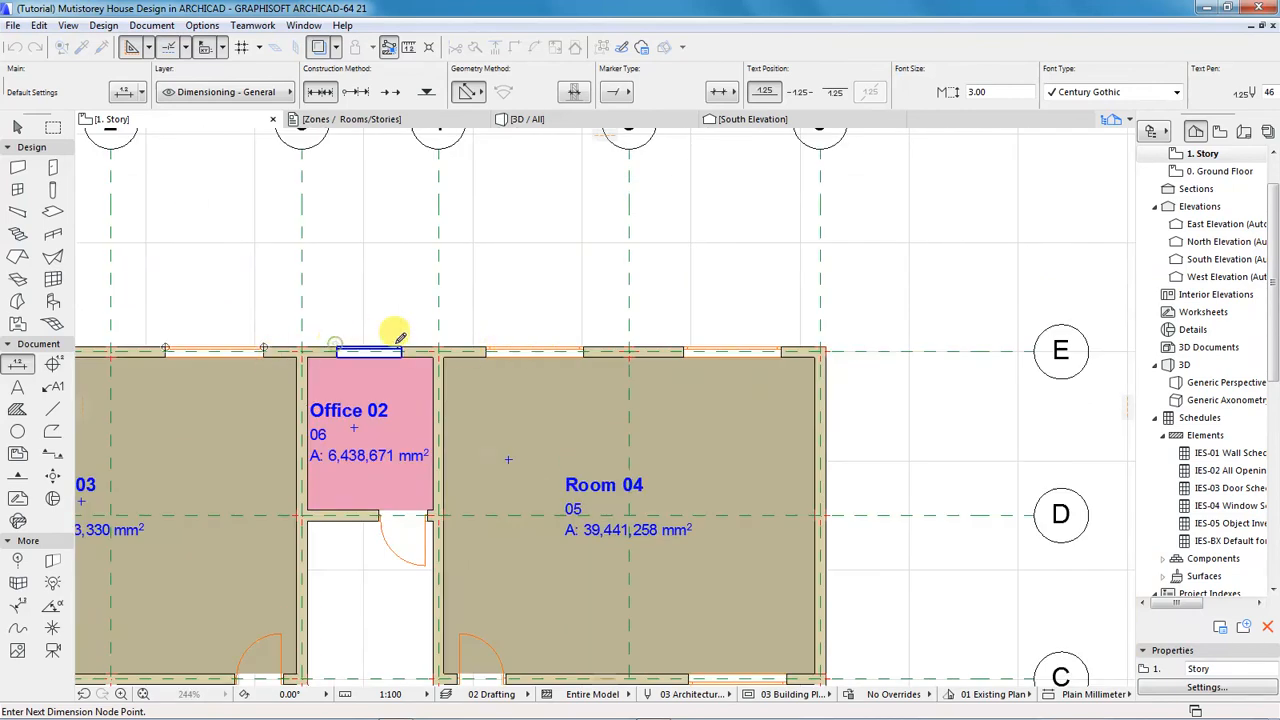
pyautogui.click(402, 343)
pyautogui.click(486, 343)
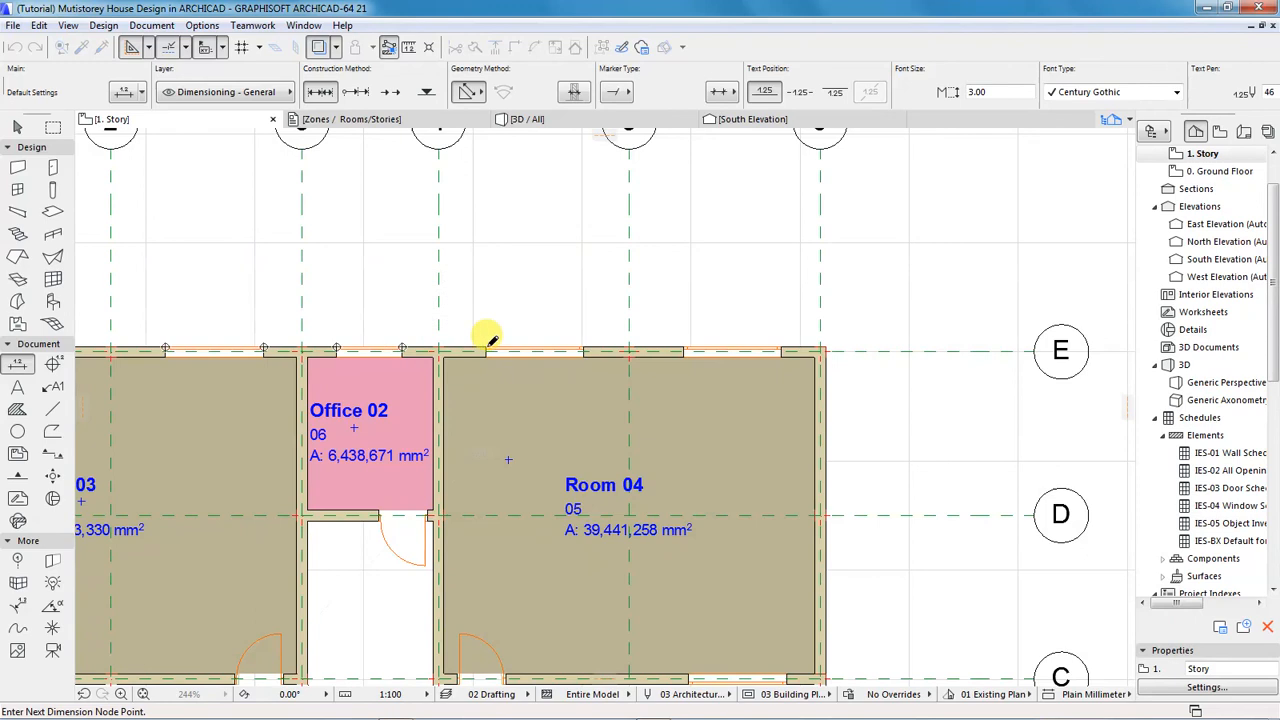
pyautogui.click(584, 343)
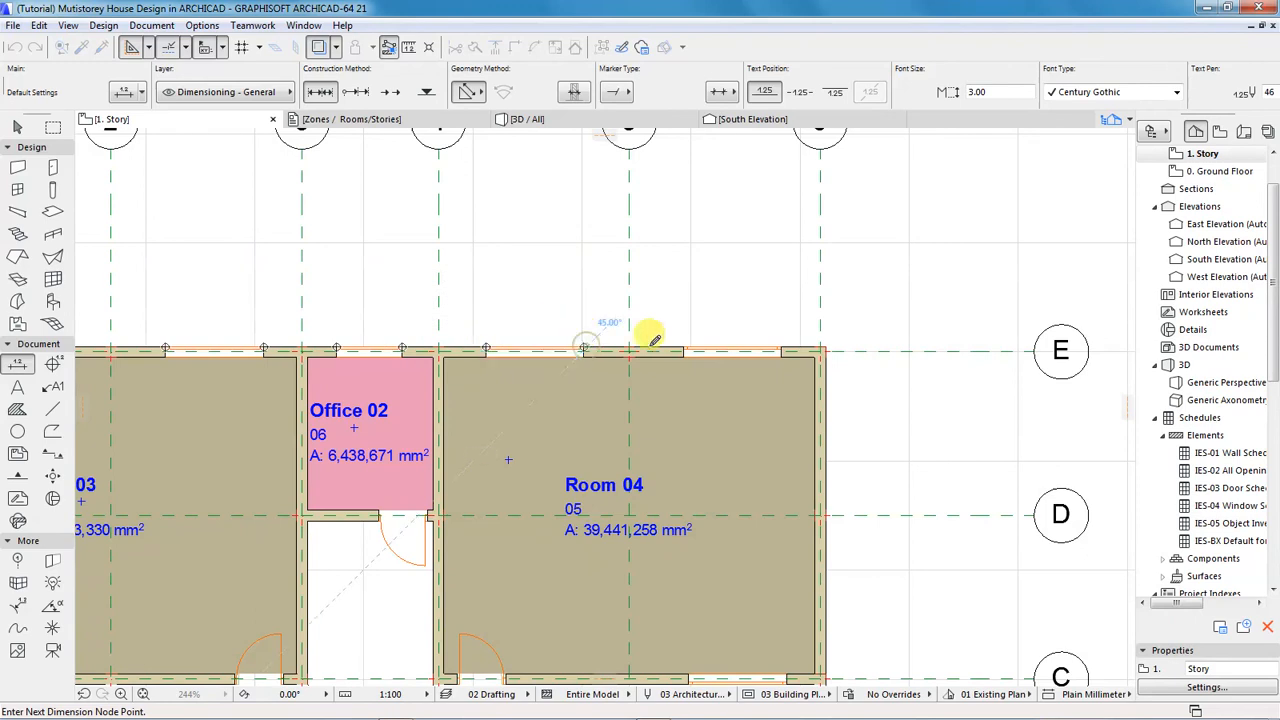
pyautogui.click(683, 343)
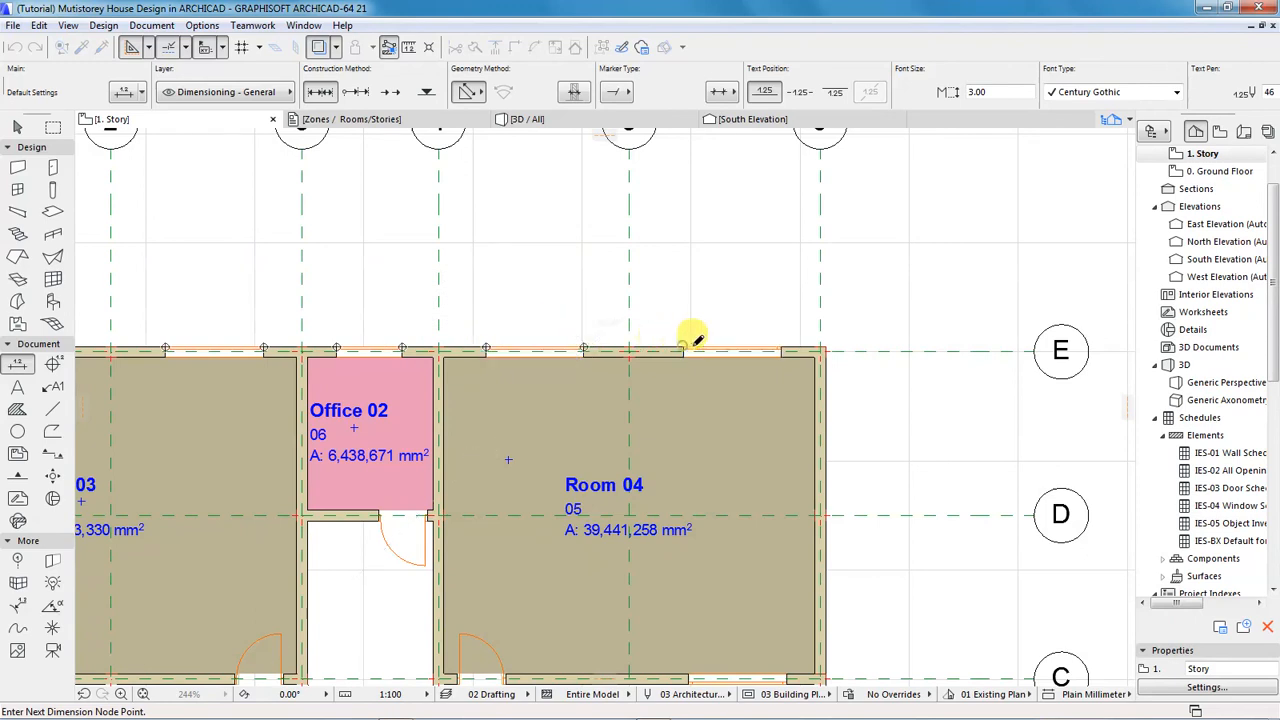
pyautogui.click(781, 343)
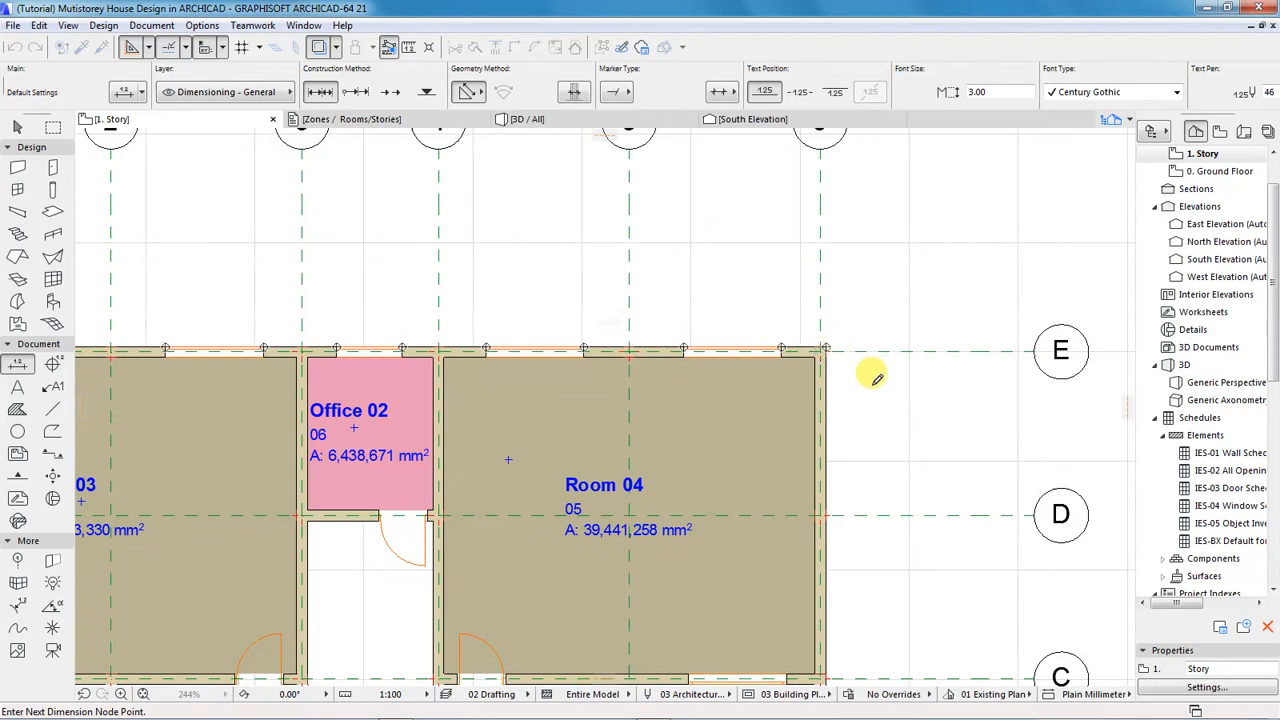
# - Place the opening dimension chain of the grid line E wall just outside the wall, between it and the numbered grid markers
pyautogui.scroll(-3, 872, 370)
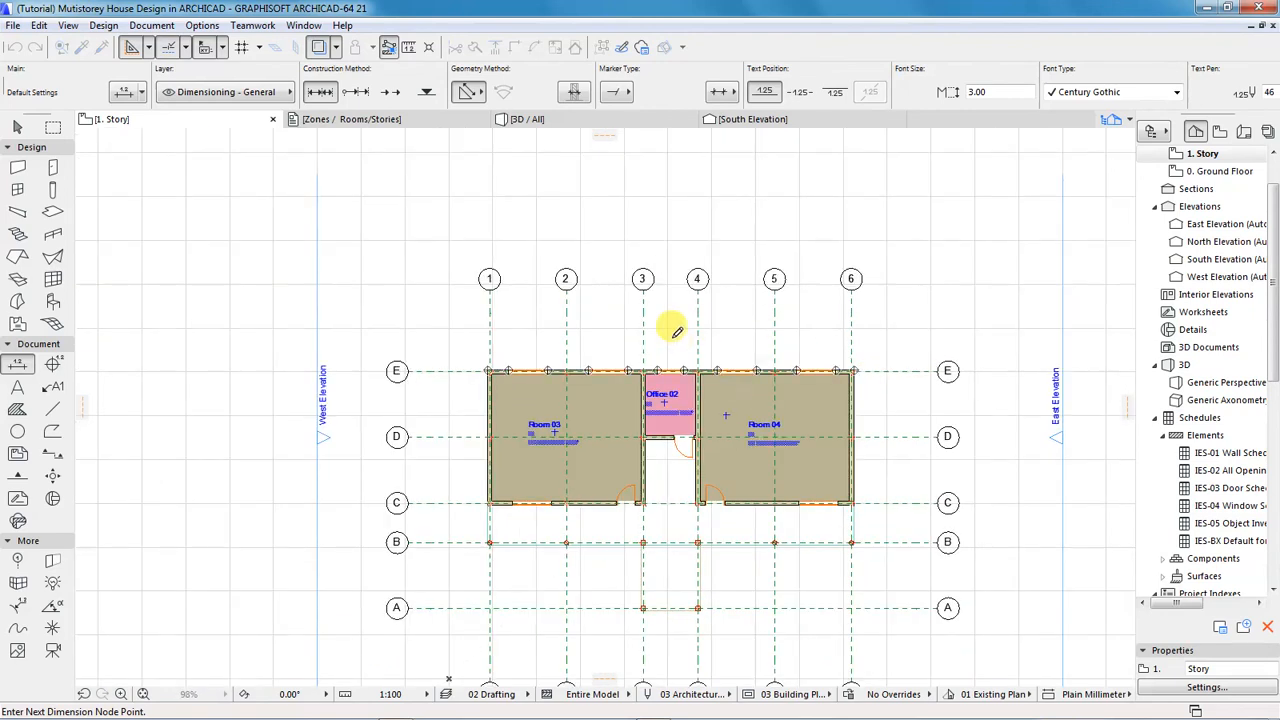
pyautogui.doubleClick(670, 330)
pyautogui.click(668, 342)
# - Dimension the spacing of grid lines 1 to 6 beyond the grid line E wall, placing the chain outside the opening dimensions
pyautogui.scroll(2, 712, 412)
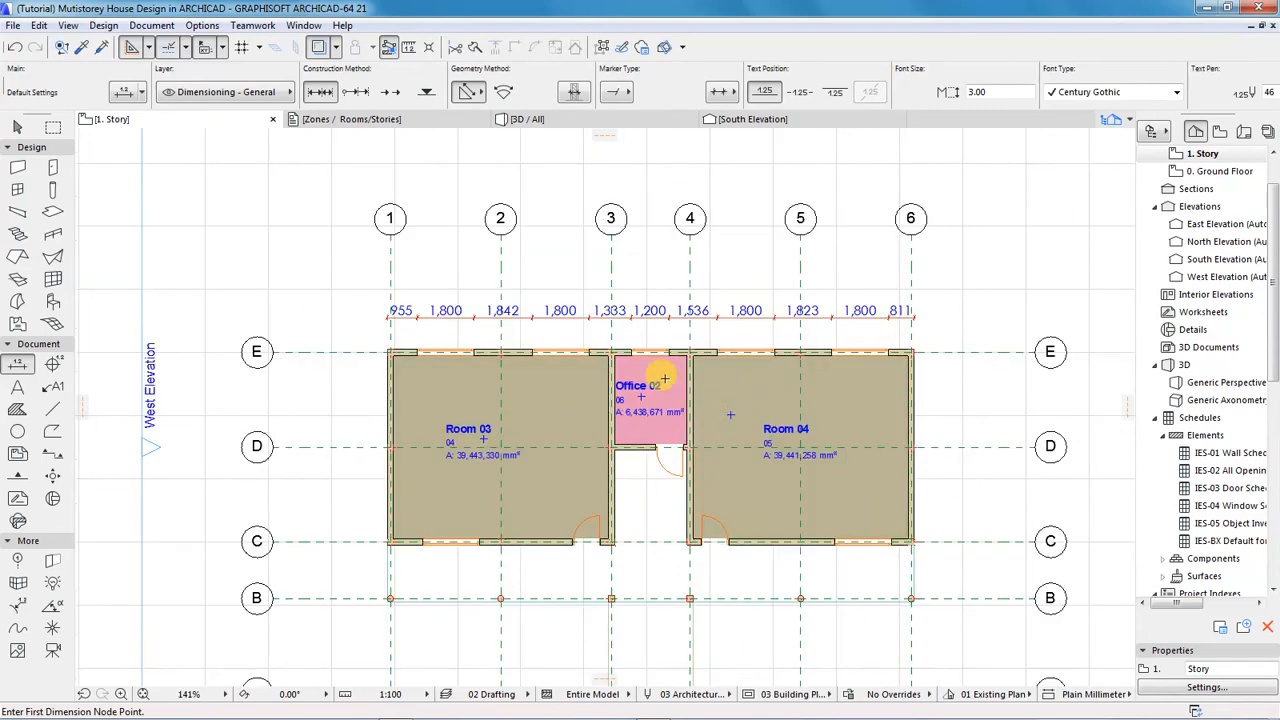
pyautogui.click(390, 228)
pyautogui.click(501, 226)
pyautogui.click(612, 226)
pyautogui.click(690, 226)
pyautogui.click(801, 226)
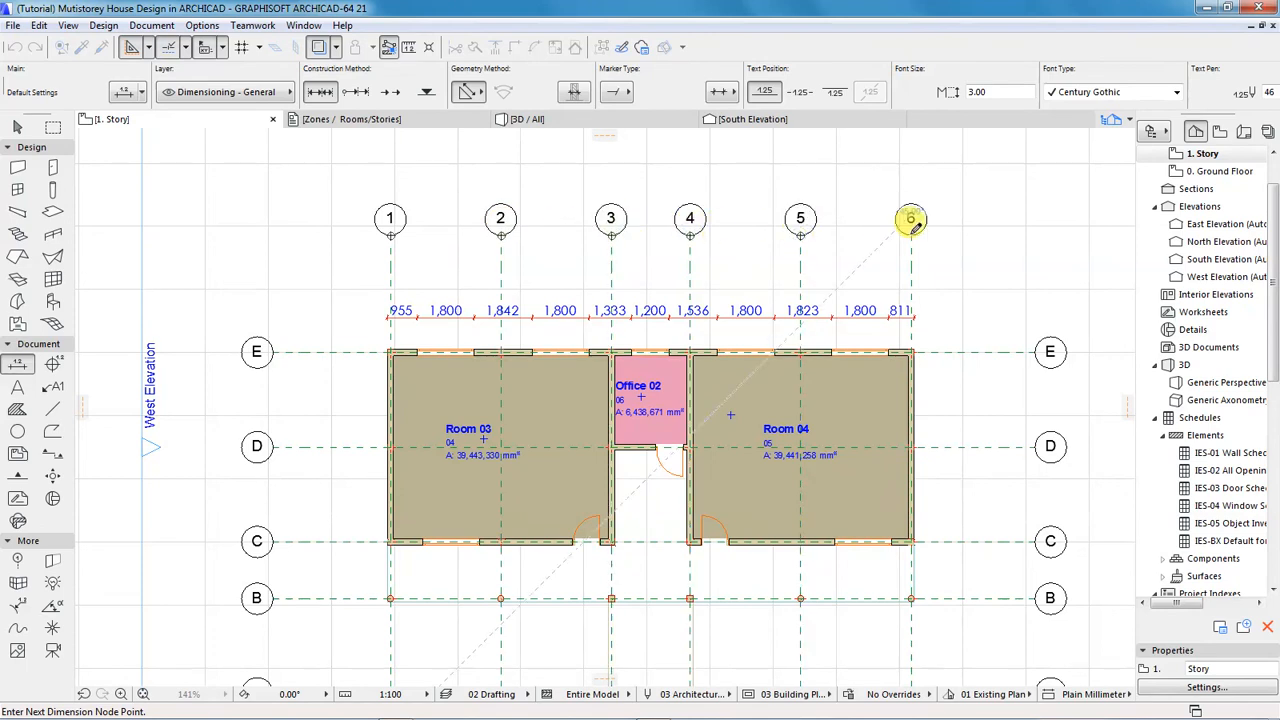
pyautogui.click(911, 226)
pyautogui.doubleClick(654, 261)
pyautogui.click(650, 256)
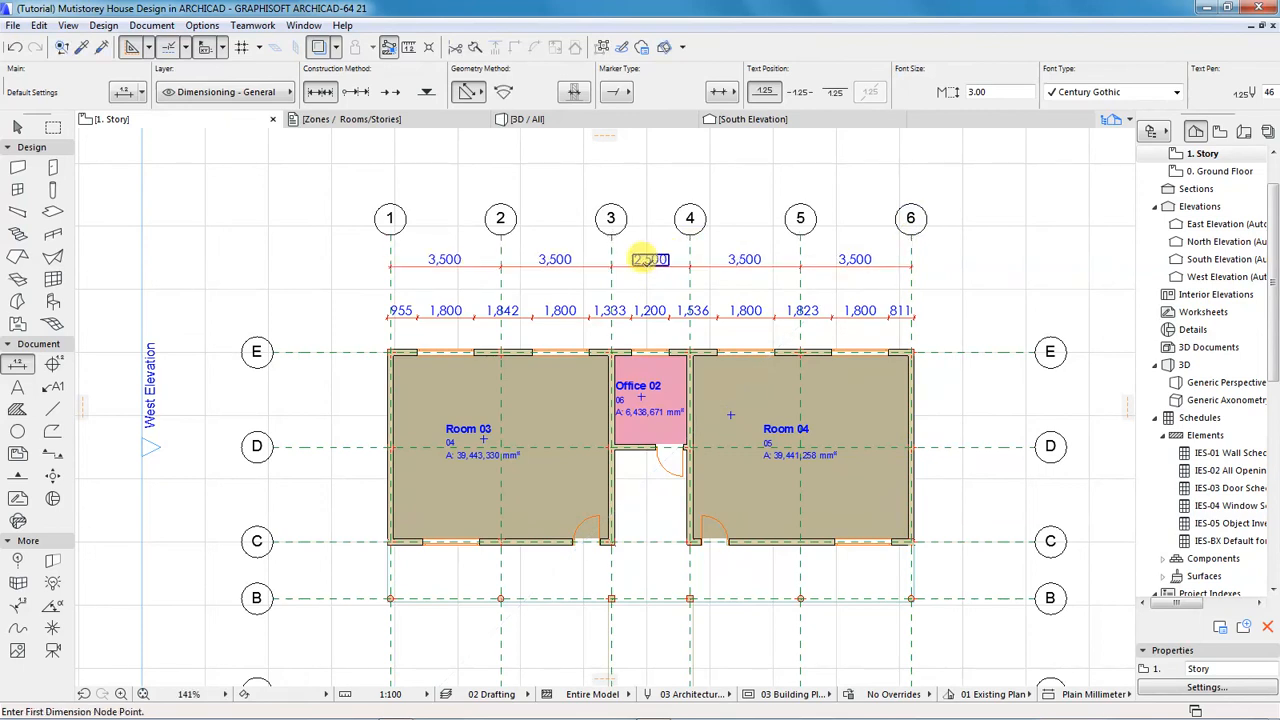
# - Dimension the spacing of grid lines E to A on the west side, placing the chain between the grid markers and the Room 03 wall
pyautogui.scroll(-2, 476, 204)
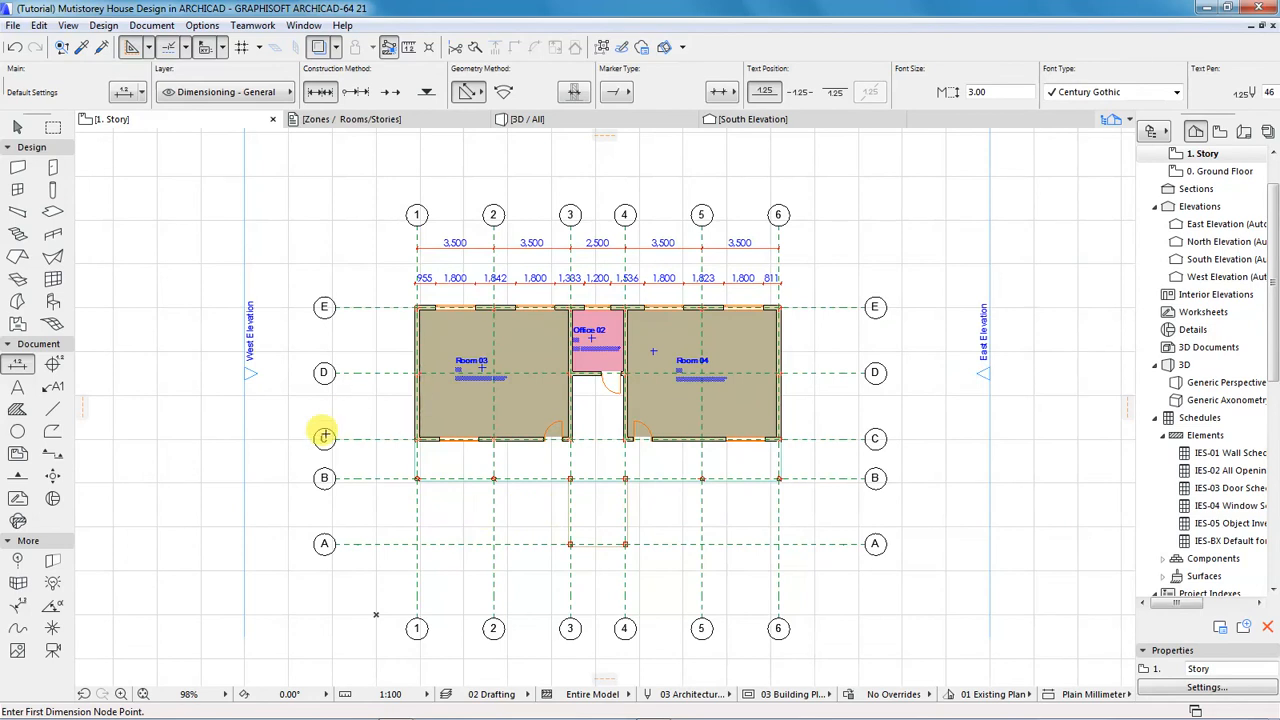
pyautogui.scroll(3, 323, 430)
pyautogui.click(341, 212)
pyautogui.click(342, 328)
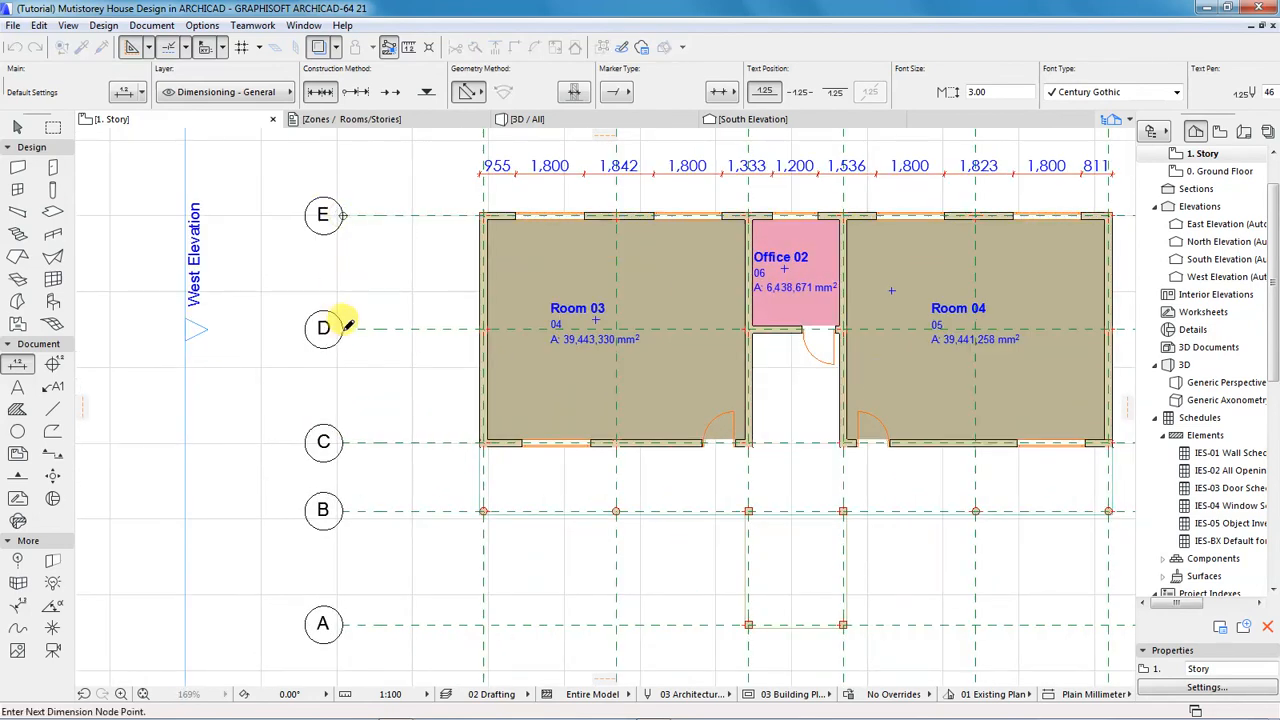
pyautogui.click(346, 440)
pyautogui.scroll(-2, 349, 340)
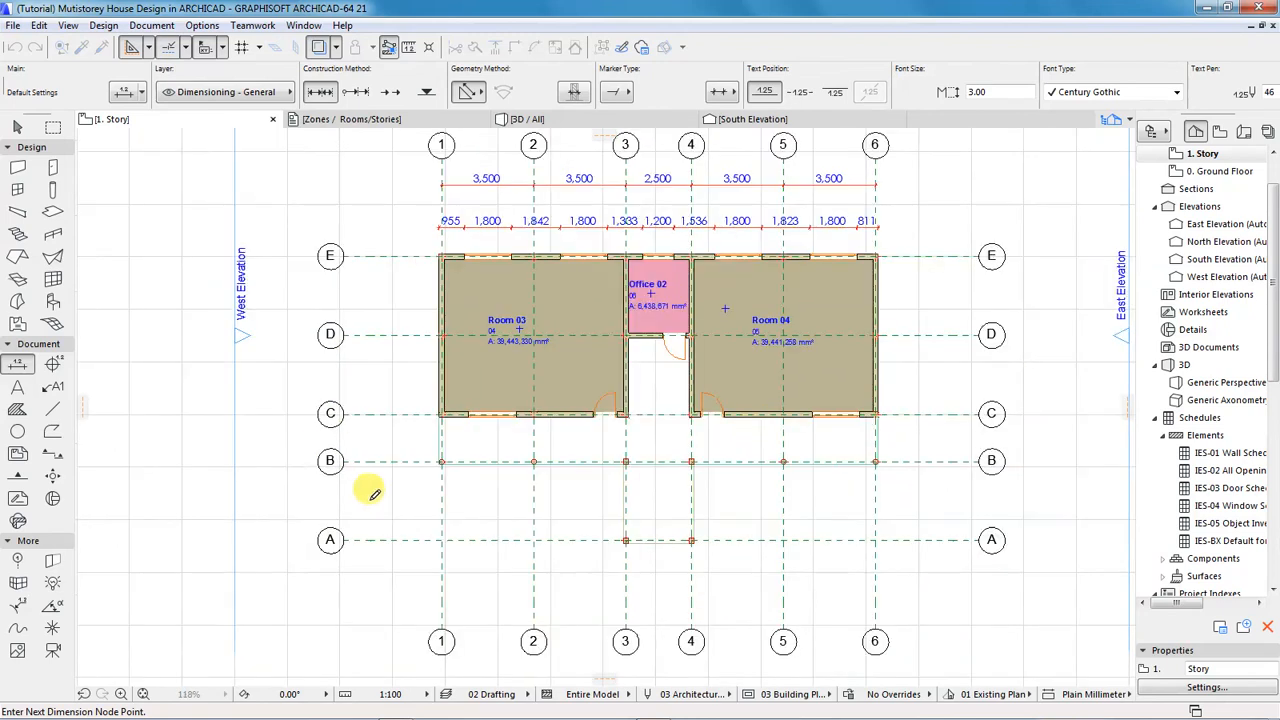
pyautogui.scroll(3, 331, 540)
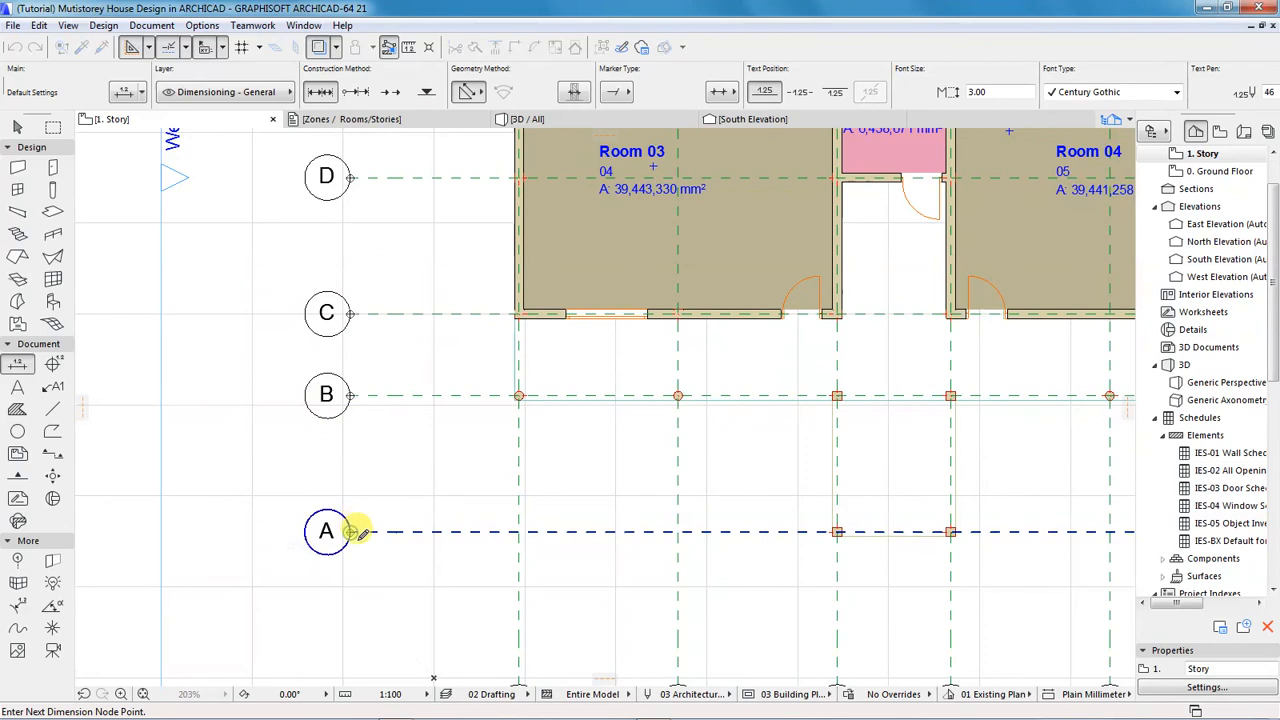
pyautogui.scroll(-3, 370, 577)
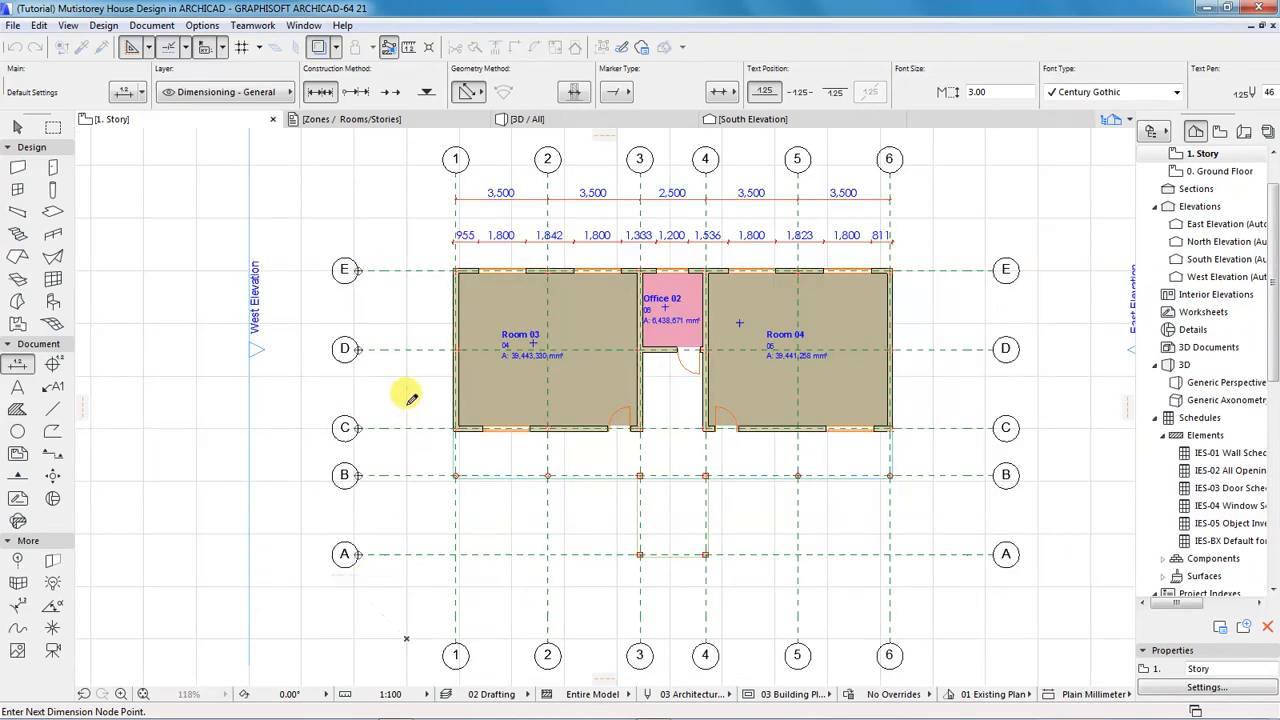
pyautogui.doubleClick(408, 400)
pyautogui.click(411, 400)
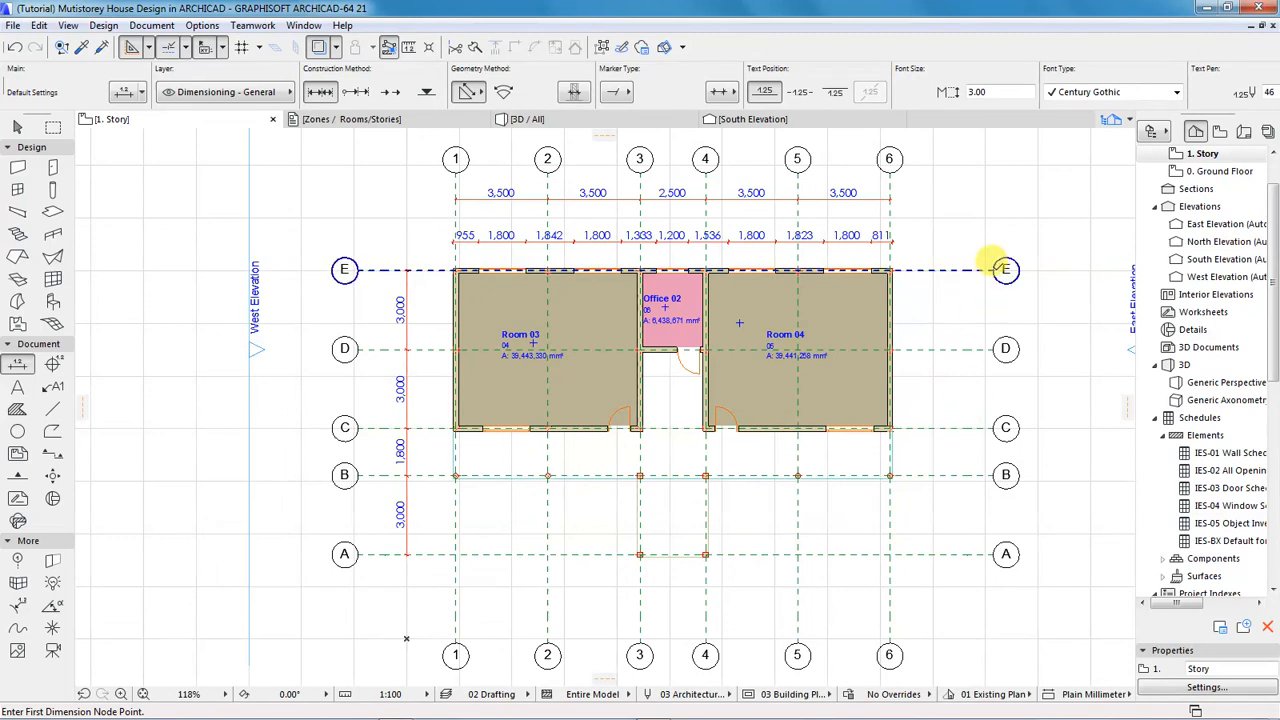
# - Dimension the spacing of grid lines E to A on the east side, placing the chain between the Room 04 wall and the grid markers
pyautogui.click(995, 269)
pyautogui.click(1000, 348)
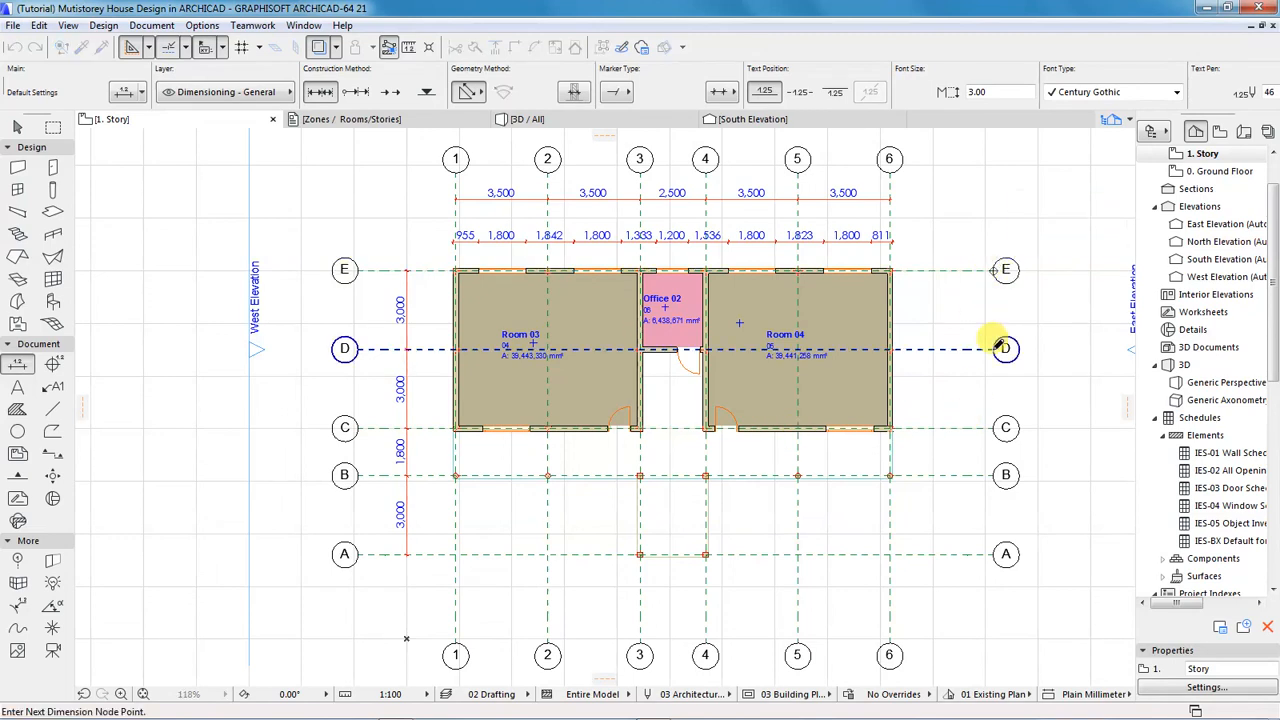
pyautogui.click(1000, 427)
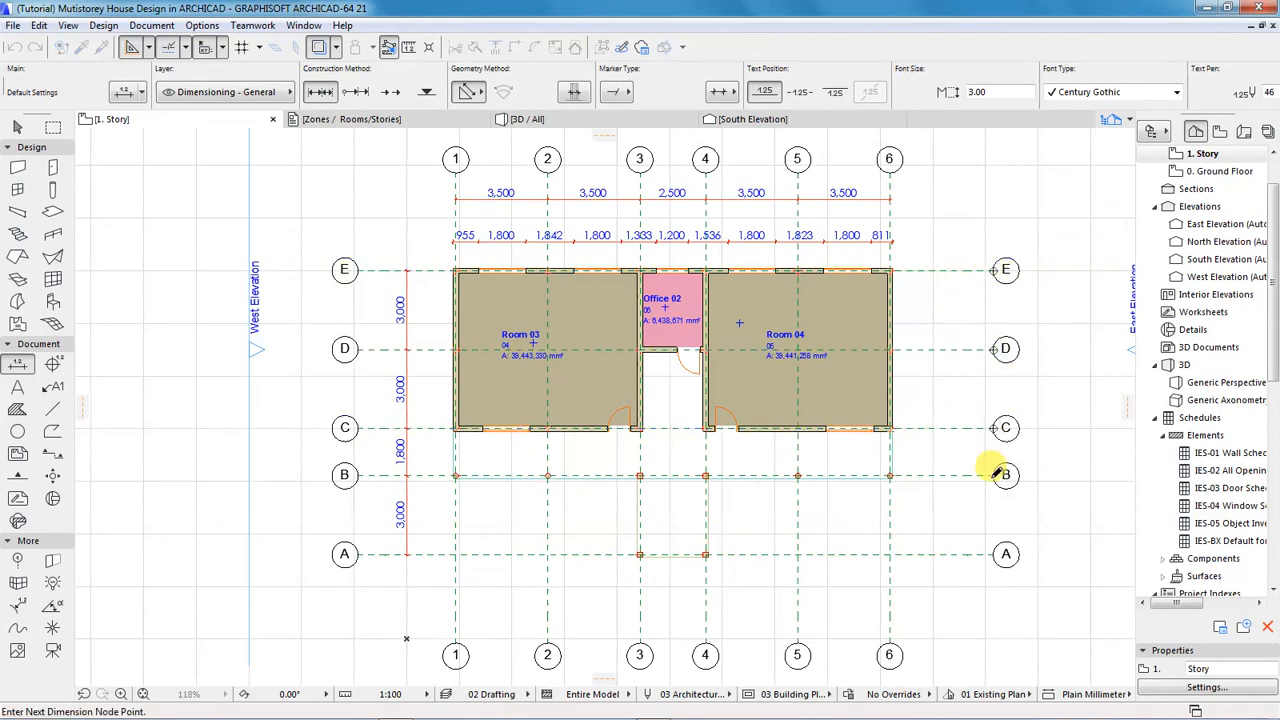
pyautogui.click(997, 474)
pyautogui.click(997, 553)
pyautogui.doubleClick(945, 407)
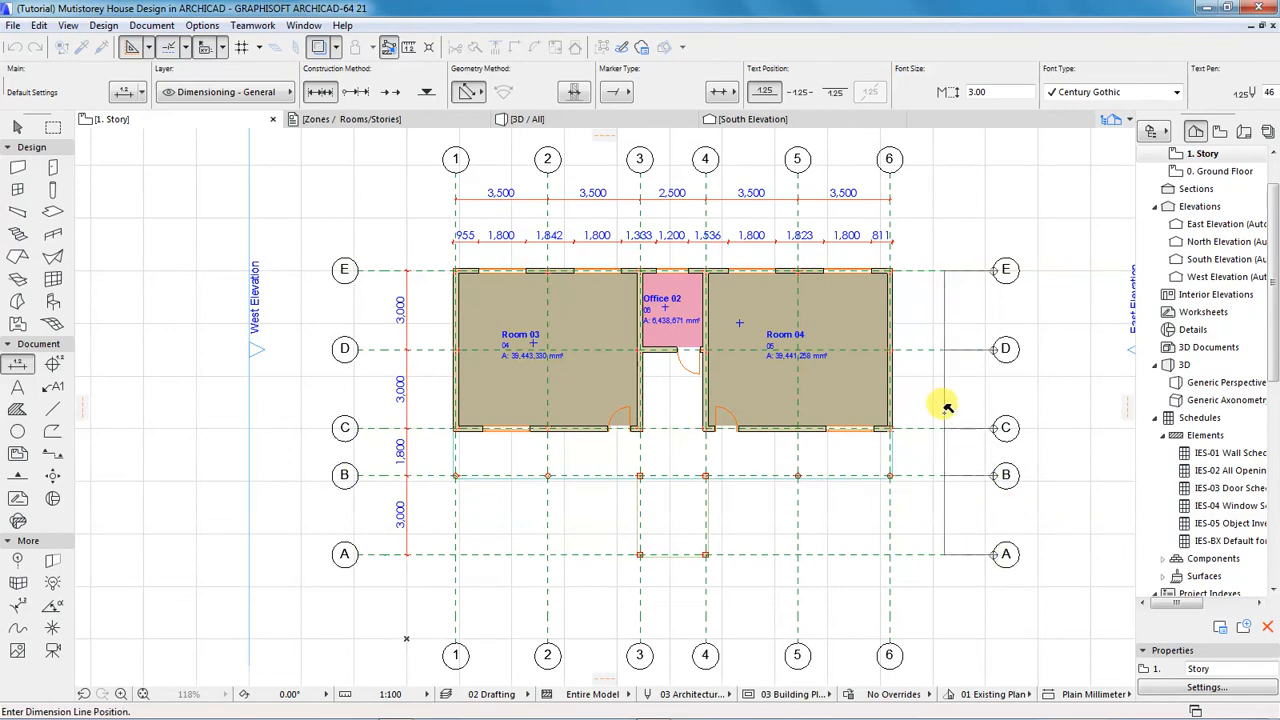
pyautogui.click(941, 407)
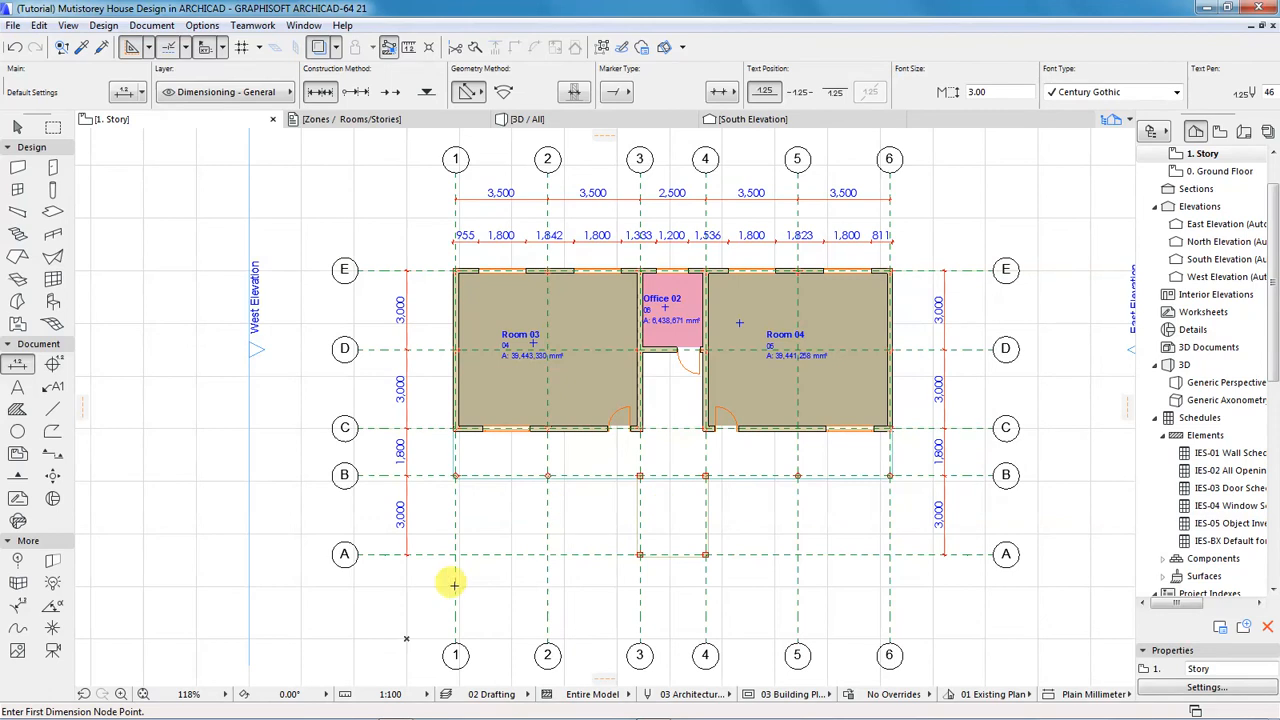
# - Start a dimension chain along the grid line C wall with nodes at the outer corner by grid line 1 and Room 03's window and door edges
pyautogui.scroll(3, 726, 474)
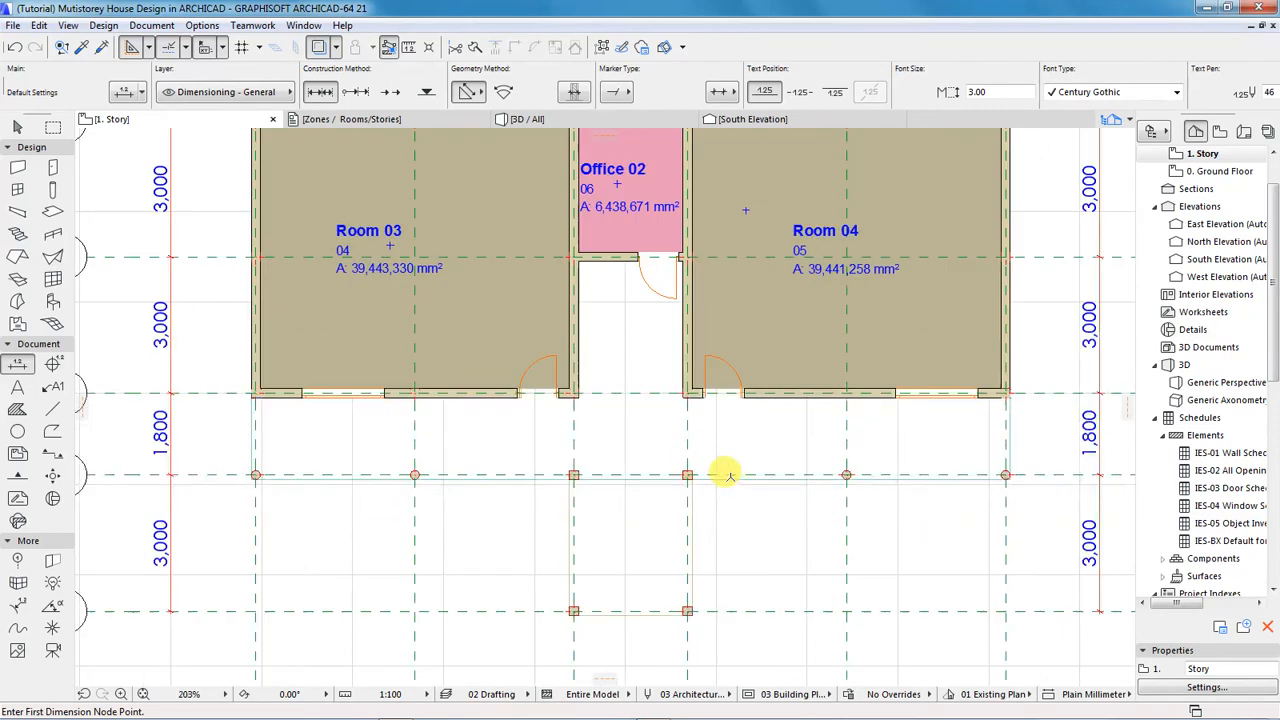
pyautogui.click(250, 393)
pyautogui.click(302, 396)
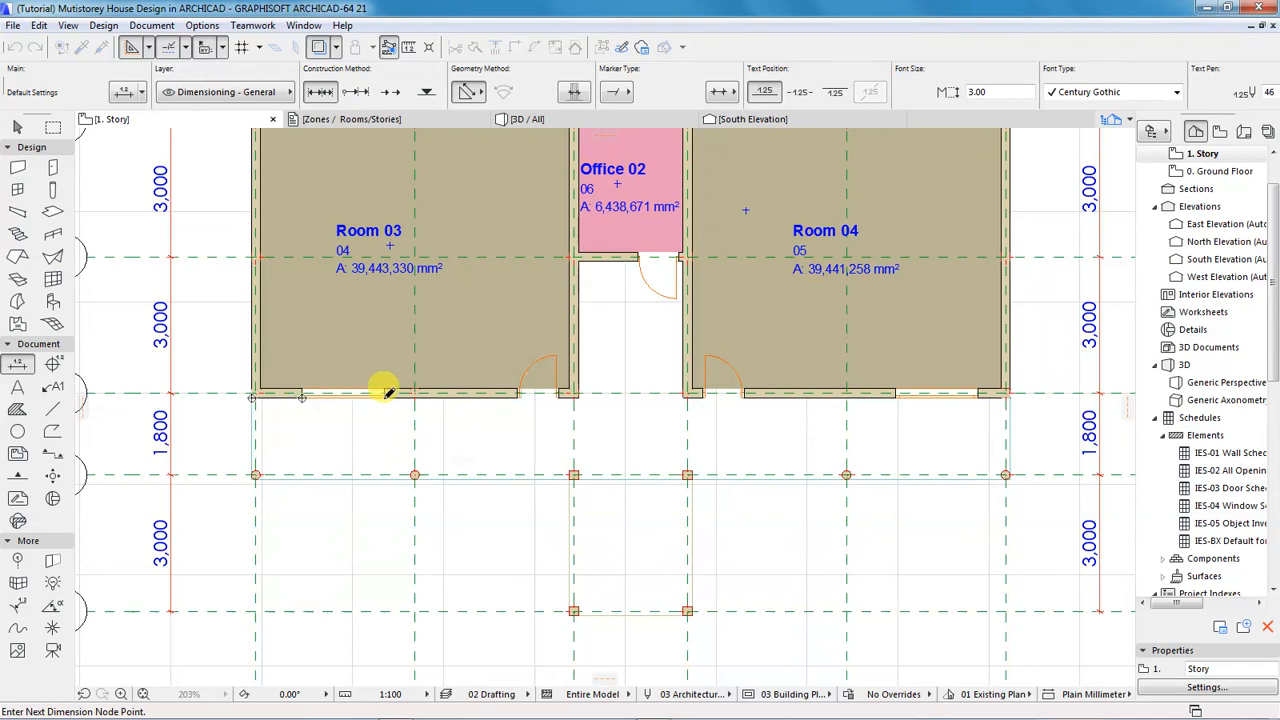
pyautogui.click(385, 394)
pyautogui.click(519, 393)
pyautogui.click(562, 393)
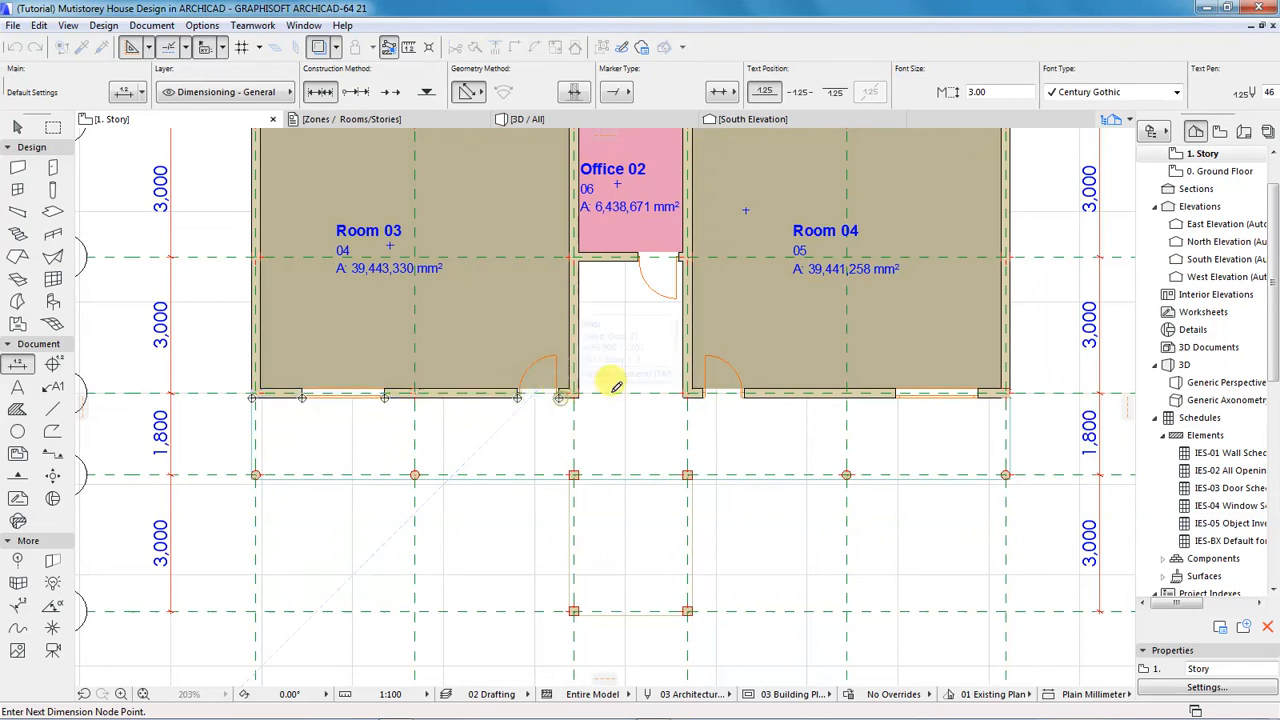
# - Add nodes at Room 04's door and window edges and the outer corner, and place the chain between grid lines C and B
pyautogui.click(704, 393)
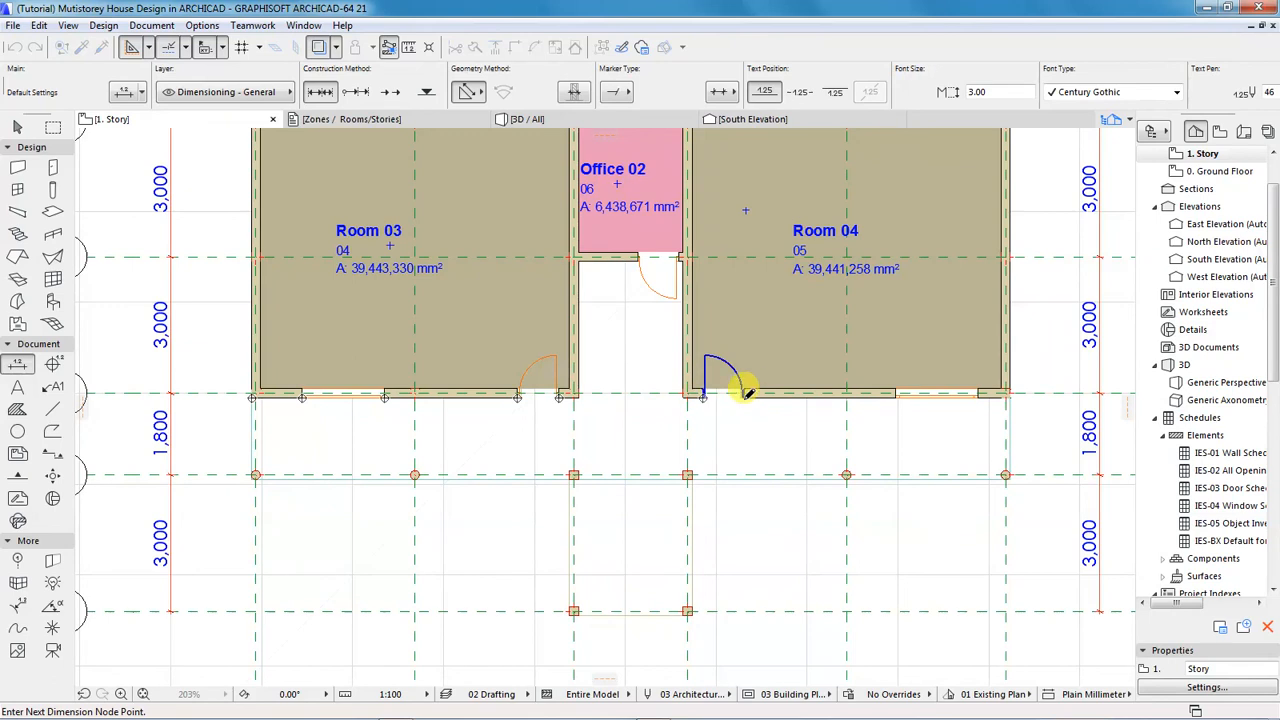
pyautogui.scroll(-3, 502, 416)
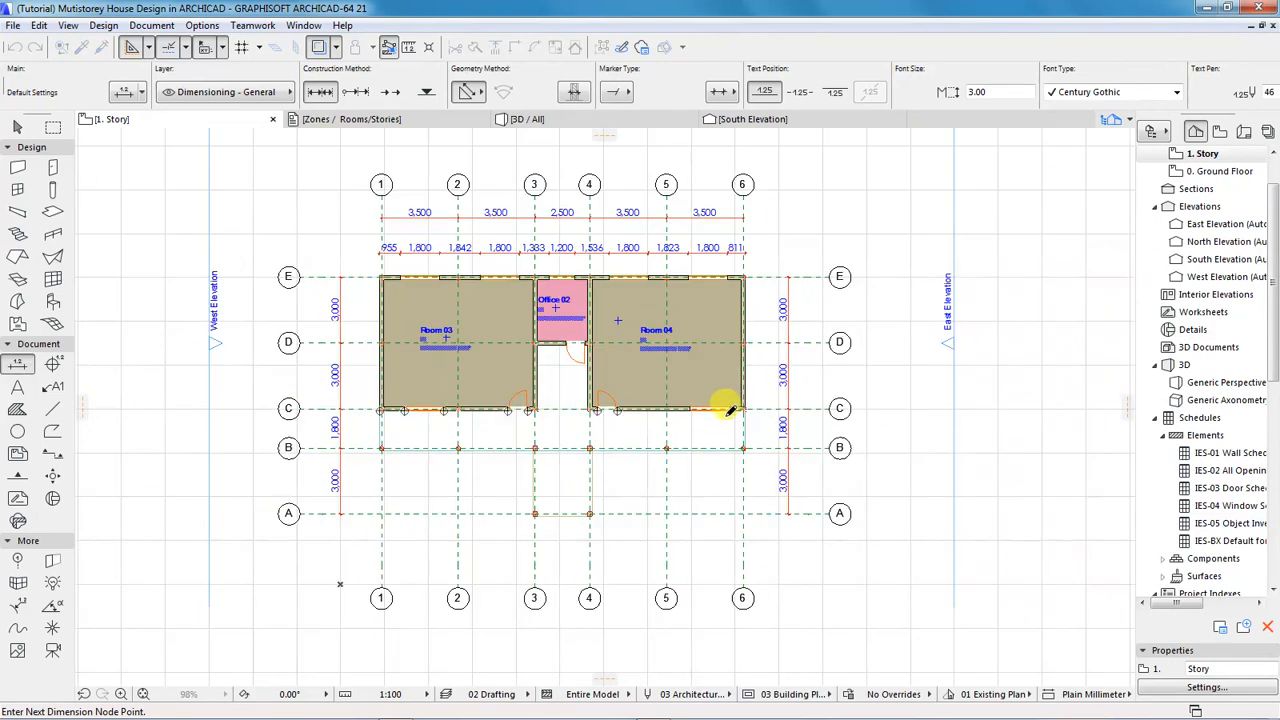
pyautogui.scroll(3, 730, 408)
pyautogui.click(651, 402)
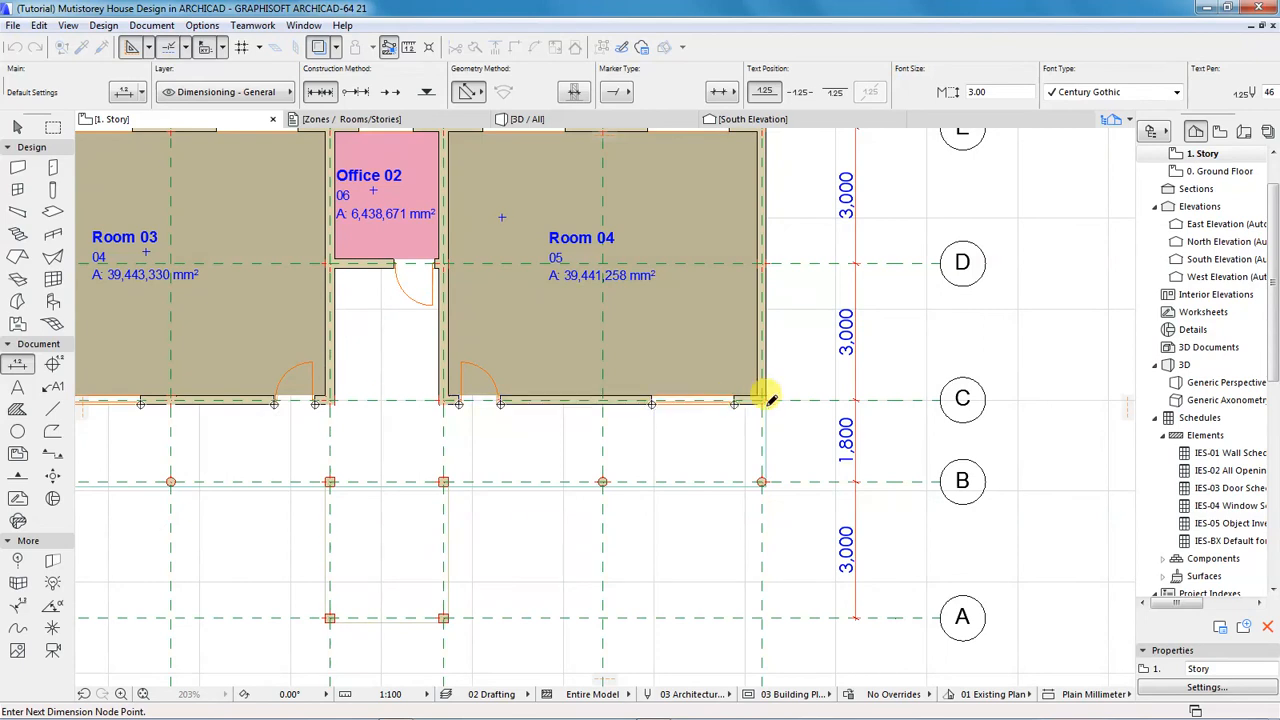
pyautogui.scroll(-2, 766, 400)
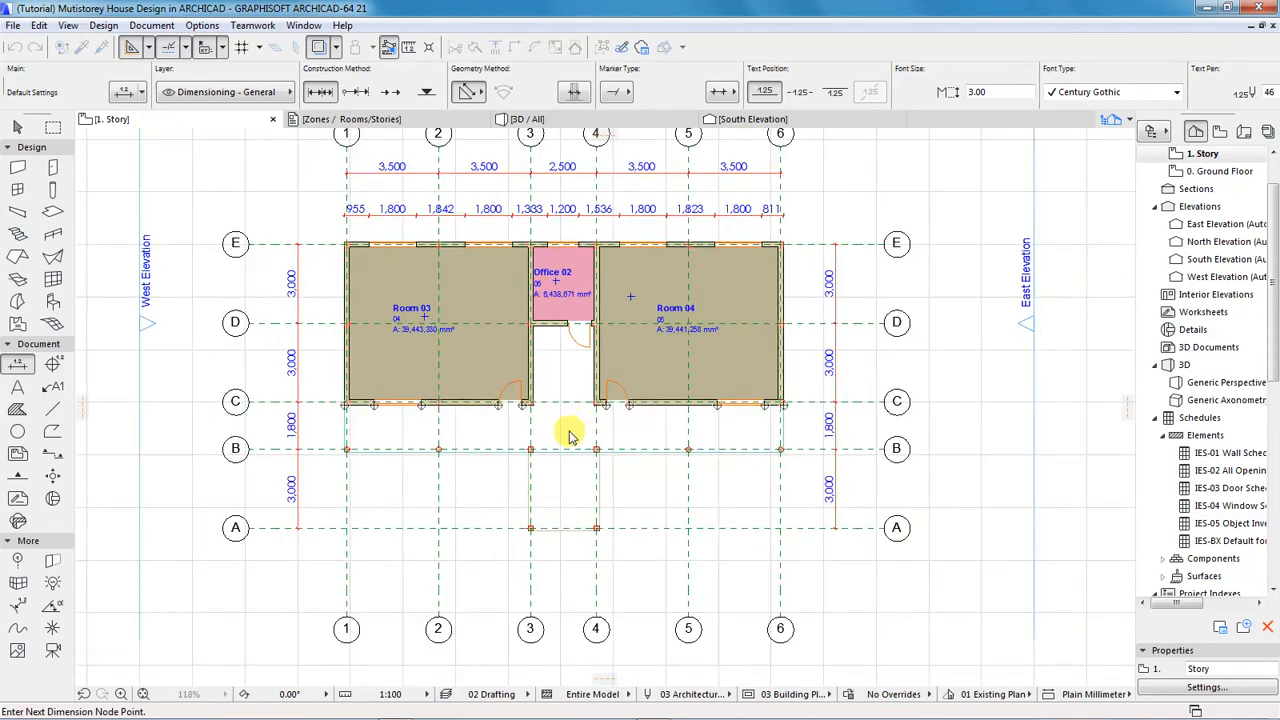
pyautogui.doubleClick(563, 420)
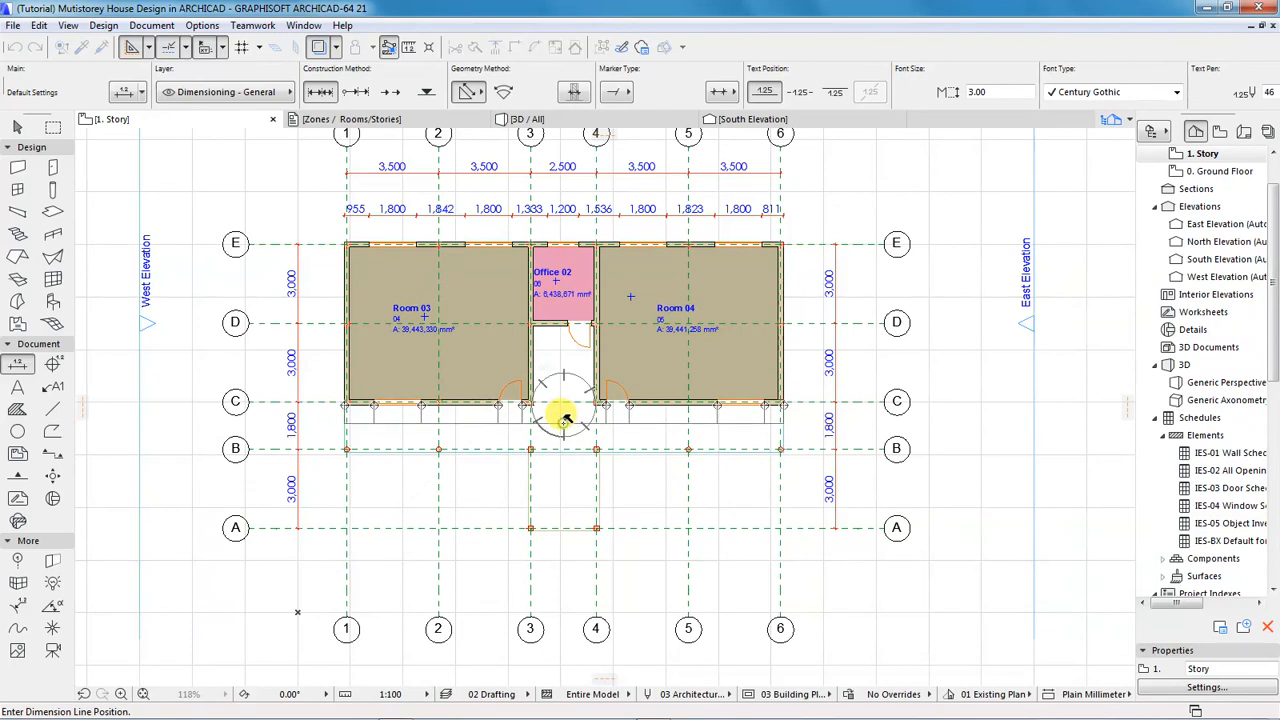
pyautogui.click(564, 418)
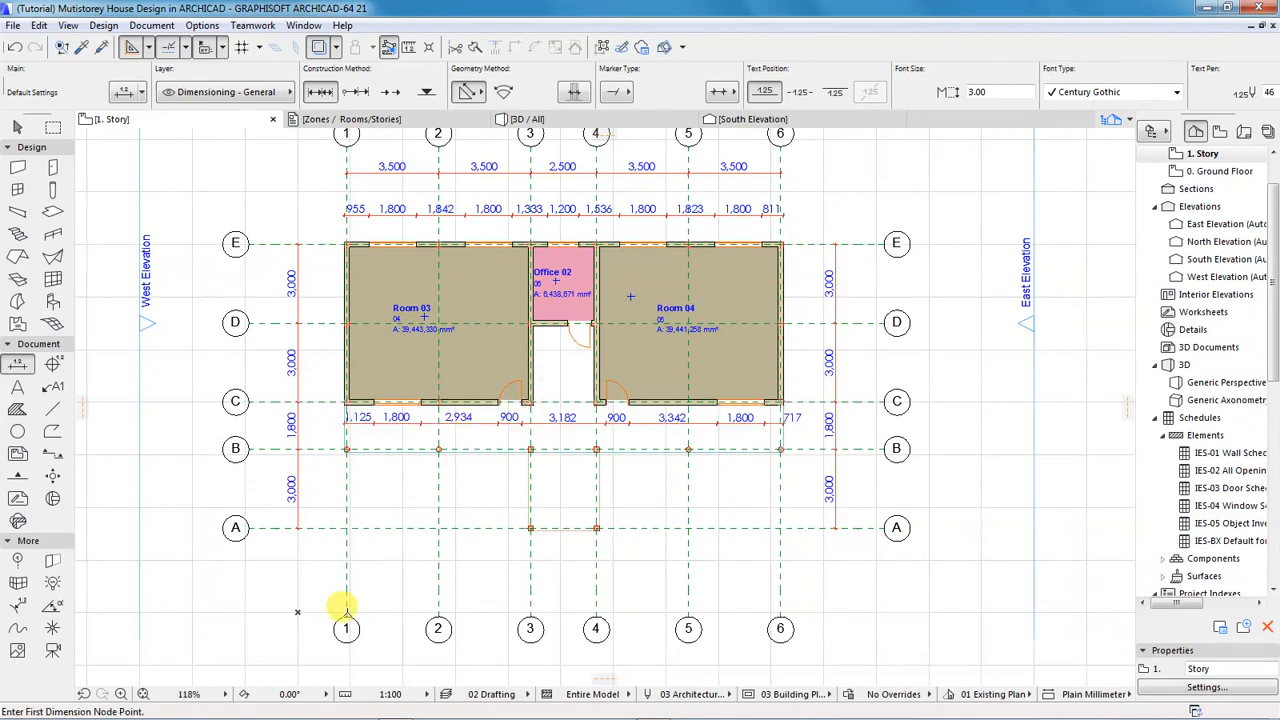
# - Dimension the spacing of grid lines 1 to 6 on the south side, placing the chain between grid line A and the numbered markers
pyautogui.click(346, 612)
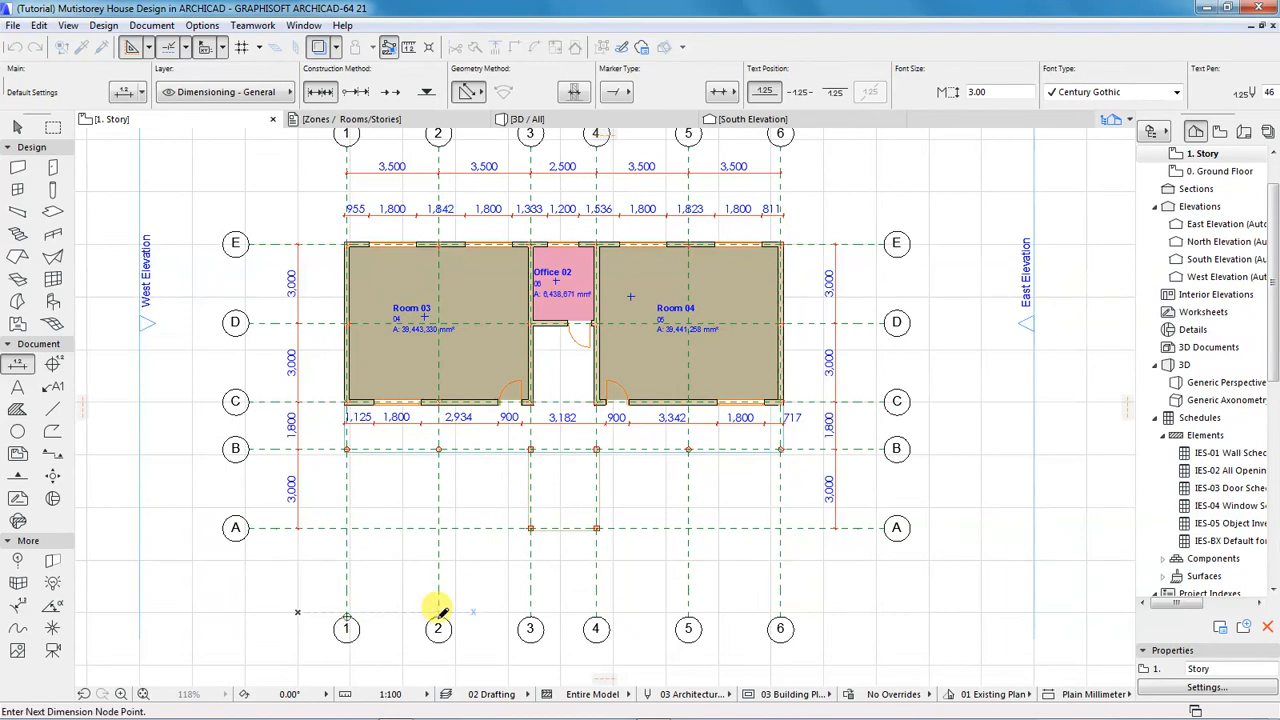
pyautogui.click(438, 612)
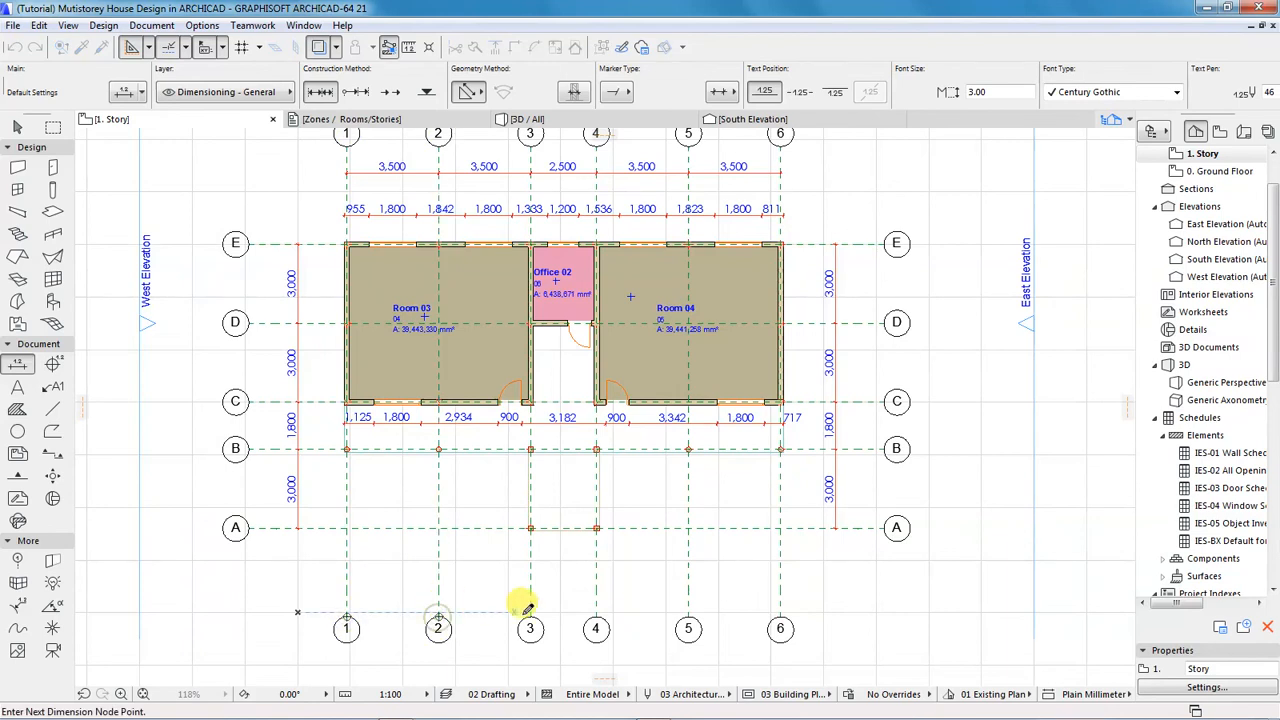
pyautogui.click(596, 612)
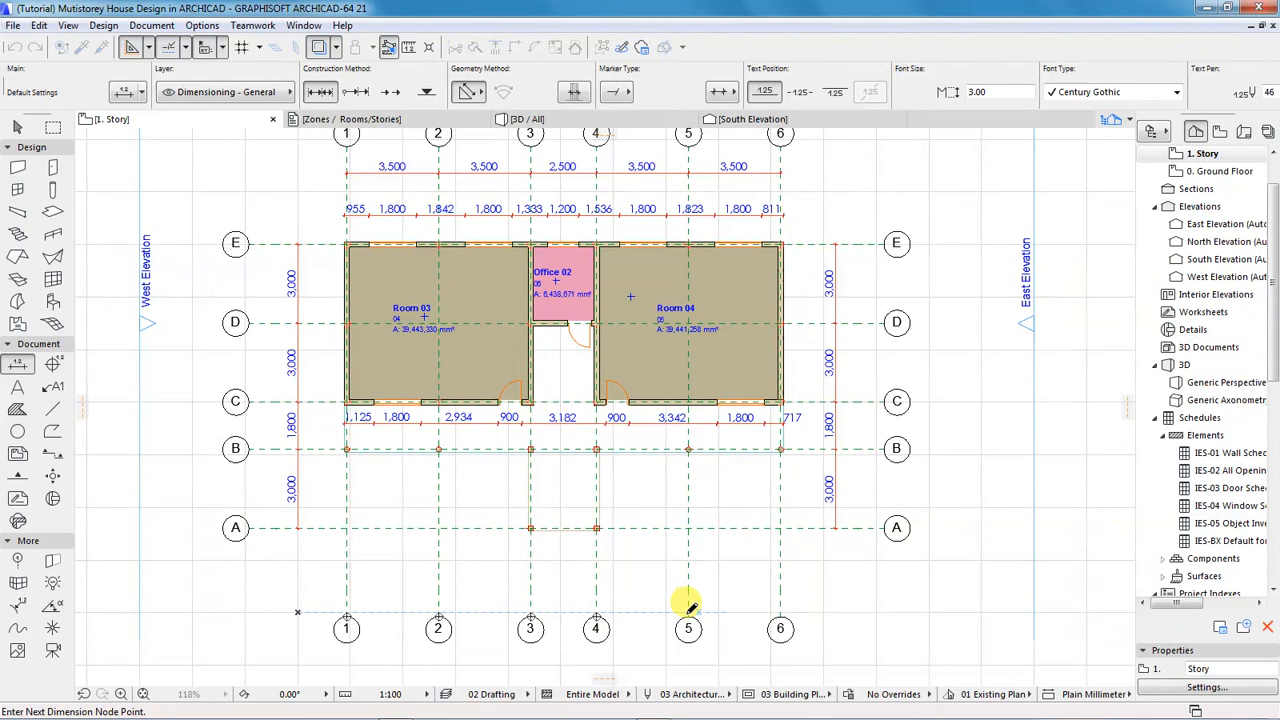
pyautogui.click(688, 612)
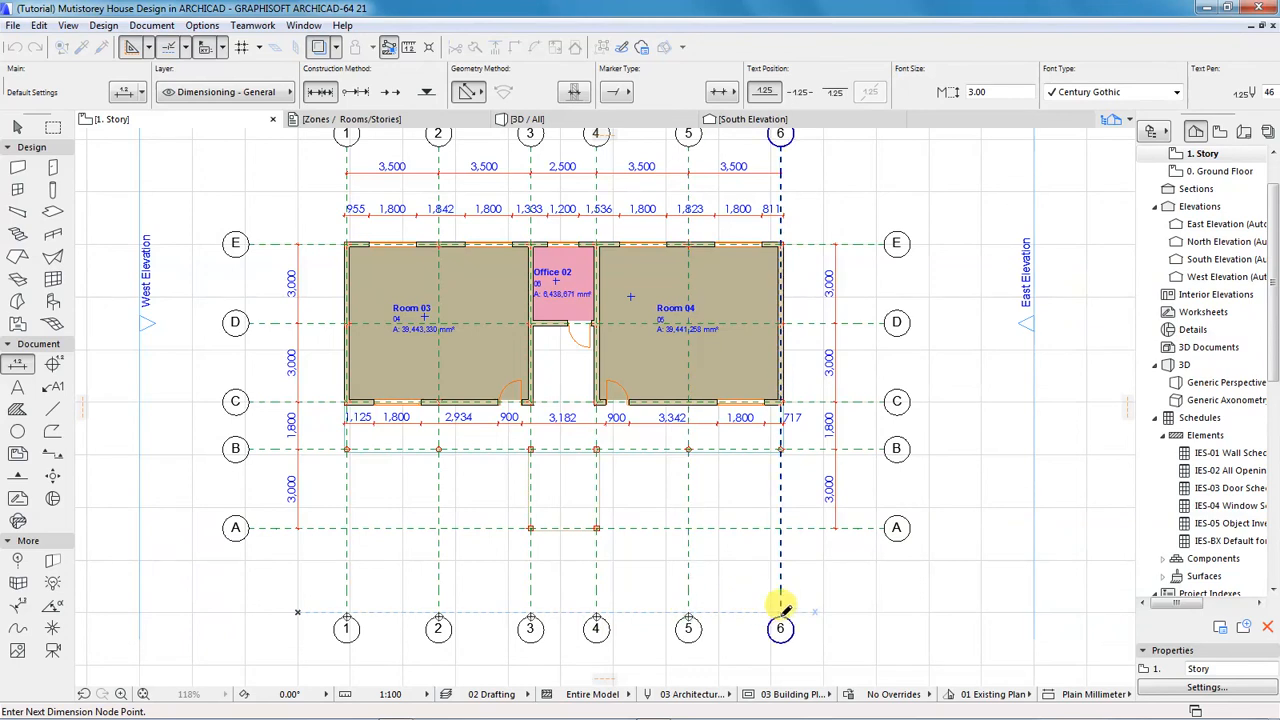
pyautogui.click(781, 613)
pyautogui.doubleClick(575, 567)
pyautogui.click(570, 568)
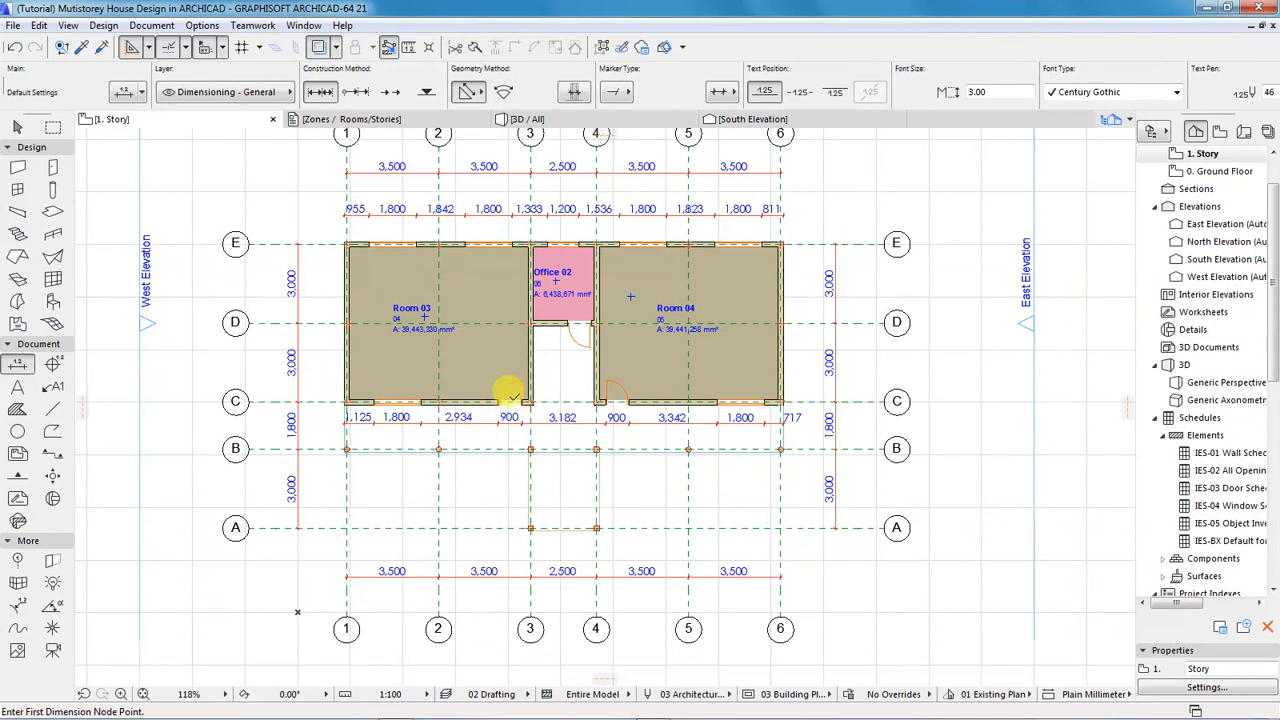
pyautogui.scroll(5, 361, 151)
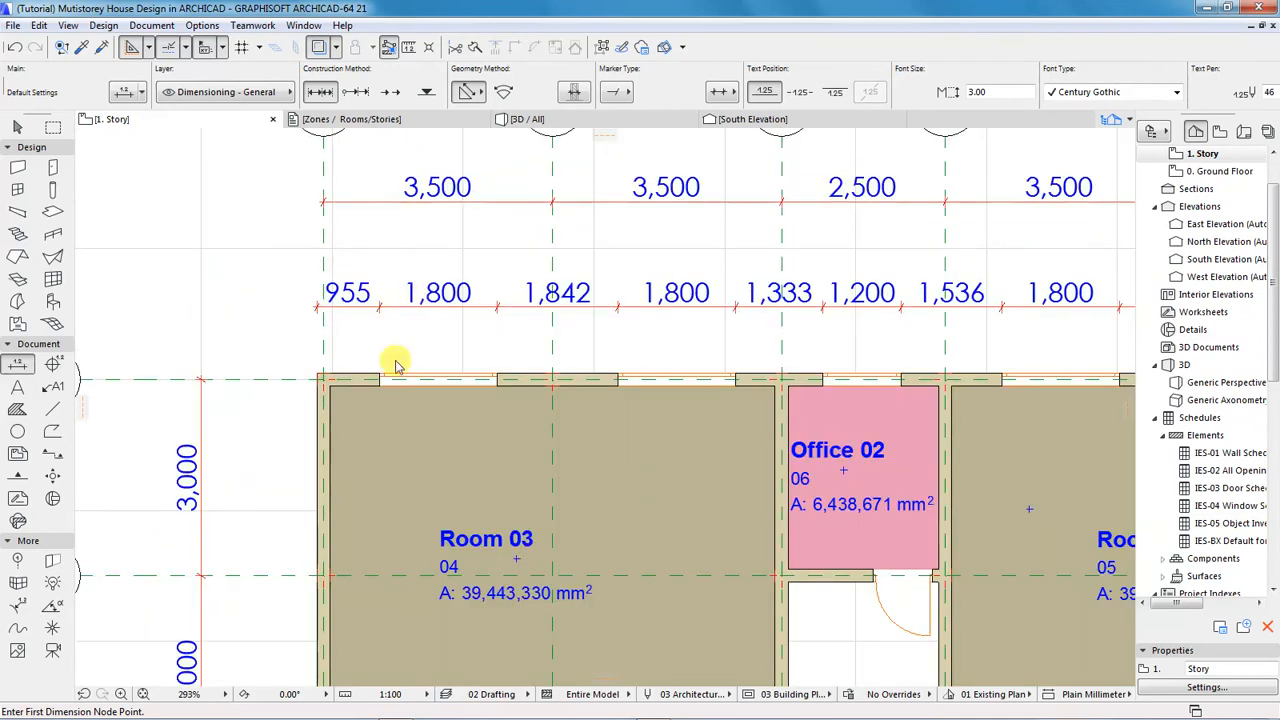
# - Move Room 03's north window nearest grid line 1 eastward to 960 mm from the outer corner
pyautogui.scroll(-4, 340, 336)
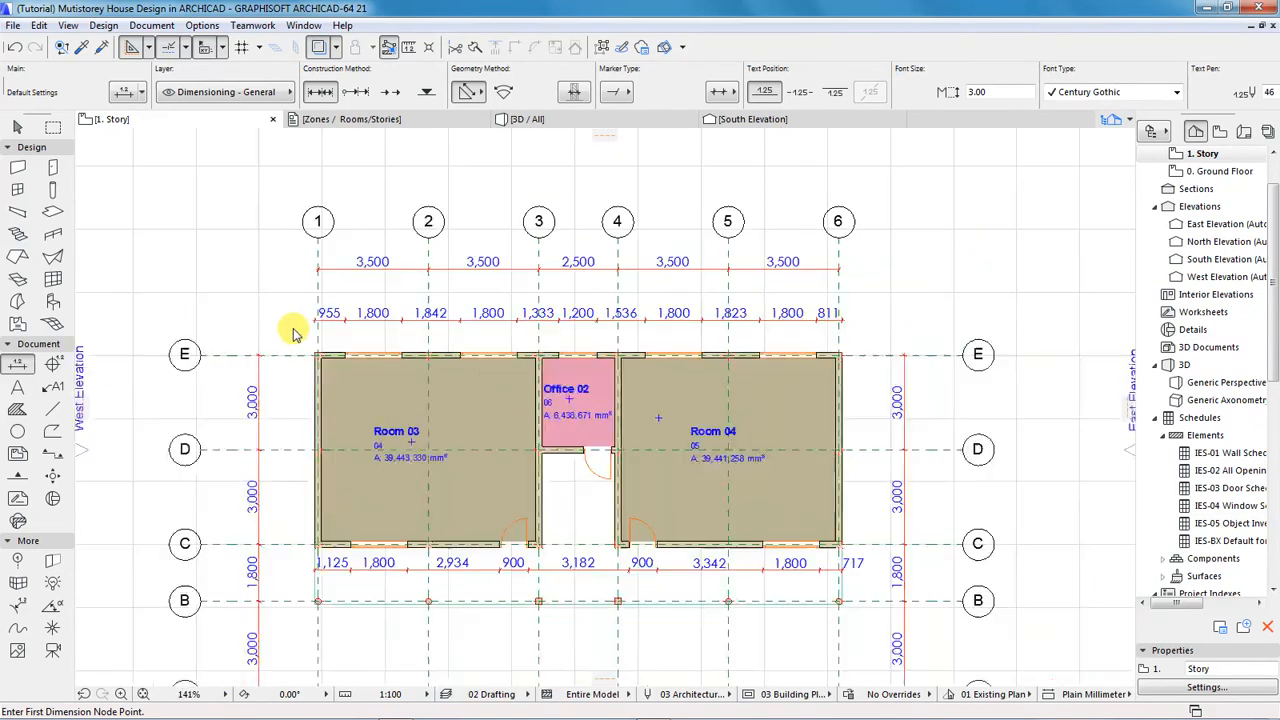
pyautogui.scroll(3, 340, 343)
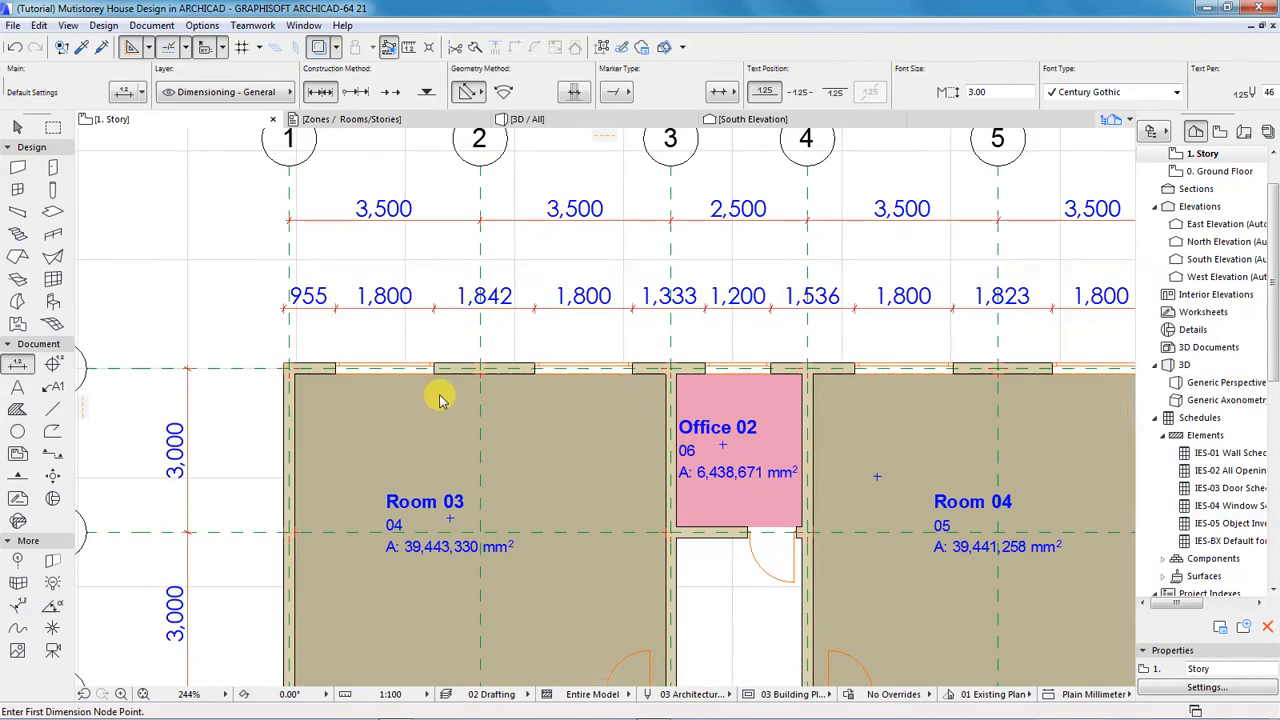
pyautogui.keyDown('shift'); pyautogui.click(435, 373); pyautogui.keyUp('shift')
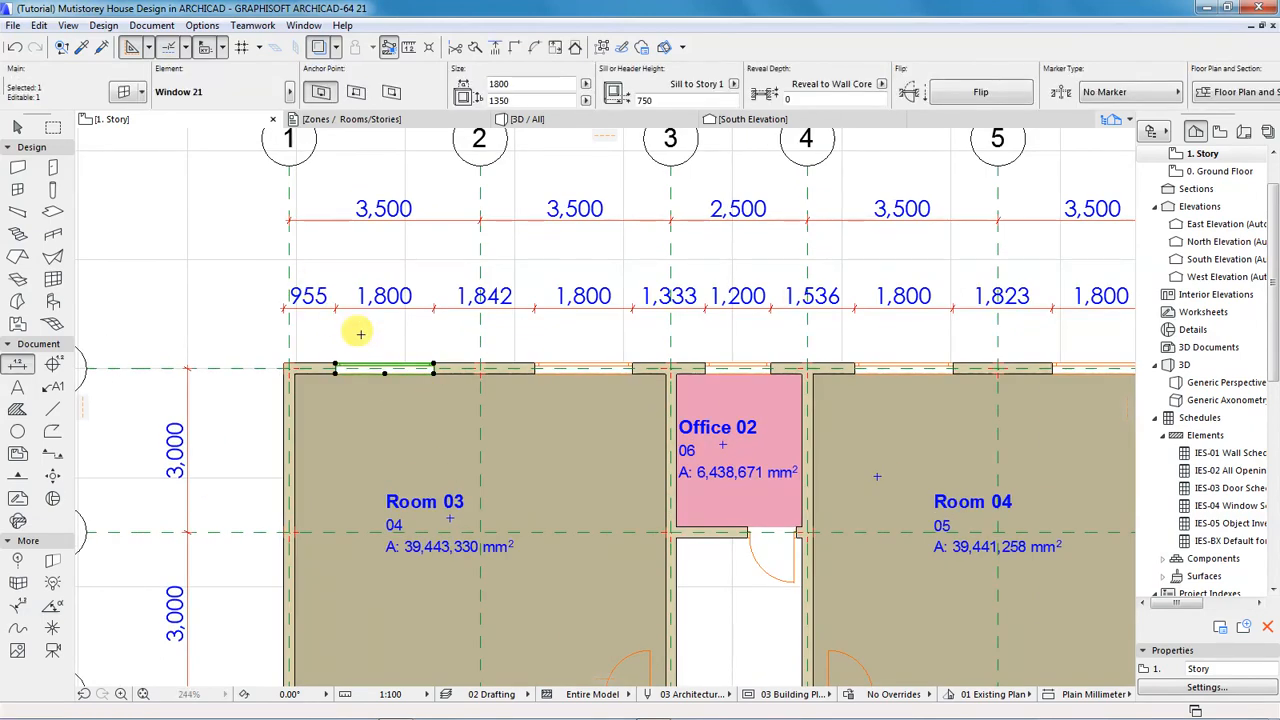
pyautogui.hotkey('ctrl', 'd')
pyautogui.click(366, 348)
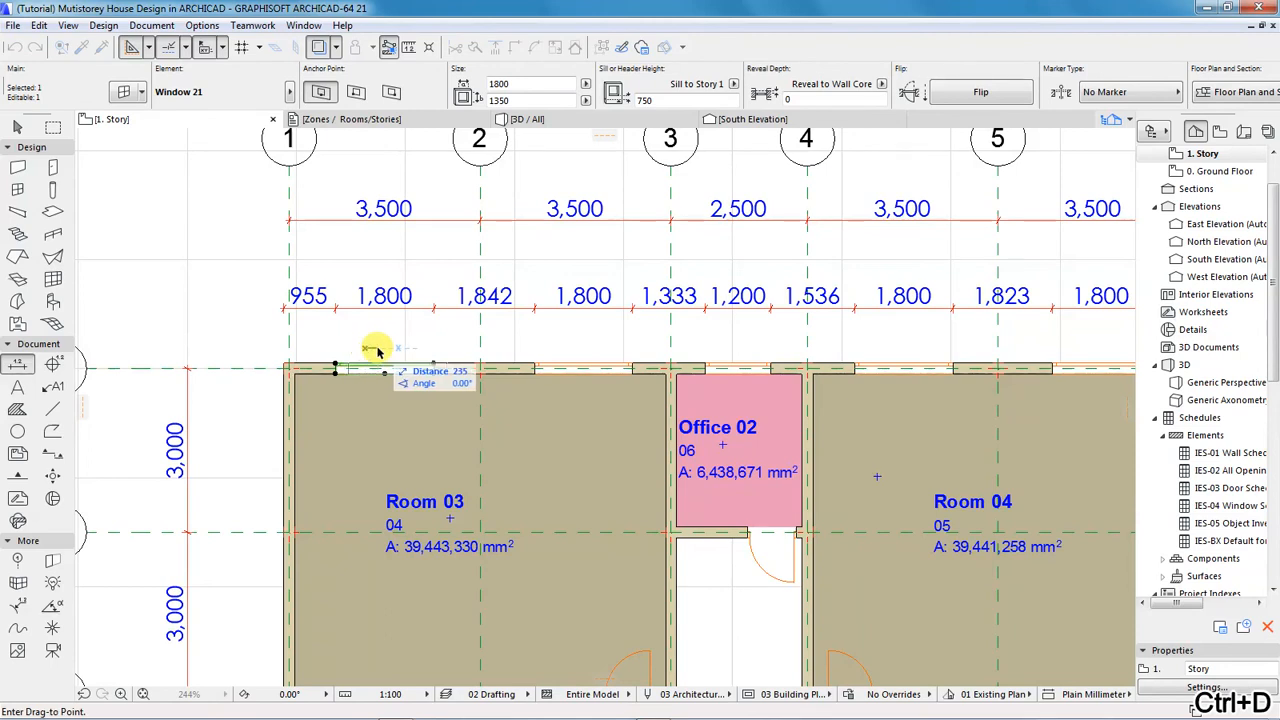
pyautogui.press('Tab')
pyautogui.click(367, 350)
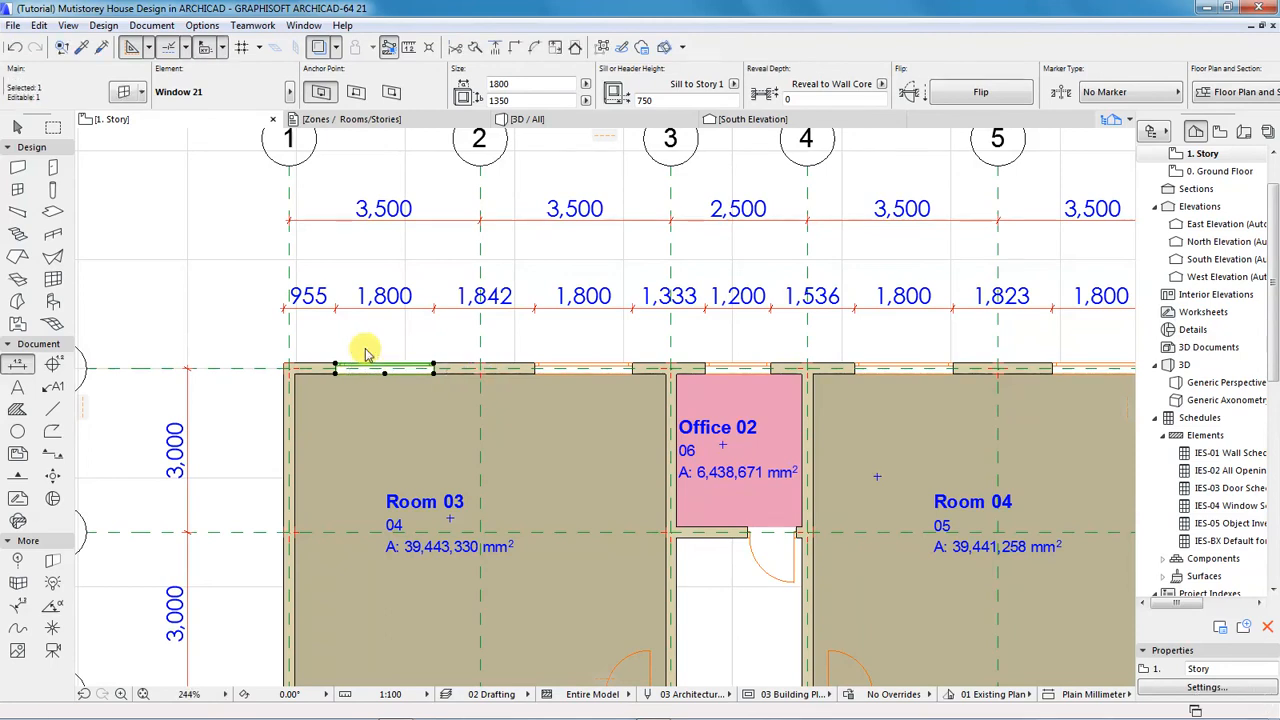
pyautogui.press('Escape')
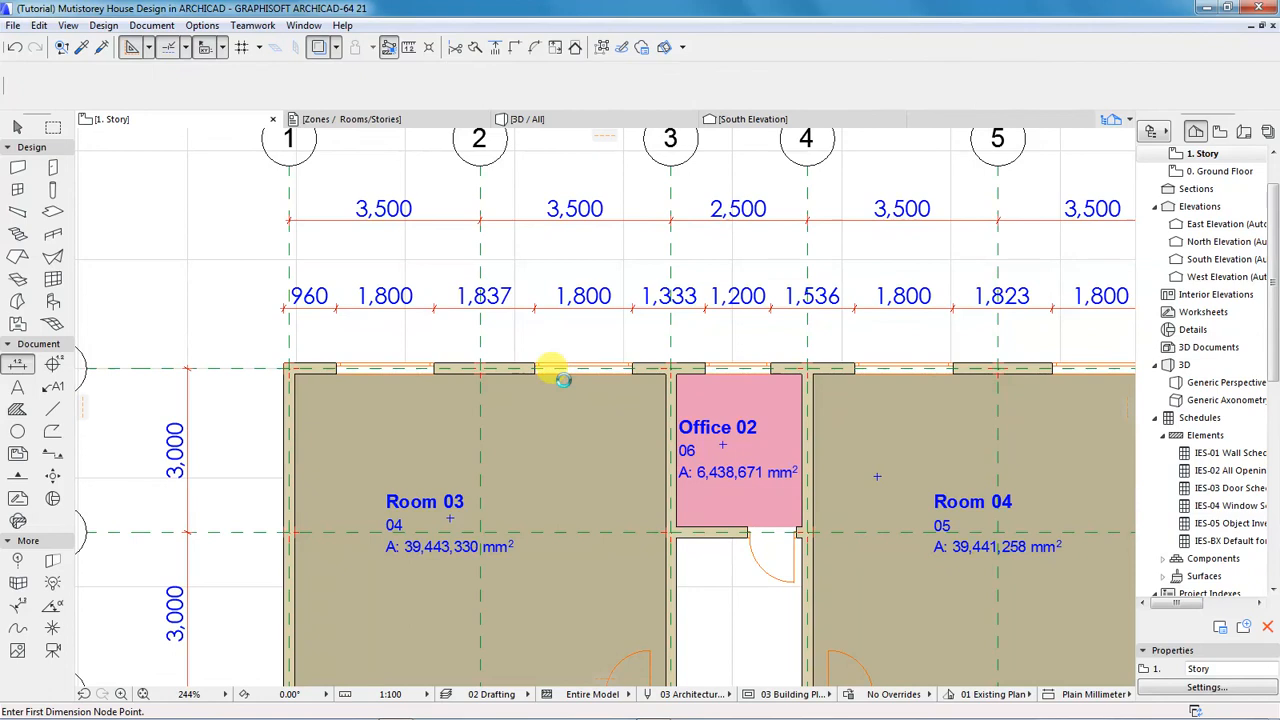
# - Move Room 03's second north window, between grid lines 2 and 3, 37 mm to the west
pyautogui.keyDown('shift'); pyautogui.click(536, 374); pyautogui.keyUp('shift')
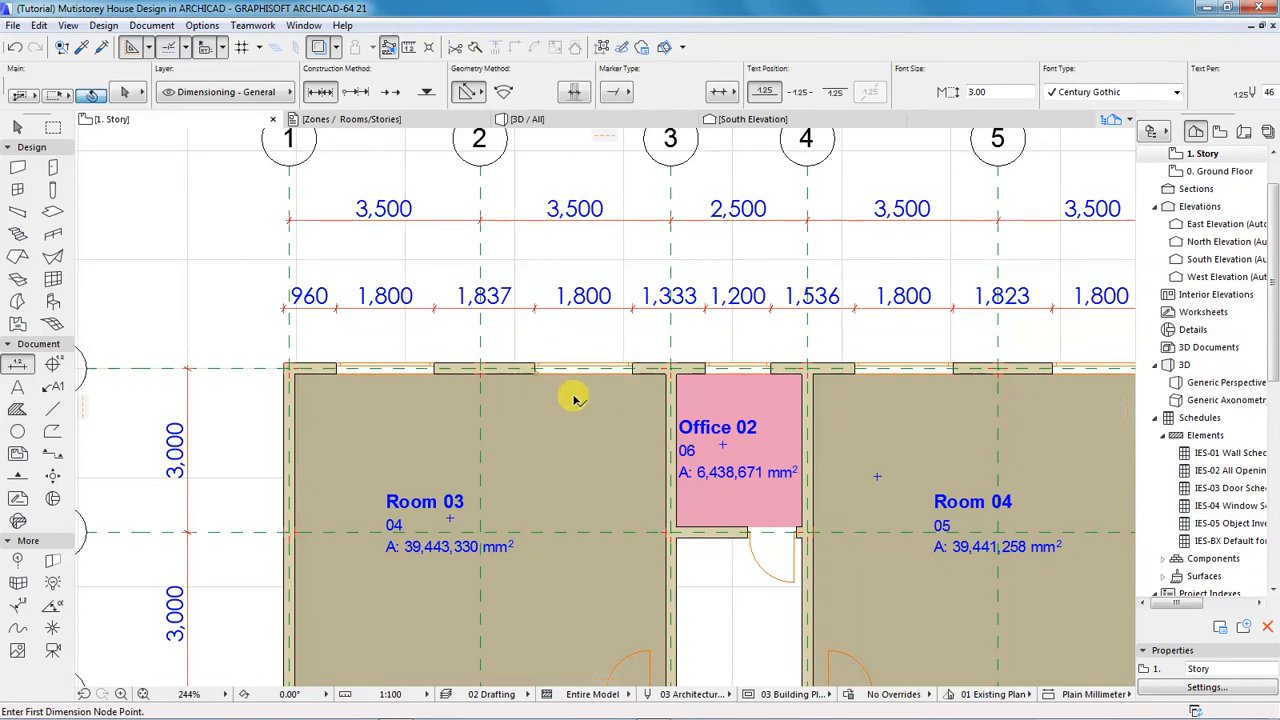
pyautogui.hotkey('ctrl', 'd')
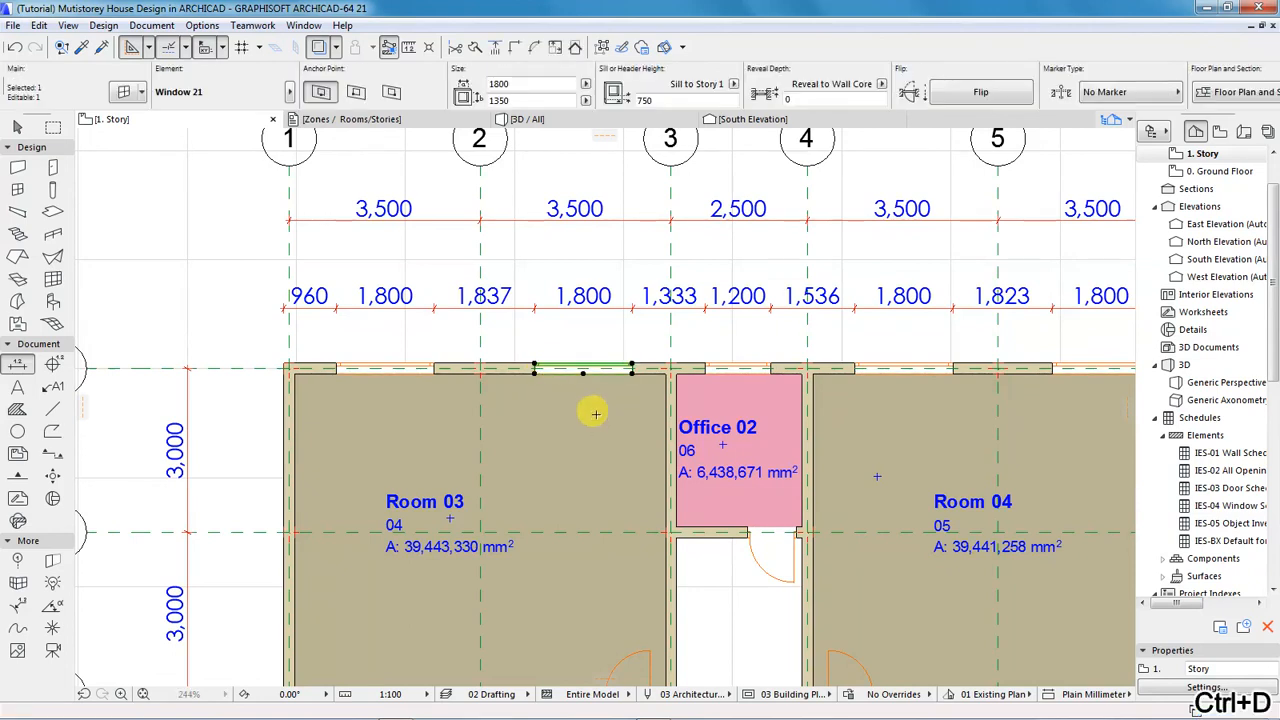
pyautogui.click(594, 374)
pyautogui.write('37')
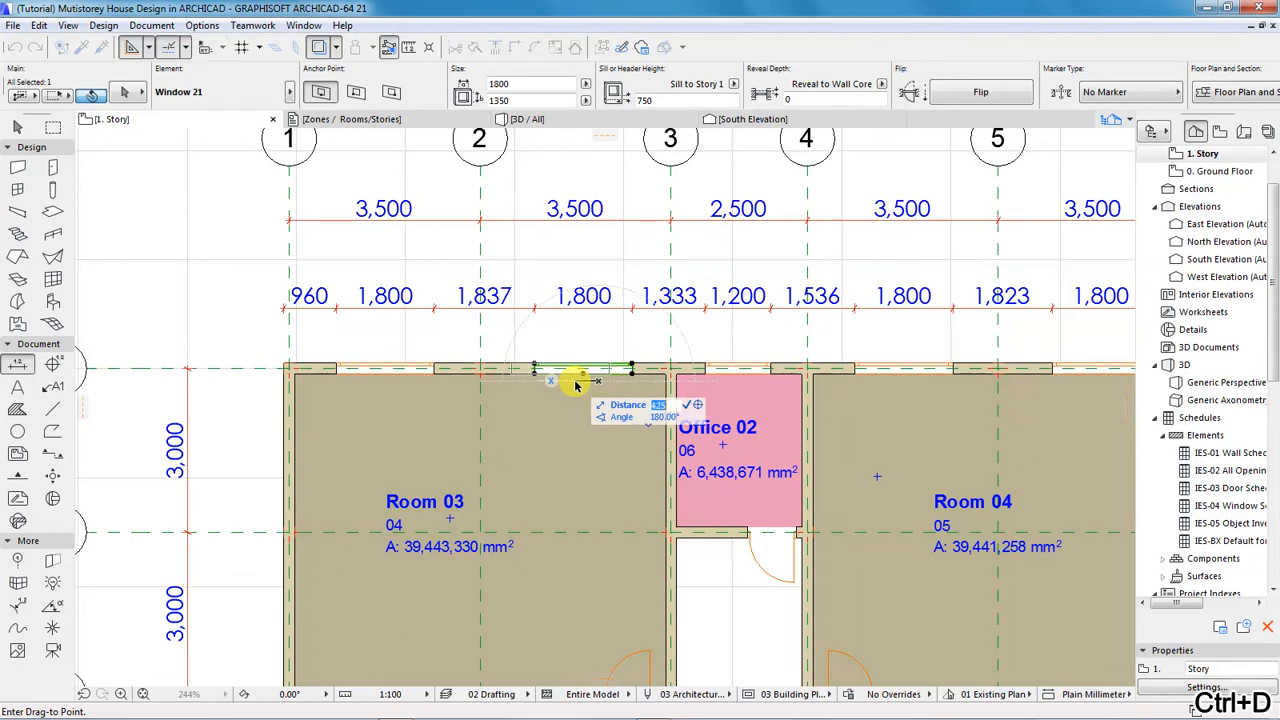
pyautogui.press('Return')
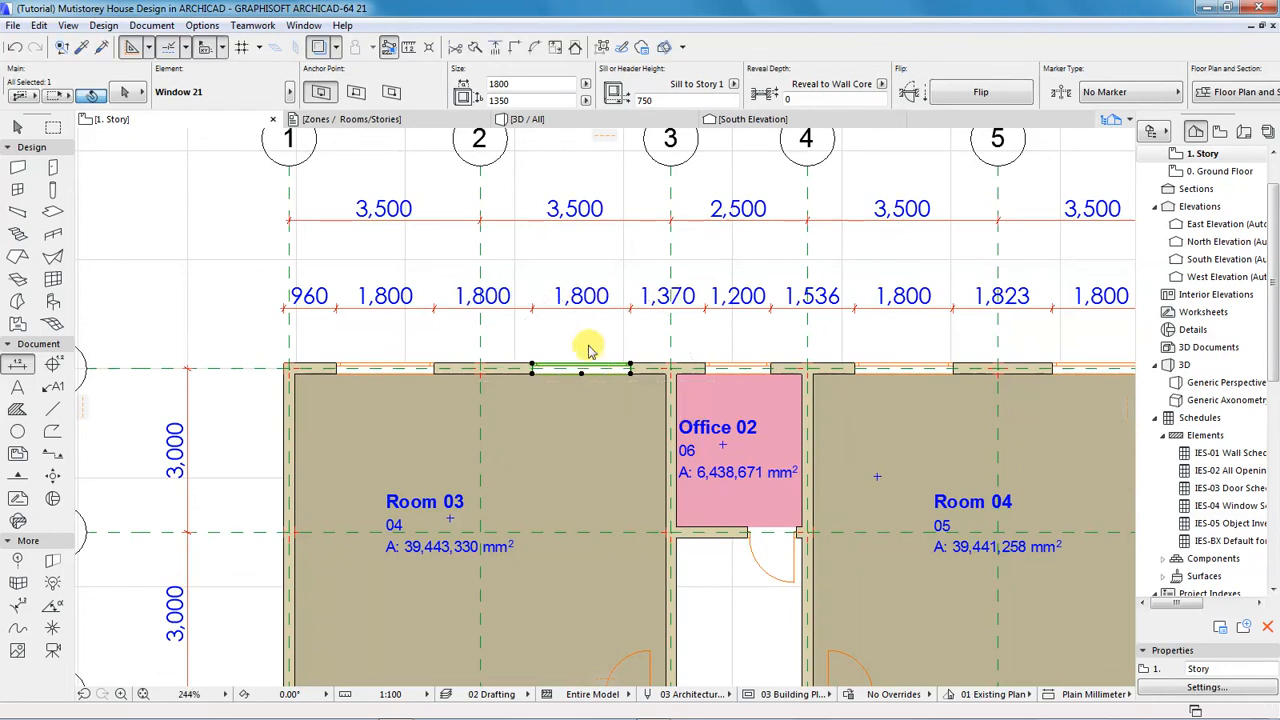
pyautogui.press('Escape')
# - Move Room 04's north window nearest grid line 6 westward to 900 mm from the outer corner
pyautogui.scroll(-3, 370, 334)
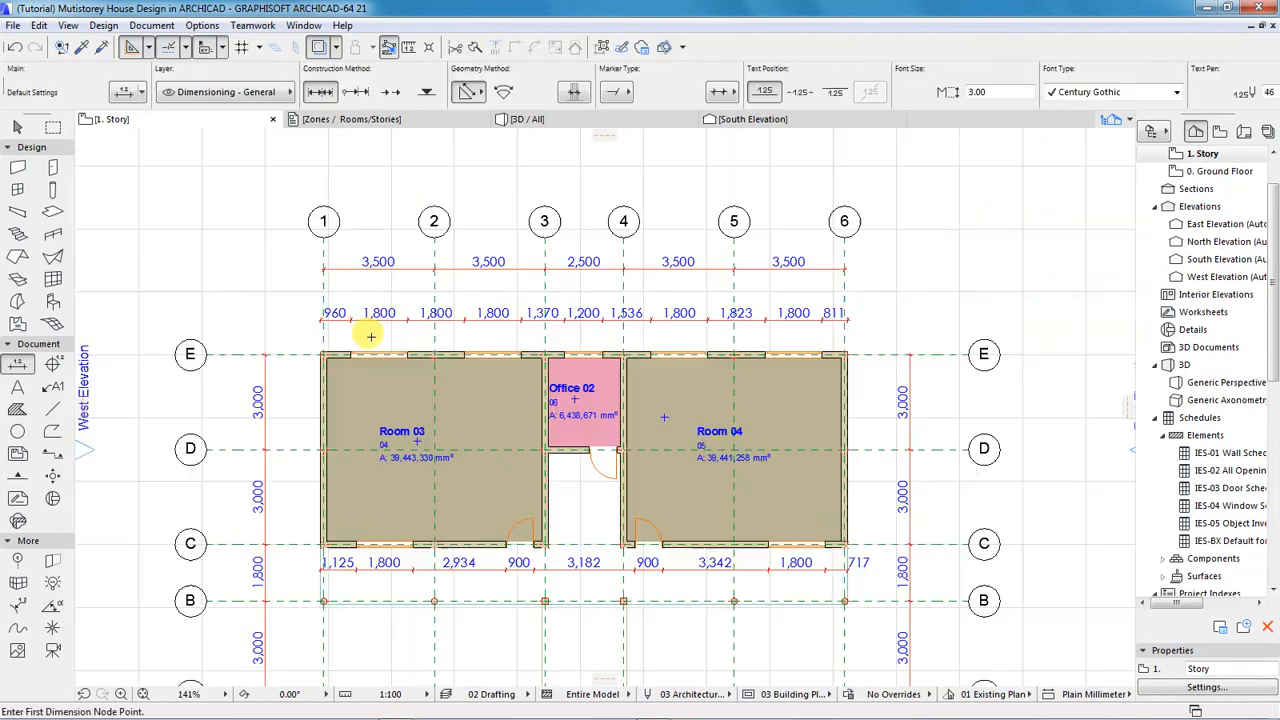
pyautogui.scroll(4, 764, 330)
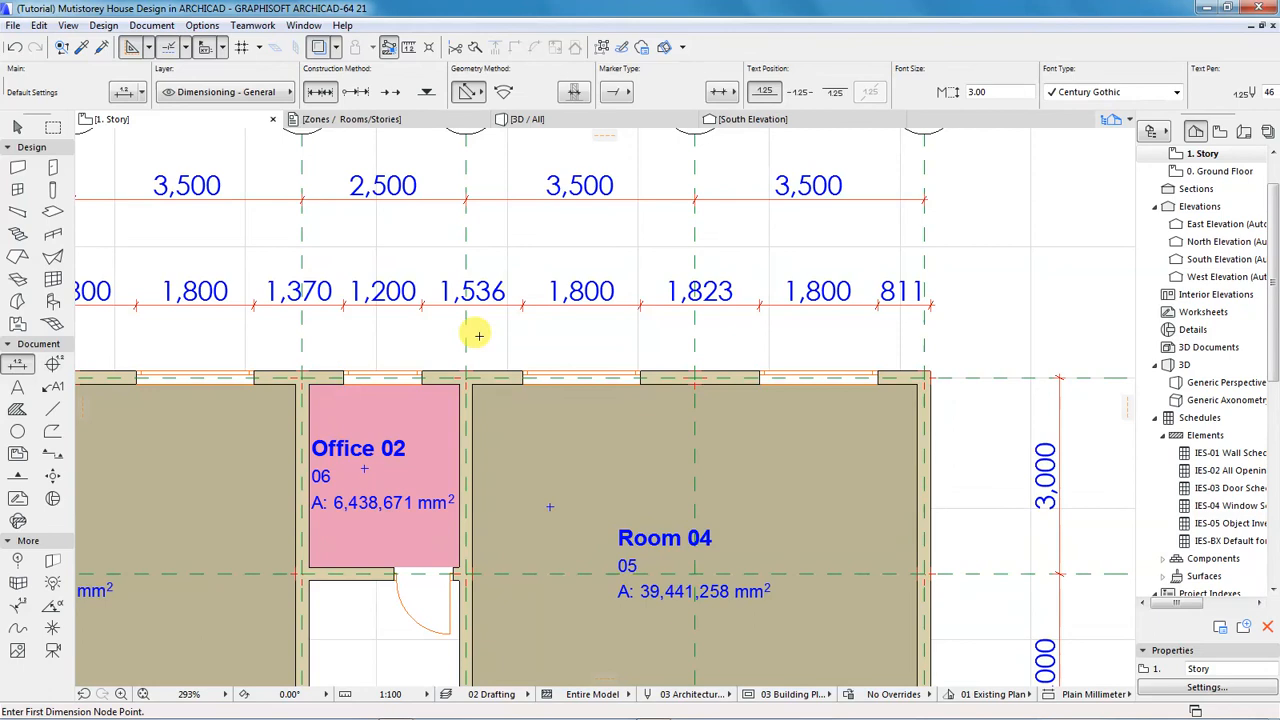
pyautogui.keyDown('shift'); pyautogui.click(877, 385); pyautogui.keyUp('shift')
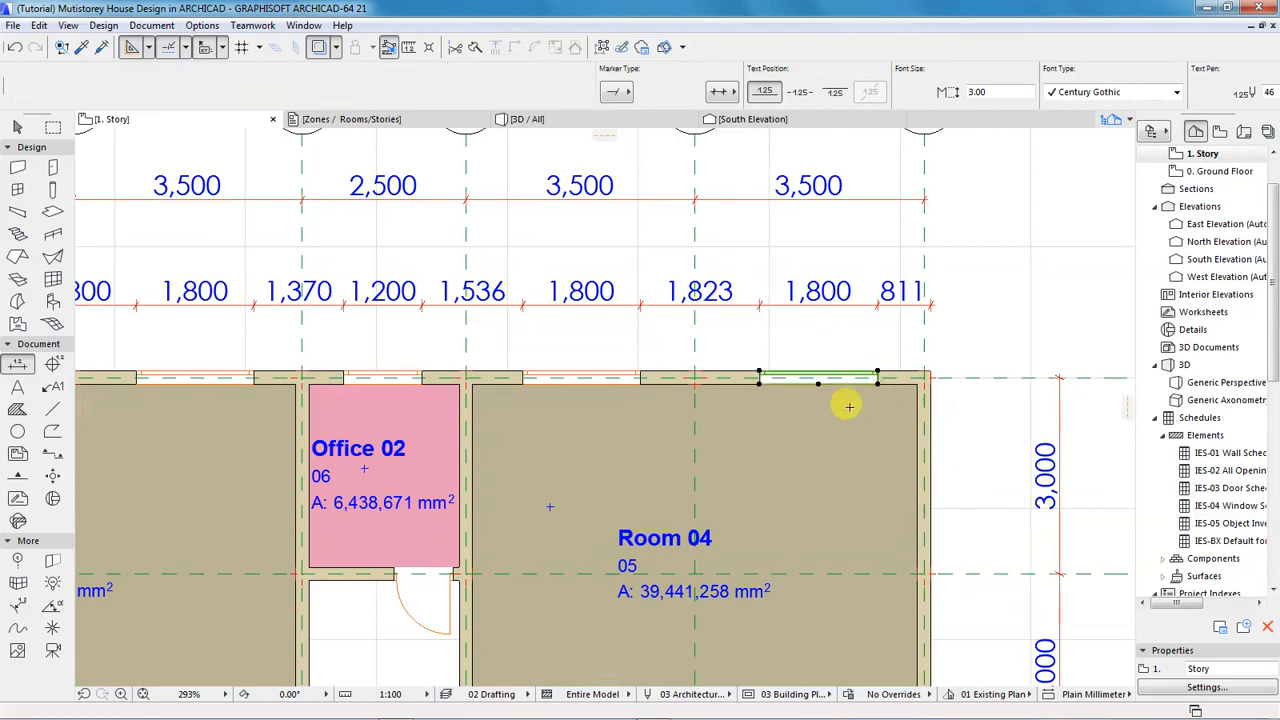
pyautogui.hotkey('ctrl', 'd')
pyautogui.click(877, 378)
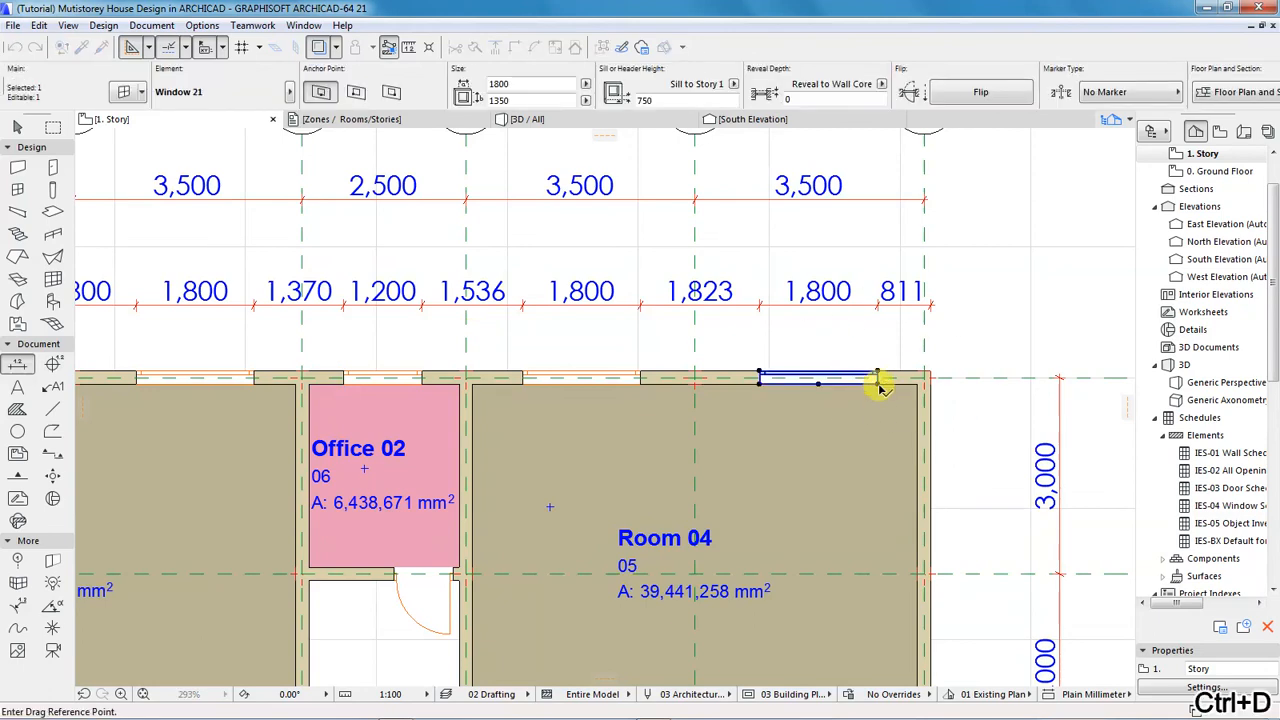
pyautogui.press('Tab')
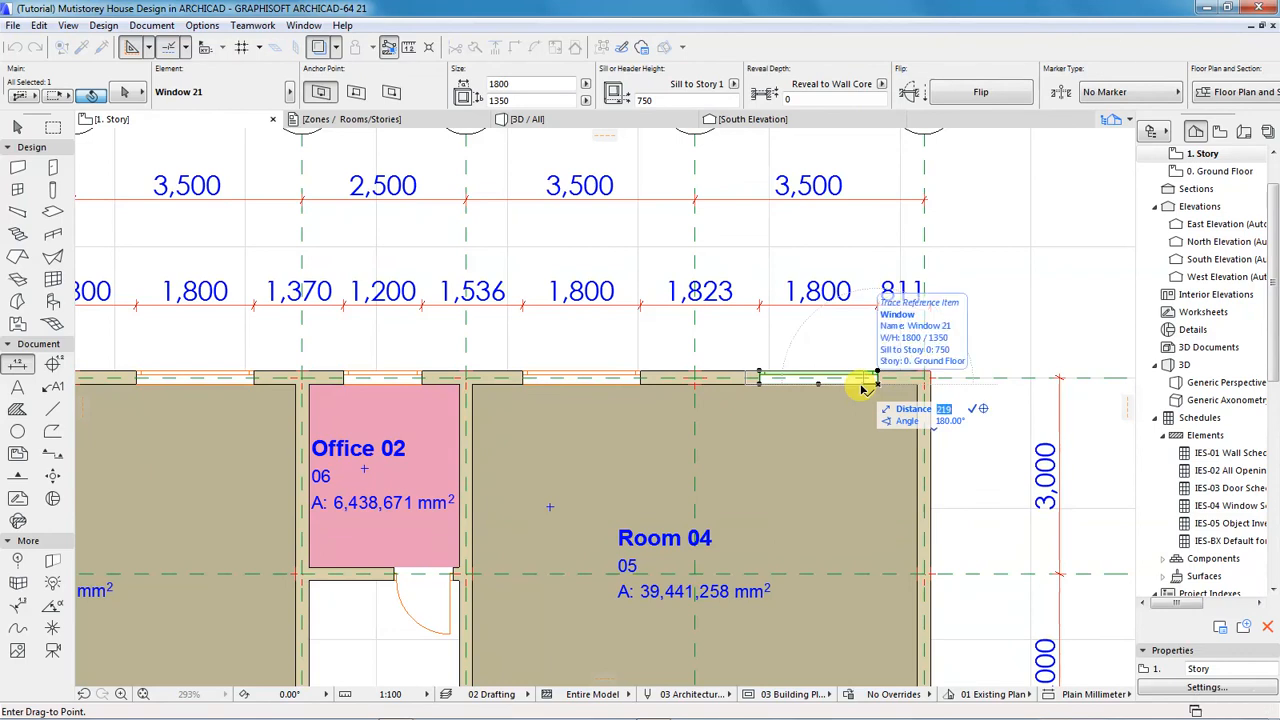
pyautogui.press('Return')
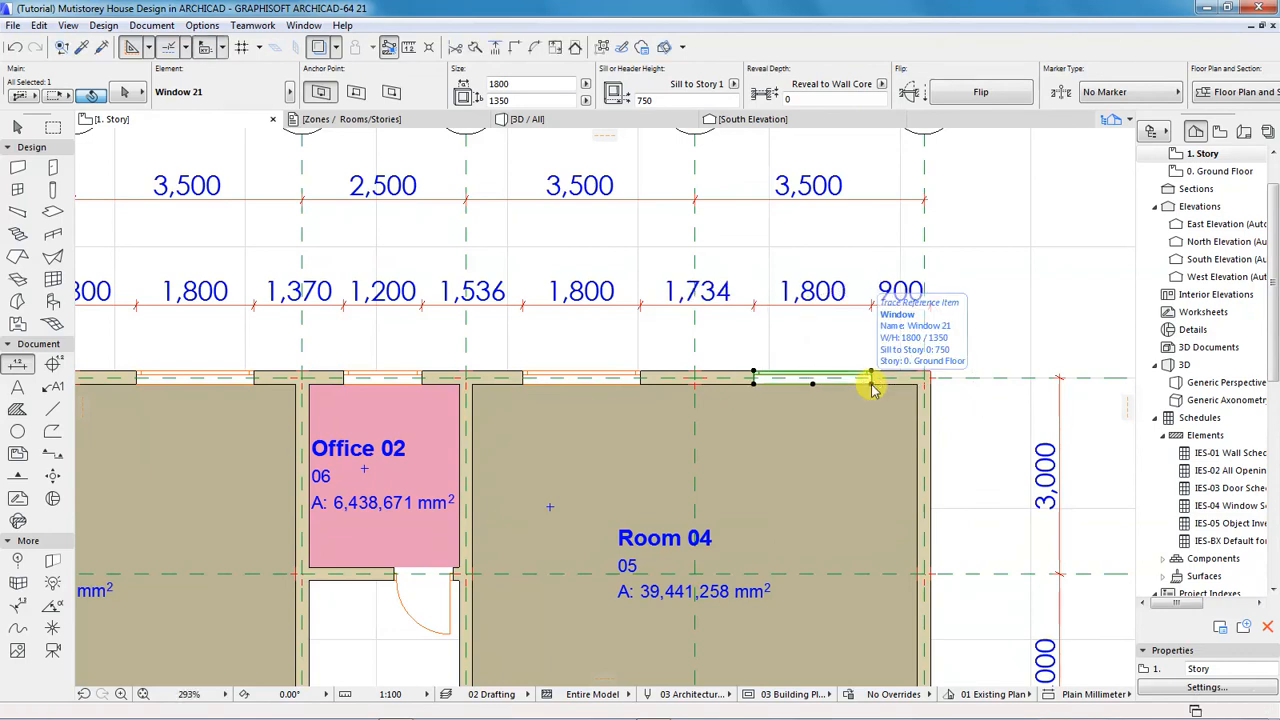
pyautogui.press('Escape')
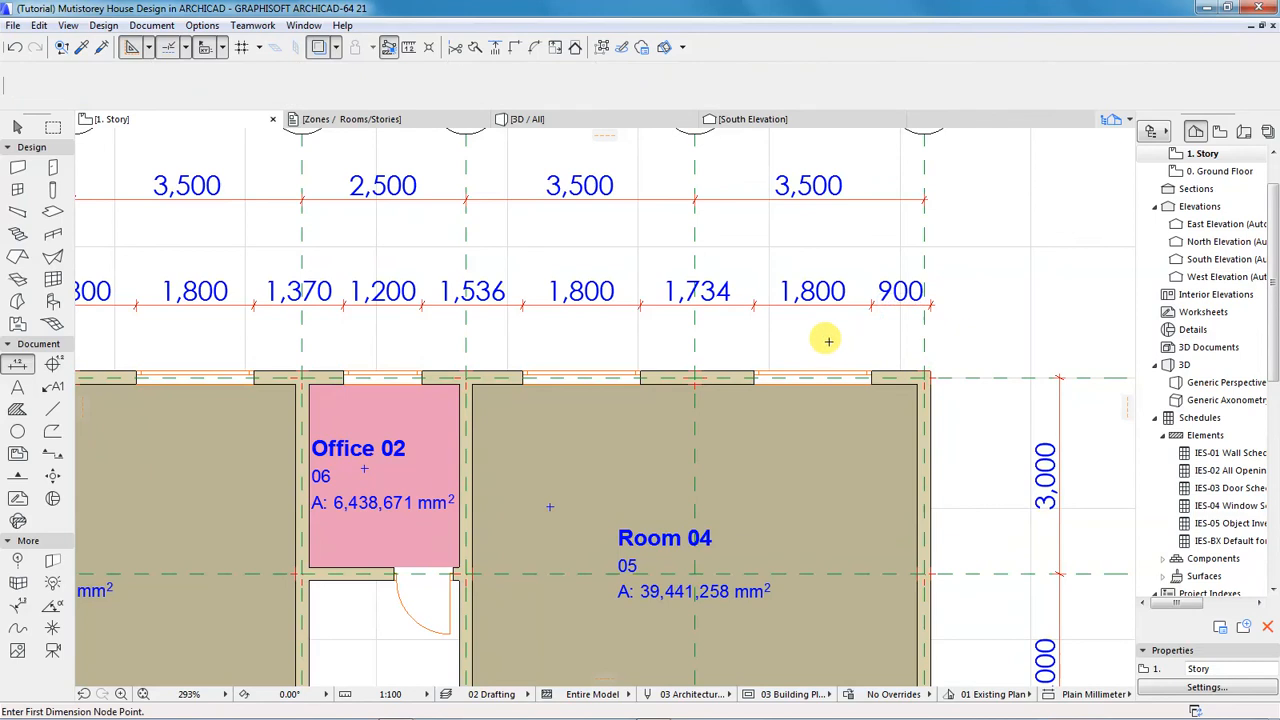
# - Move Room 04's north window between grid lines 4 and 5 34 mm to the east
pyautogui.keyDown('shift'); pyautogui.click(641, 384); pyautogui.keyUp('shift')
pyautogui.hotkey('ctrl', 'd')
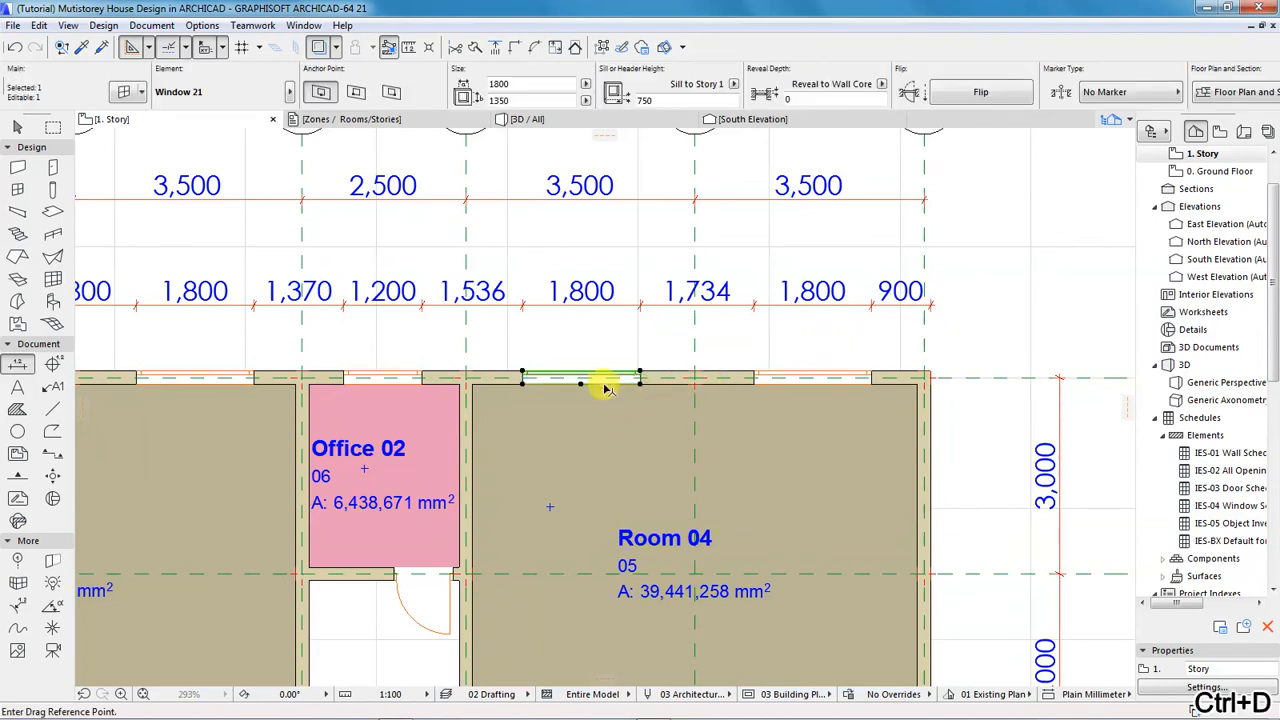
pyautogui.click(604, 399)
pyautogui.write('34')
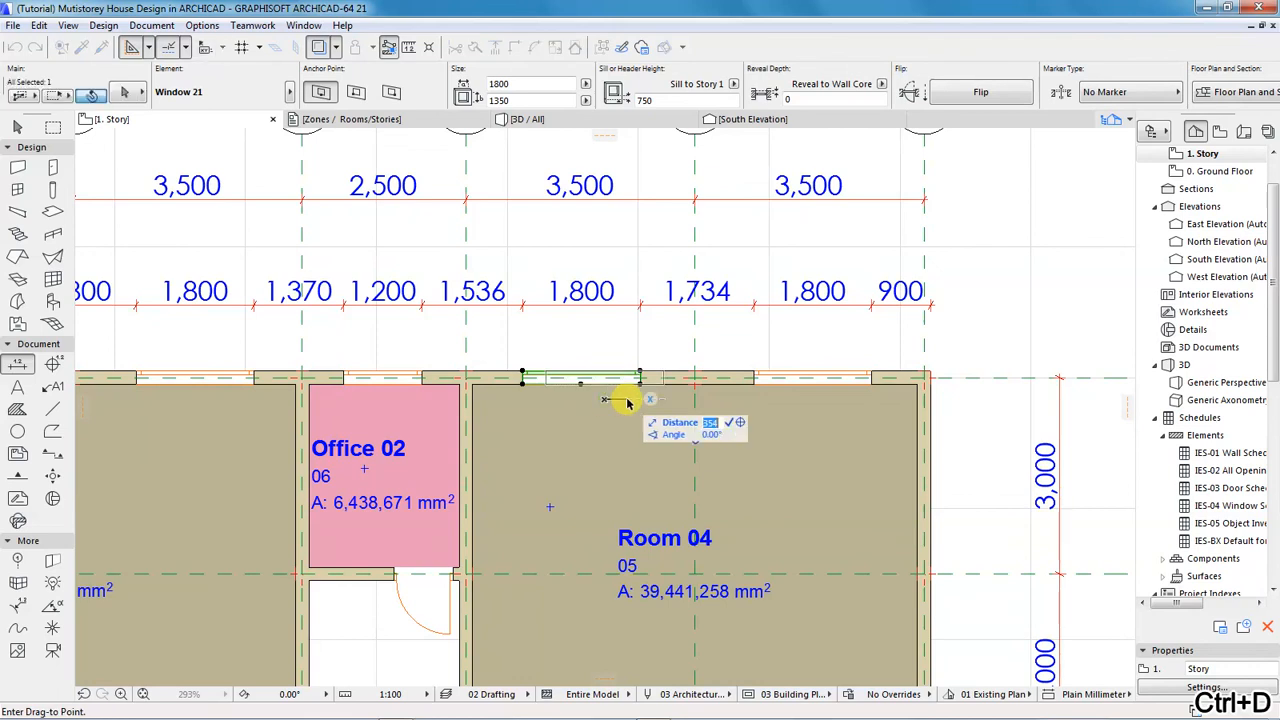
pyautogui.press('Return')
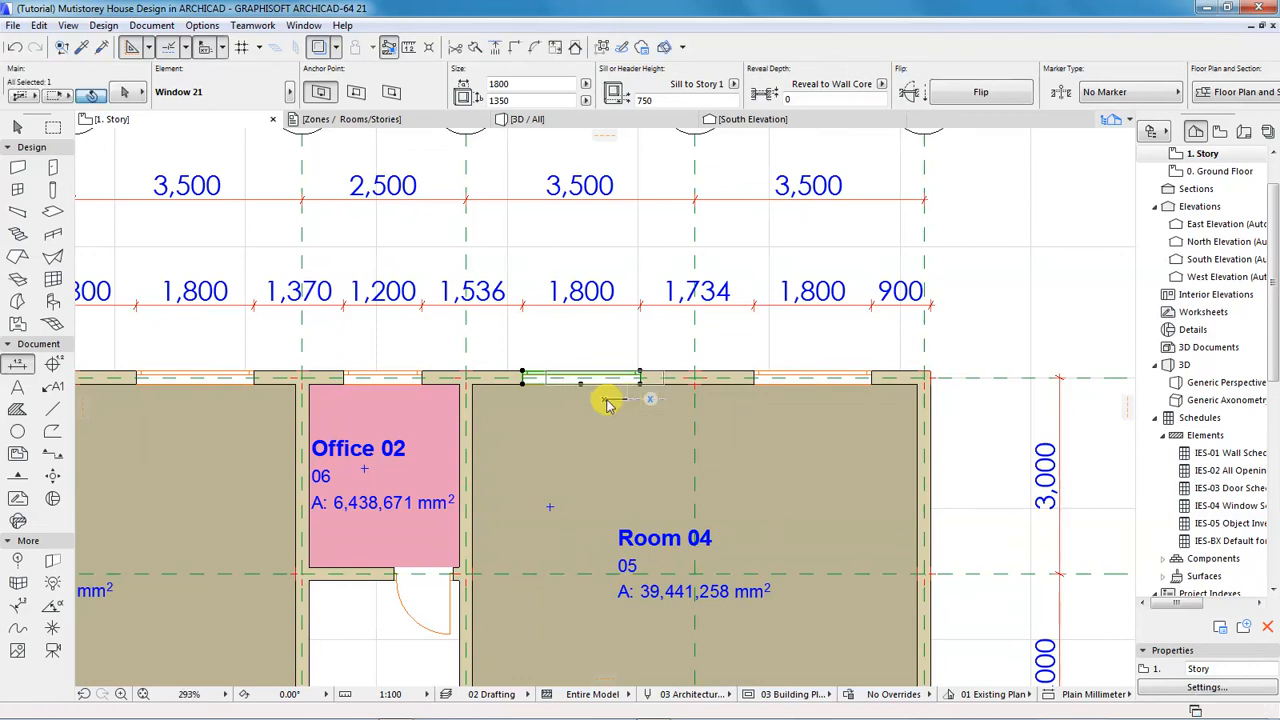
pyautogui.press('Escape')
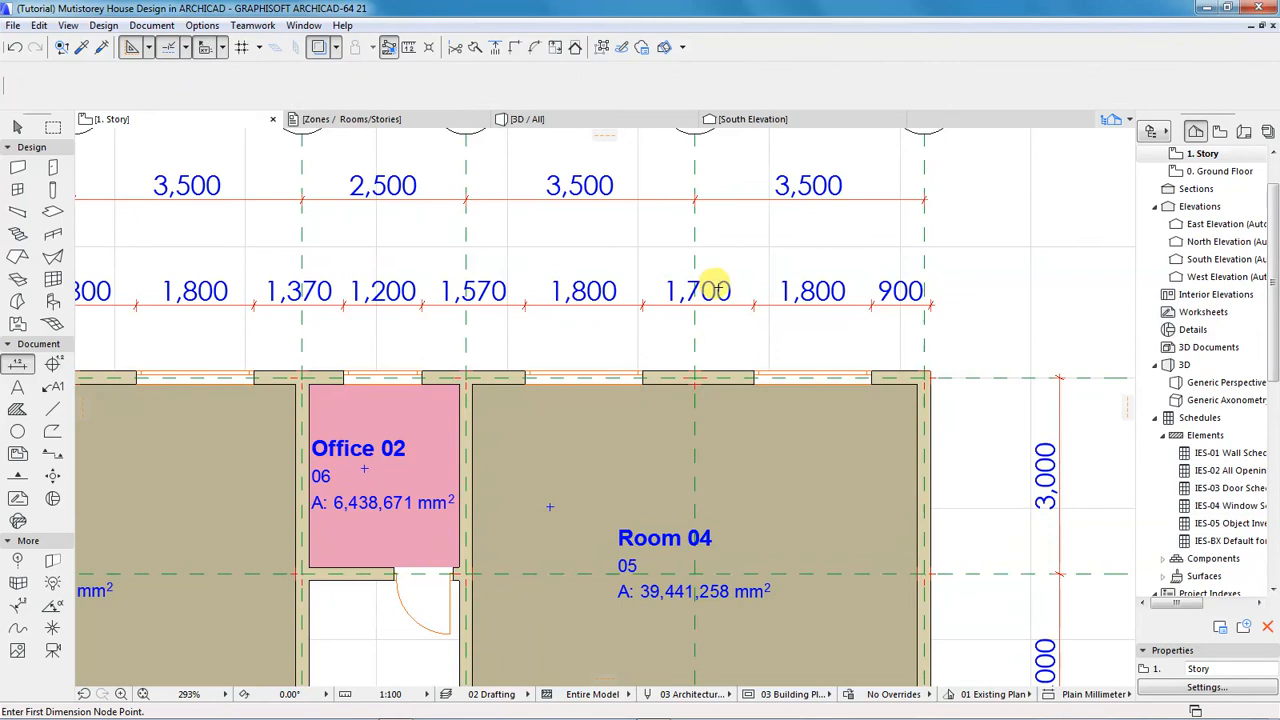
# - Move Room 03's window on the grid line C wall westward to 1,100 mm from the outer corner
pyautogui.scroll(-4, 709, 286)
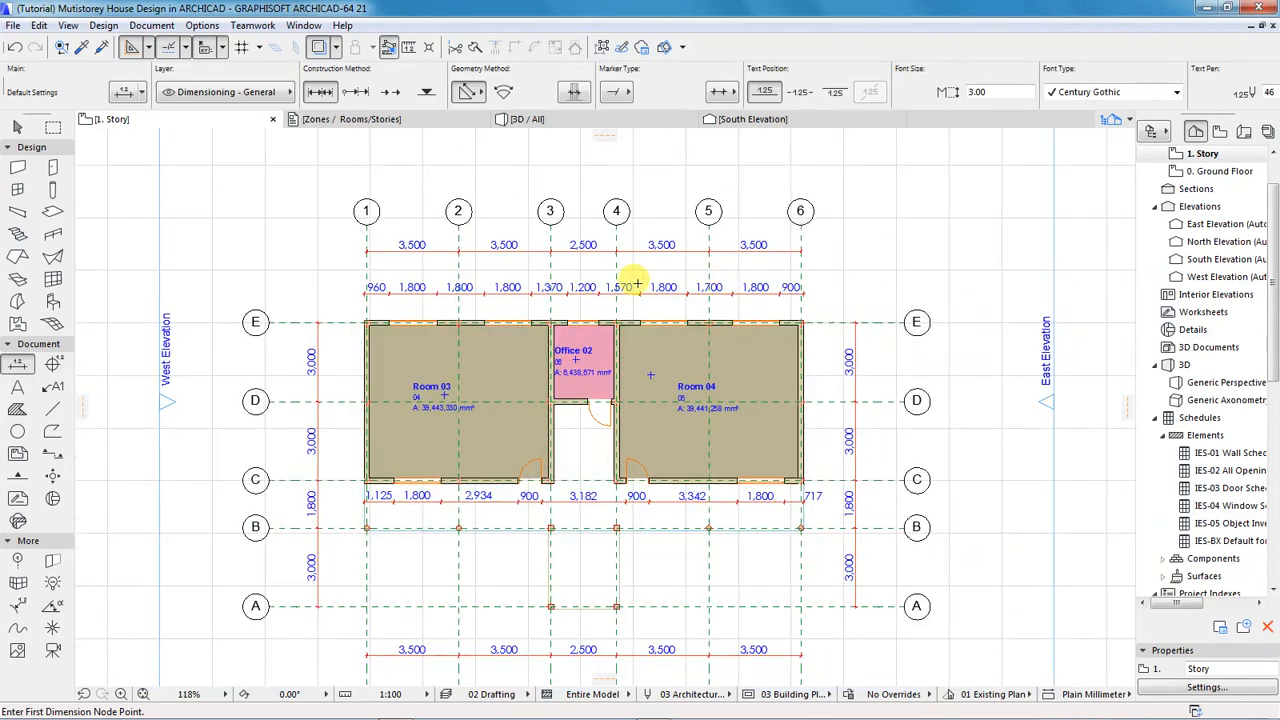
pyautogui.scroll(5, 370, 497)
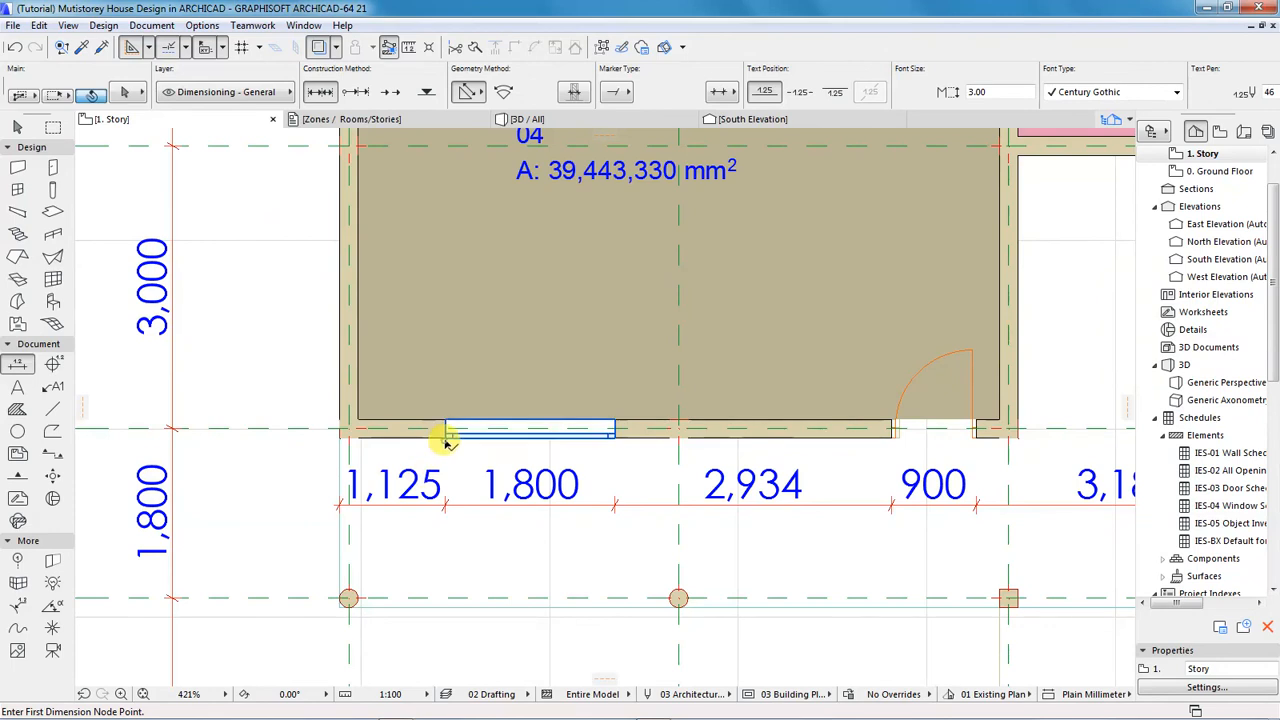
pyautogui.keyDown('shift'); pyautogui.click(468, 432); pyautogui.keyUp('shift')
pyautogui.hotkey('ctrl', 'd')
pyautogui.scroll(-1, 493, 465)
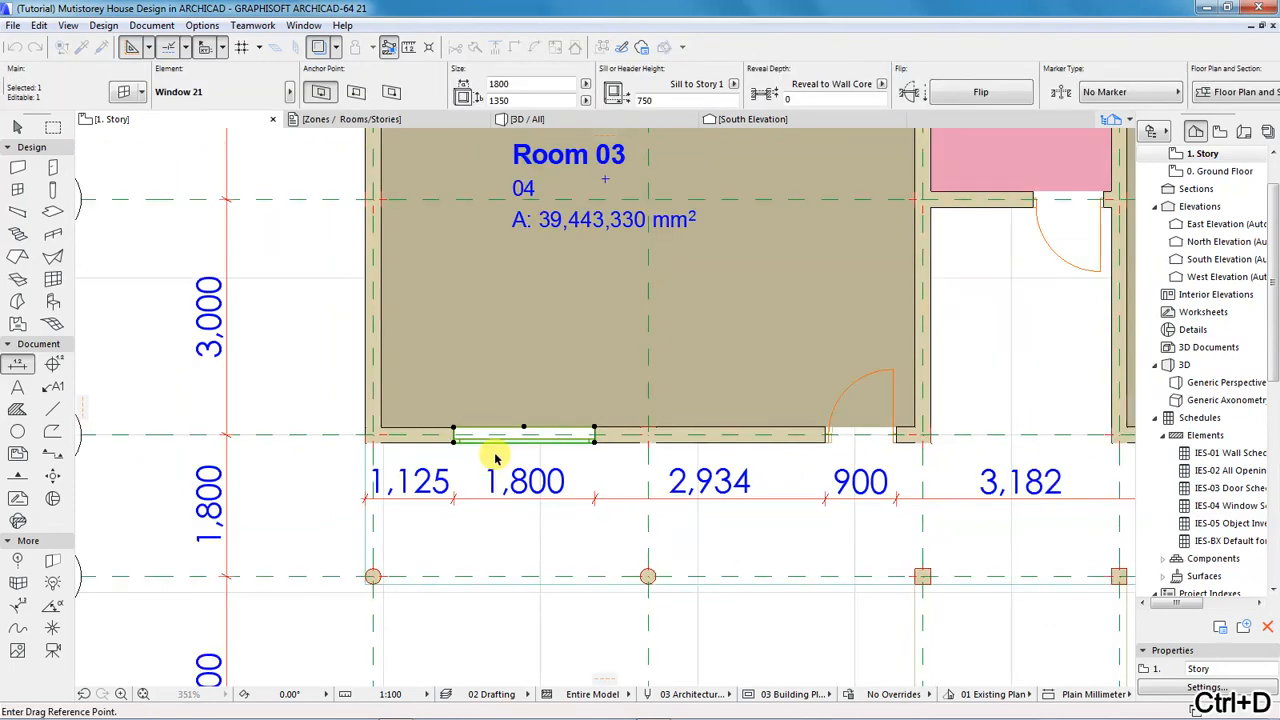
pyautogui.click(498, 457)
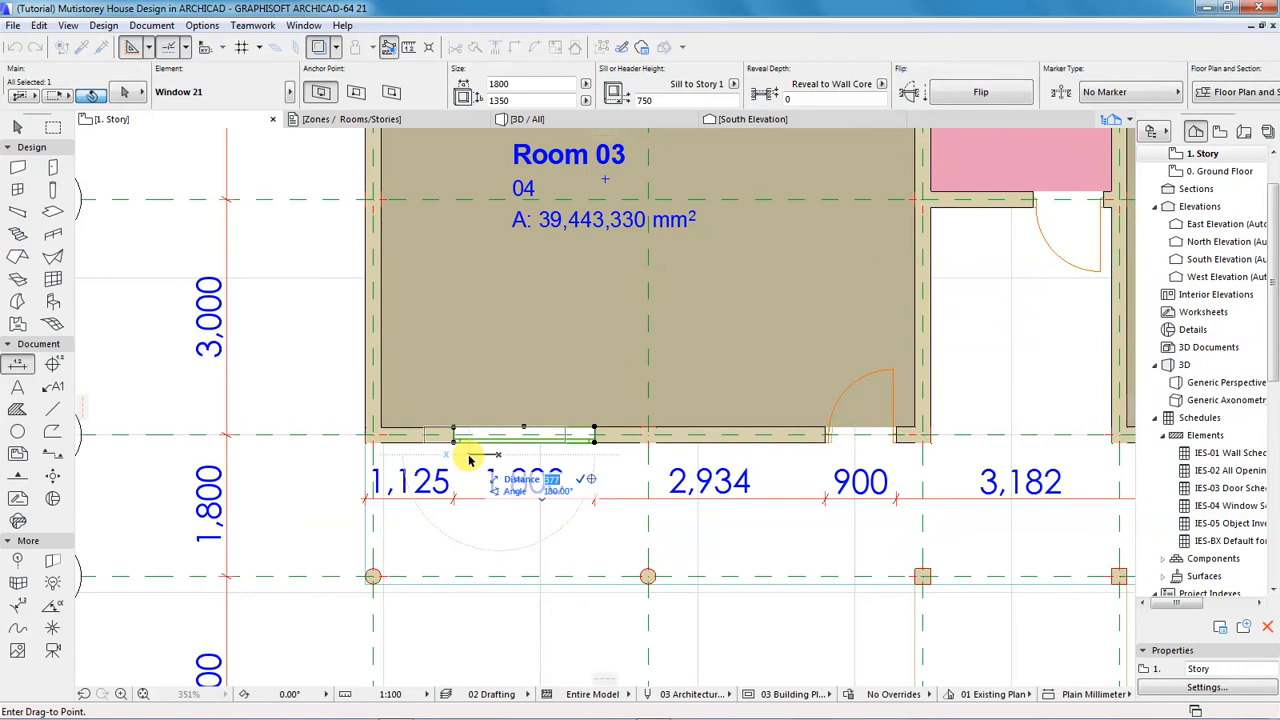
pyautogui.click(497, 457)
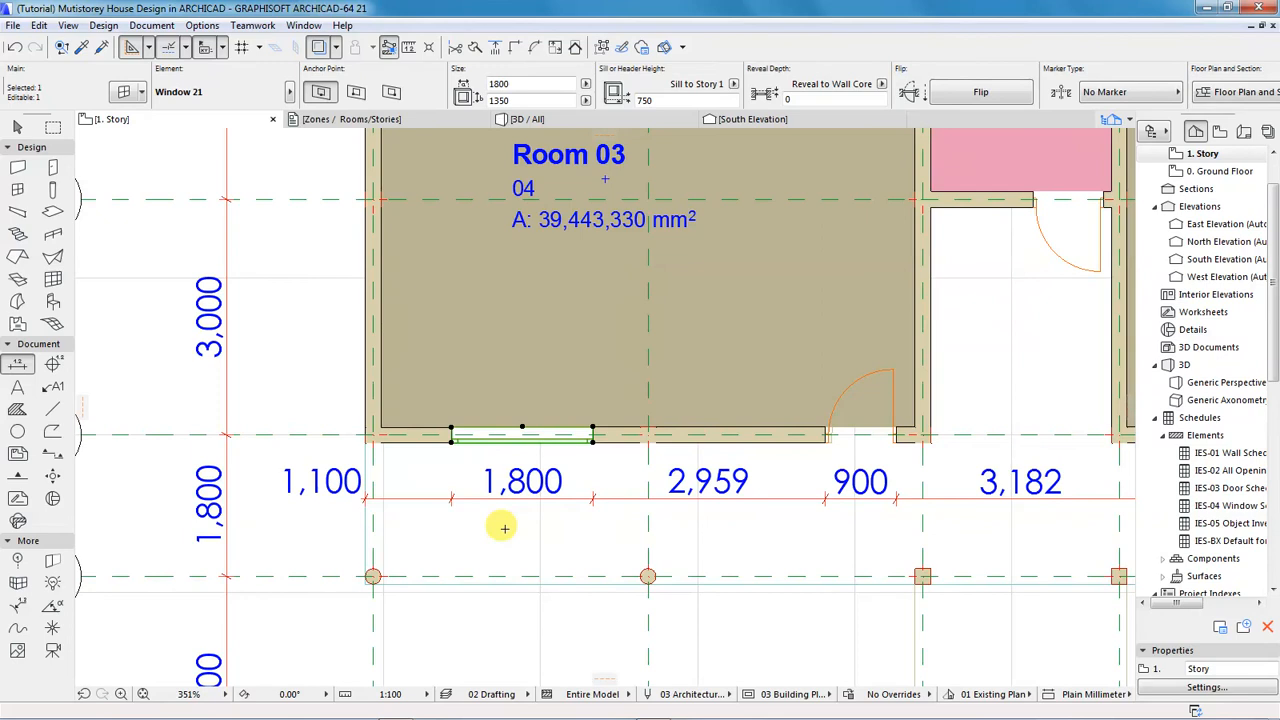
# - Move the same grid line C window another 100 mm west, to 1,000 mm from the outer corner
pyautogui.hotkey('ctrl', 'd')
pyautogui.click(593, 445)
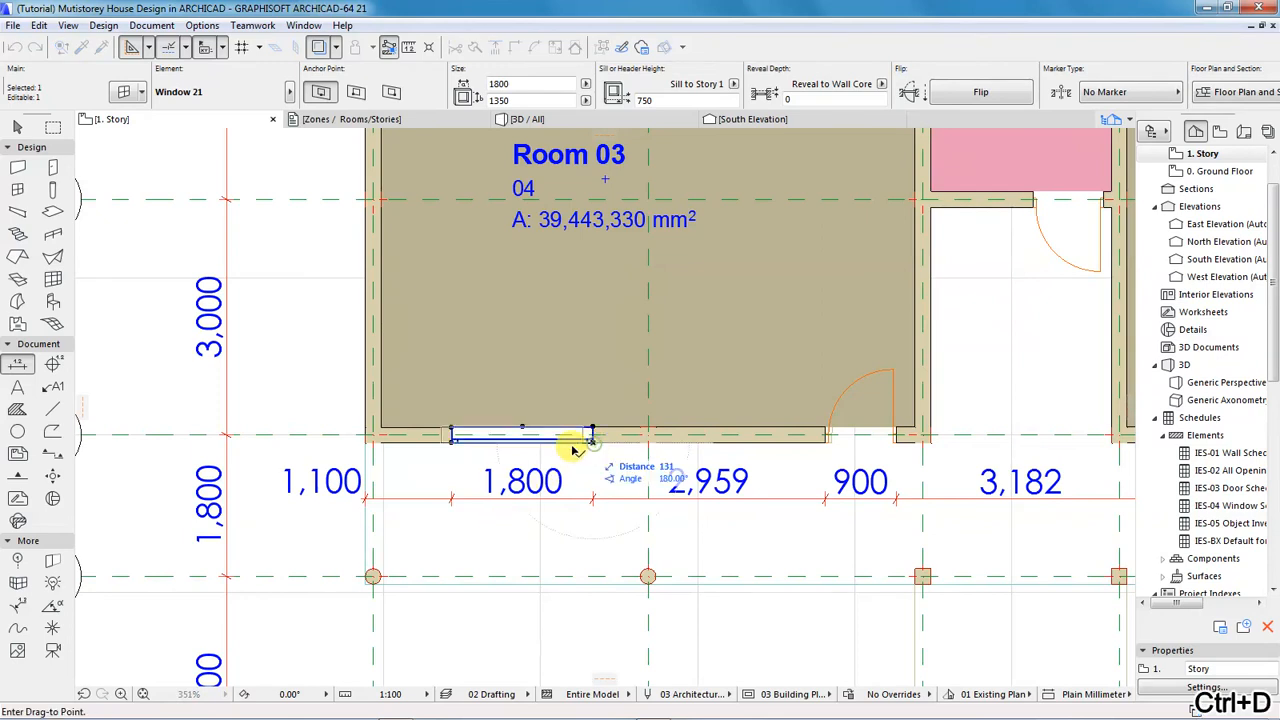
pyautogui.write('1800')
pyautogui.press('Return')
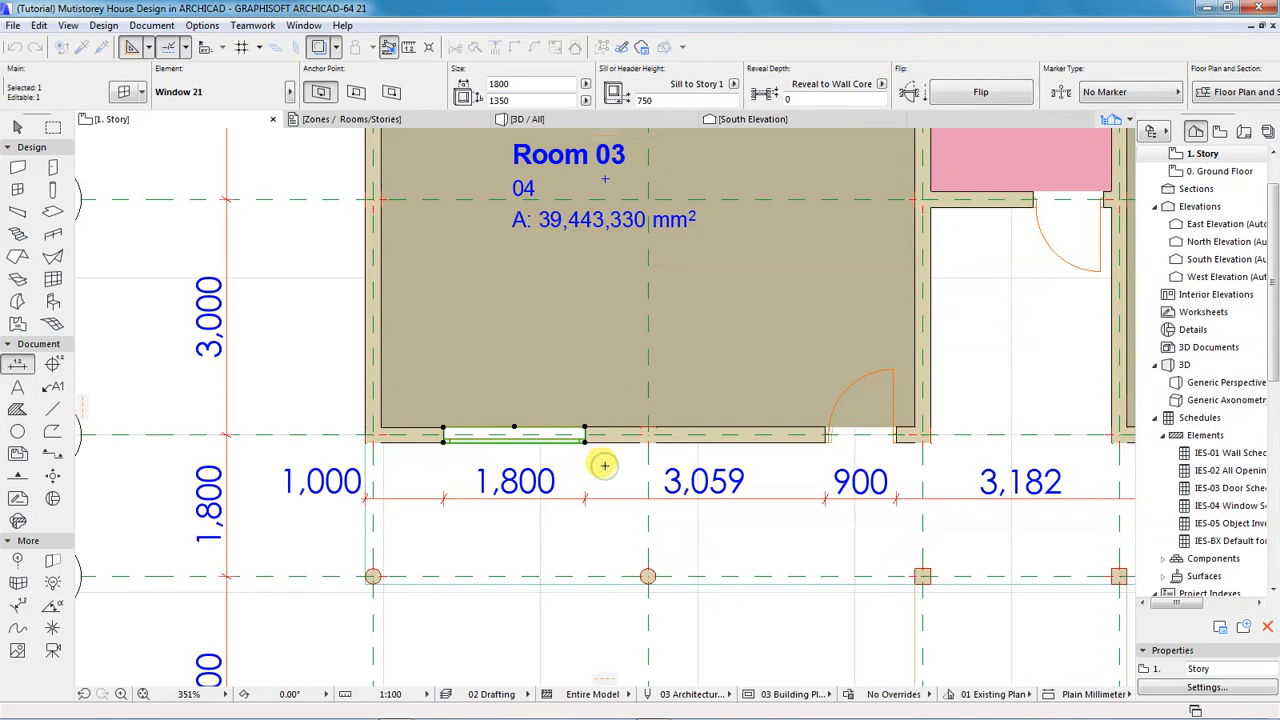
pyautogui.press('Escape')
# - Move Room 03's door on the grid line C wall 59 mm west, leaving 3,000 mm between it and the window
pyautogui.scroll(-3, 380, 477)
pyautogui.scroll(-1, 284, 502)
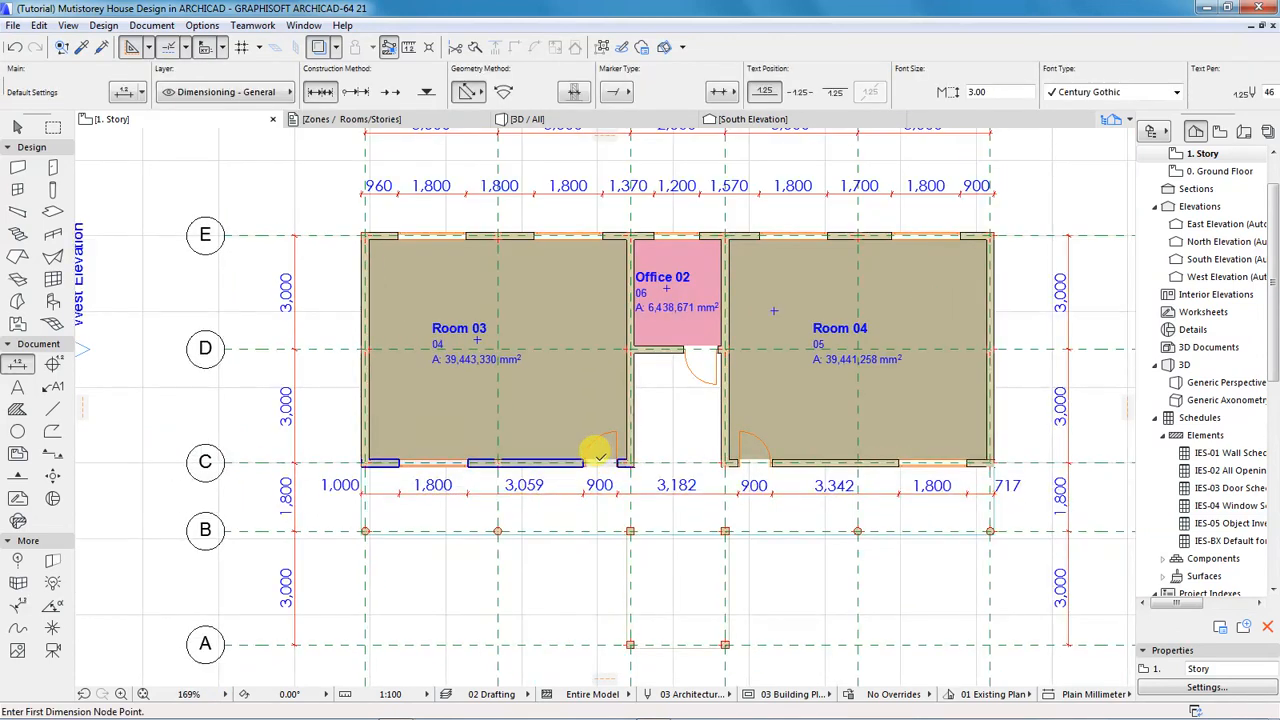
pyautogui.scroll(5, 598, 460)
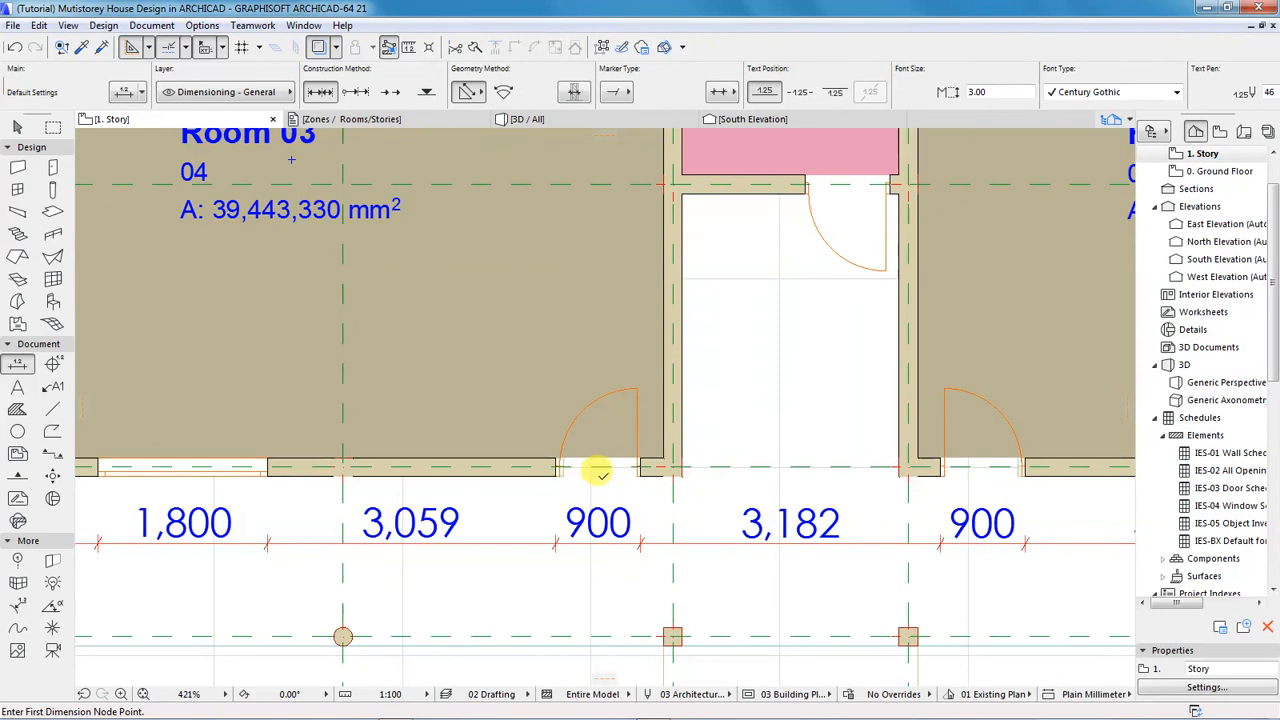
pyautogui.scroll(-2, 586, 486)
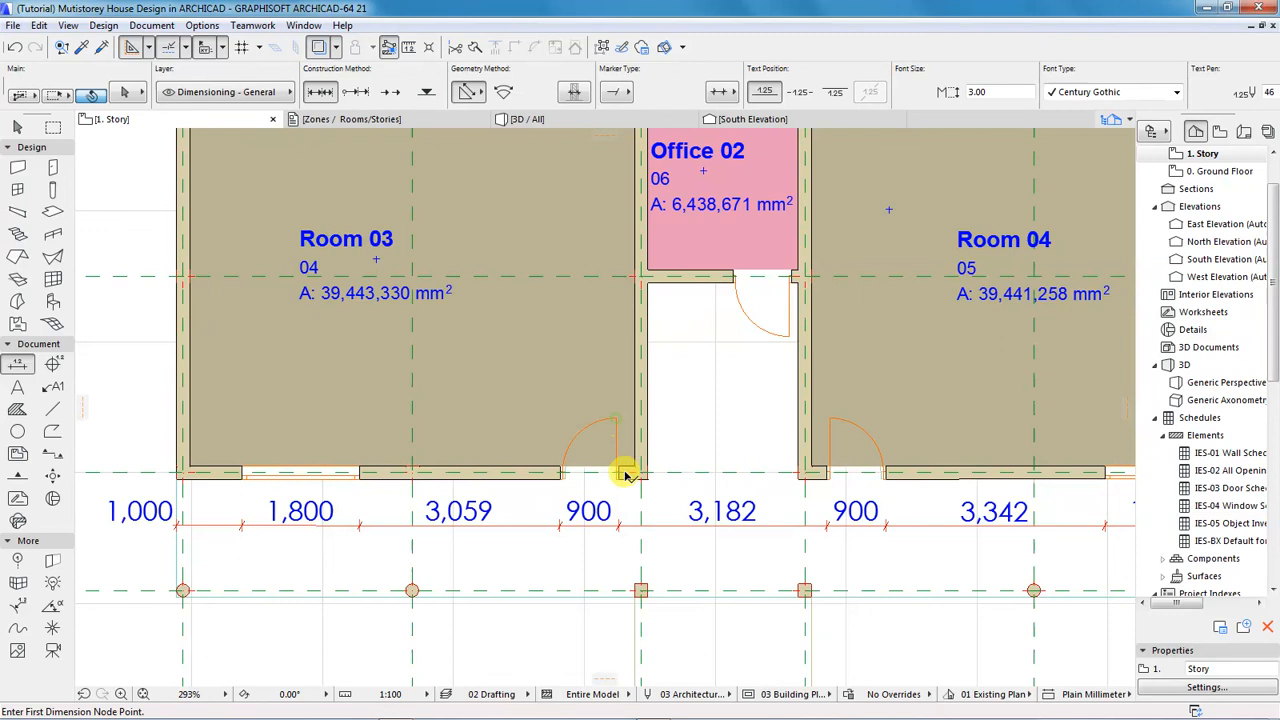
pyautogui.keyDown('shift'); pyautogui.click(616, 422); pyautogui.keyUp('shift')
pyautogui.hotkey('ctrl', 'd')
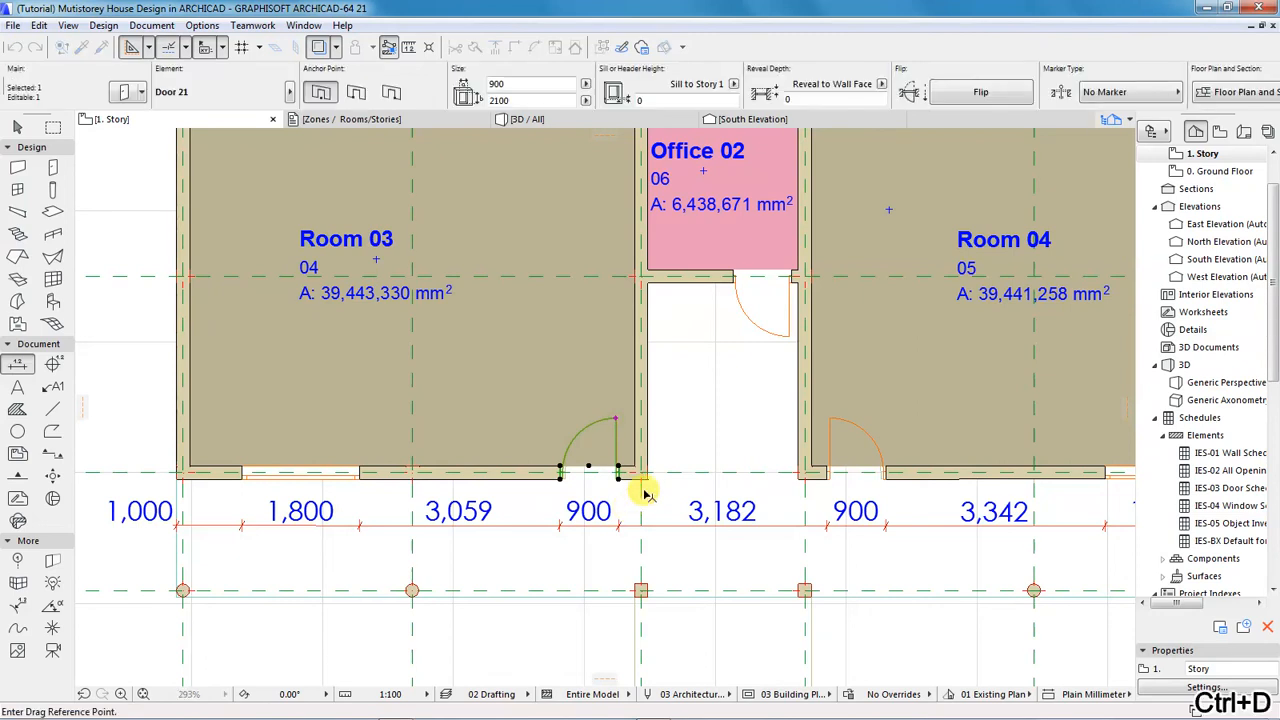
pyautogui.click(641, 492)
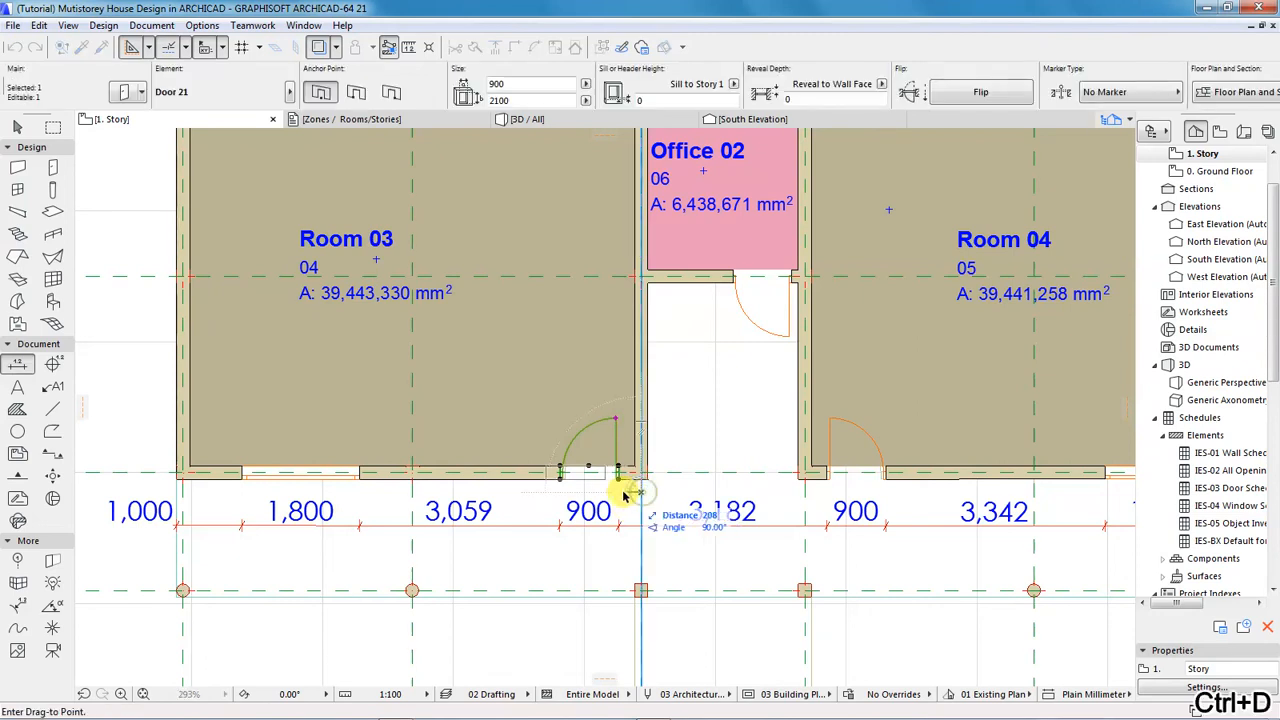
pyautogui.press('Tab')
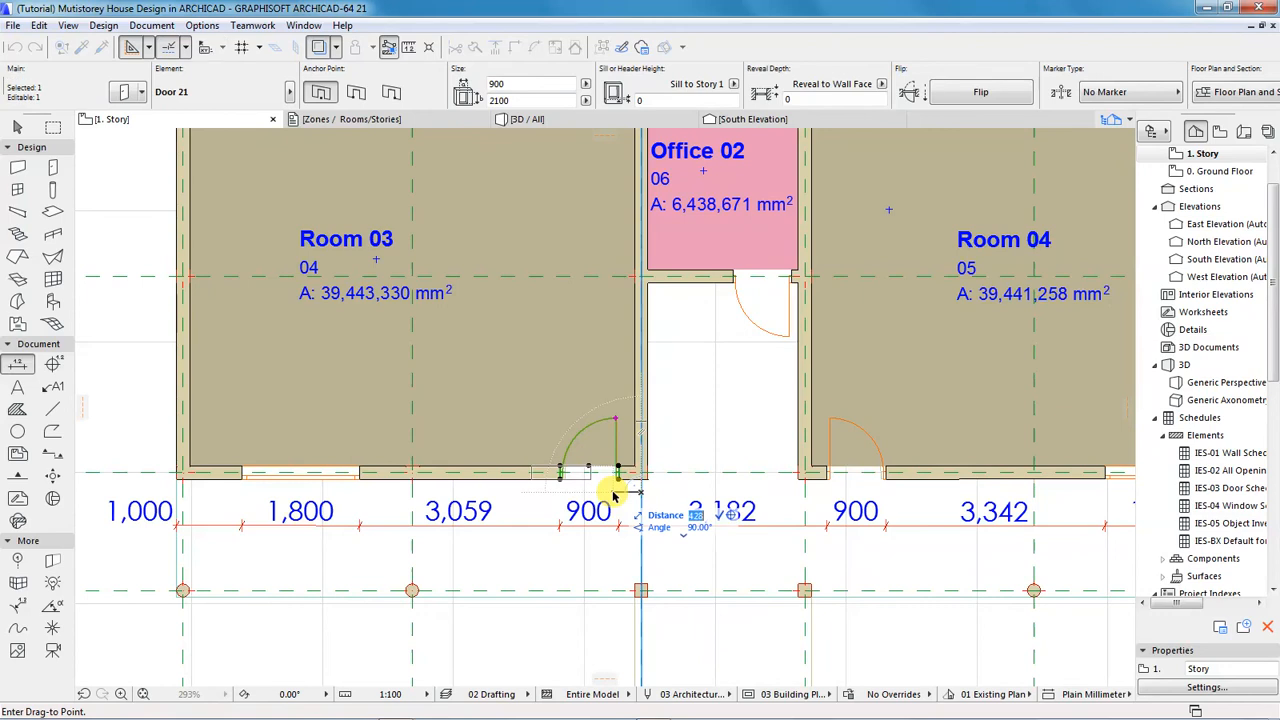
pyautogui.write('59')
pyautogui.press('Return')
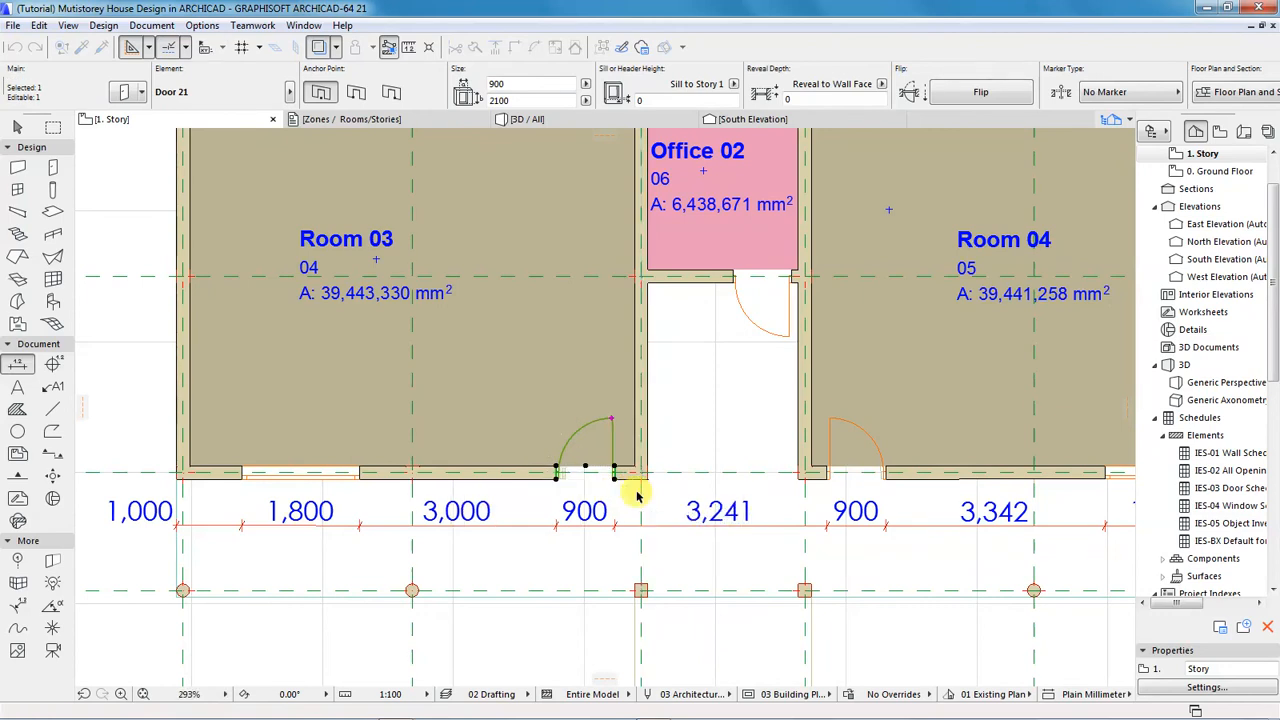
# - Move Room 04's door on the grid line C wall 59 mm east, leaving 3,300 mm between it and Room 03's door
pyautogui.press('Escape')
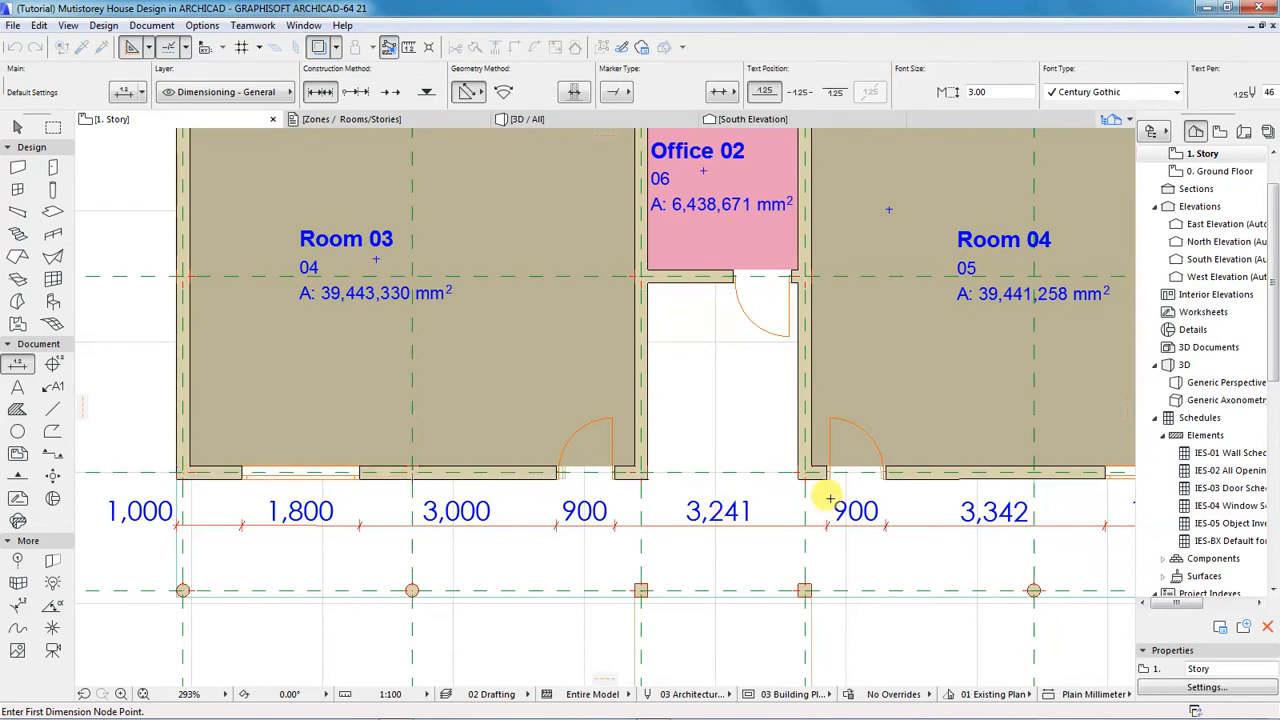
pyautogui.scroll(-6, 286, 506)
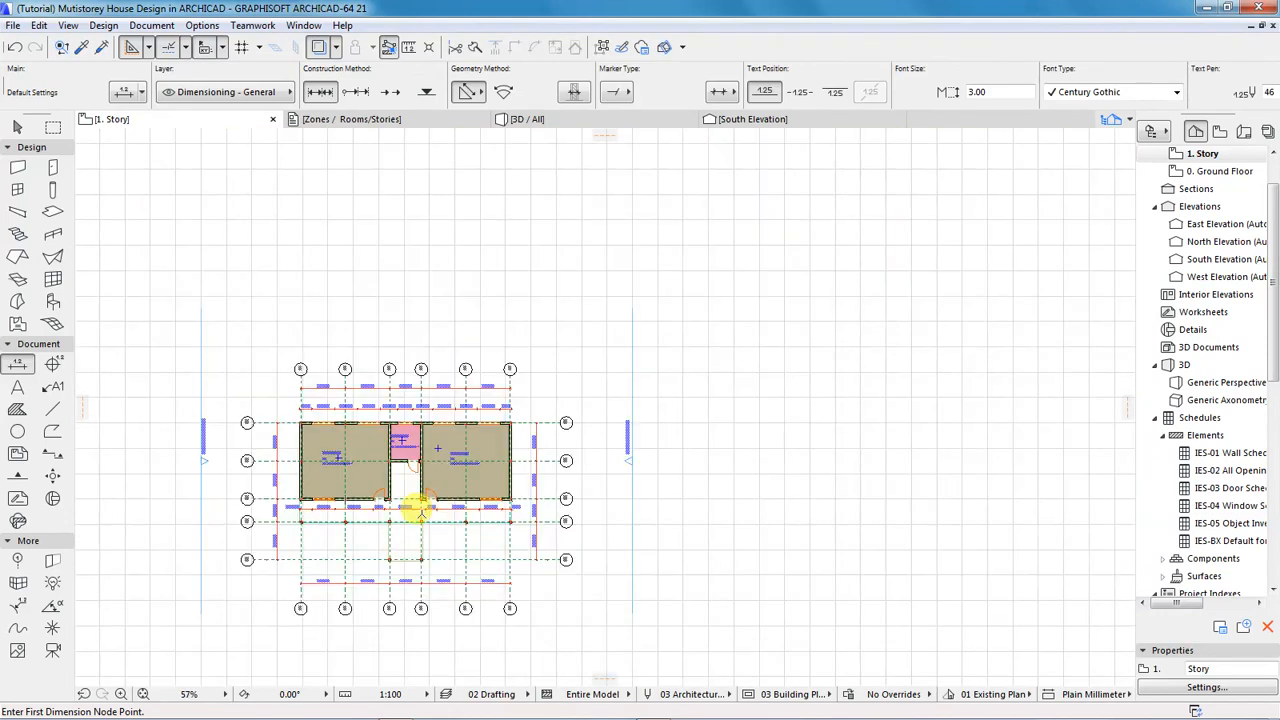
pyautogui.scroll(6, 418, 506)
pyautogui.scroll(2, 350, 460)
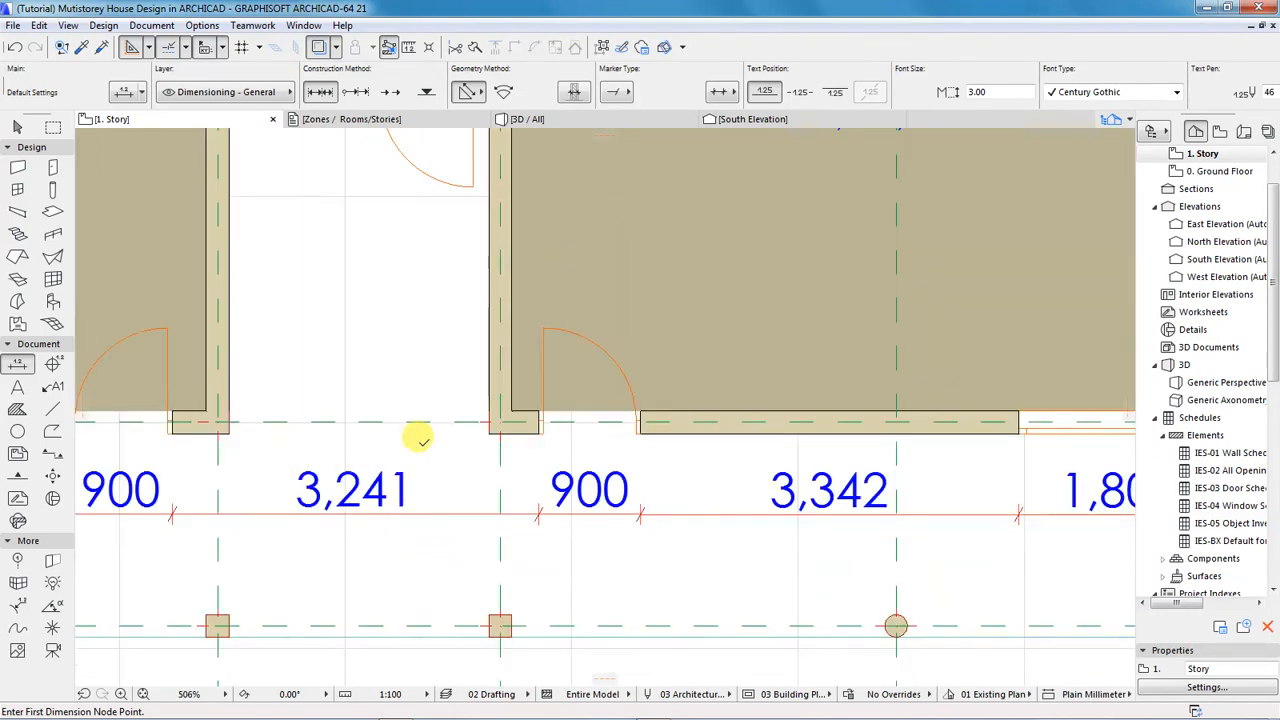
pyautogui.keyDown('shift'); pyautogui.click(545, 335); pyautogui.keyUp('shift')
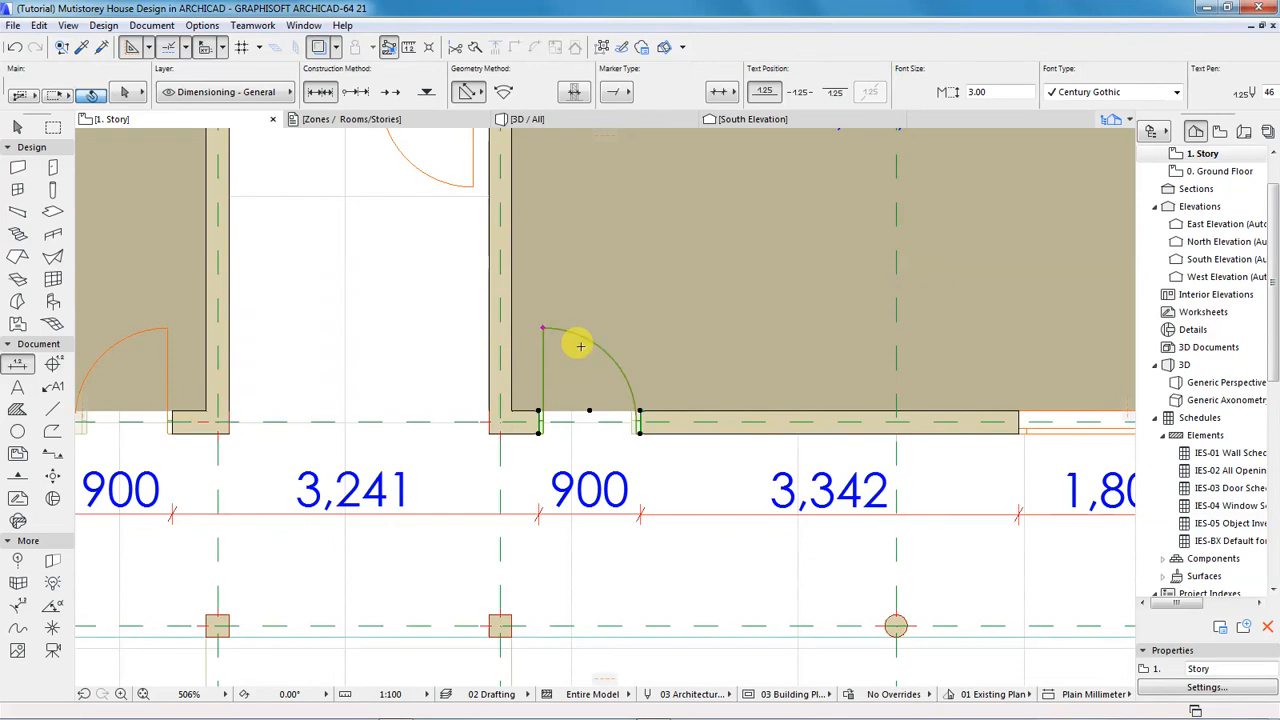
pyautogui.hotkey('ctrl', 'd')
pyautogui.click(557, 422)
pyautogui.press('Tab')
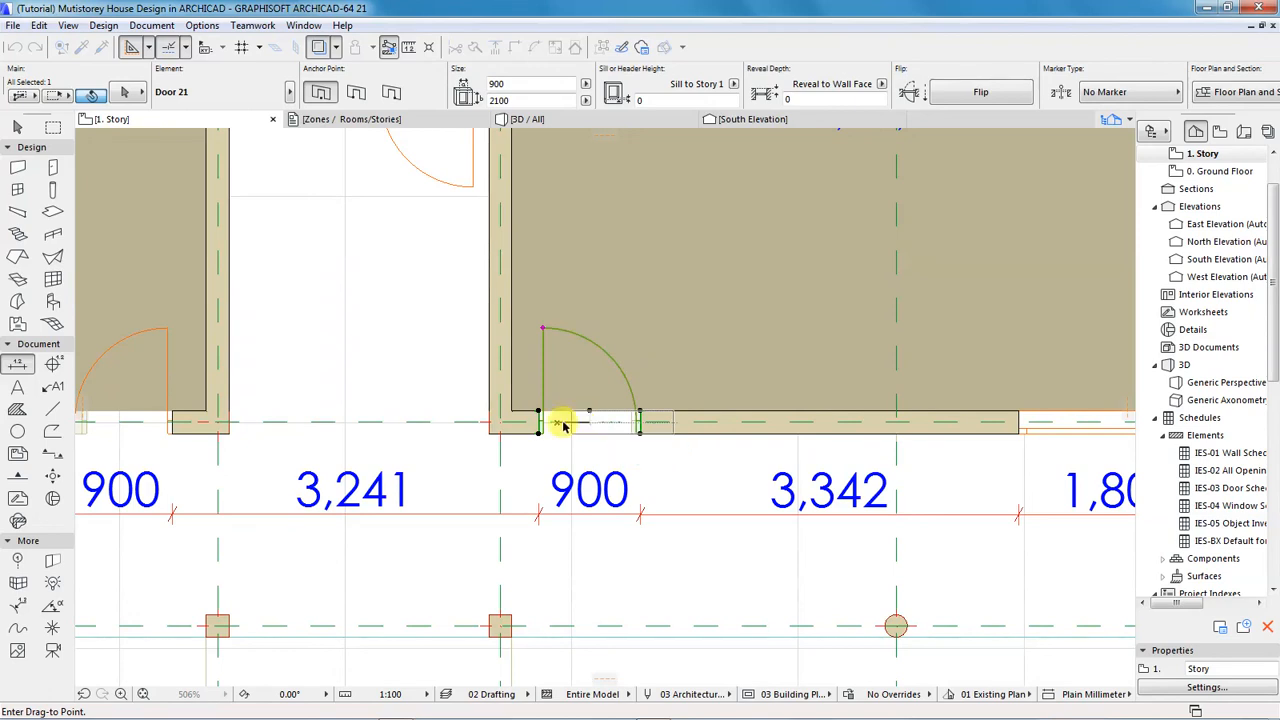
pyautogui.press('Return')
pyautogui.press('Escape')
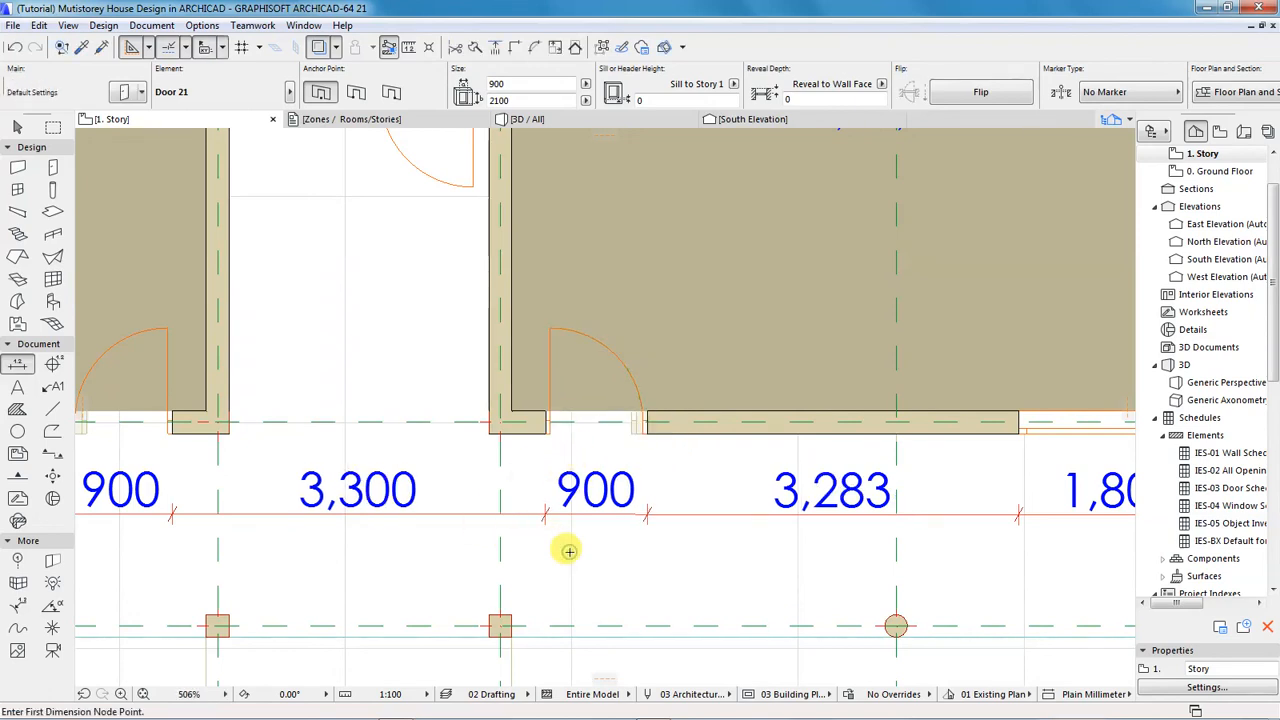
# - Move Room 04's window on the grid line C wall 83 mm west, to 800 mm from the outer corner
pyautogui.scroll(-3, 245, 507)
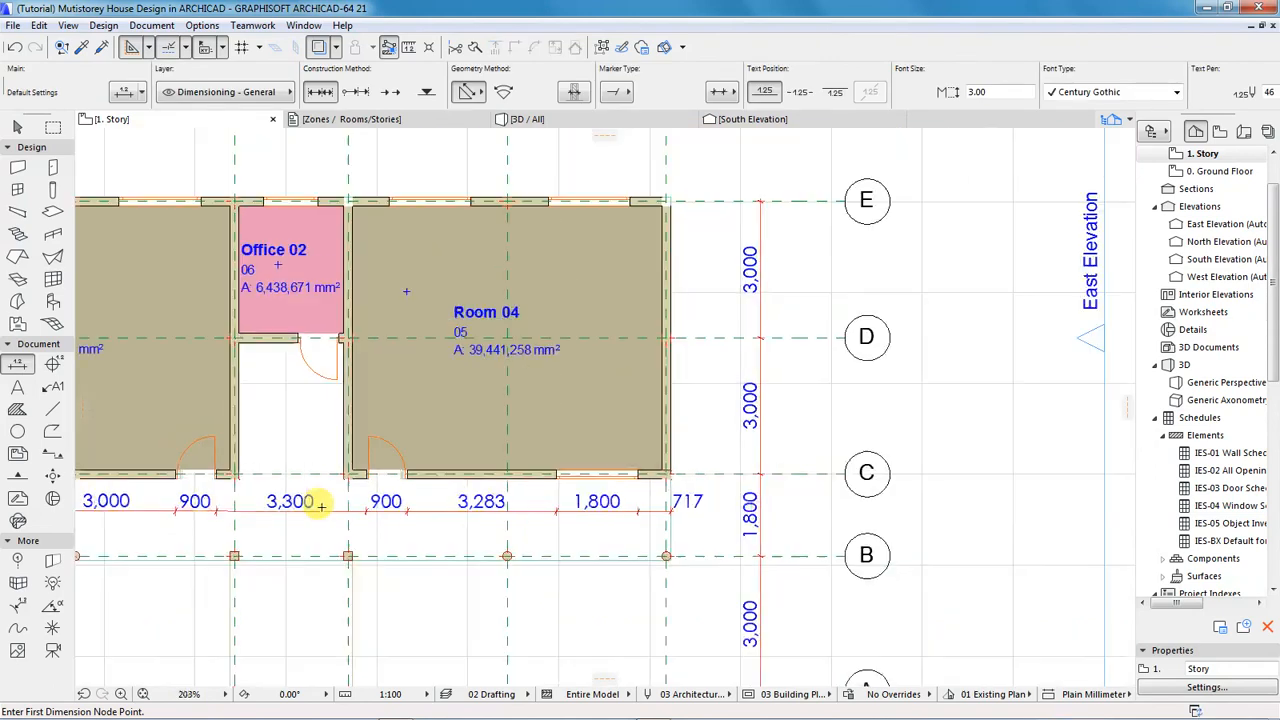
pyautogui.scroll(1, 466, 499)
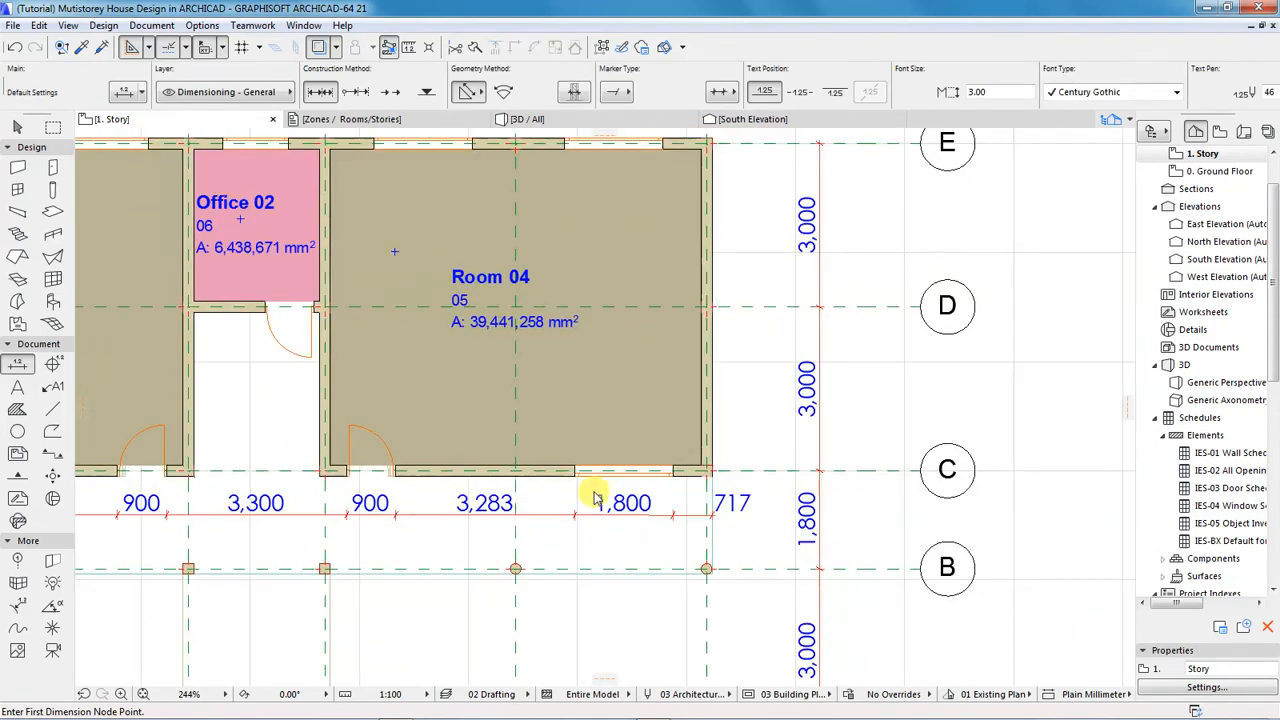
pyautogui.keyDown('shift'); pyautogui.click(675, 479); pyautogui.keyUp('shift')
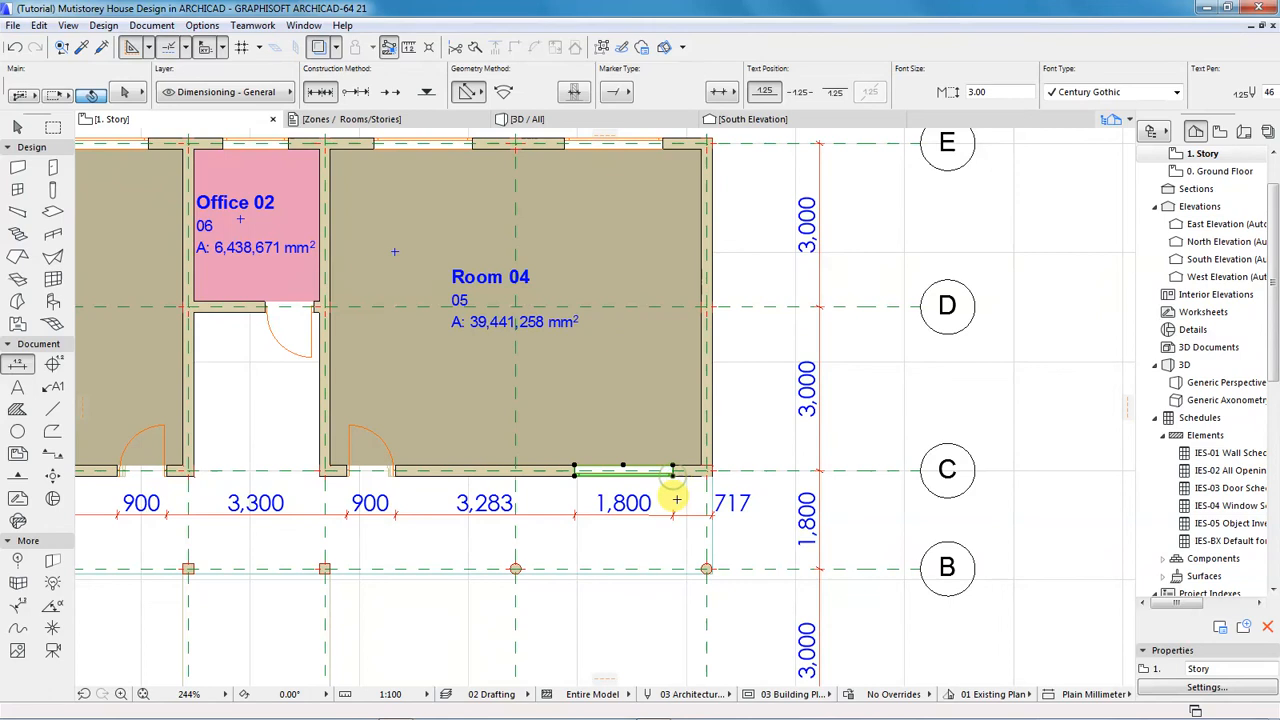
pyautogui.hotkey('ctrl', 'd')
pyautogui.click(678, 496)
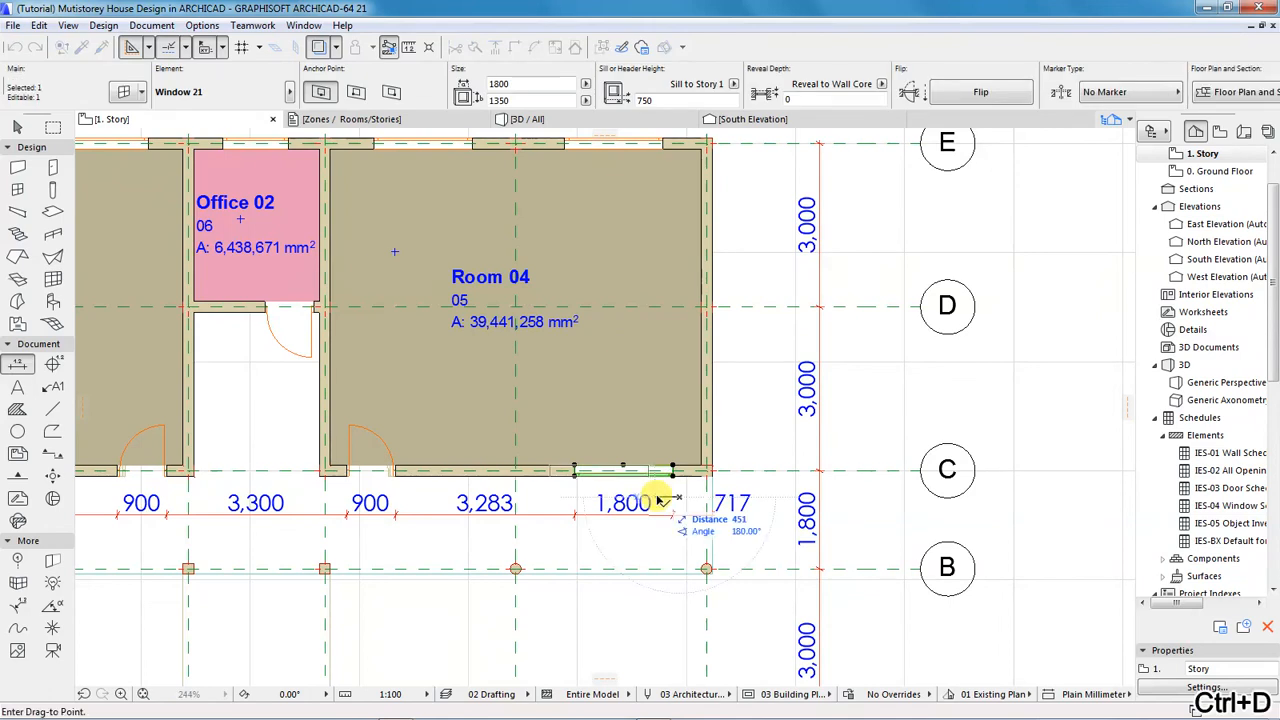
pyautogui.write('8')
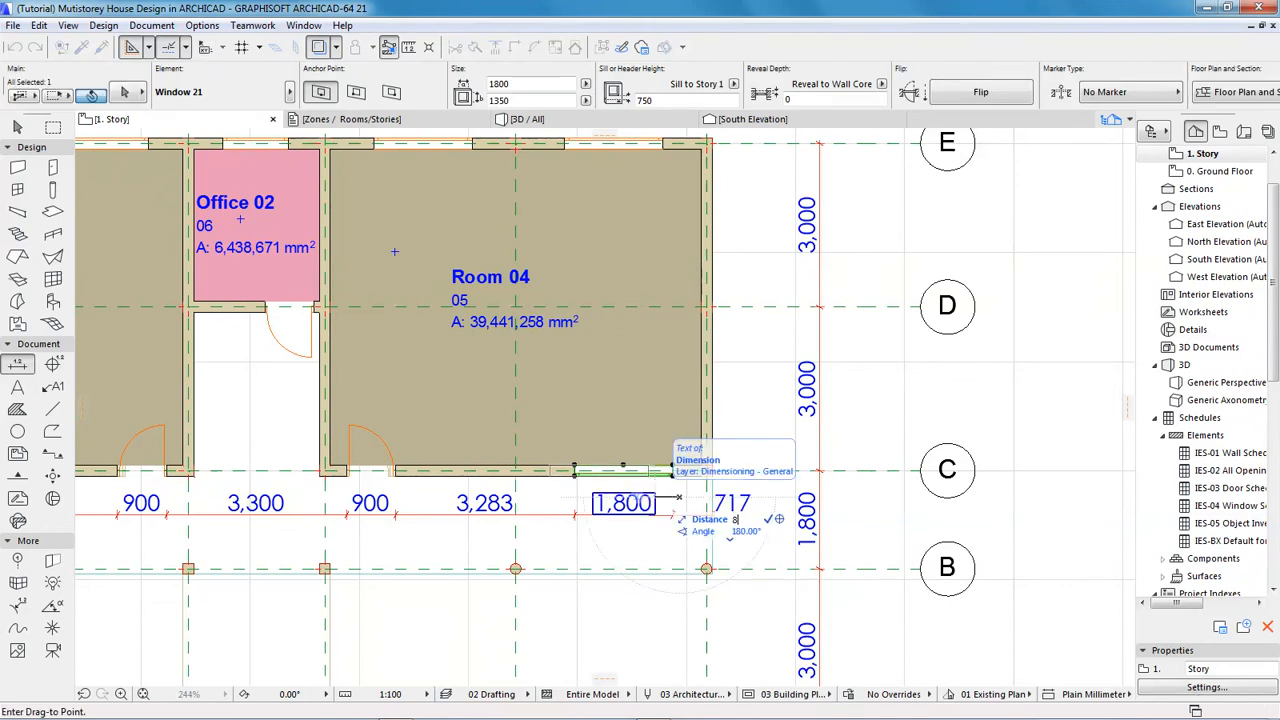
pyautogui.write('3')
pyautogui.press('Return')
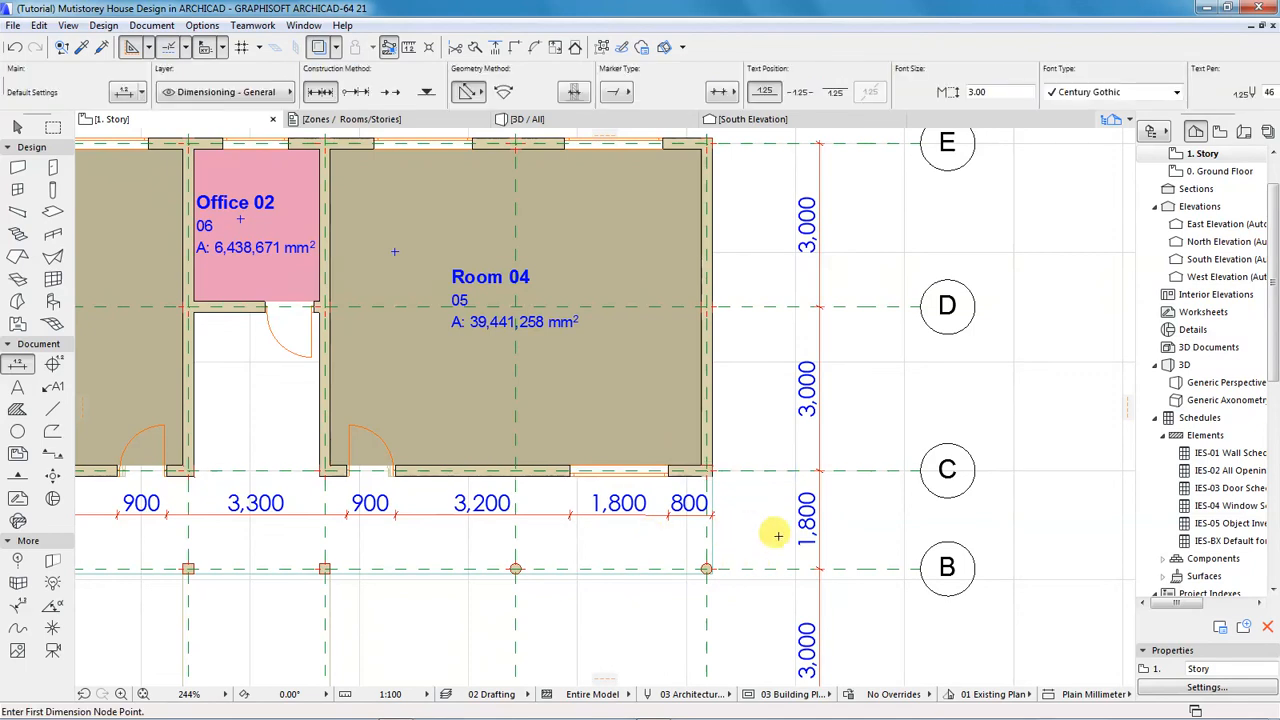
# - Review the dimensioned first-story plan and its room labels, and check the Rooms/Stories zone list
pyautogui.scroll(-3, 783, 538)
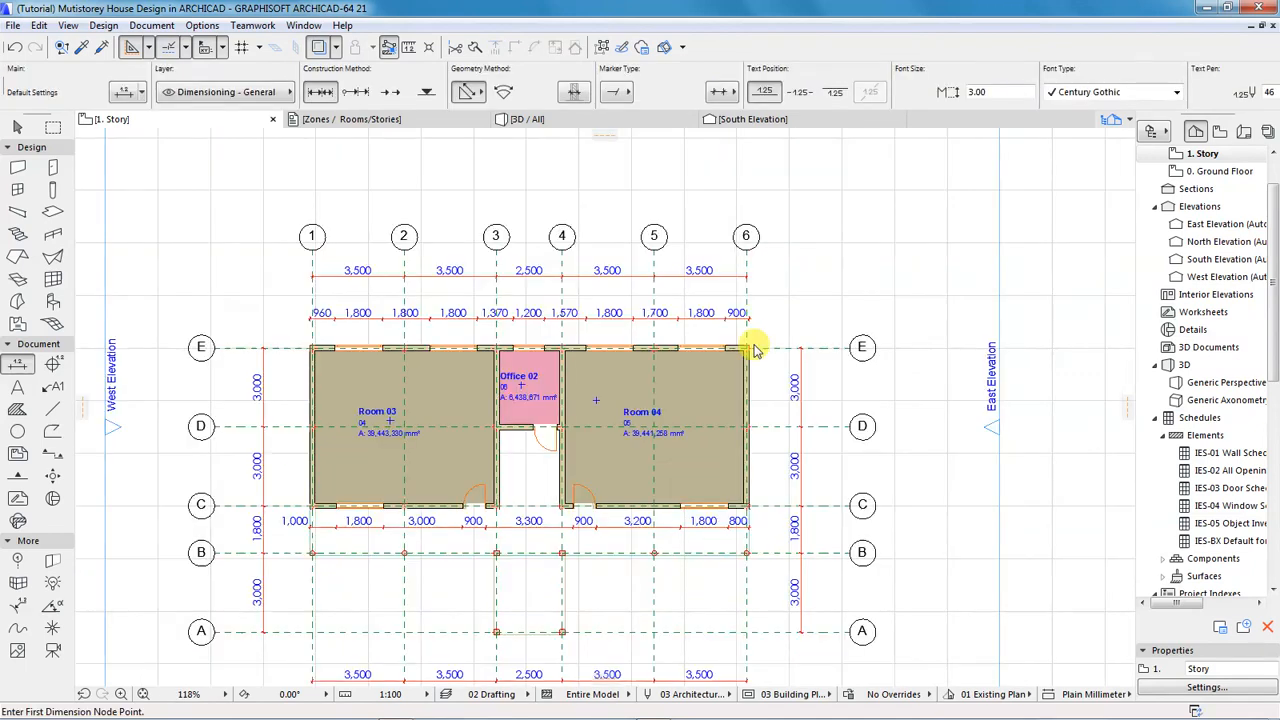
pyautogui.scroll(-2, 751, 335)
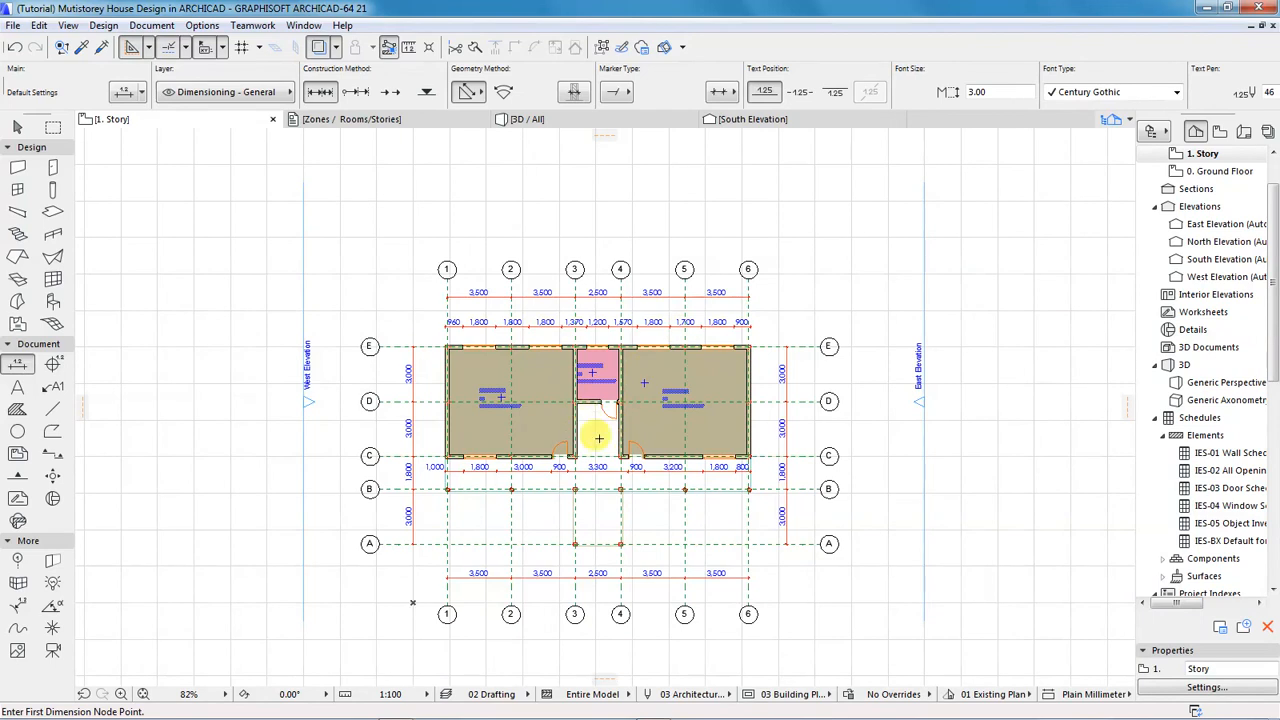
pyautogui.scroll(3, 598, 436)
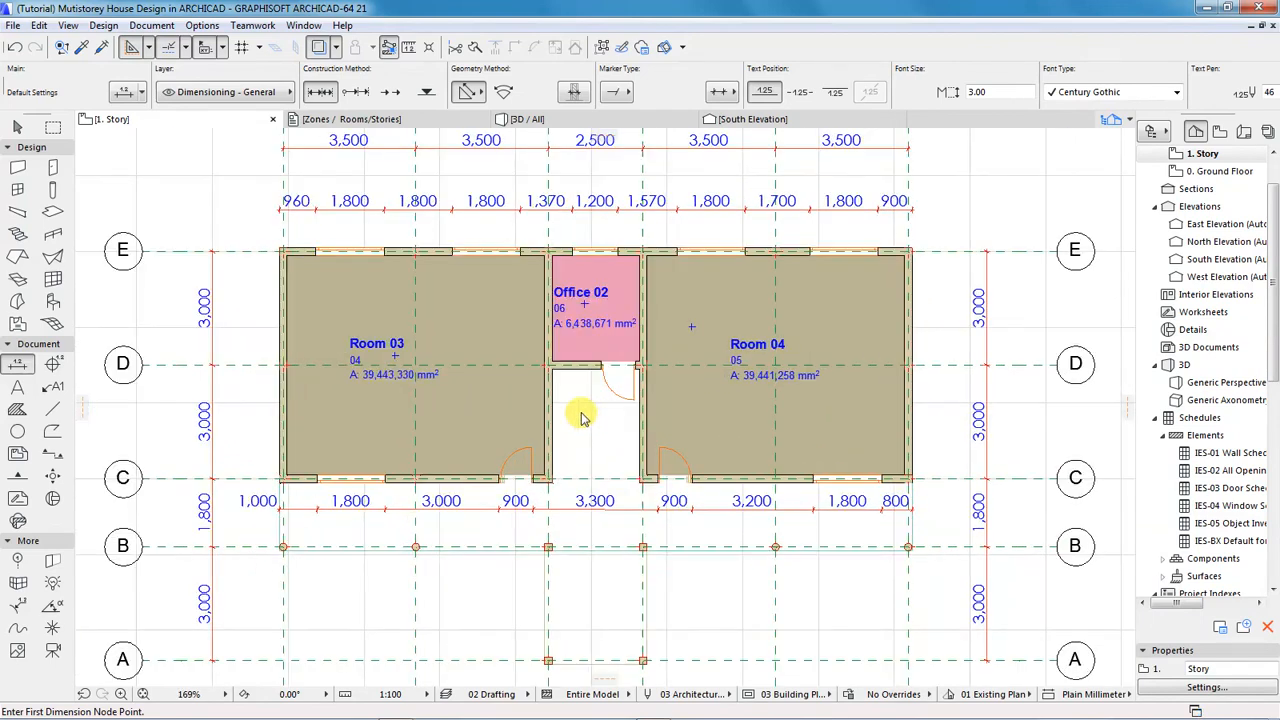
pyautogui.scroll(-1, 569, 445)
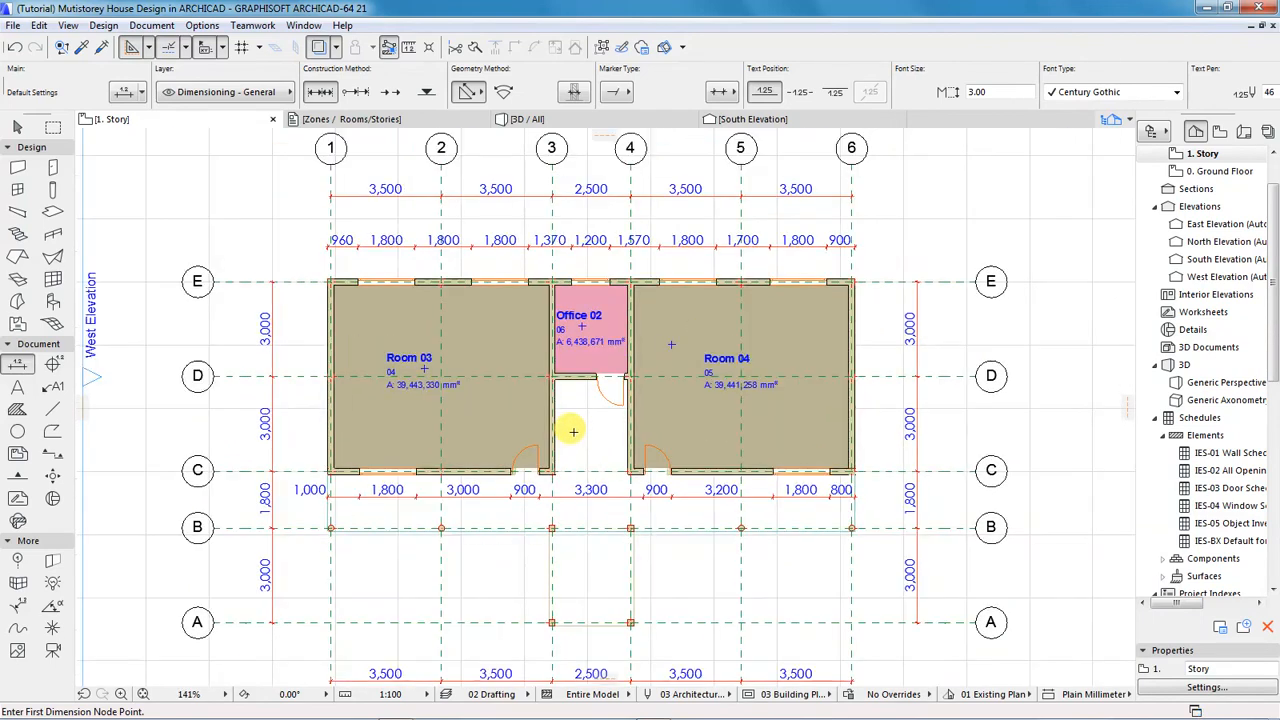
pyautogui.scroll(3, 522, 357)
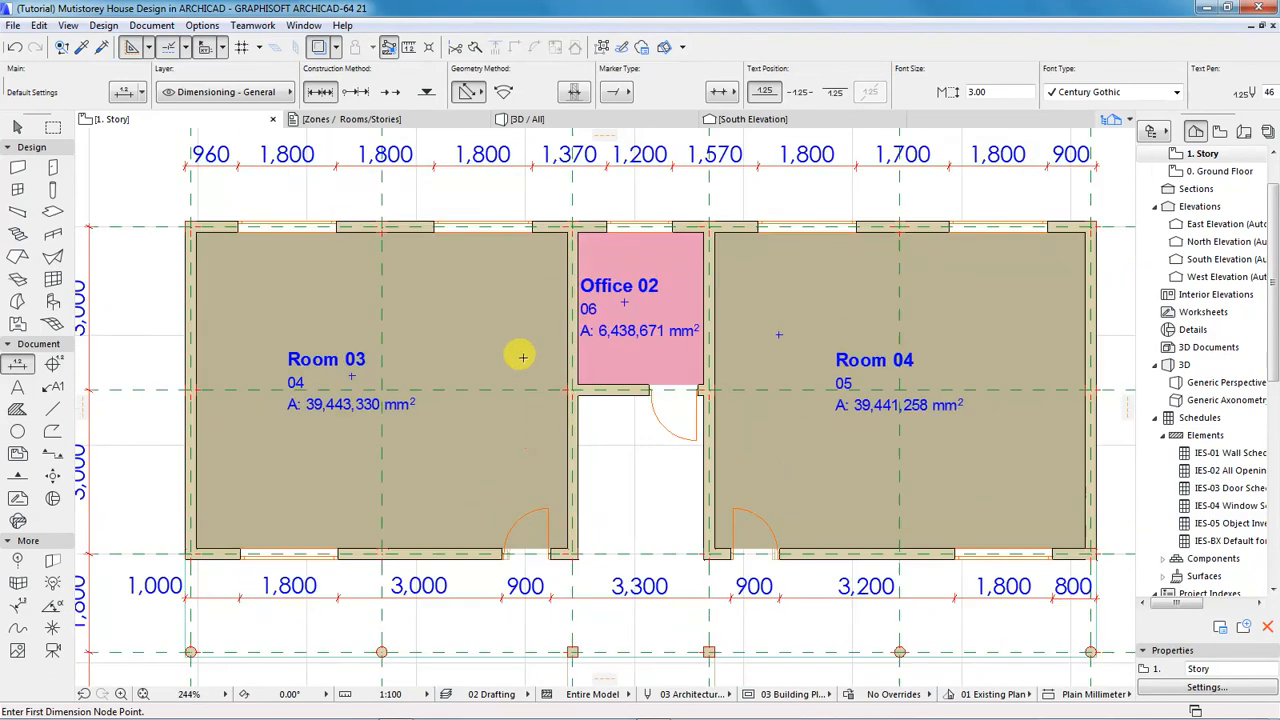
pyautogui.scroll(-2, 466, 362)
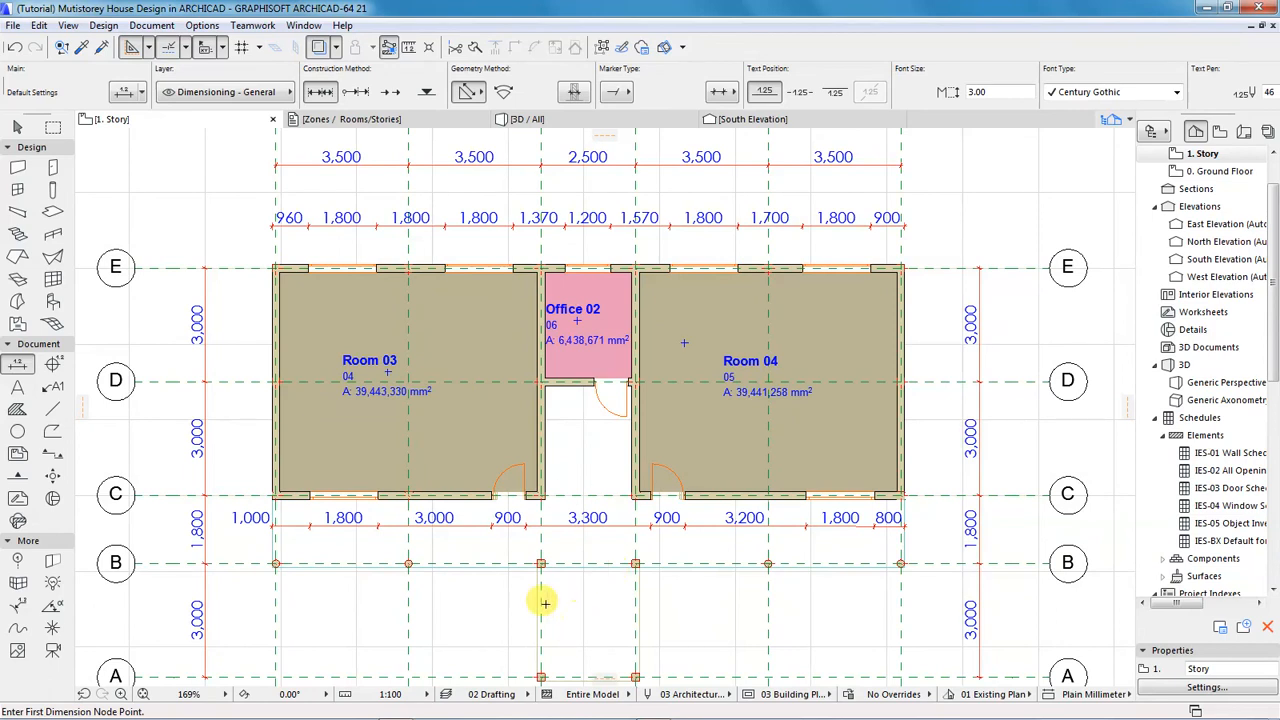
pyautogui.click(355, 119)
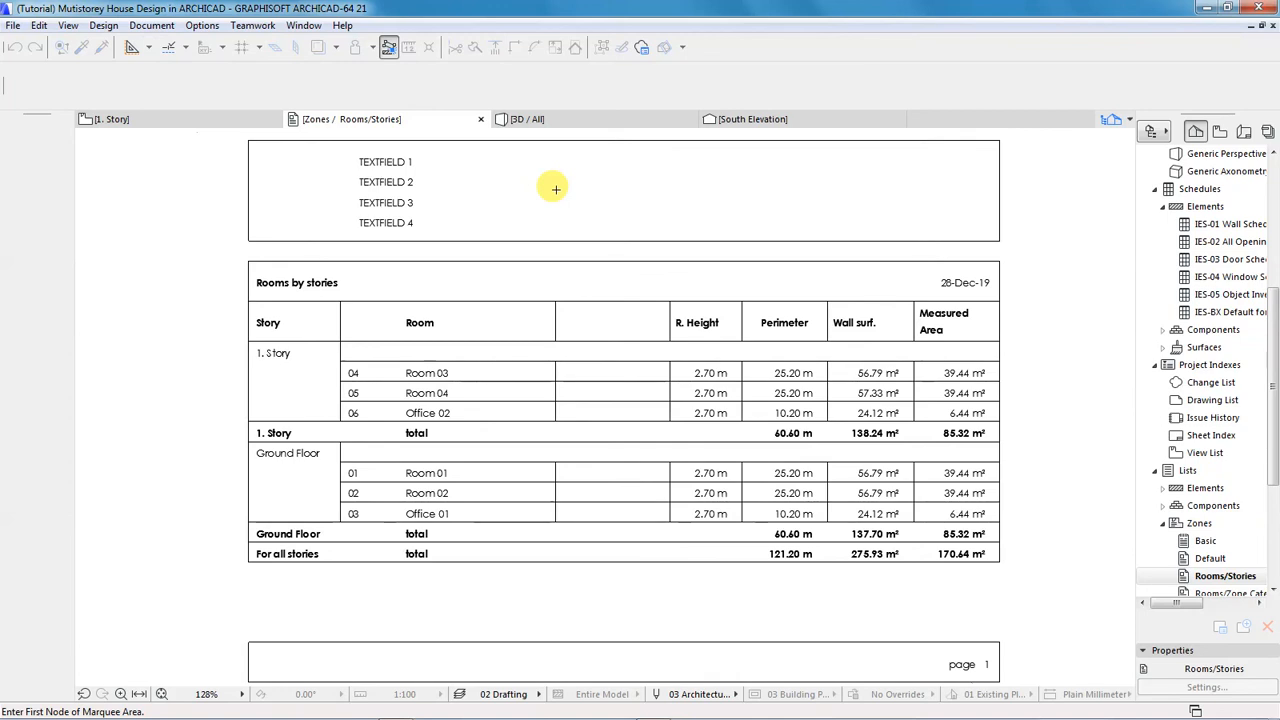
# - Inspect the two-story model in 3D from both front corners, checking the walls, columns, doors and windows
pyautogui.click(532, 119)
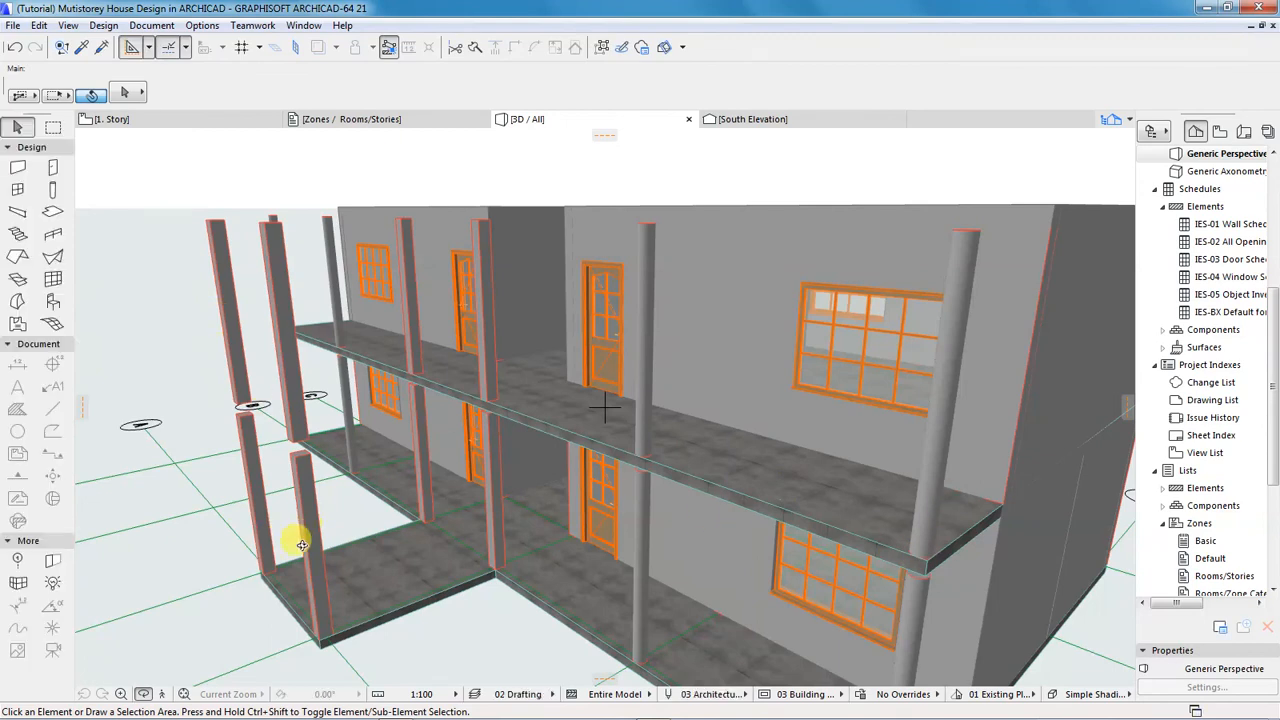
pyautogui.scroll(-3, 363, 434)
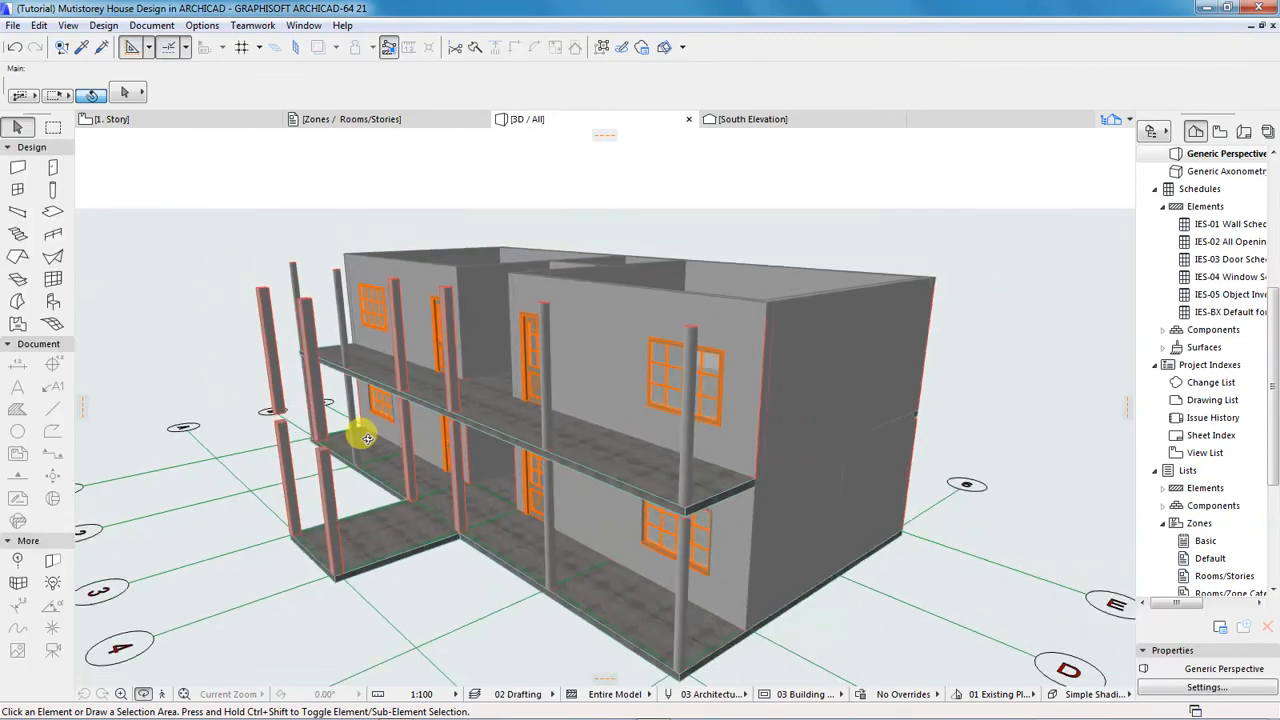
pyautogui.scroll(-2, 367, 425)
pyautogui.keyDown('shift'); pyautogui.moveTo(617, 331); pyautogui.dragTo(827, 366, button='middle'); pyautogui.keyUp('shift')
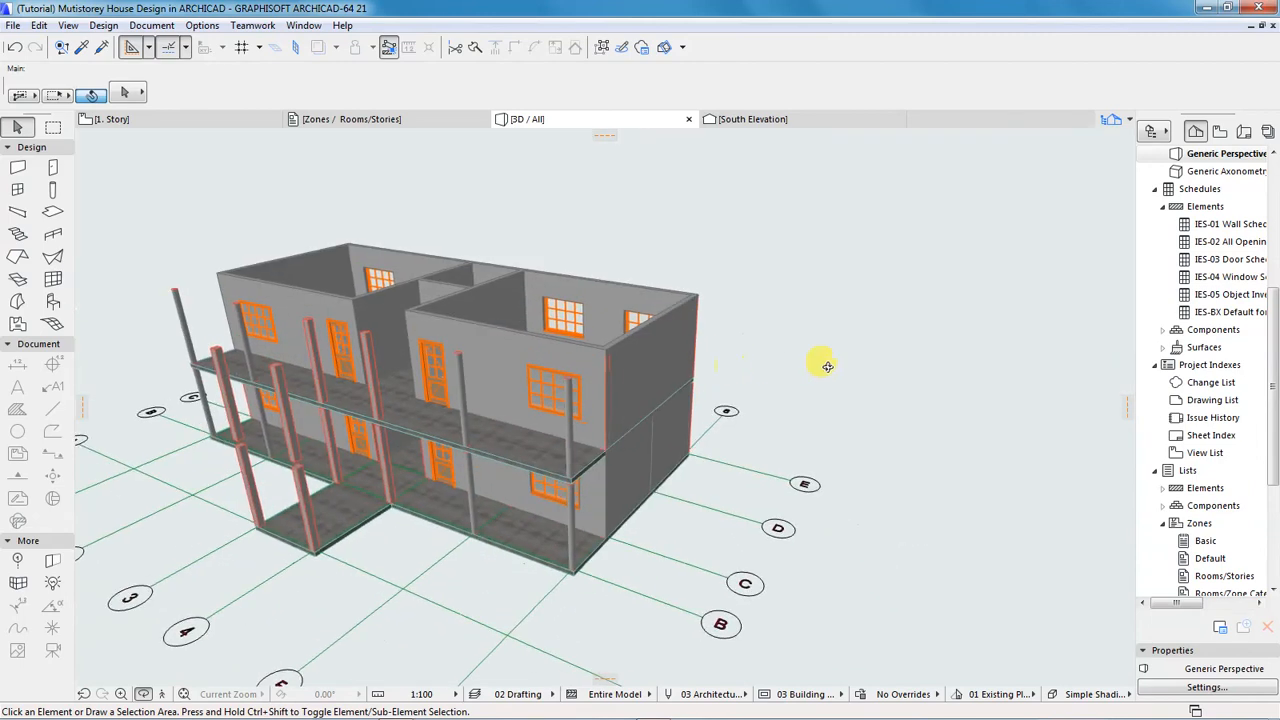
pyautogui.scroll(-2, 827, 366)
pyautogui.keyDown('shift'); pyautogui.moveTo(560, 366); pyautogui.dragTo(855, 363, button='middle'); pyautogui.keyUp('shift')
pyautogui.scroll(3, 283, 544)
pyautogui.keyDown('shift'); pyautogui.moveTo(269, 510); pyautogui.dragTo(396, 485, button='middle'); pyautogui.keyUp('shift')
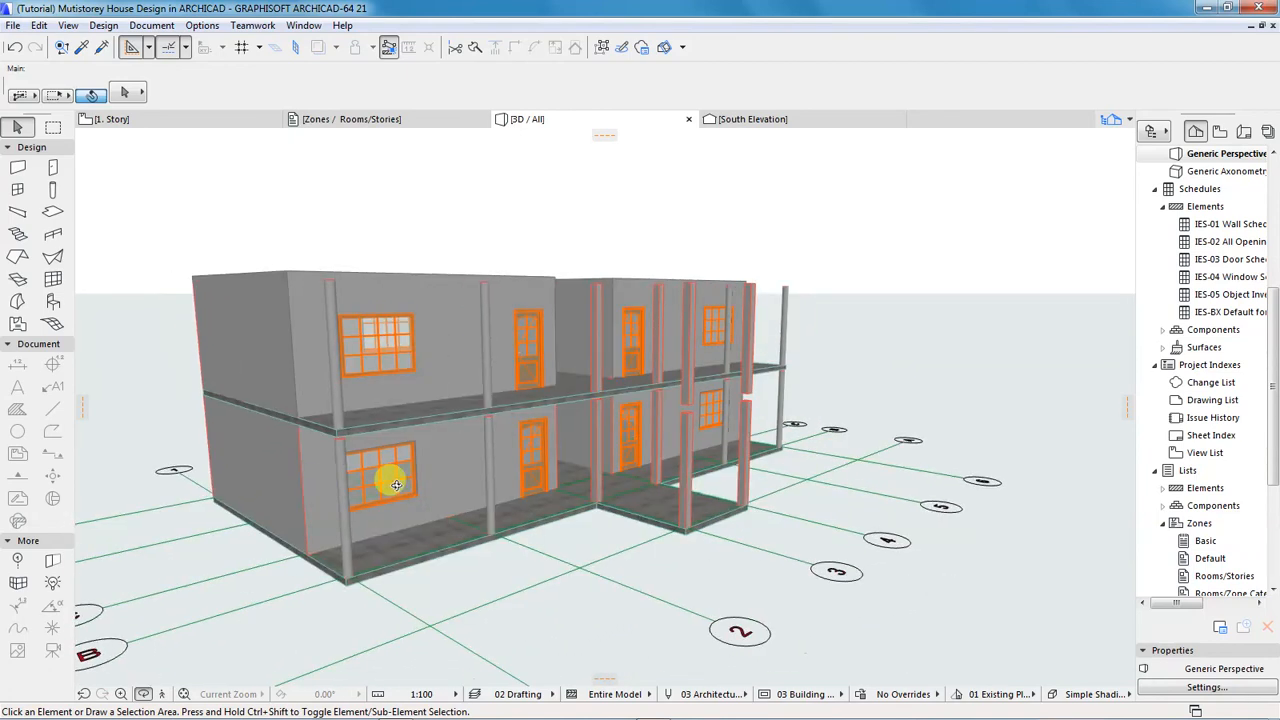
pyautogui.scroll(4, 451, 443)
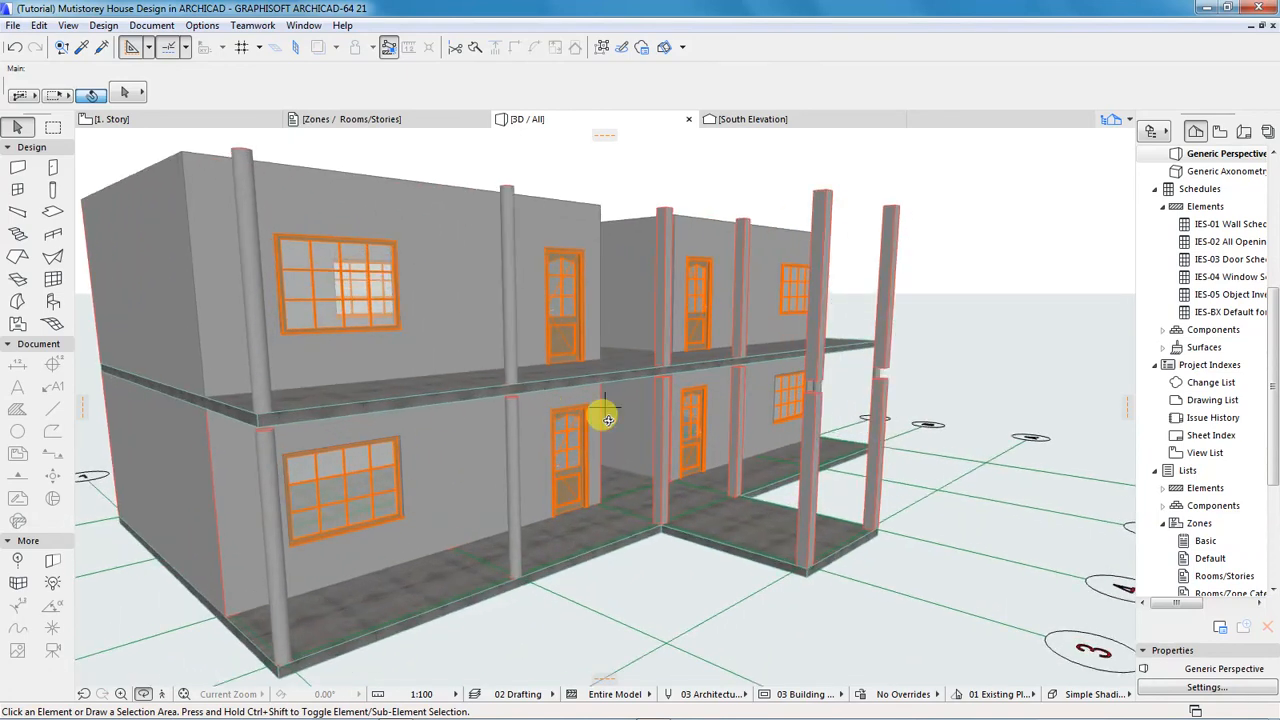